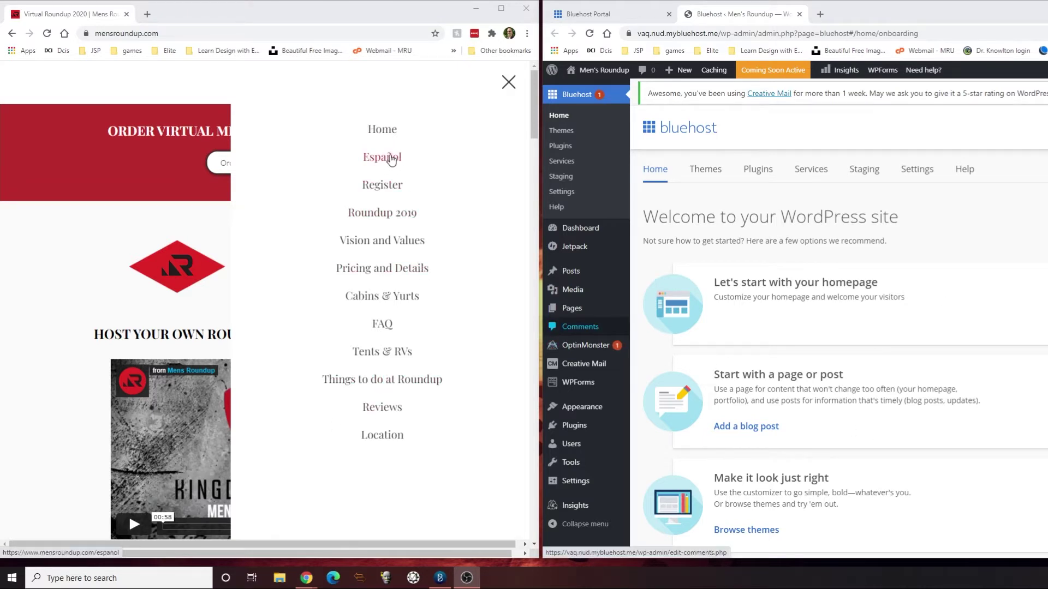
Step: Examine the mensroundup.com home page from header to footer, including the pricing, speaker and offering sections
click(507, 83)
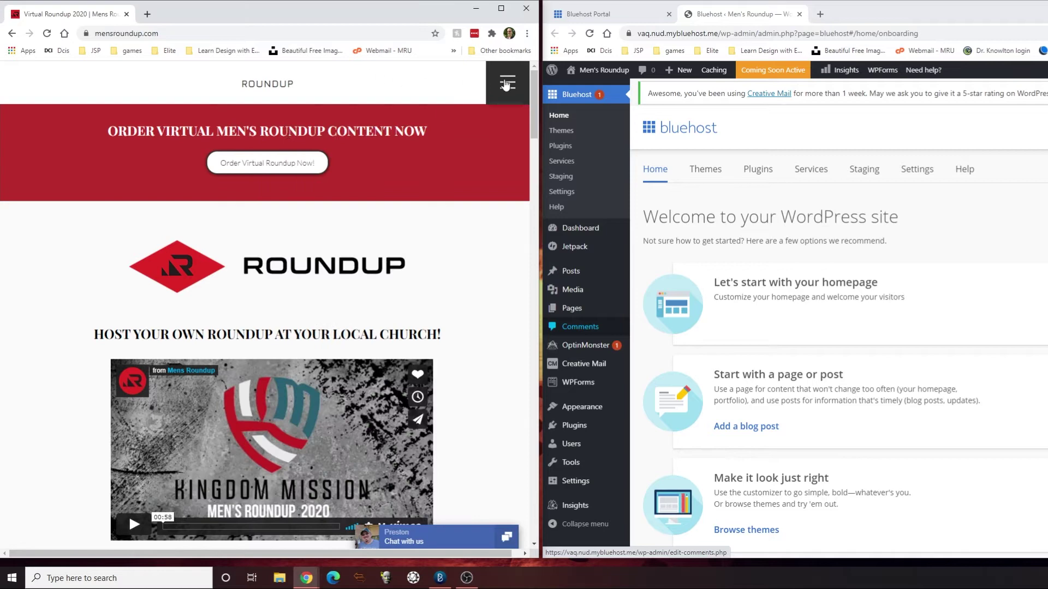
scroll(400, 248, down, 20)
scroll(494, 299, down, 20)
scroll(492, 305, up, 8)
scroll(446, 274, down, 20)
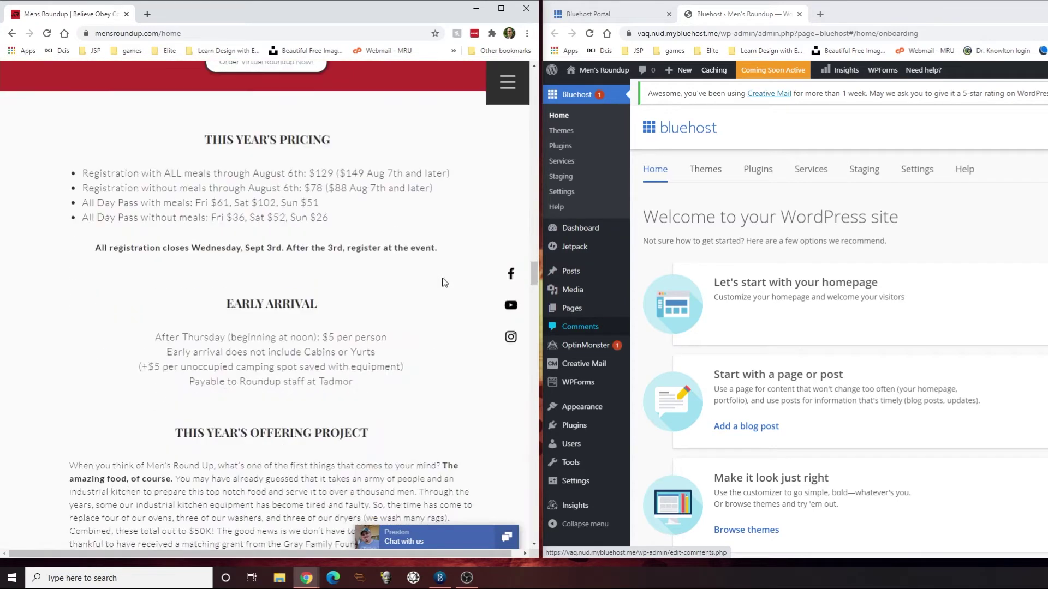
scroll(444, 282, down, 10)
scroll(426, 202, up, 20)
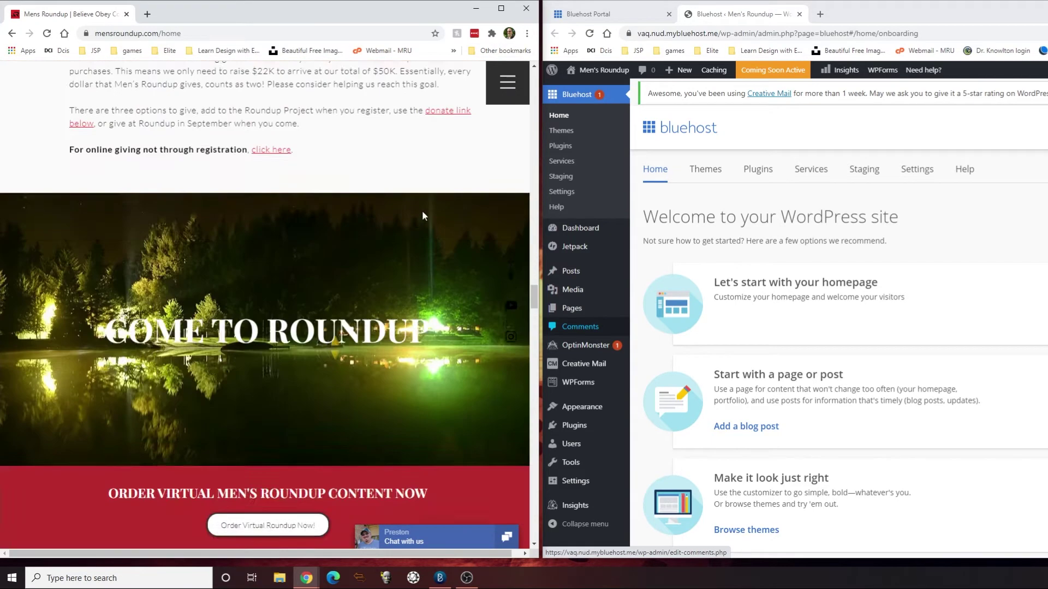
scroll(490, 144, up, 20)
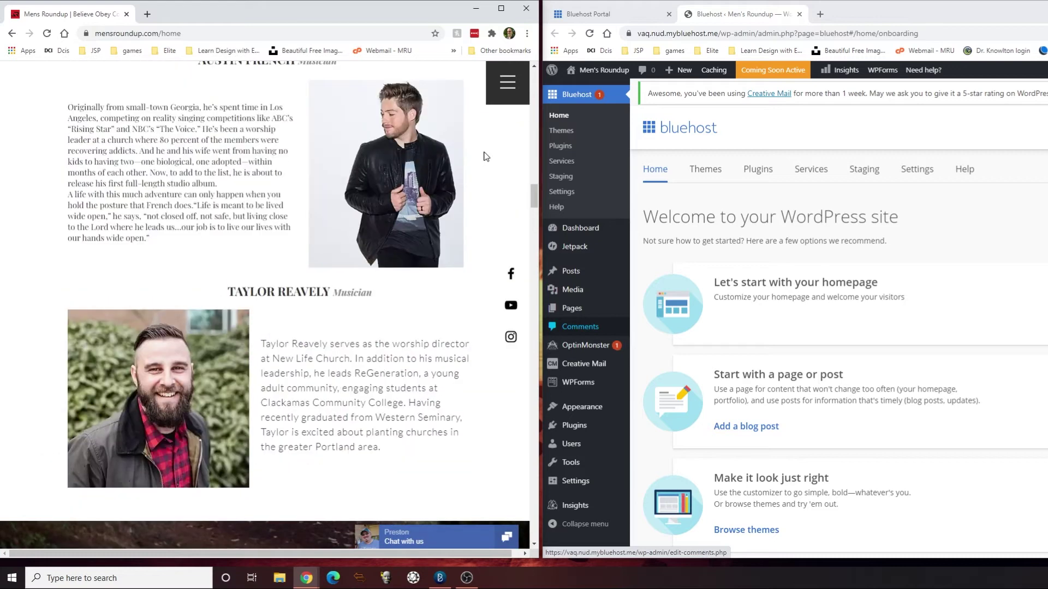
scroll(482, 156, up, 15)
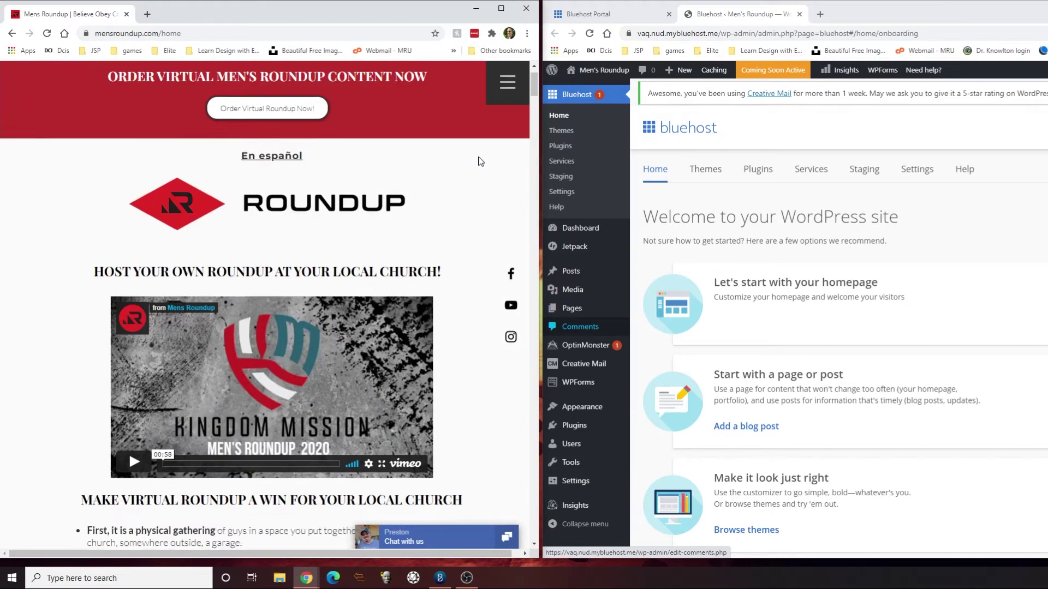
Step: Open the site's Español page, examine its sections through to the location information, and return to the Home page
click(507, 82)
click(391, 157)
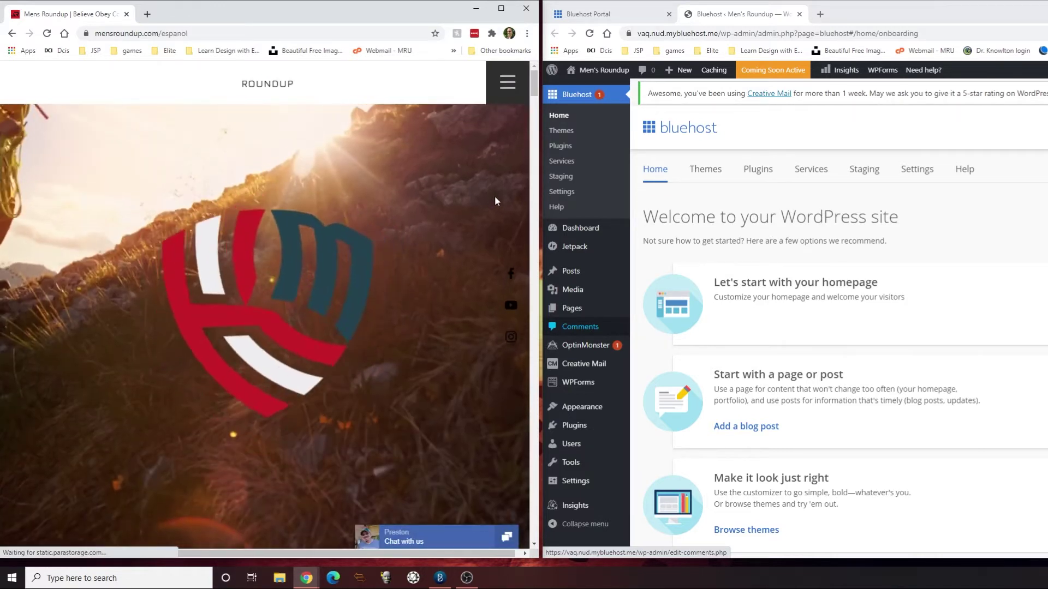
scroll(491, 201, down, 10)
scroll(491, 230, down, 20)
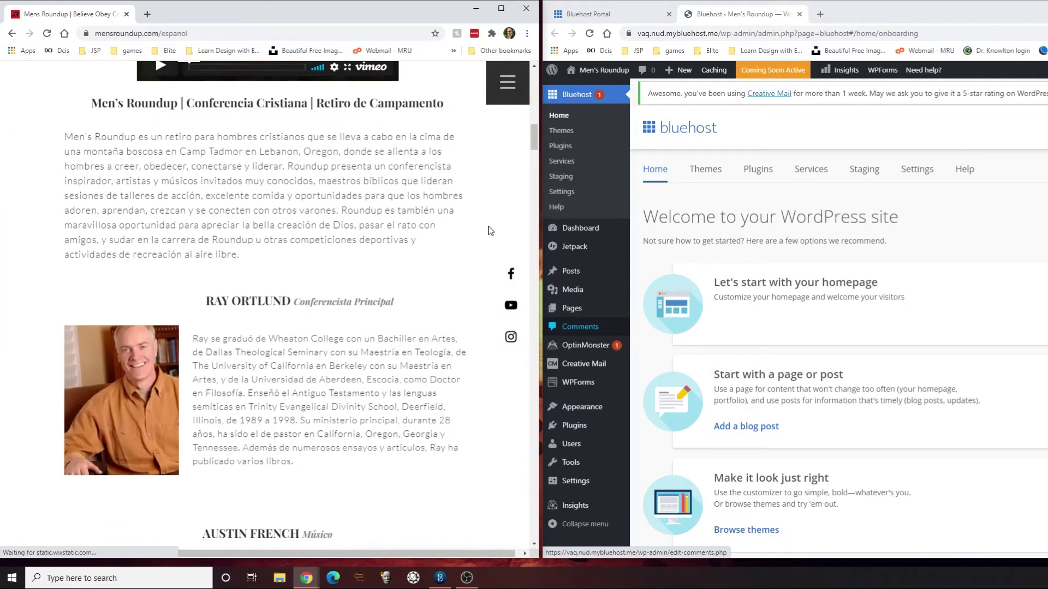
scroll(480, 238, down, 20)
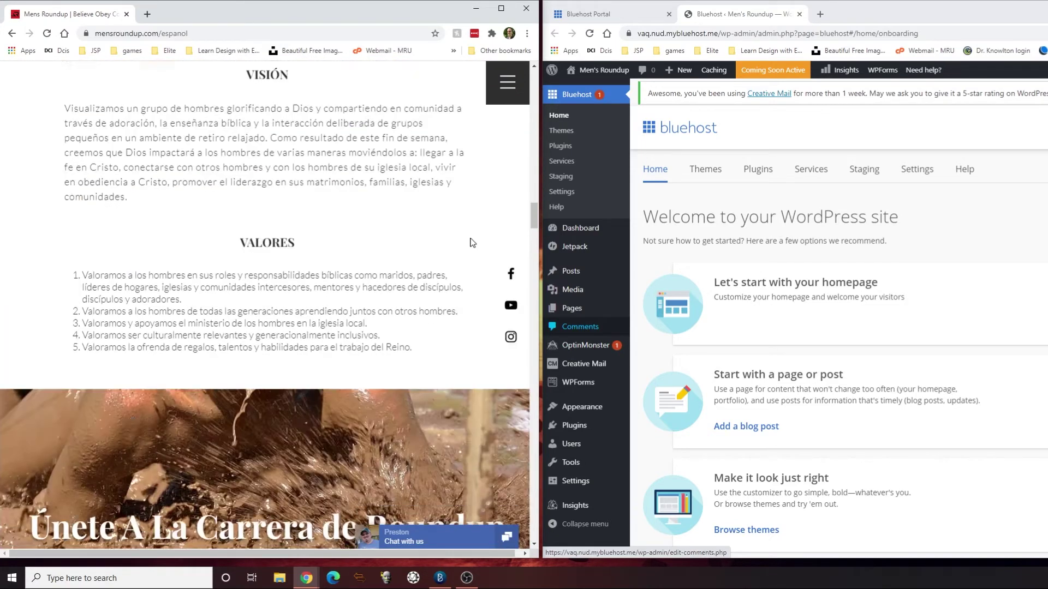
scroll(461, 245, down, 7)
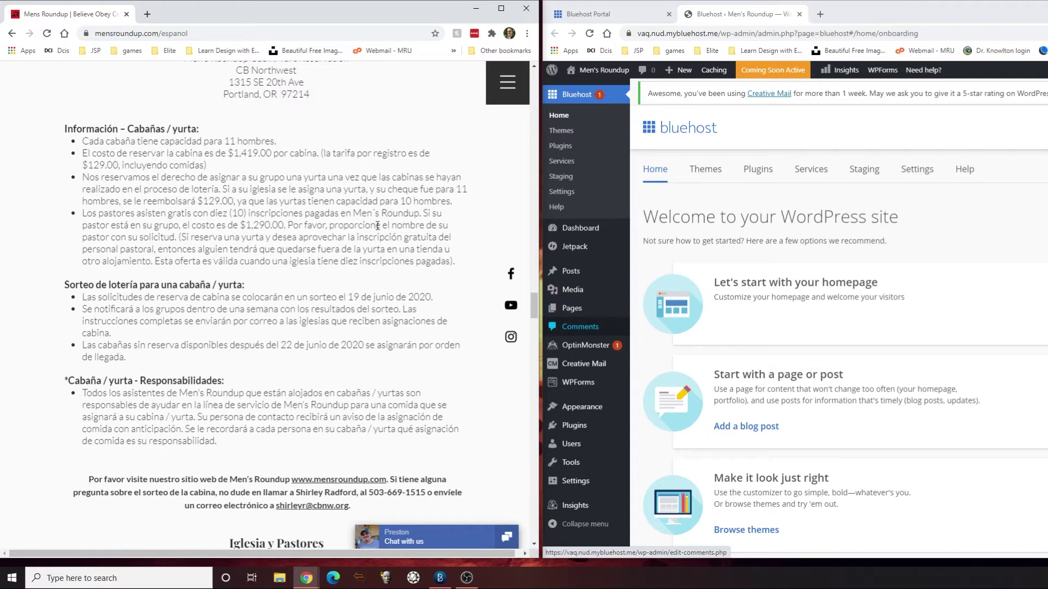
scroll(455, 213, down, 20)
scroll(454, 212, down, 20)
scroll(435, 201, down, 15)
scroll(425, 197, down, 5)
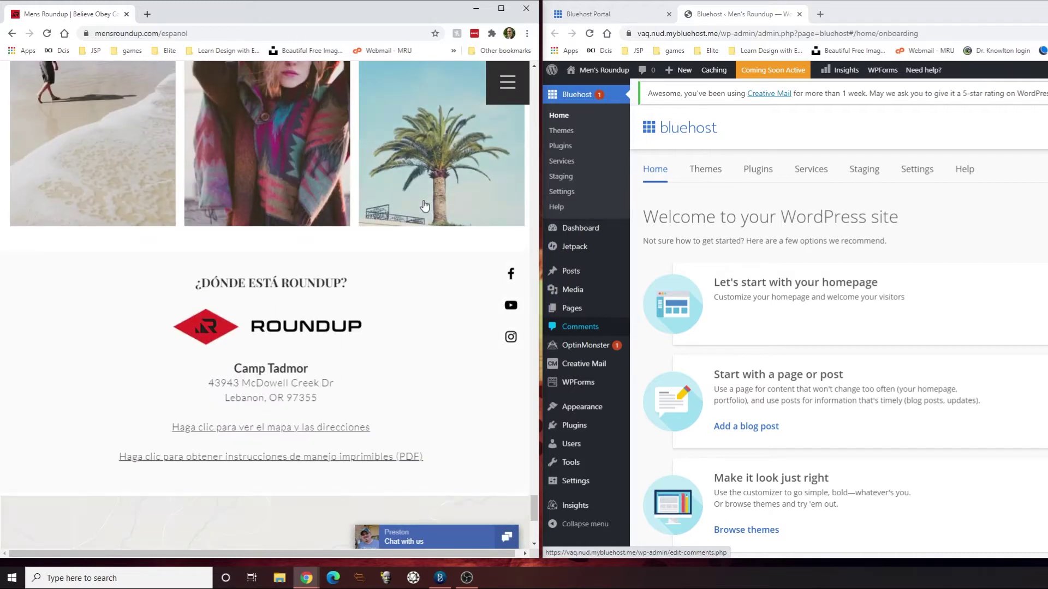
scroll(431, 200, up, 20)
scroll(437, 198, up, 20)
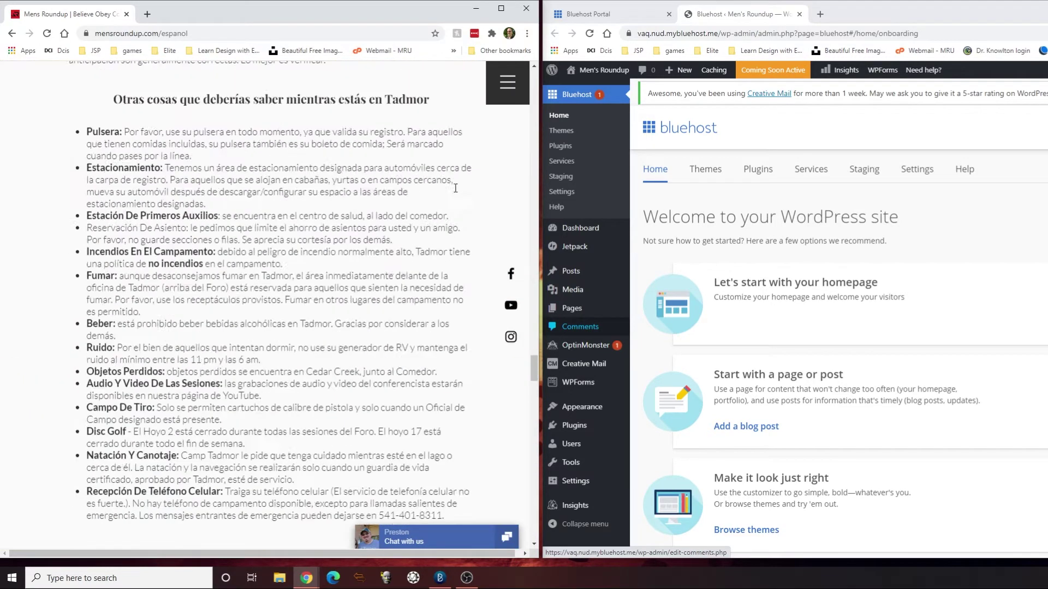
scroll(480, 175, up, 20)
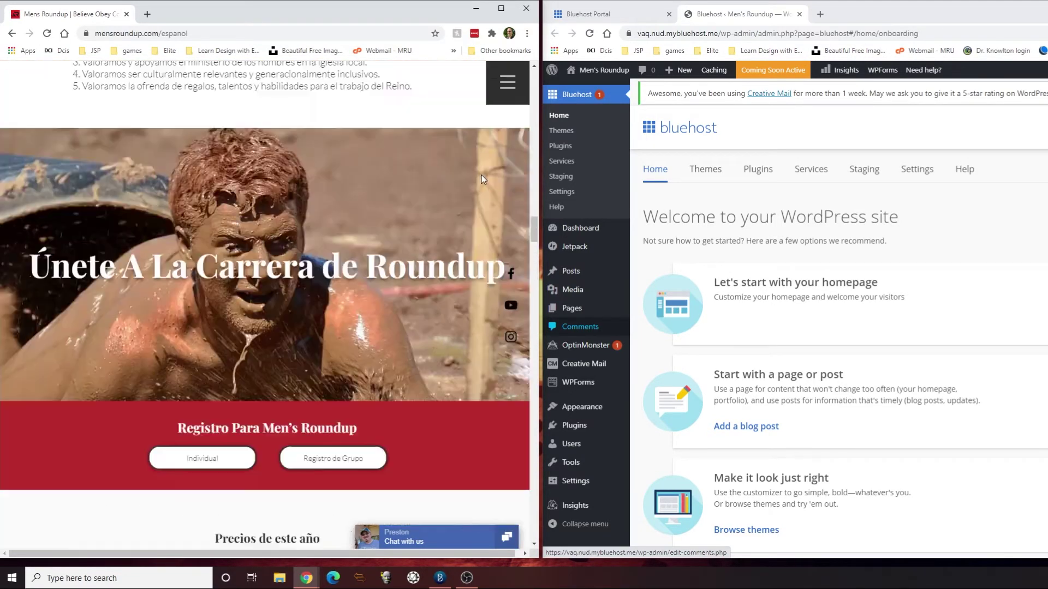
scroll(504, 163, up, 10)
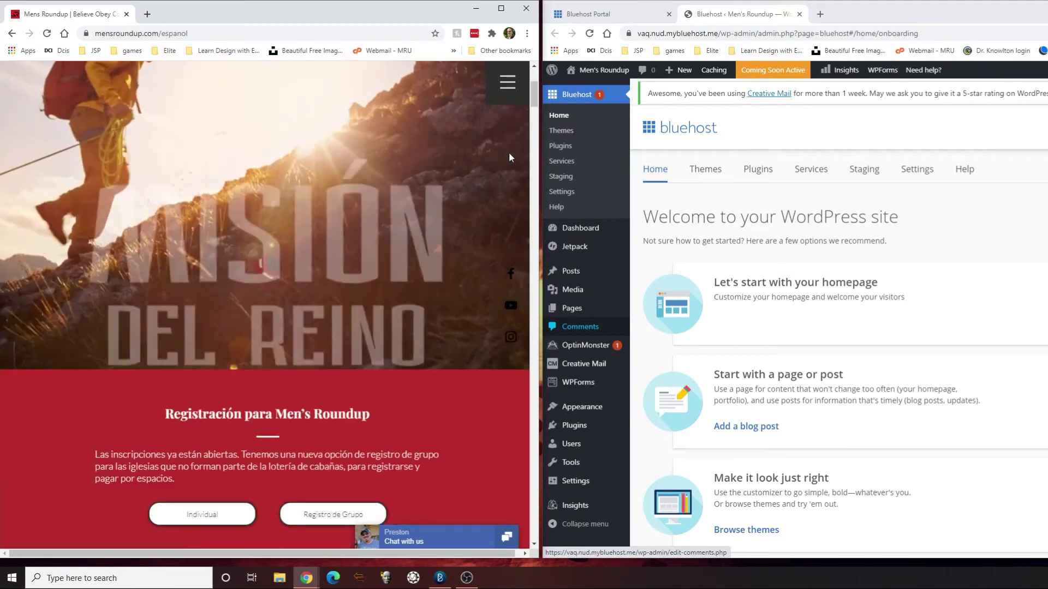
click(507, 85)
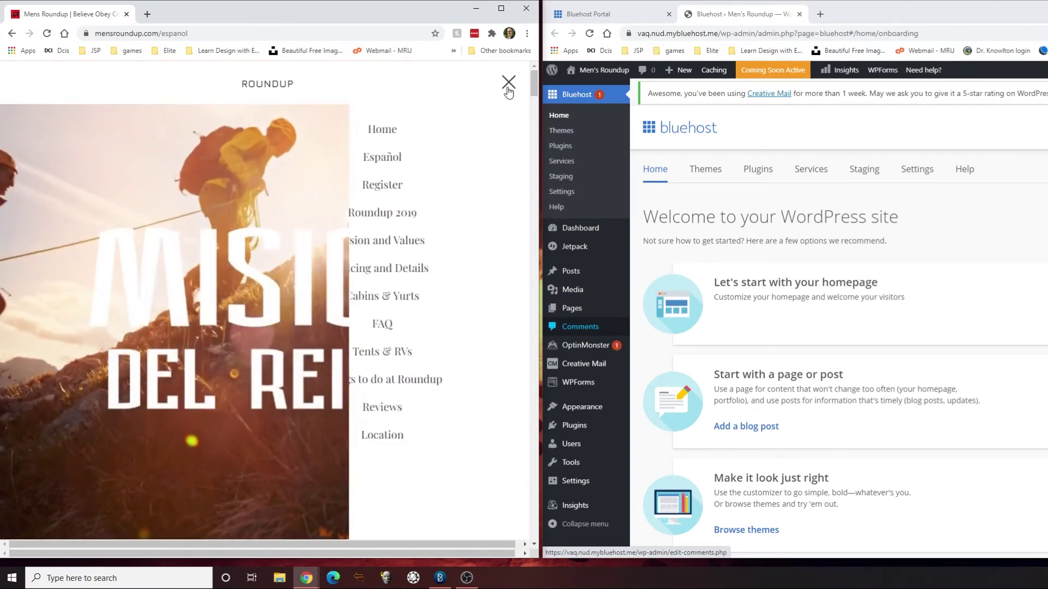
click(367, 157)
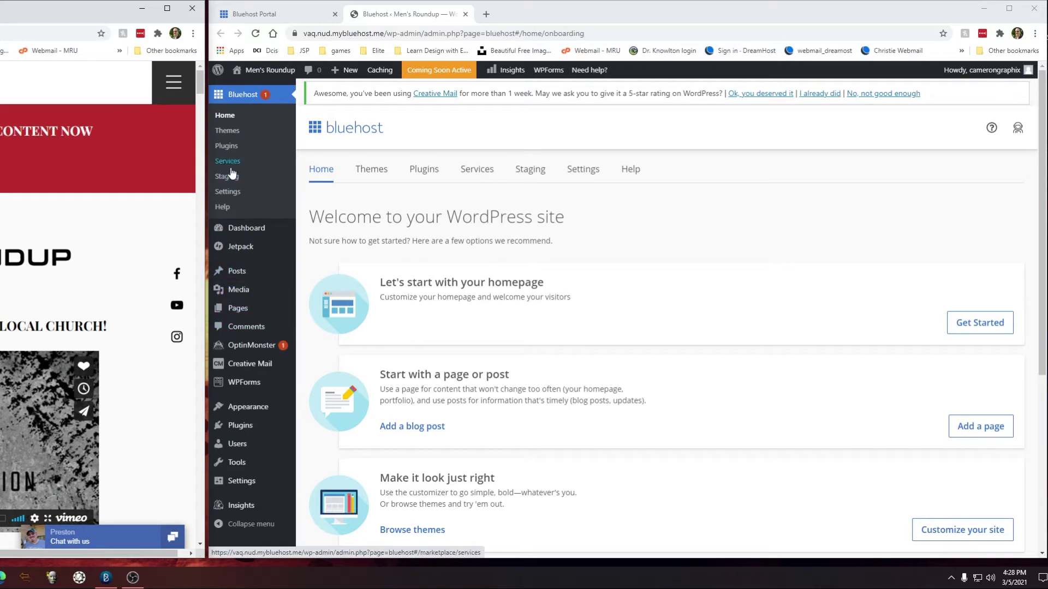
Step: Open the installed plugins list in the WordPress admin and deactivate Creative Mail by Constant Contact
mouse_move(233, 283)
click(236, 308)
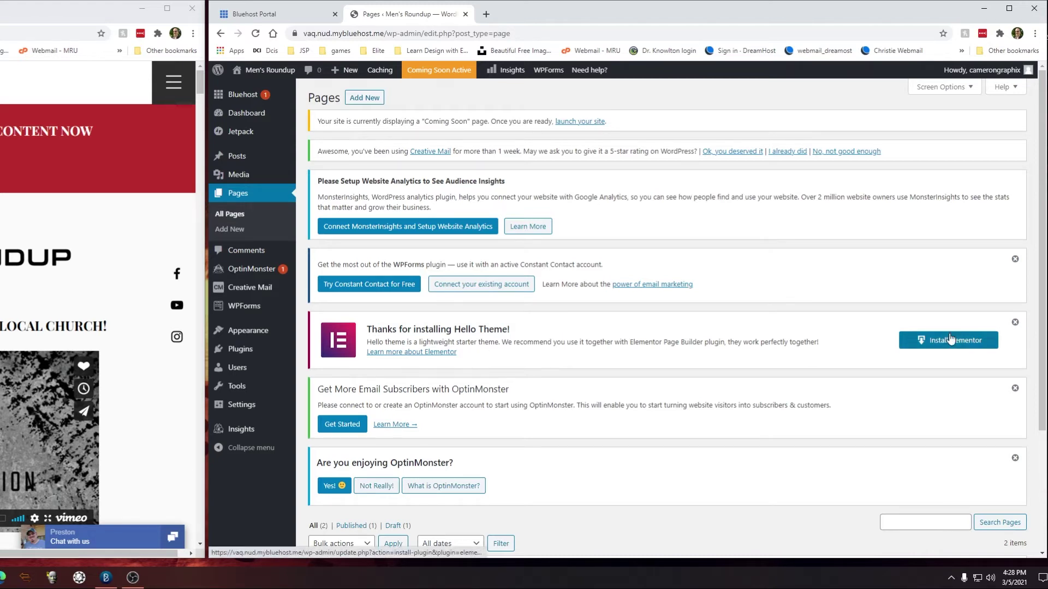
mouse_move(241, 353)
click(328, 367)
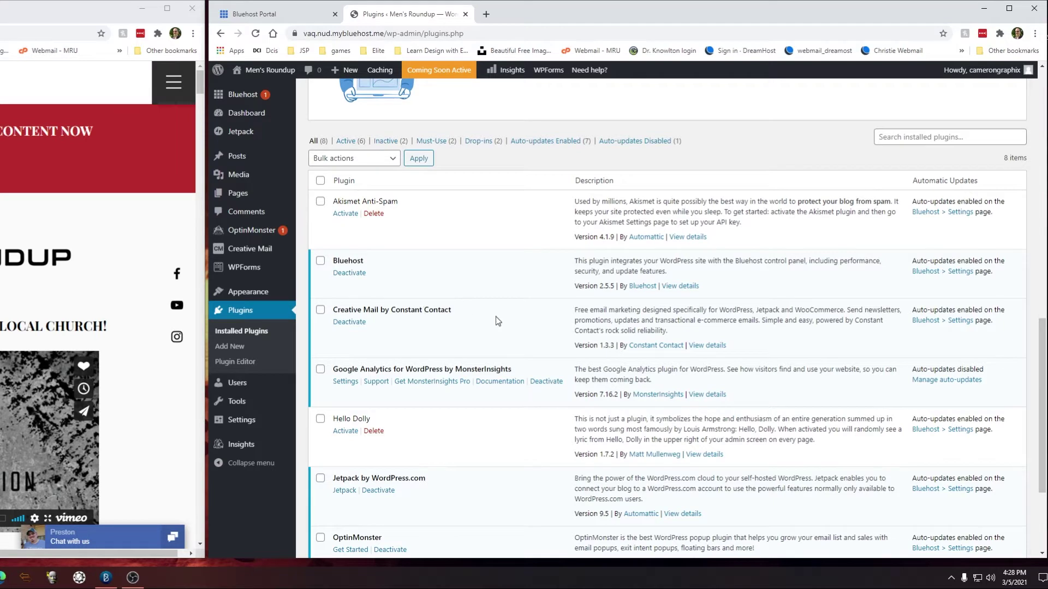
scroll(473, 320, down, 3)
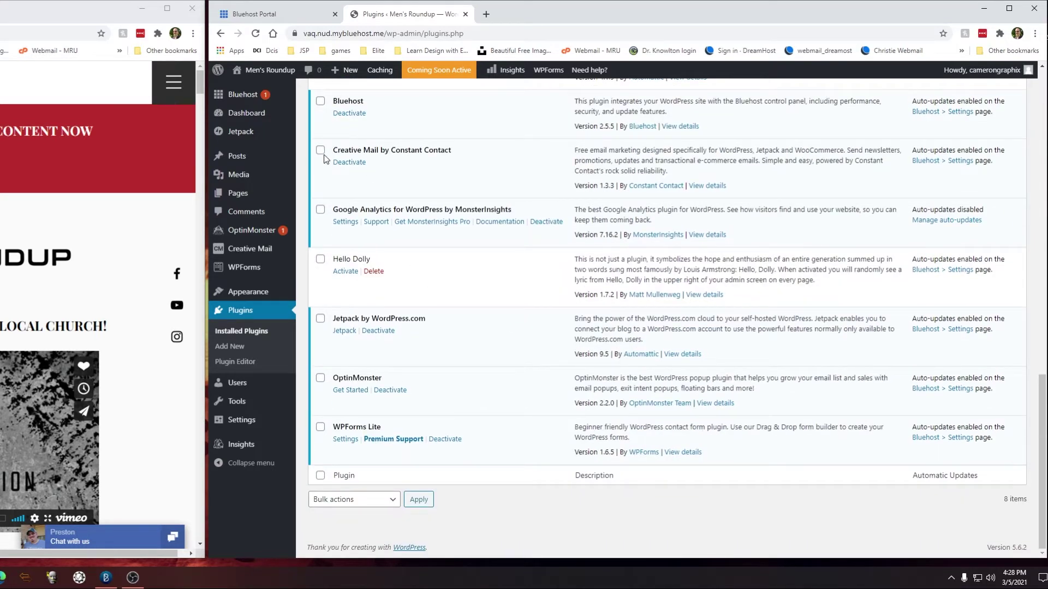
click(351, 164)
click(561, 373)
Step: Delete the Hello Dolly plugin and deactivate OptinMonster
scroll(473, 360, down, 10)
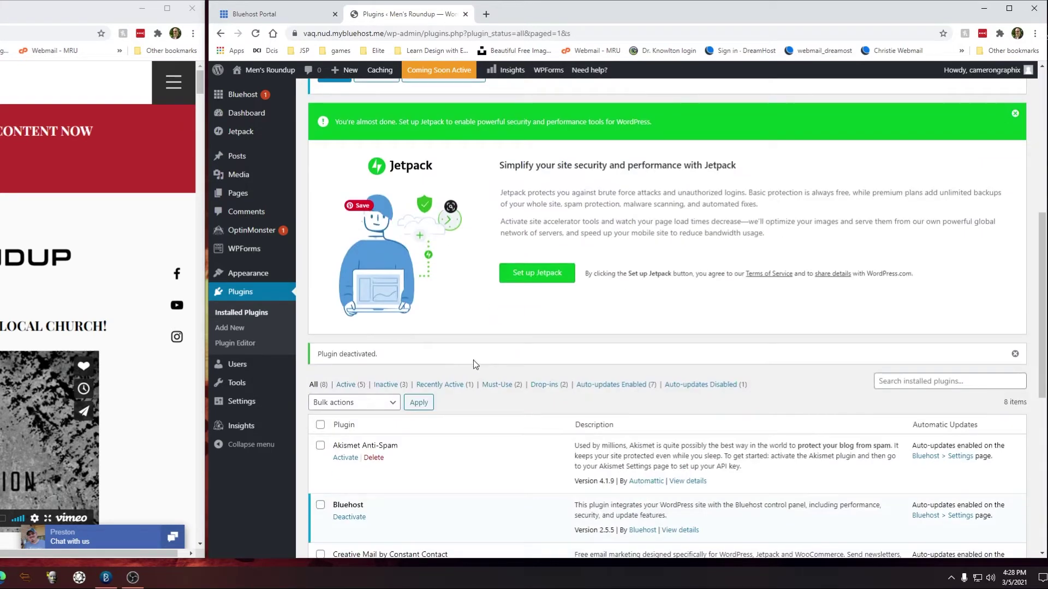
scroll(494, 370, down, 3)
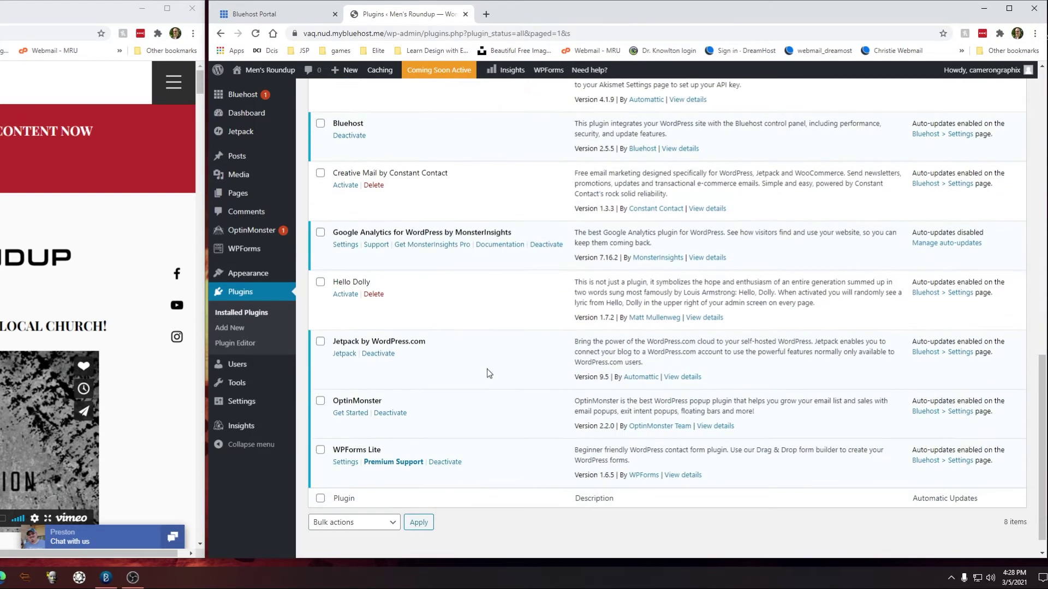
click(374, 295)
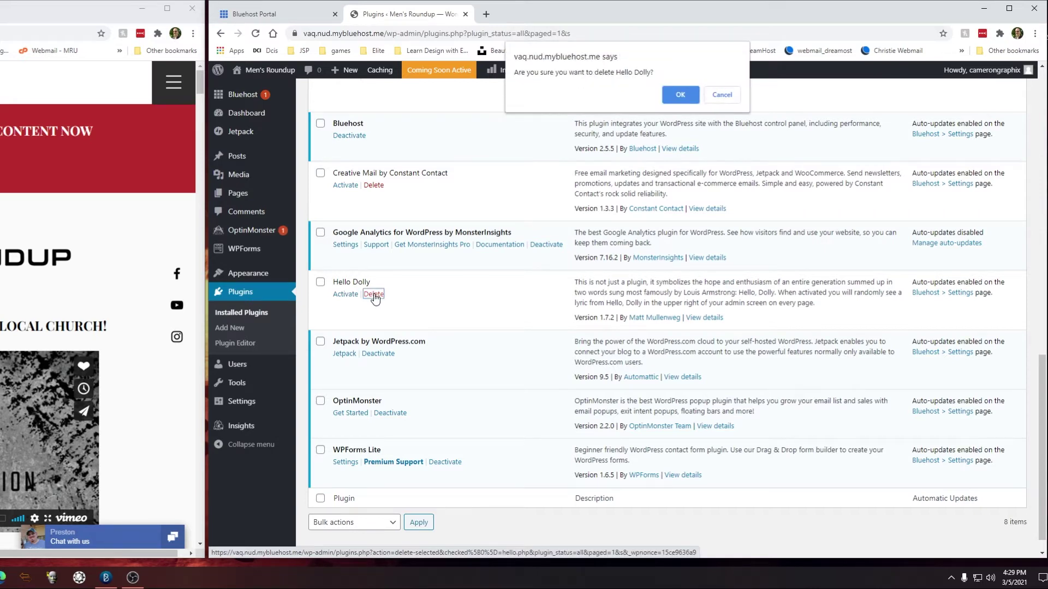
click(674, 96)
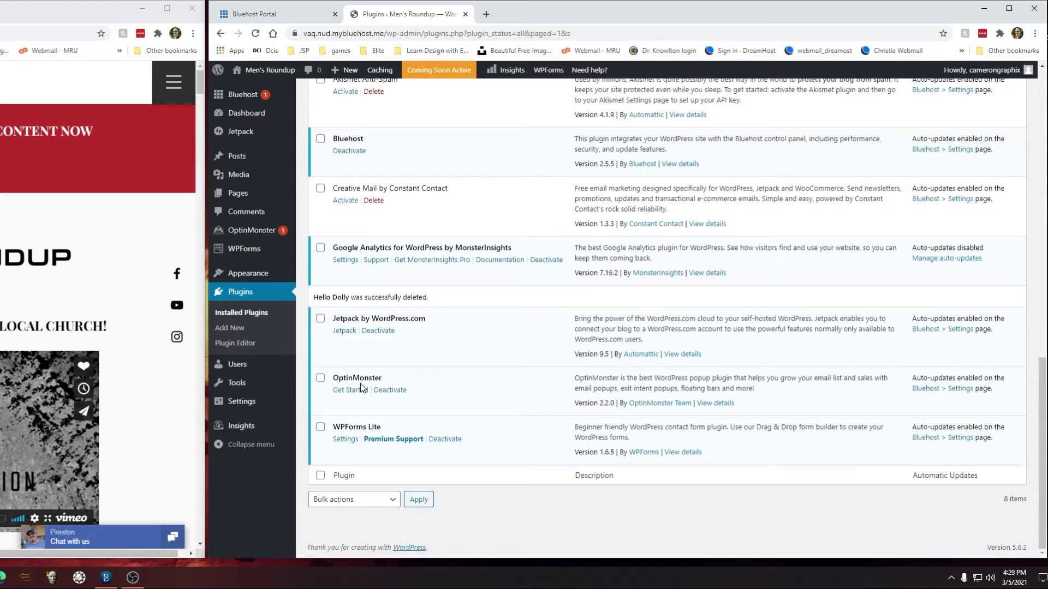
click(380, 390)
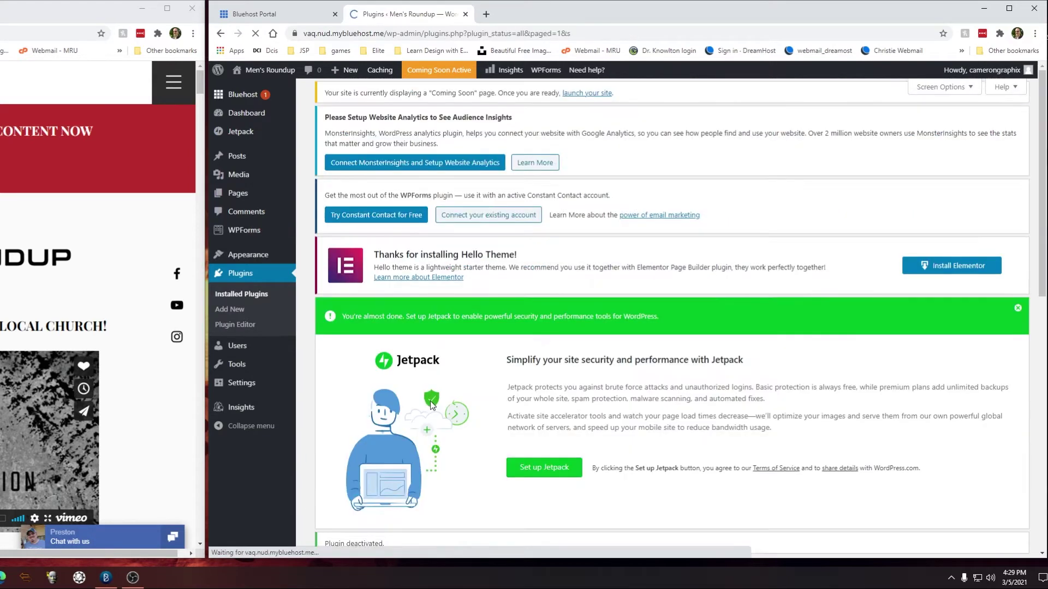
Step: Delete the inactive Creative Mail by Constant Contact and OptinMonster plugins from the site
scroll(409, 358, down, 10)
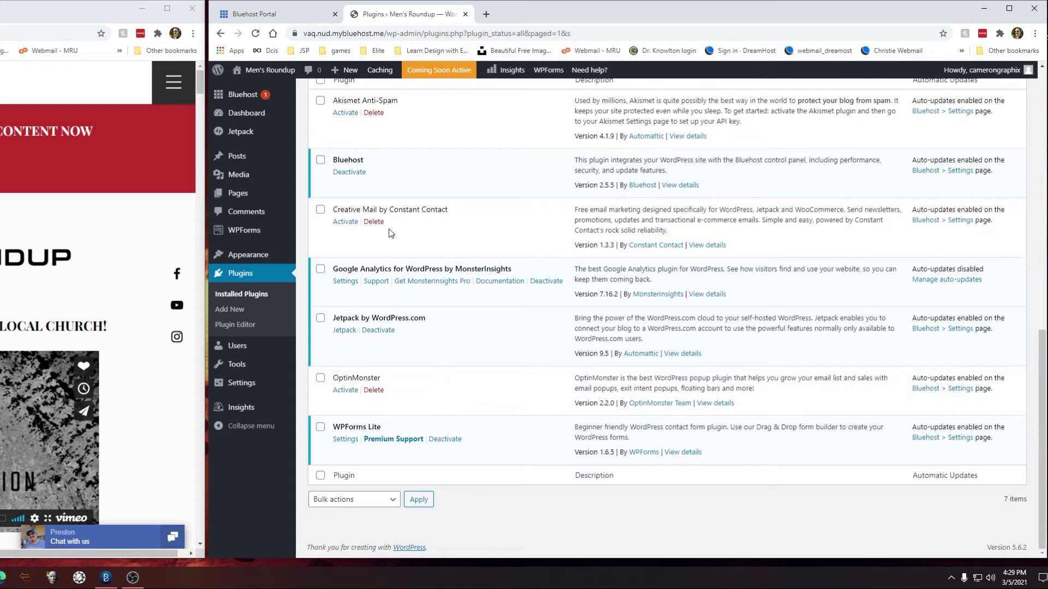
click(374, 221)
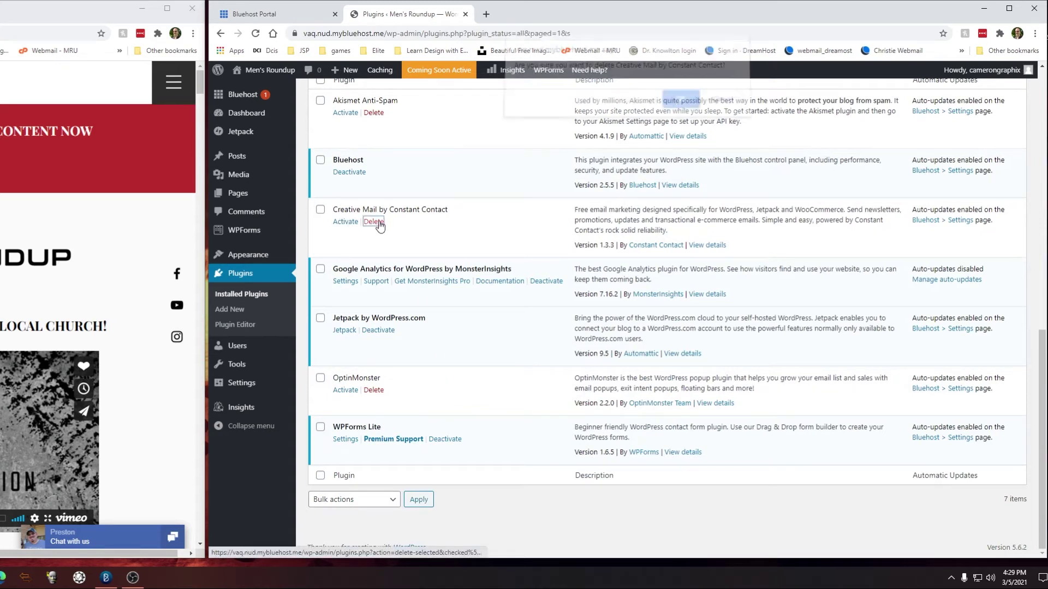
click(679, 106)
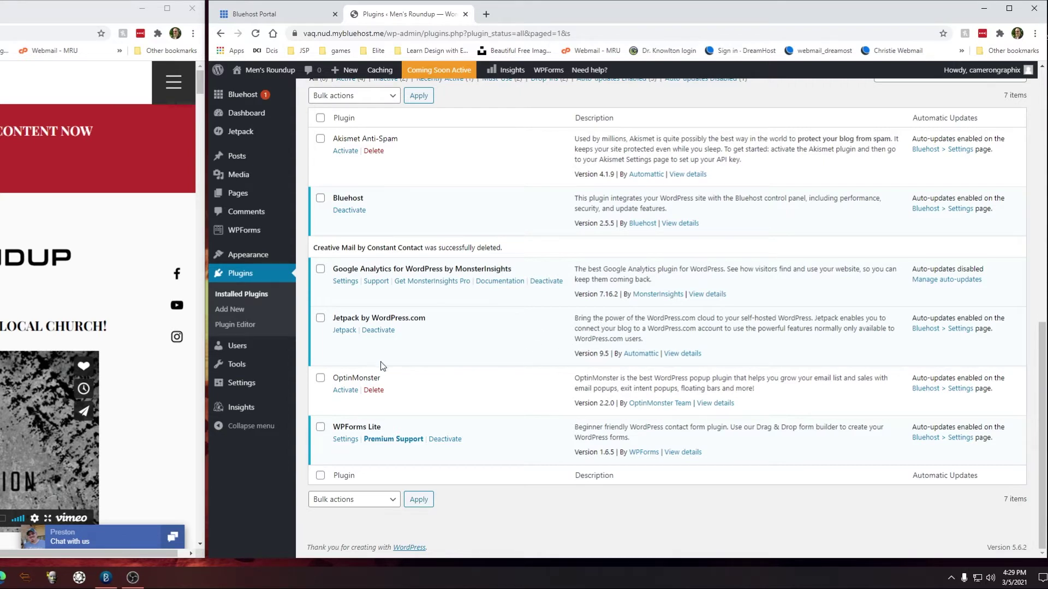
click(373, 390)
click(679, 96)
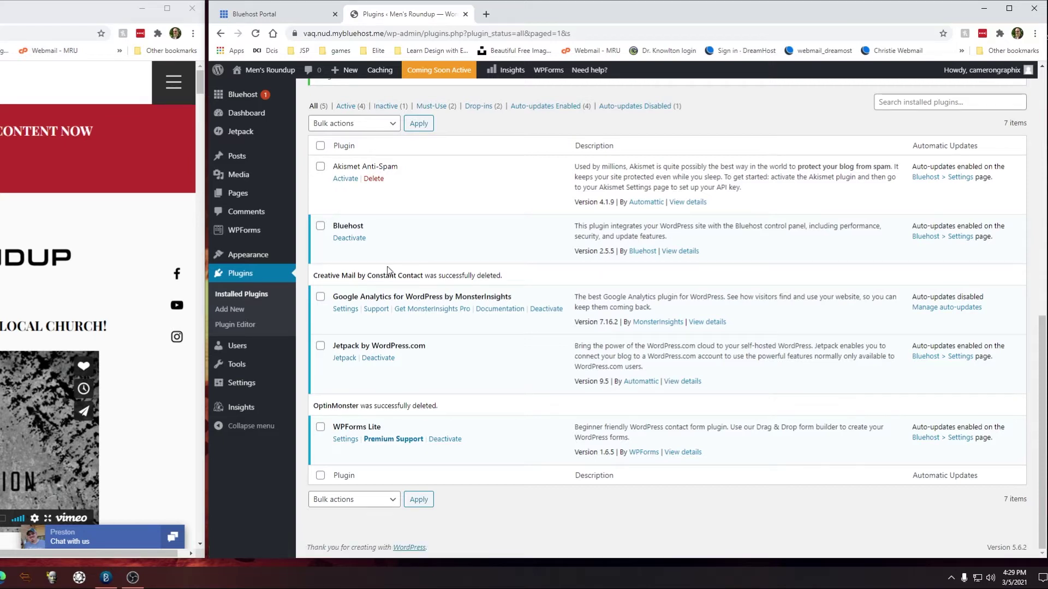
Step: Install the Elementor Website Builder plugin recommended for the Hello theme and activate it
scroll(376, 279, up, 3)
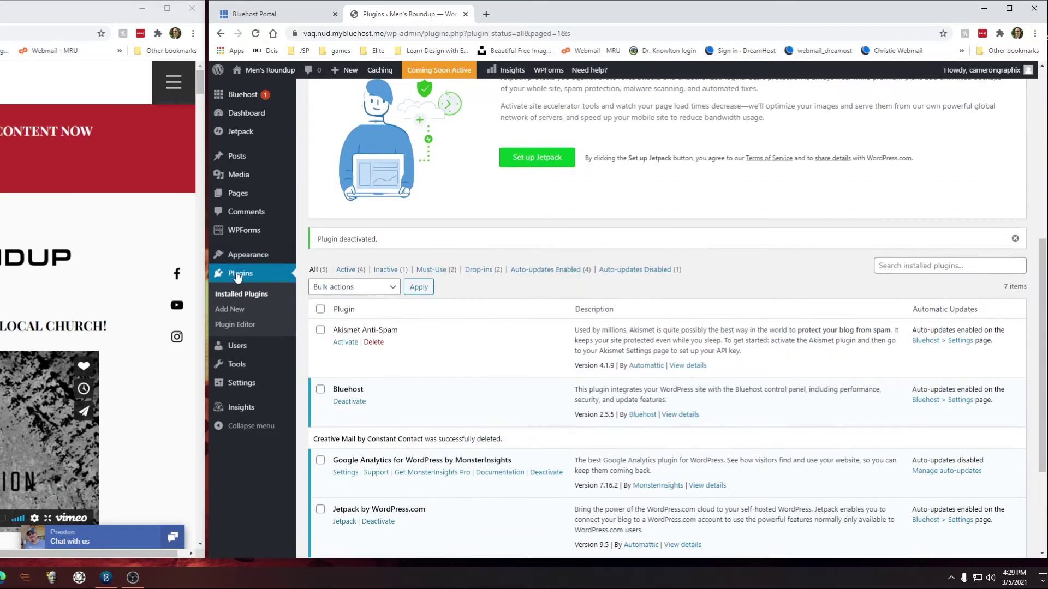
click(235, 295)
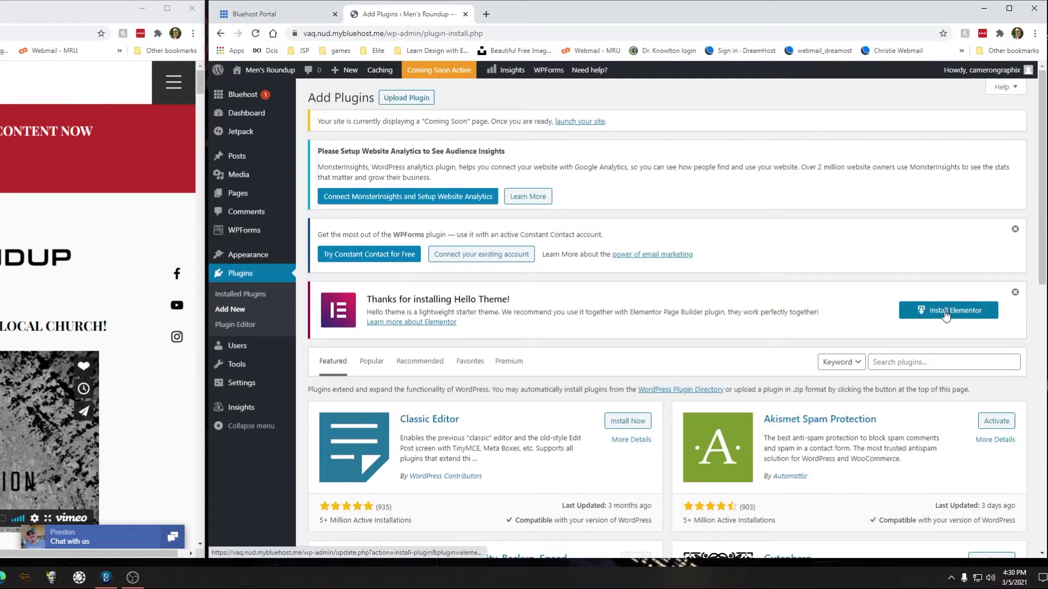
click(945, 312)
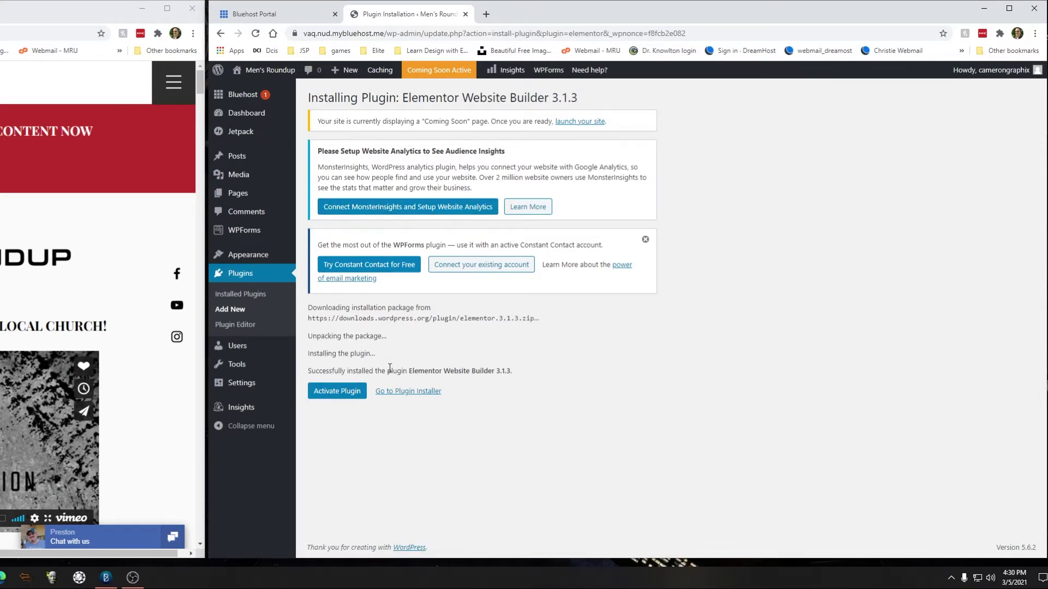
click(330, 393)
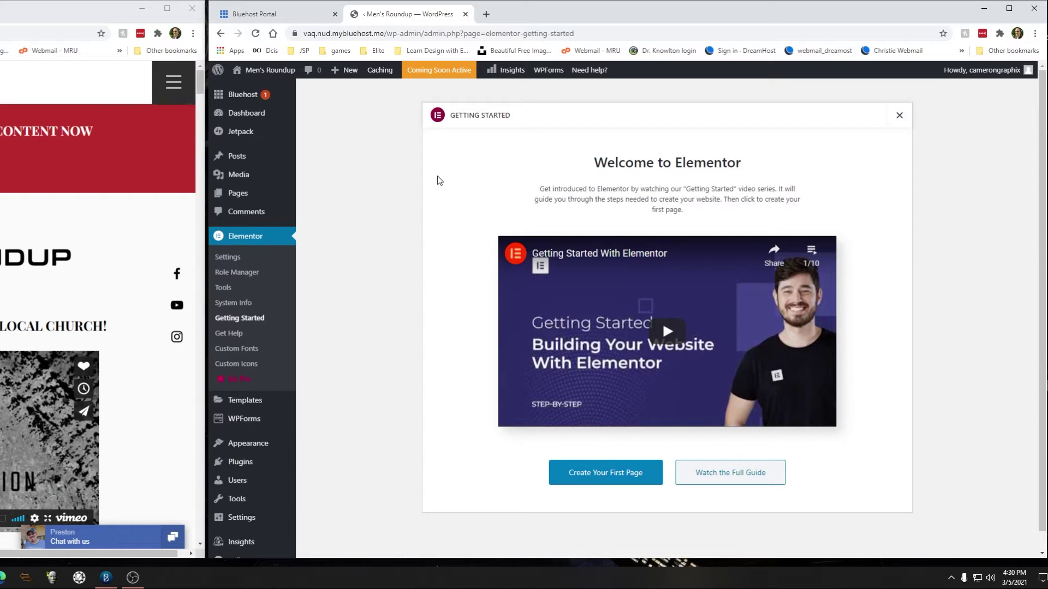
Step: Dismiss Elementor's getting-started screen and review the installed plugins list
click(900, 116)
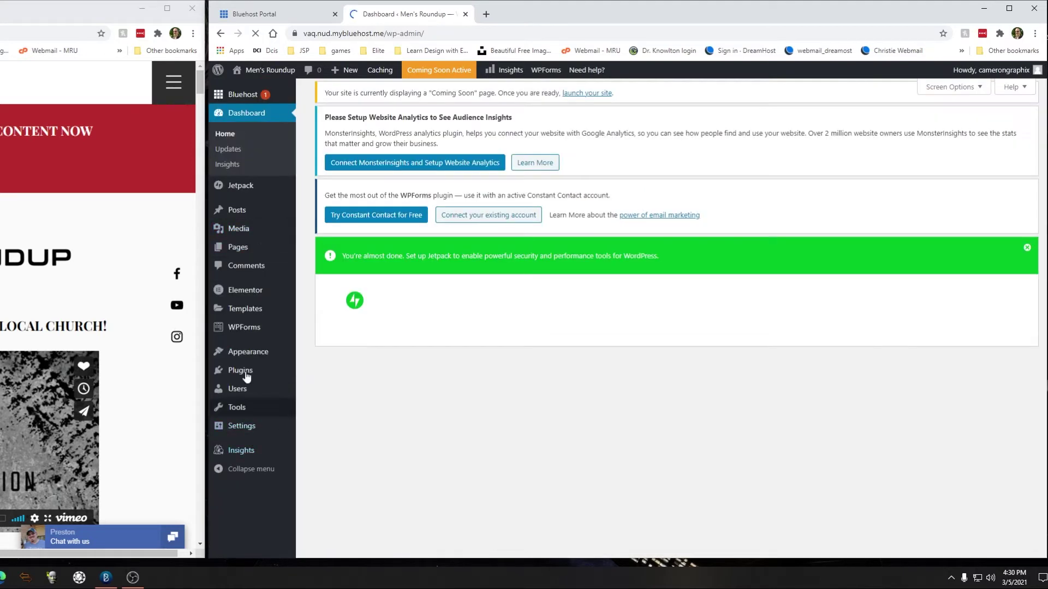
mouse_move(239, 375)
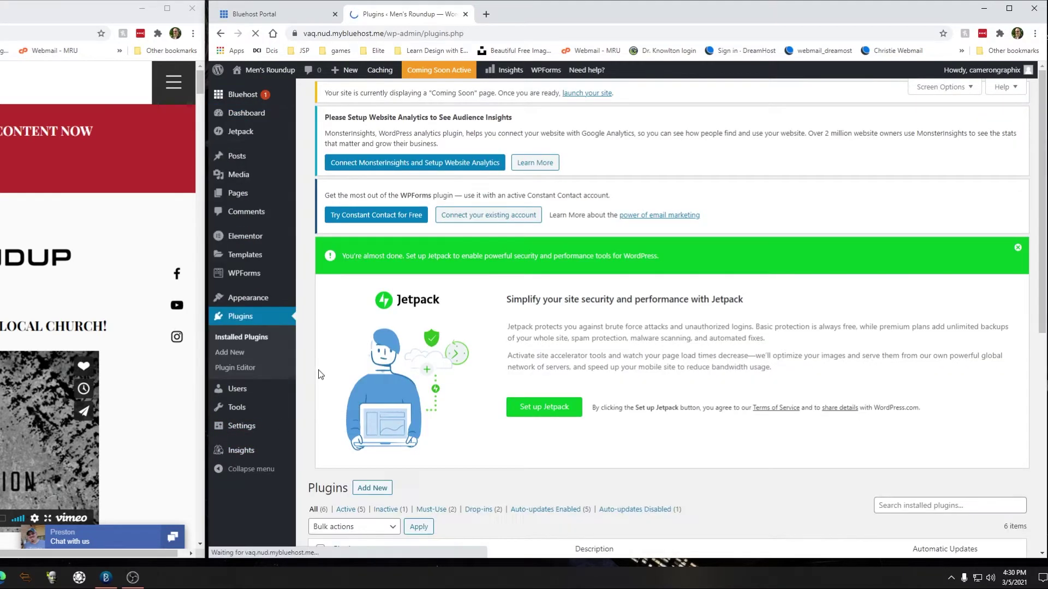
scroll(374, 361, down, 6)
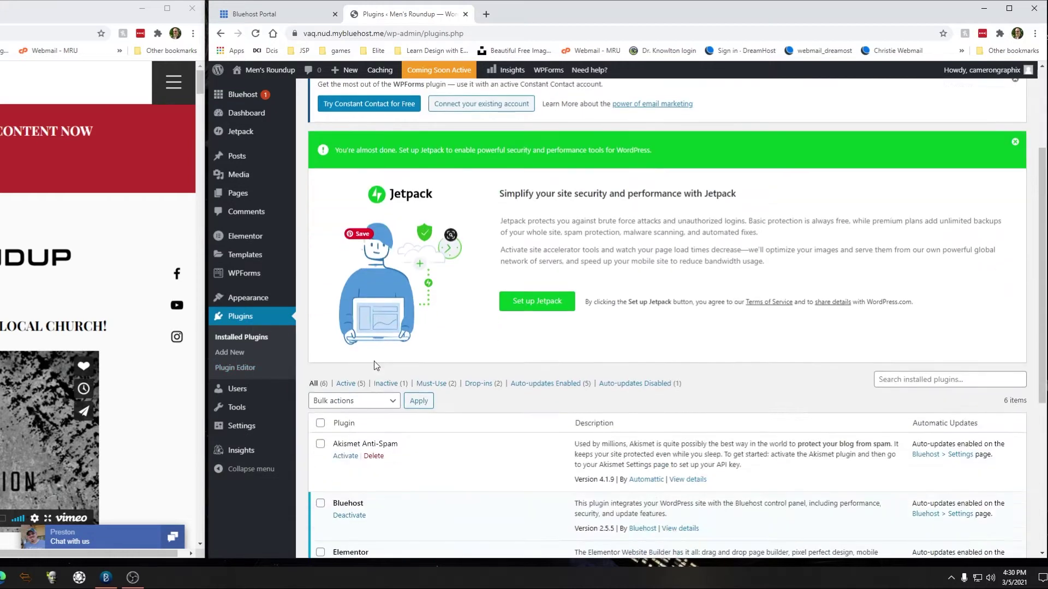
scroll(383, 384, down, 1)
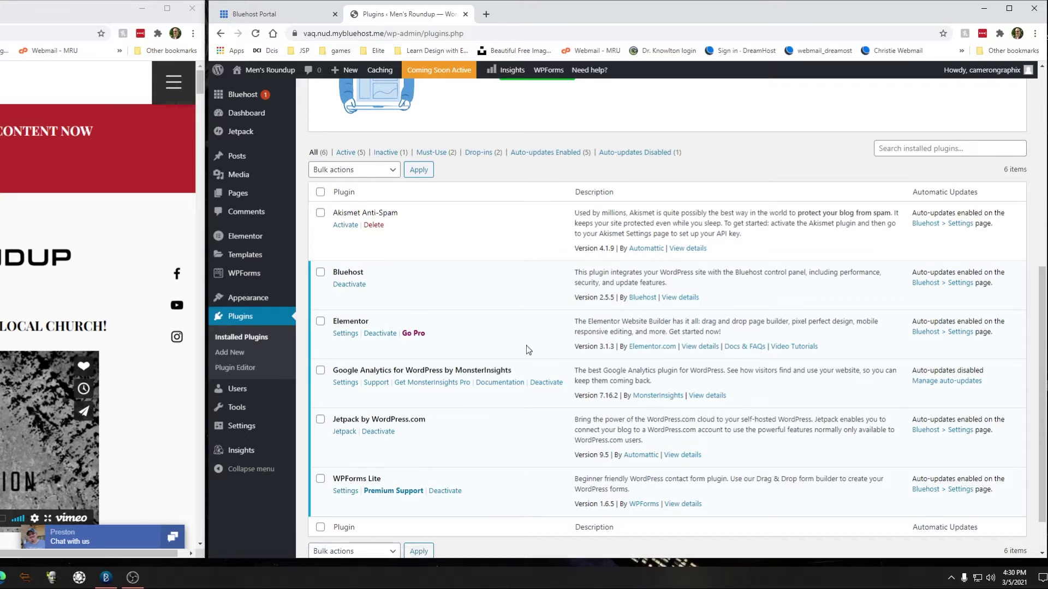
Step: Open elementor.com in a new tab, go to the account's websites page and download the Elementor Pro plugin zip
scroll(431, 275, up, 2)
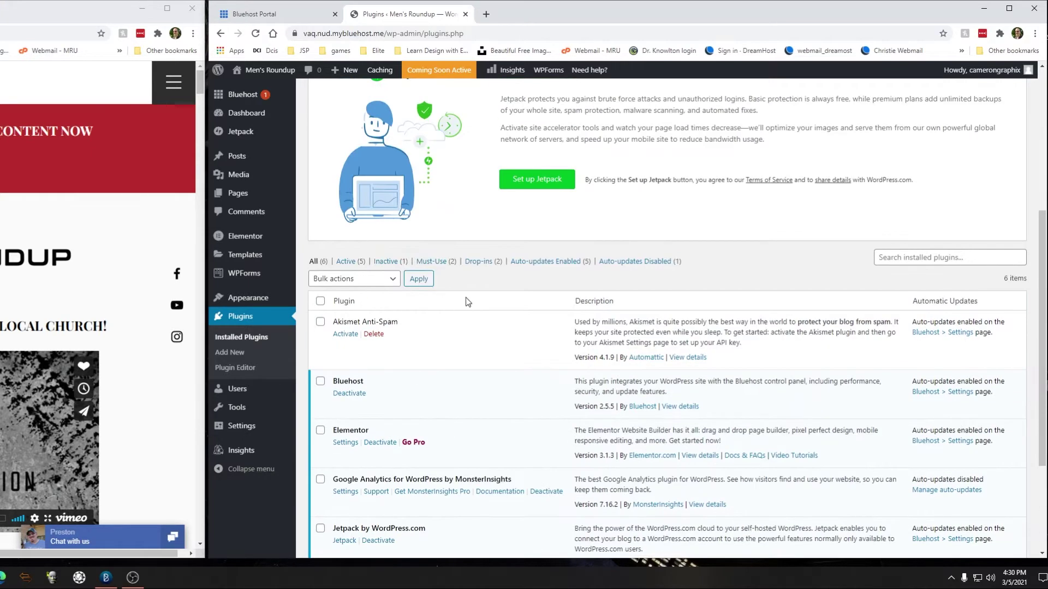
click(484, 16)
text(elementor.com)
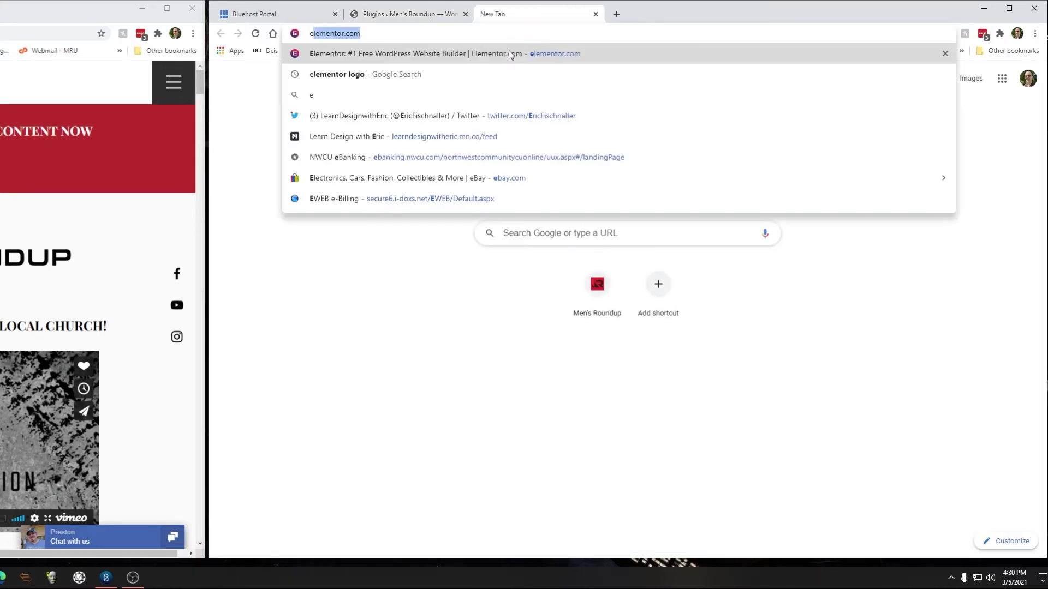
click(510, 54)
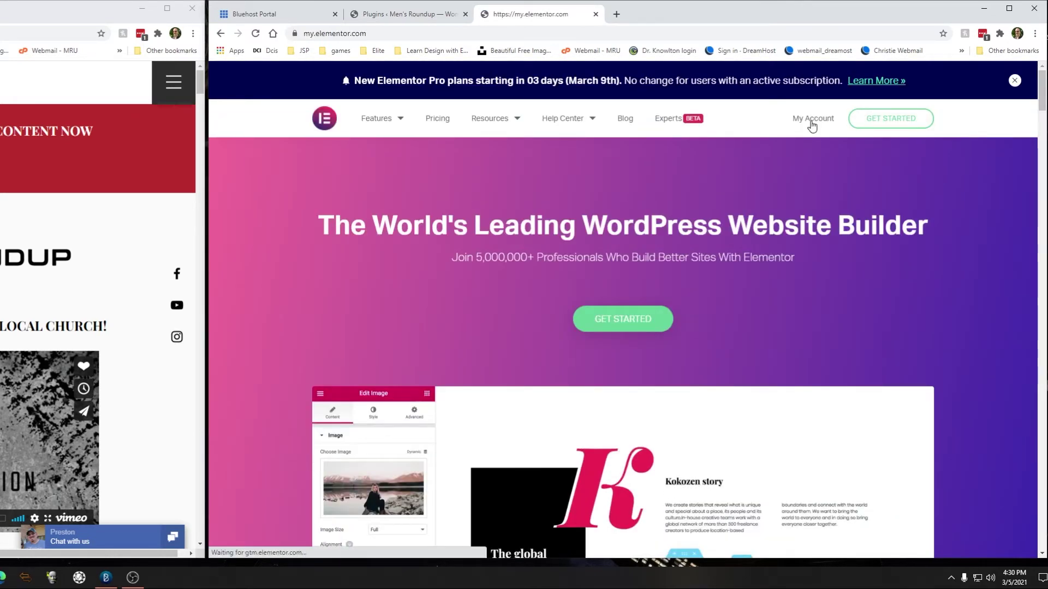
click(812, 119)
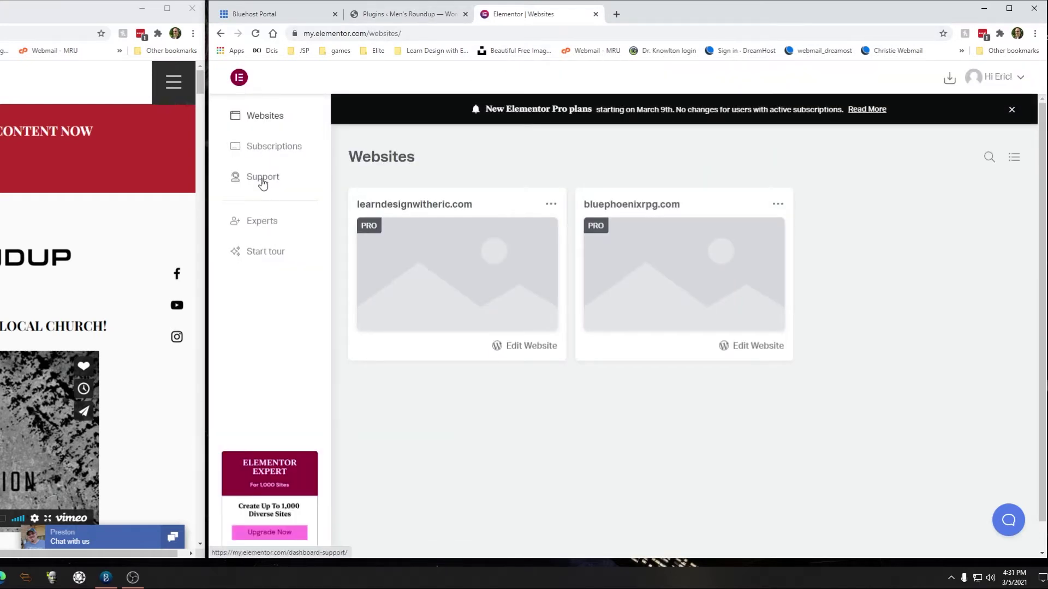
click(948, 80)
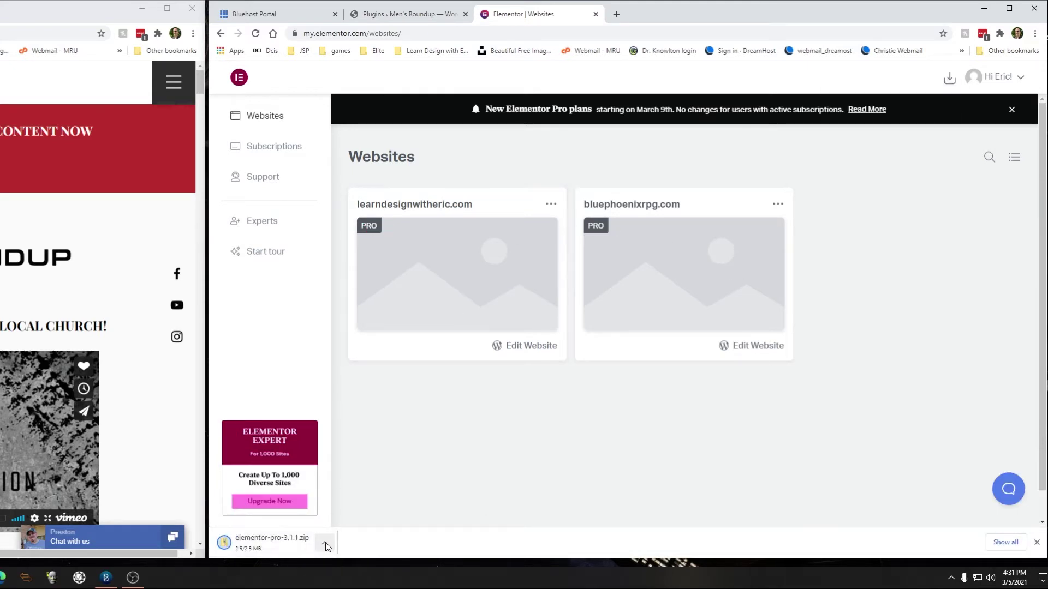
Step: Locate elementor-pro-3.1.1.zip in the Downloads folder and move it to the desktop
click(325, 547)
click(362, 506)
key(super+d)
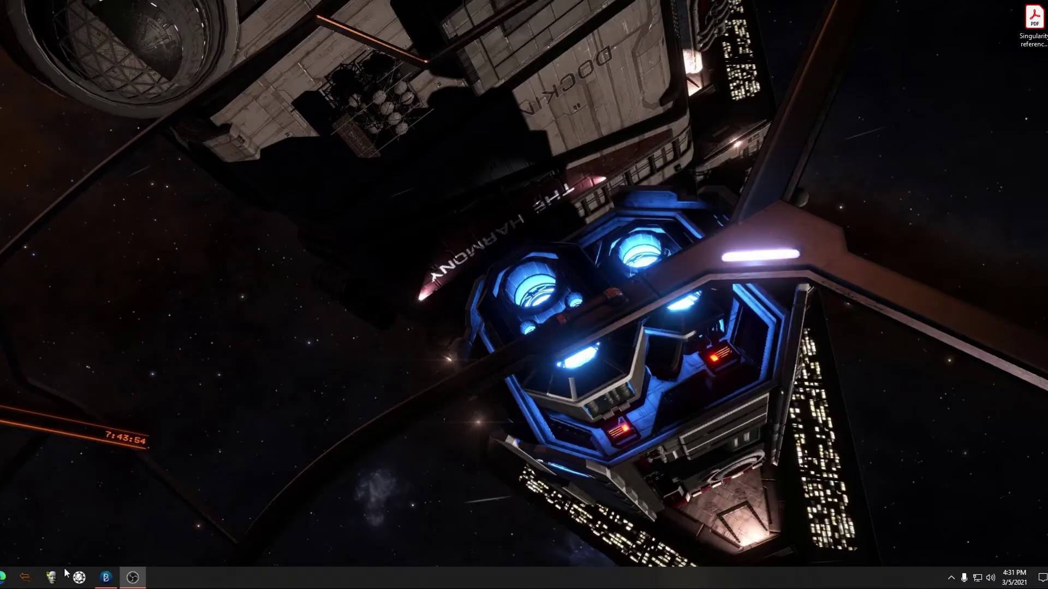
key(super+e)
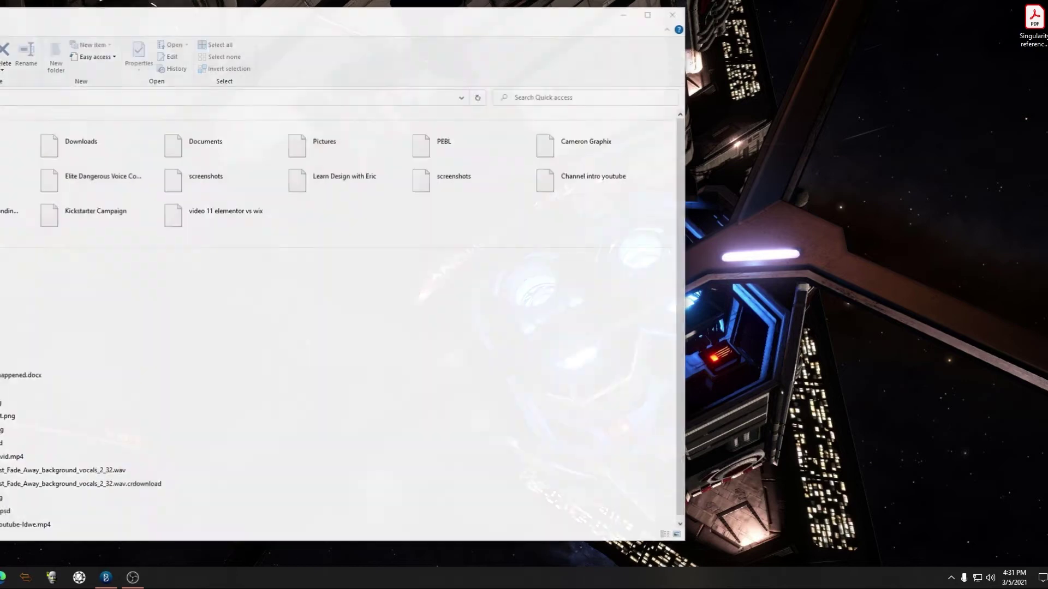
click(673, 14)
right_click(0, 577)
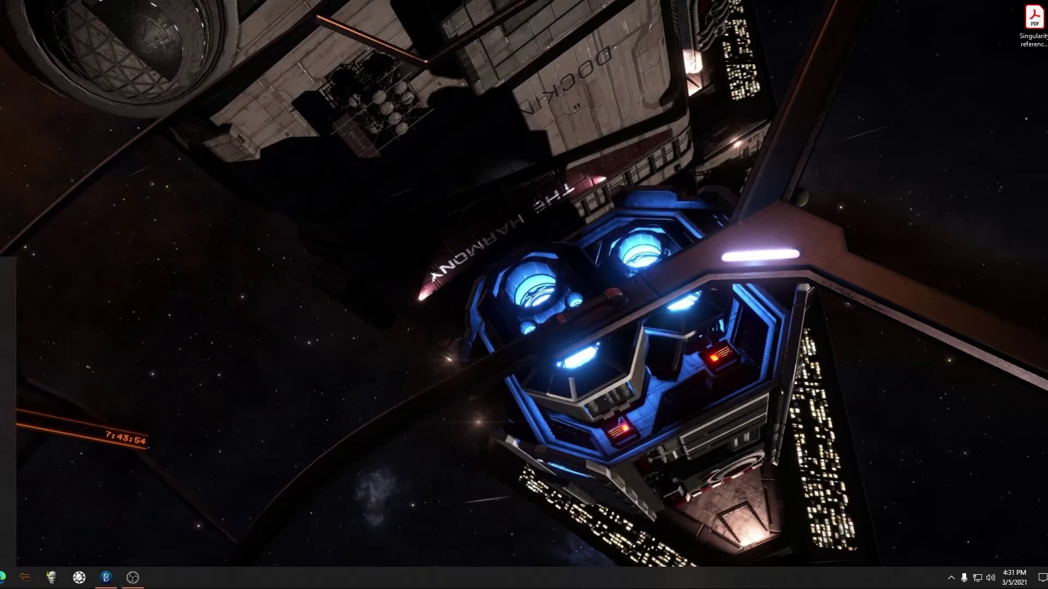
click(3, 391)
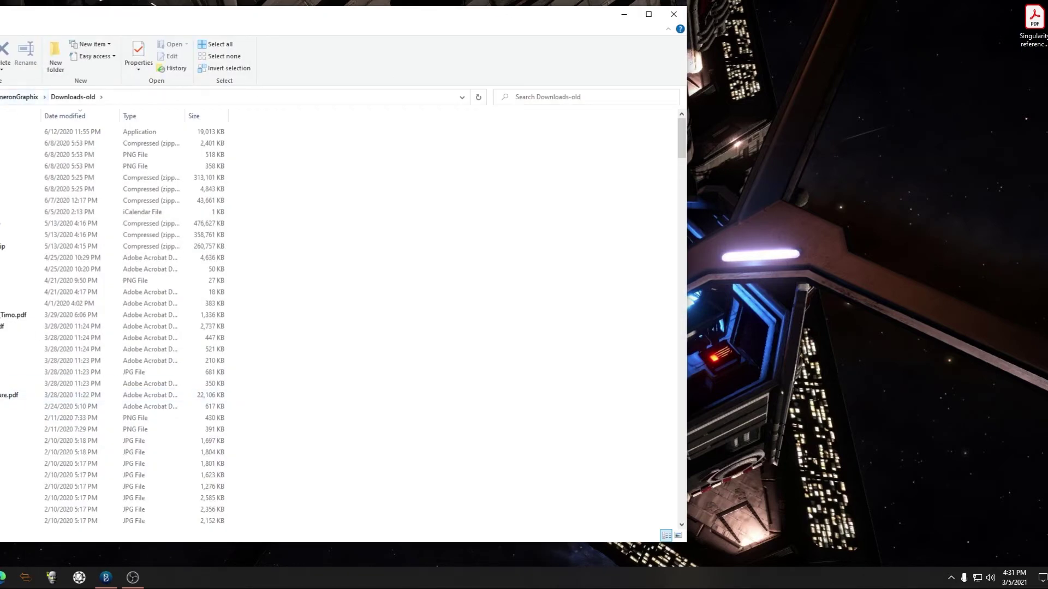
click(0, 143)
drag(0, 148, 1047, 306)
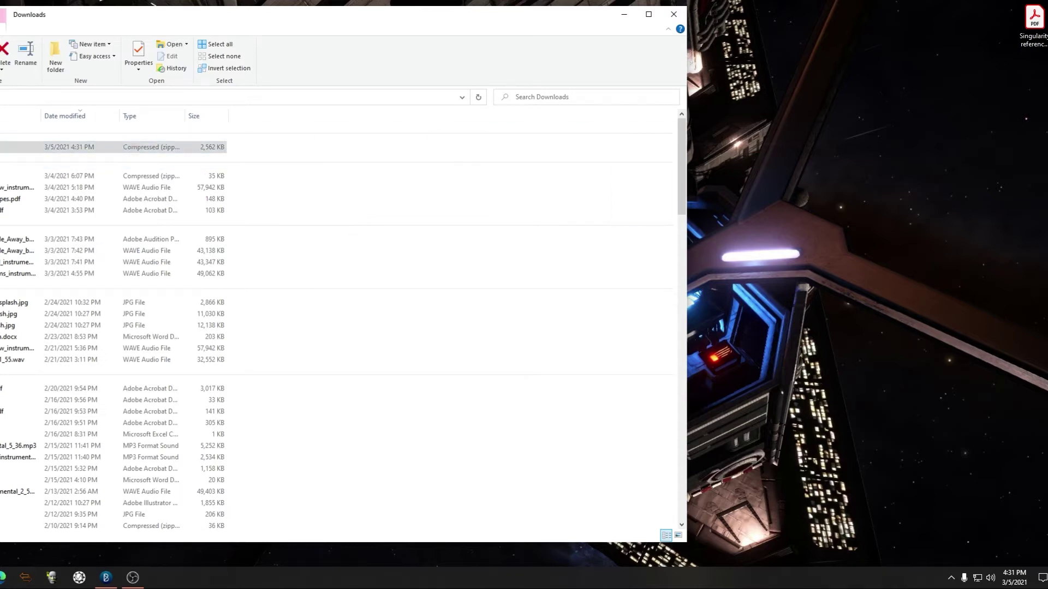
click(674, 15)
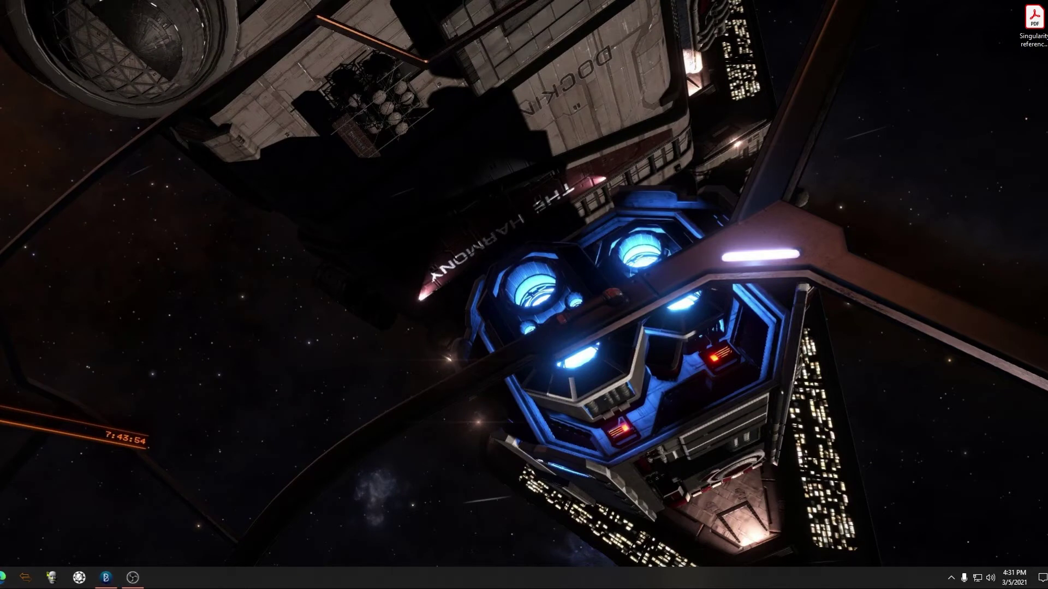
Step: Switch back to Chrome and open the plugin upload form in the Men's Roundup WordPress admin
click(6, 538)
click(1, 578)
click(7, 537)
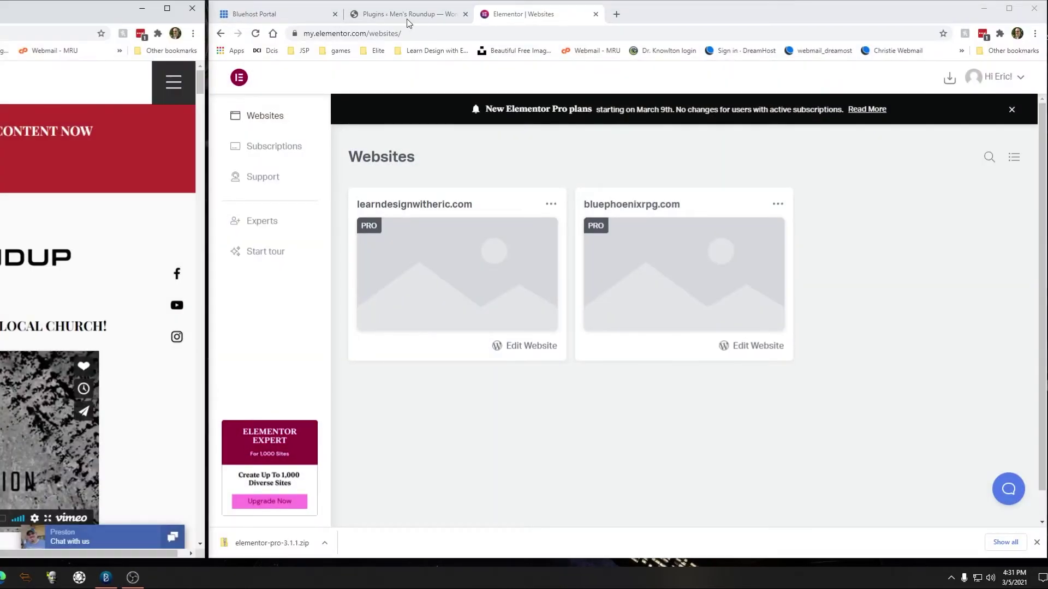
click(411, 14)
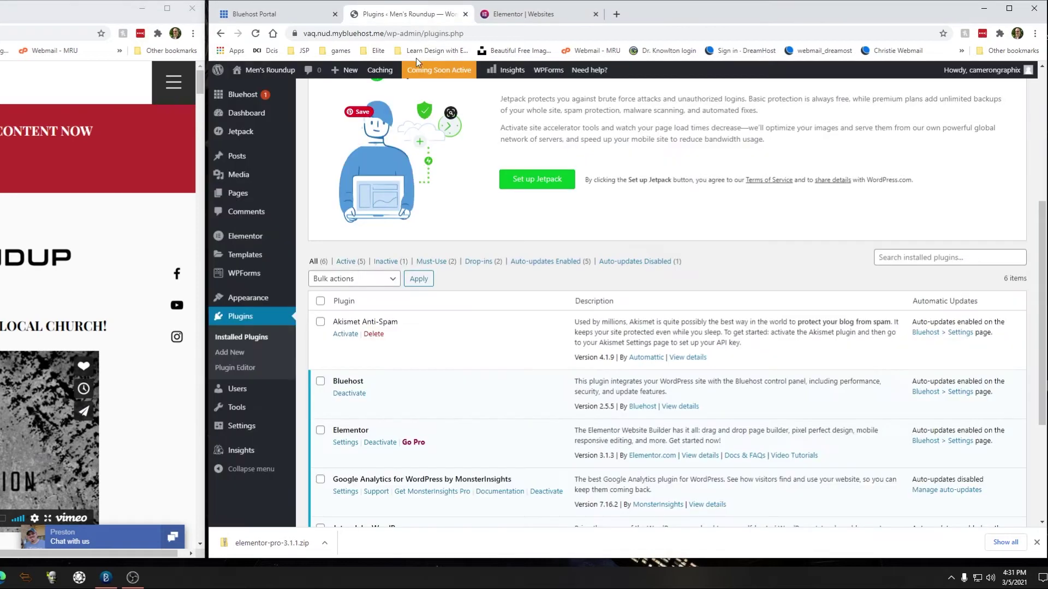
mouse_move(273, 306)
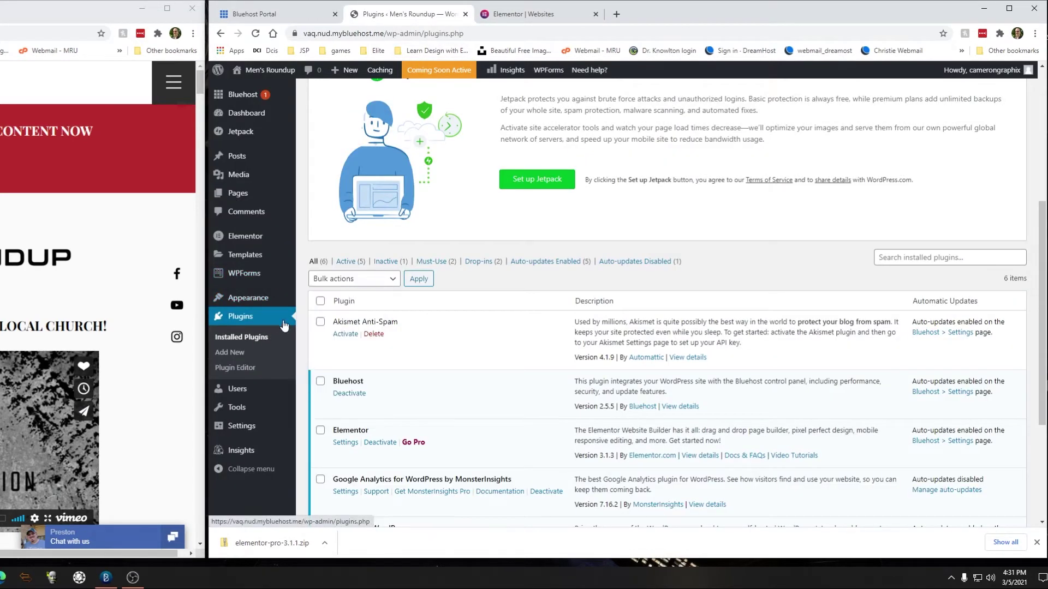
click(237, 354)
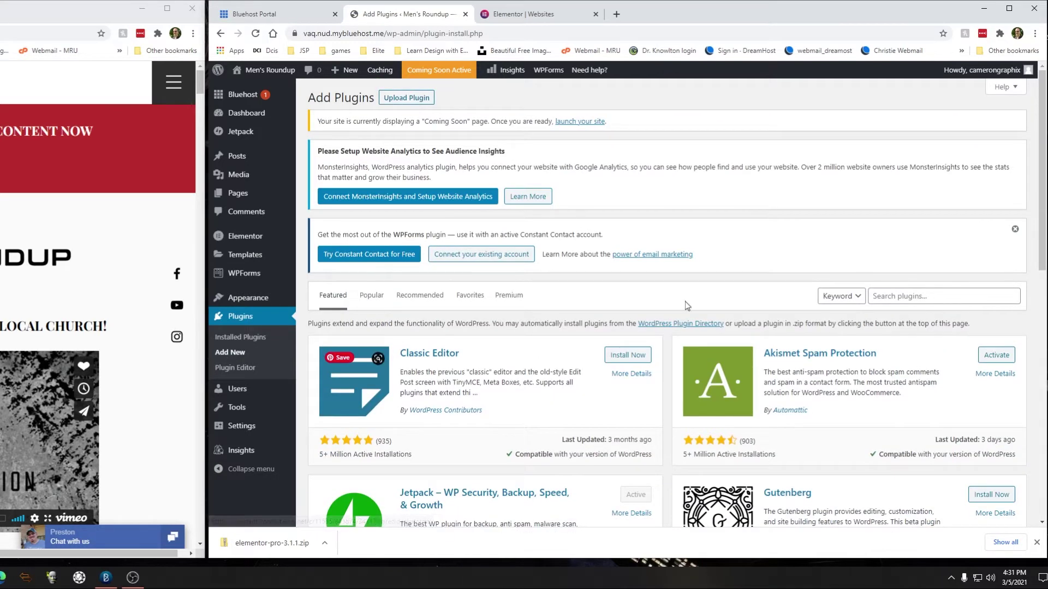
click(416, 98)
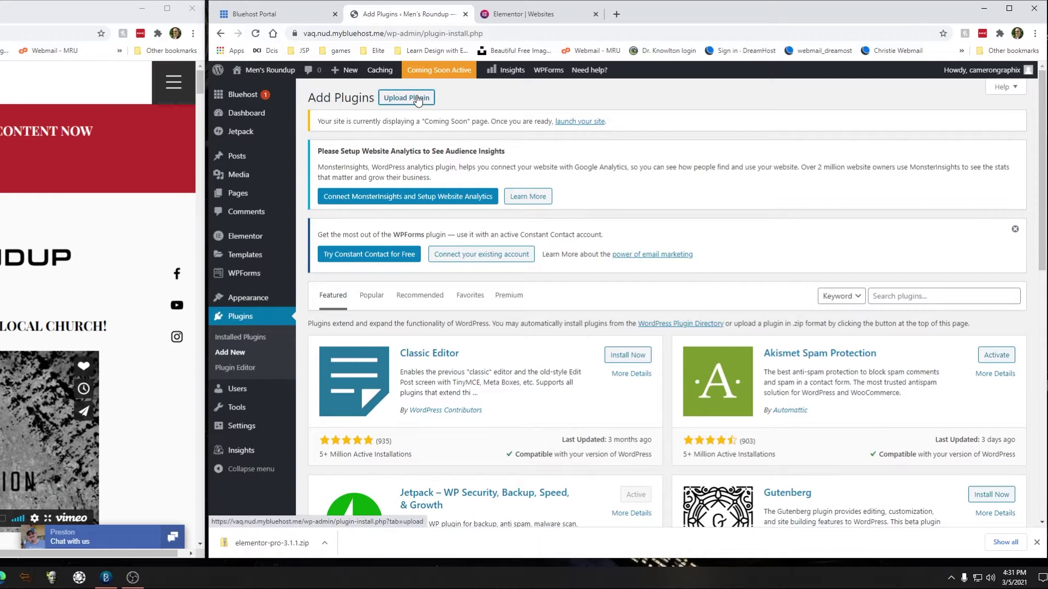
Step: Upload elementor-pro-3.1.1.zip from the Desktop, then install and activate the plugin
click(597, 371)
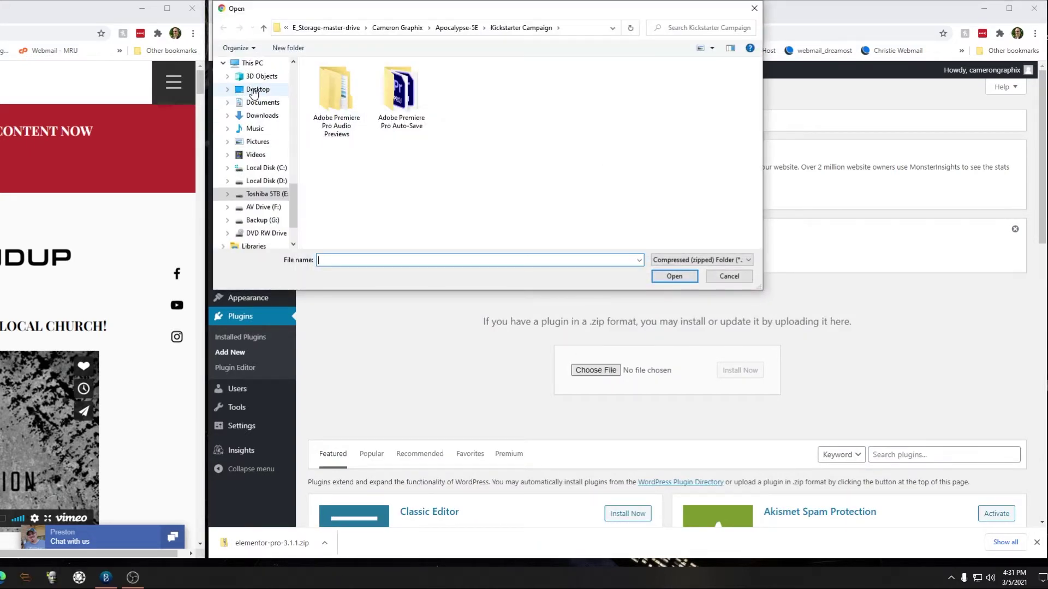
click(257, 89)
click(414, 121)
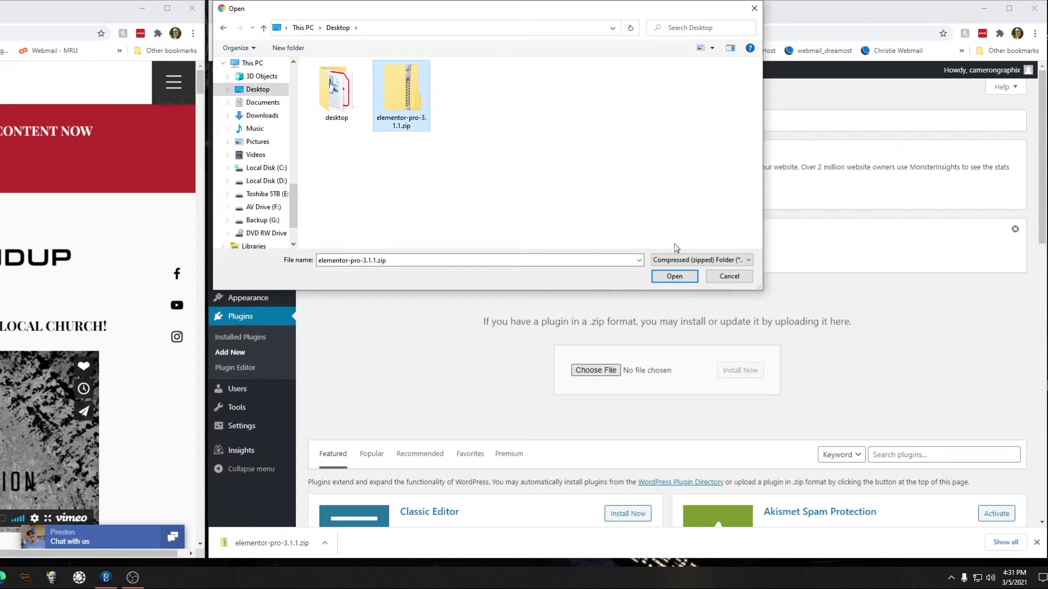
click(674, 276)
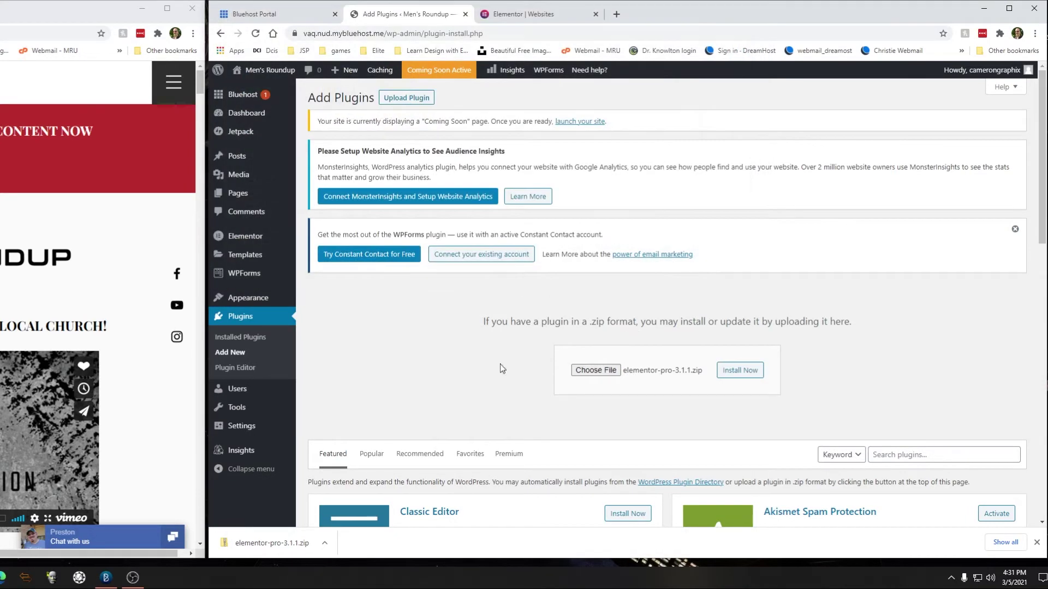
click(739, 375)
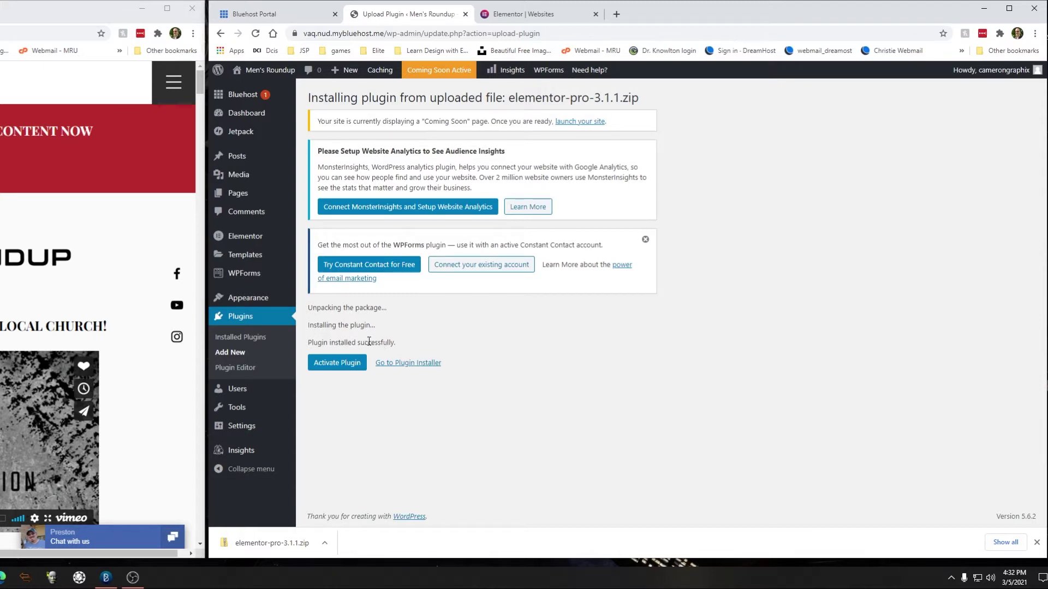
click(330, 364)
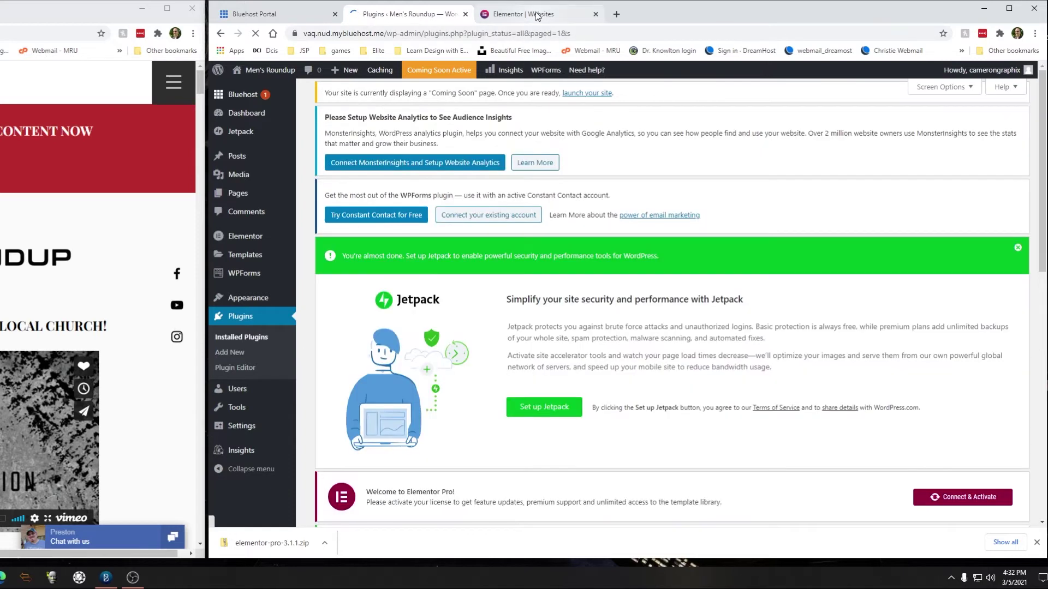
Step: Connect the site to the Elementor account and activate the Elementor Pro license
scroll(671, 309, down, 4)
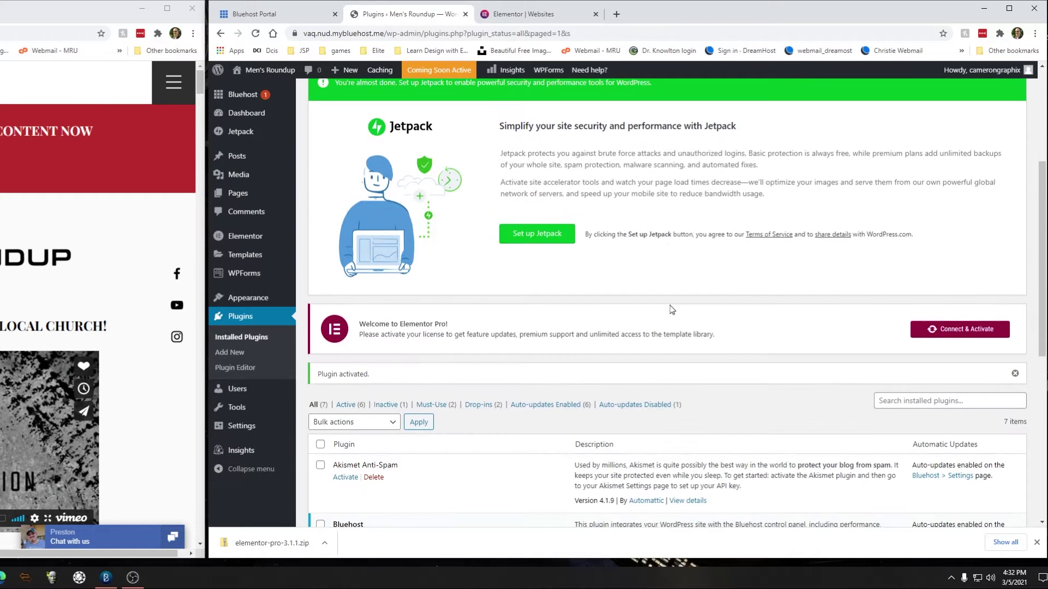
click(973, 331)
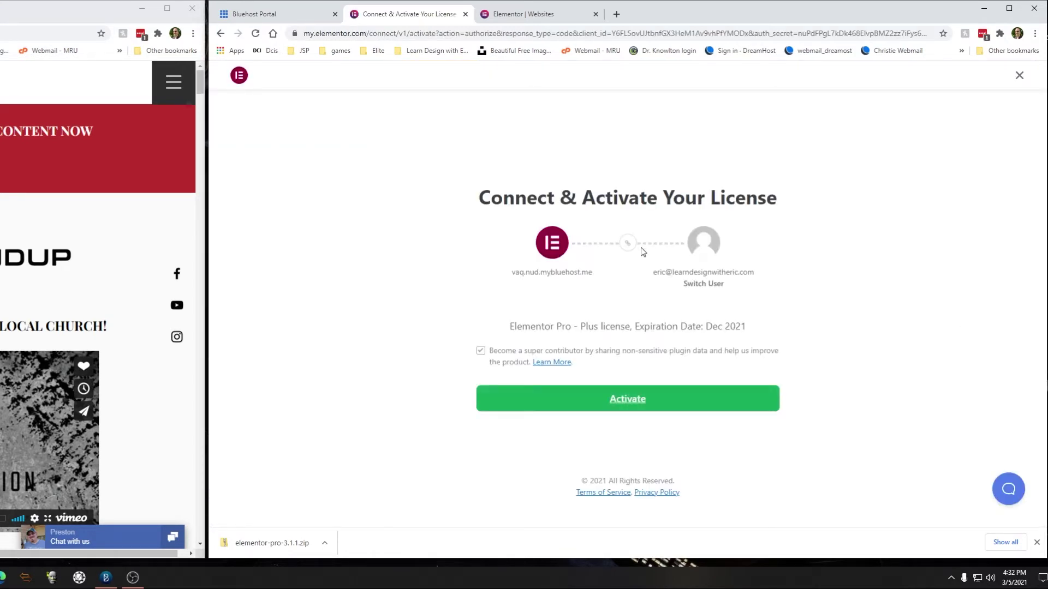
click(626, 404)
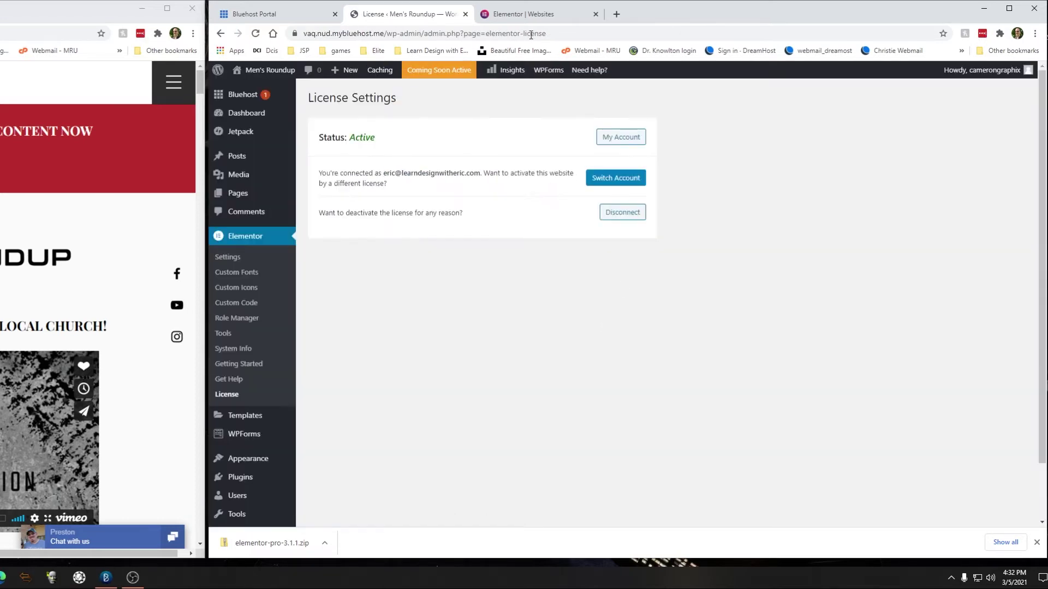
Step: Reload the websites list in the Elementor account to check the connected sites, and return to the WordPress admin
click(516, 16)
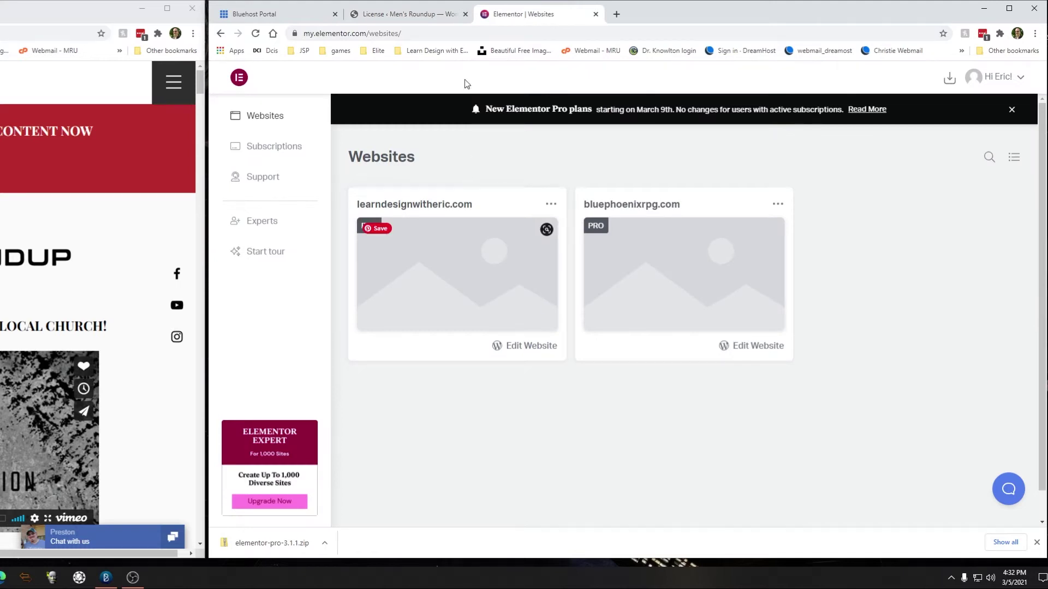
click(254, 36)
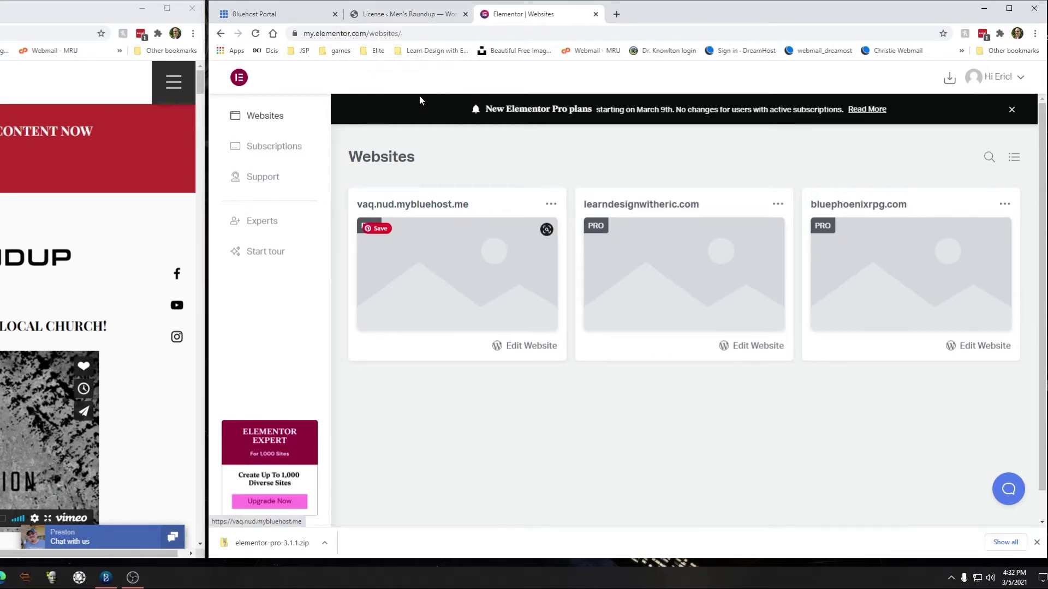
click(381, 20)
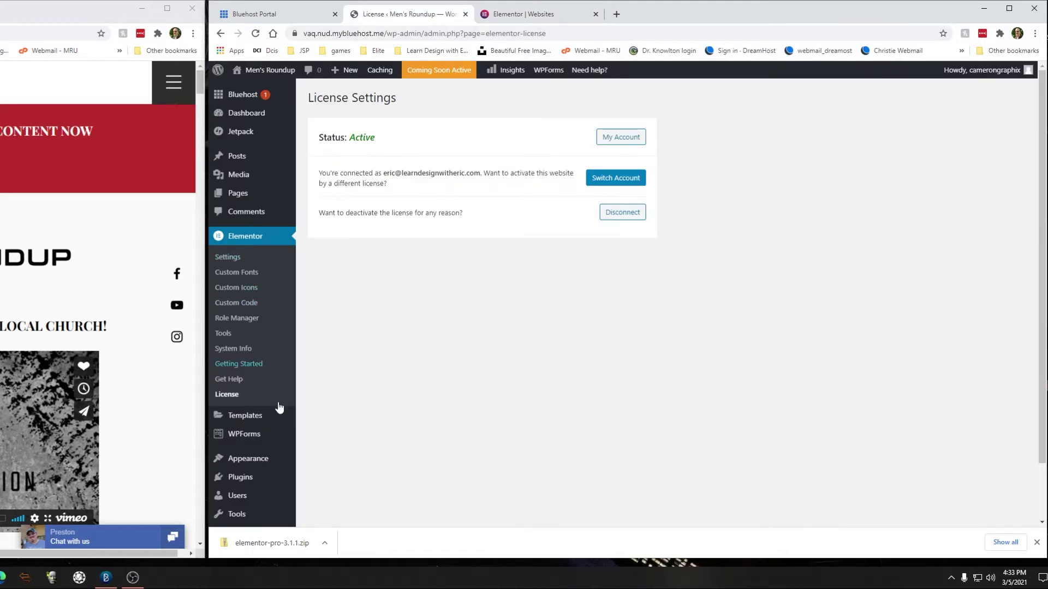
Step: Open the installed plugins page and dismiss the Constant Contact and license activation notices
scroll(280, 393, down, 2)
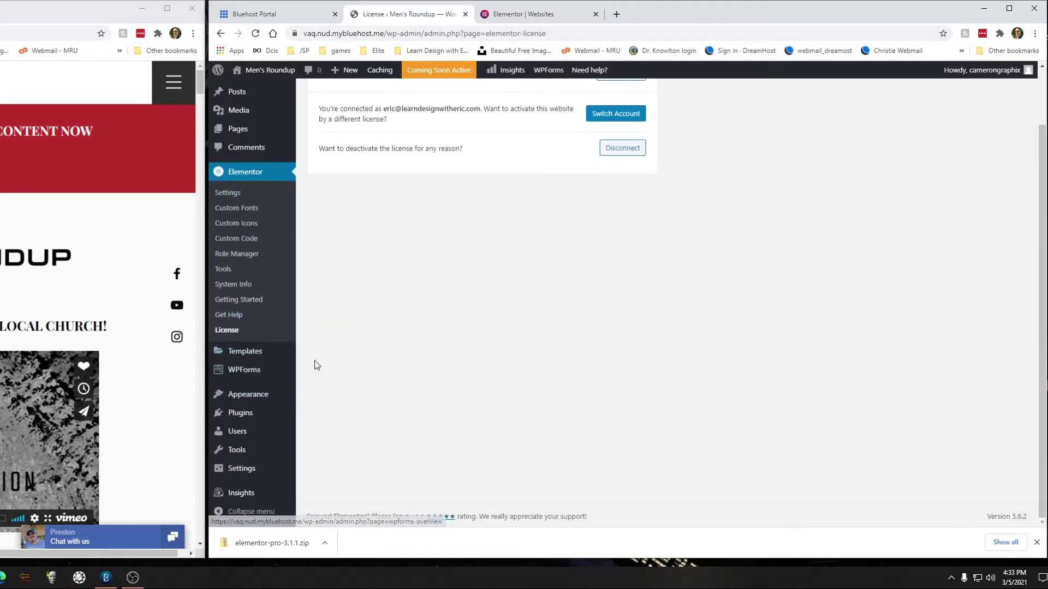
scroll(303, 207, up, 2)
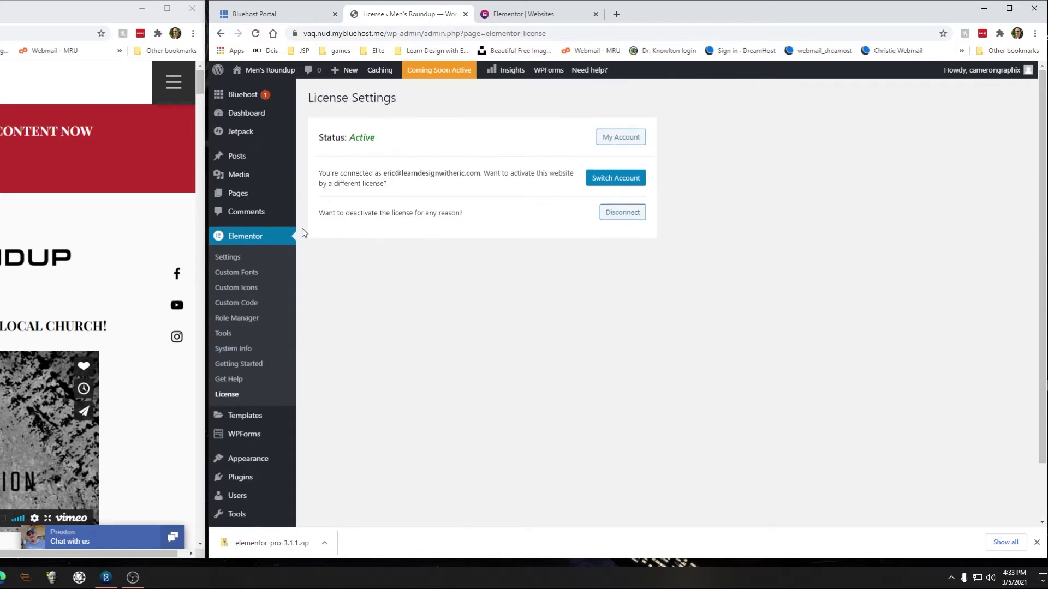
scroll(246, 432, down, 2)
mouse_move(244, 371)
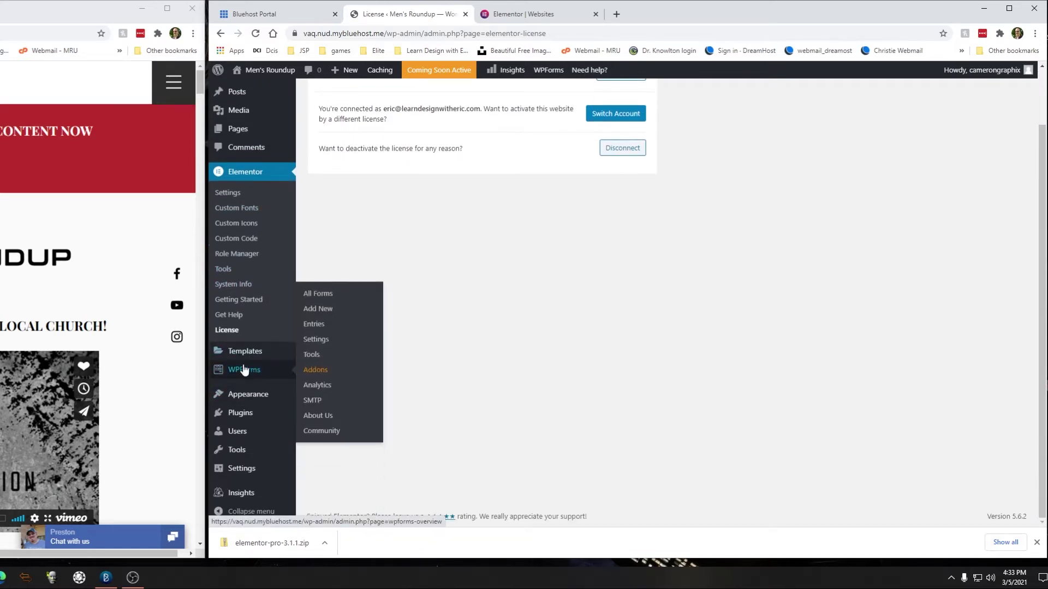
mouse_move(248, 394)
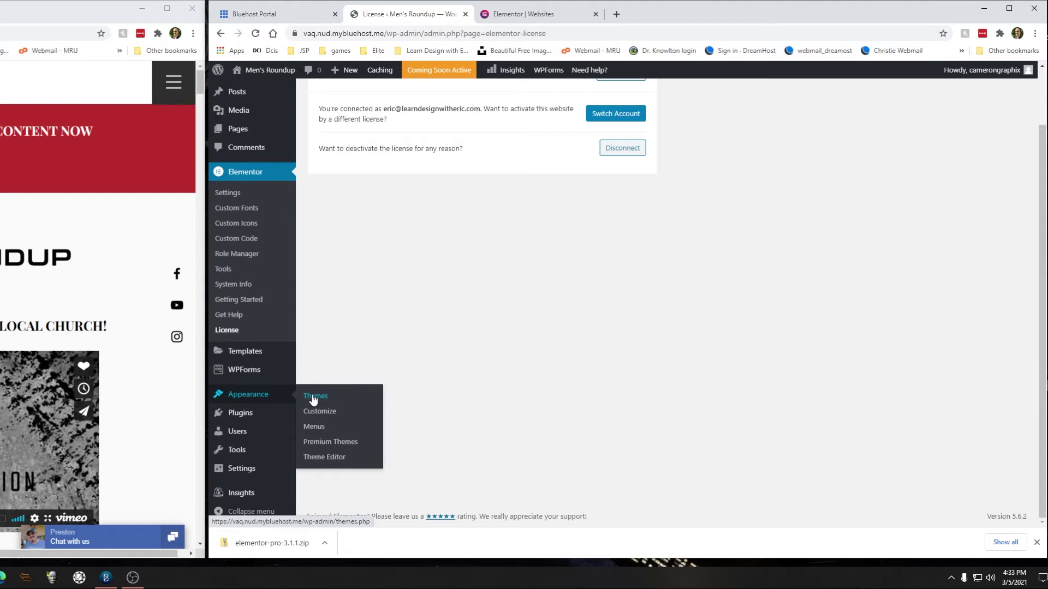
mouse_move(273, 416)
click(325, 417)
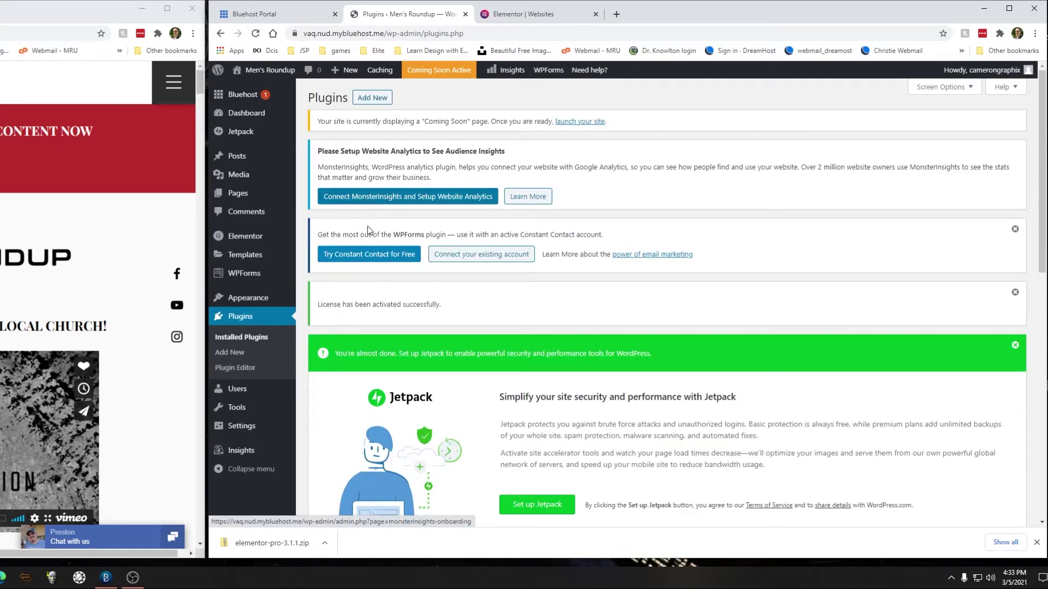
click(1015, 229)
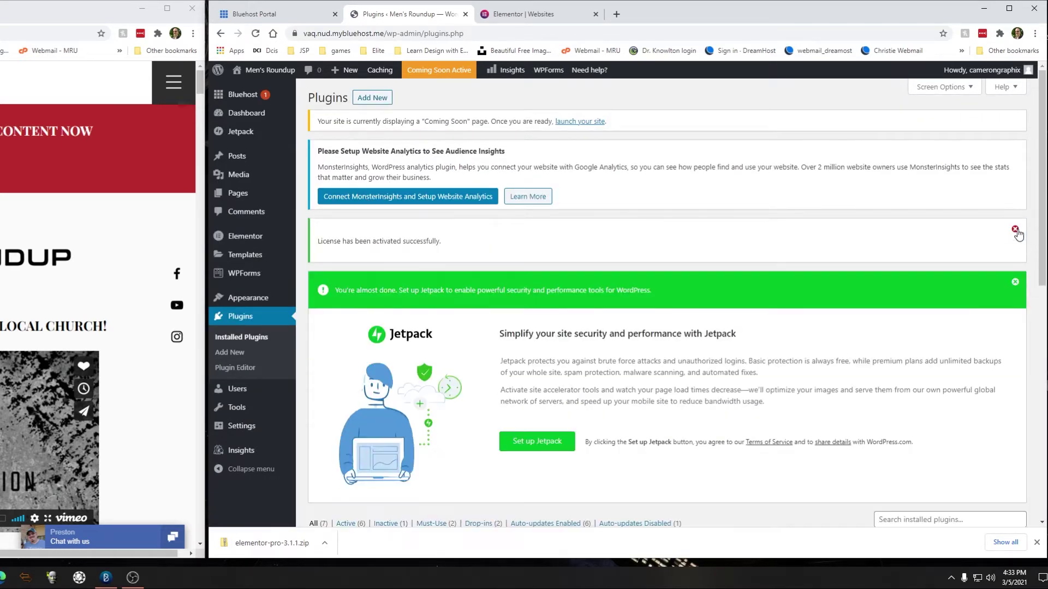
click(1015, 228)
Step: Open the page for adding plugins and search the plugin directory for "smooth scroll"
scroll(437, 399, down, 5)
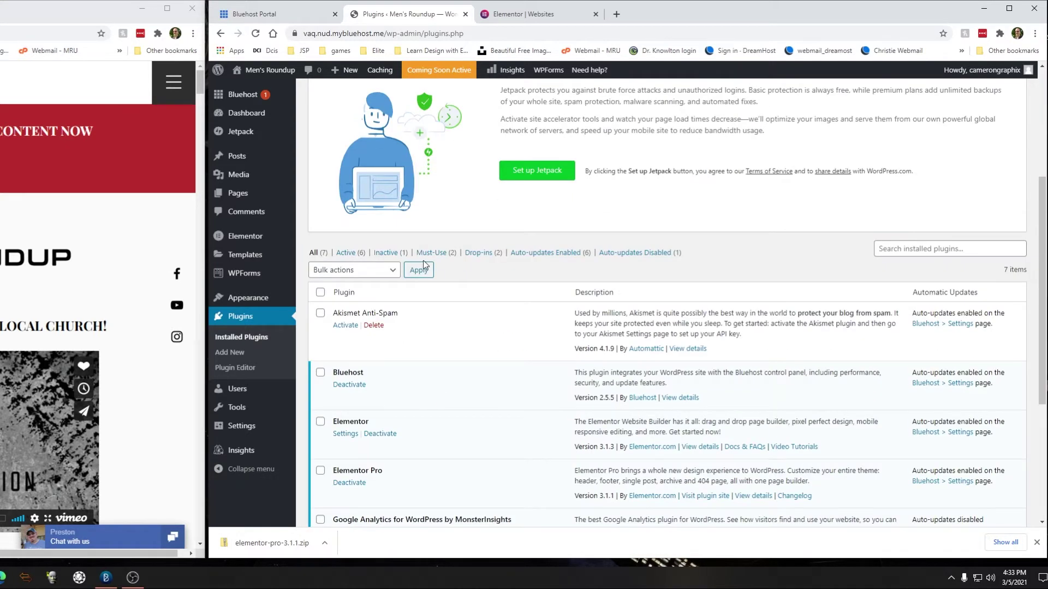
click(229, 353)
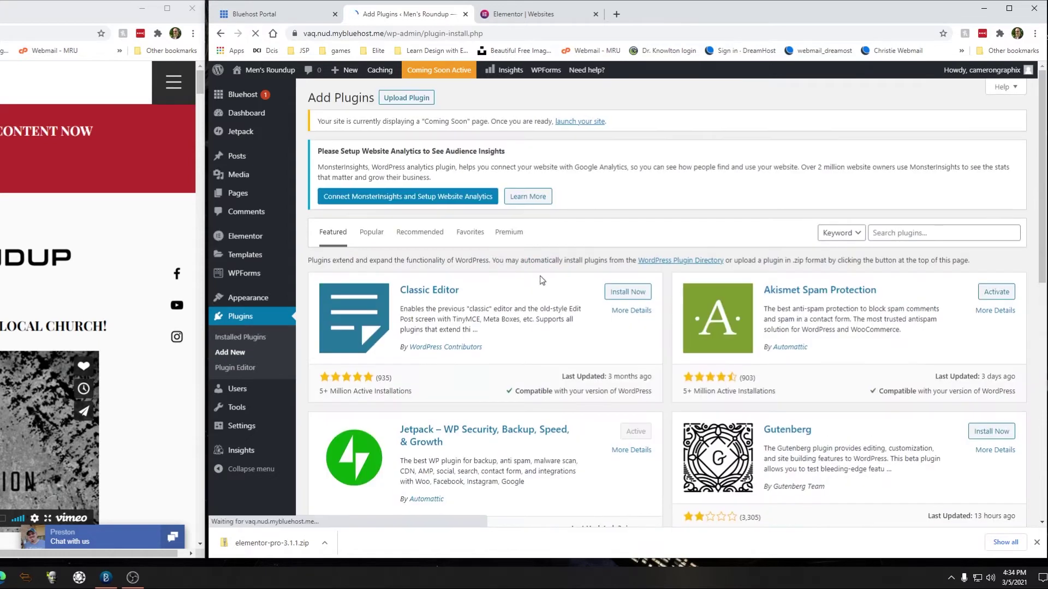
click(892, 234)
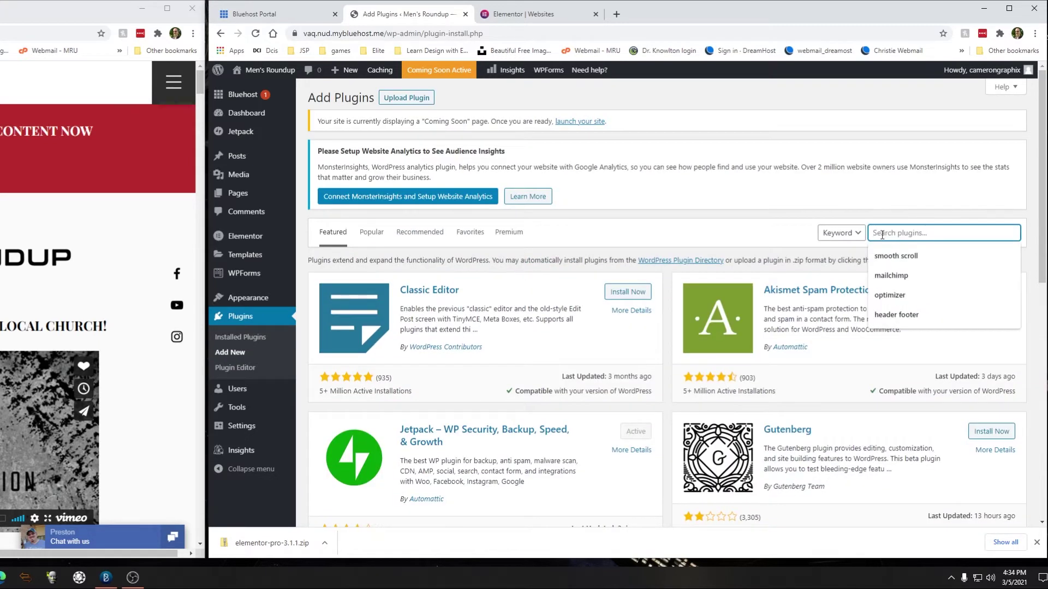
text(smooth scroll)
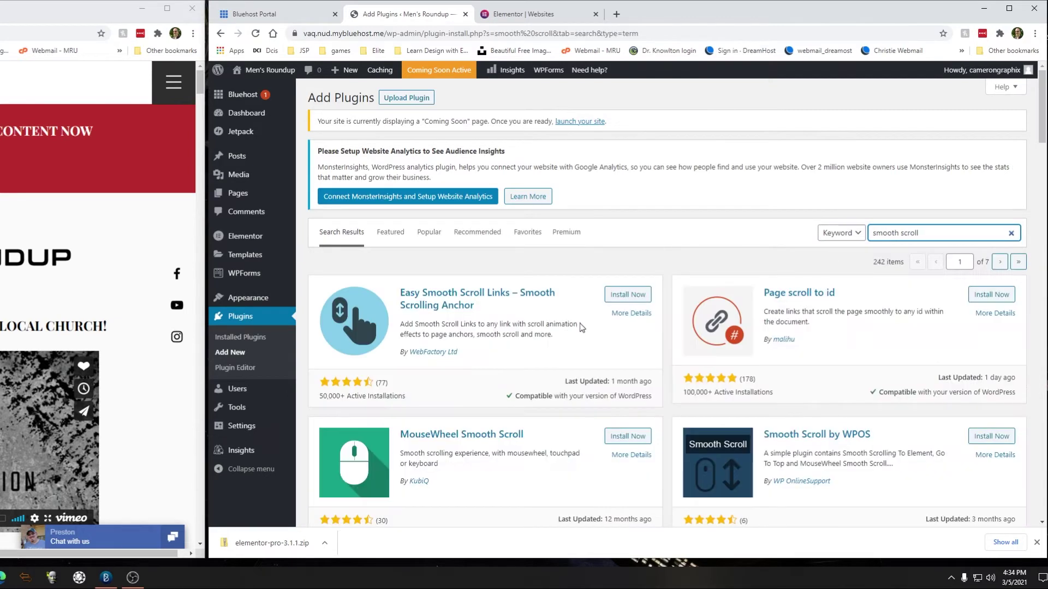
Step: Compare the smooth scroll plugins, install and activate MouseWheel Smooth Scroll, and look over the installed plugins list
scroll(730, 333, down, 1)
scroll(730, 333, down, 2)
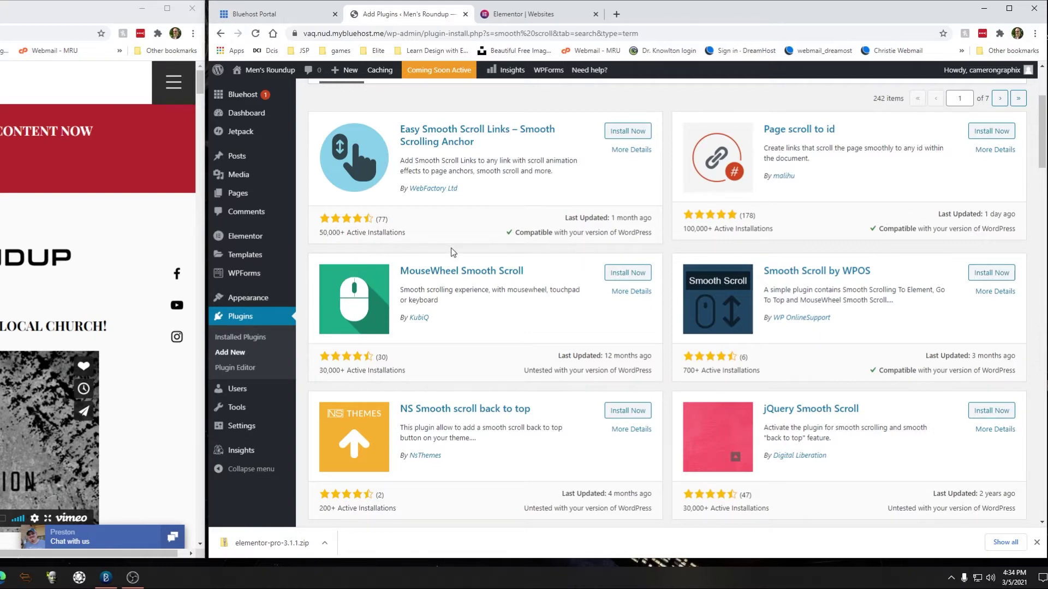
scroll(659, 352, down, 3)
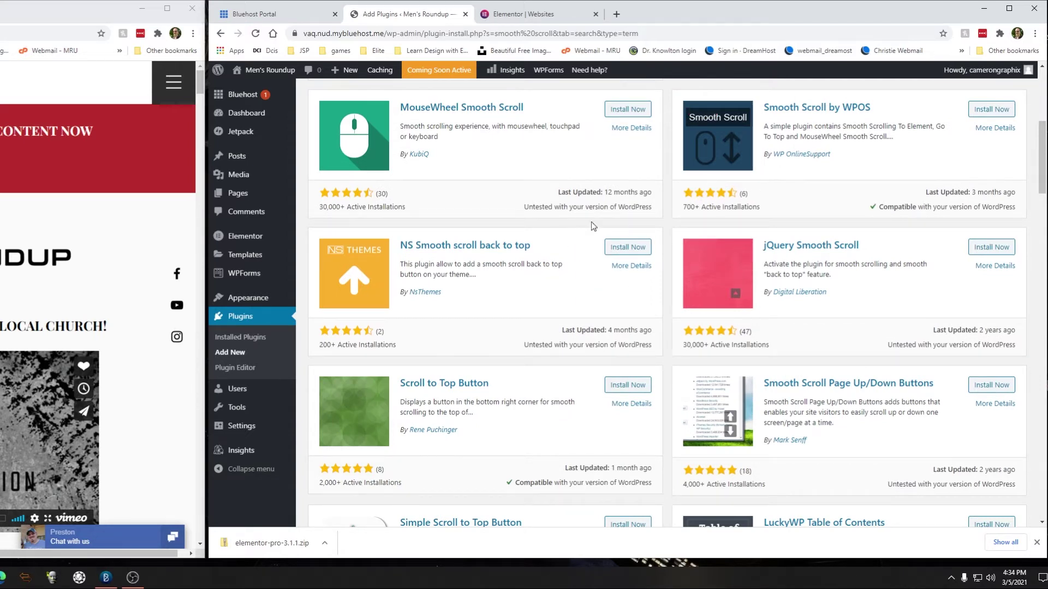
scroll(571, 317, up, 1)
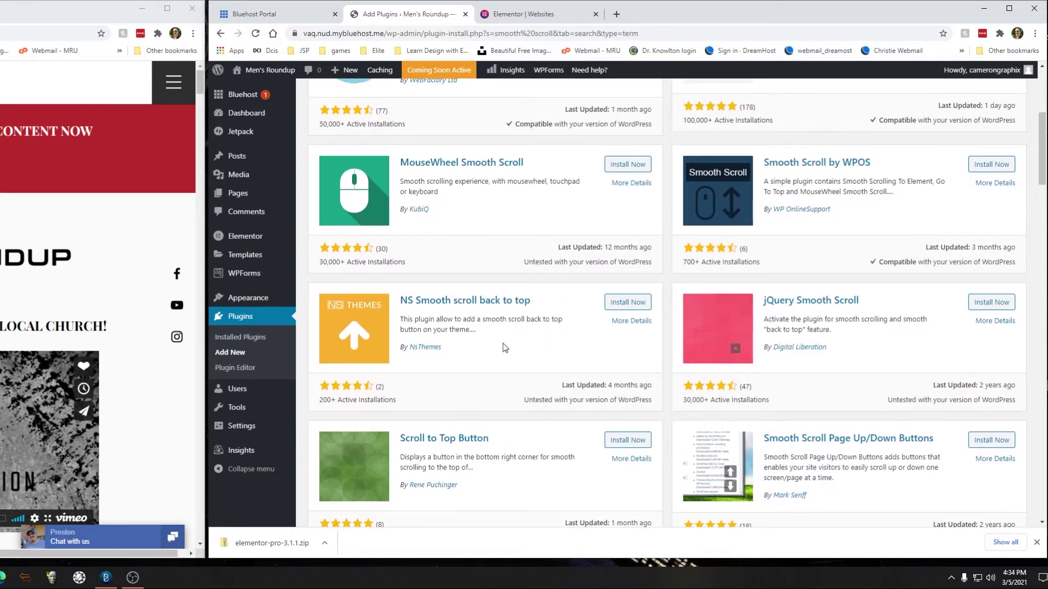
scroll(503, 343, up, 2)
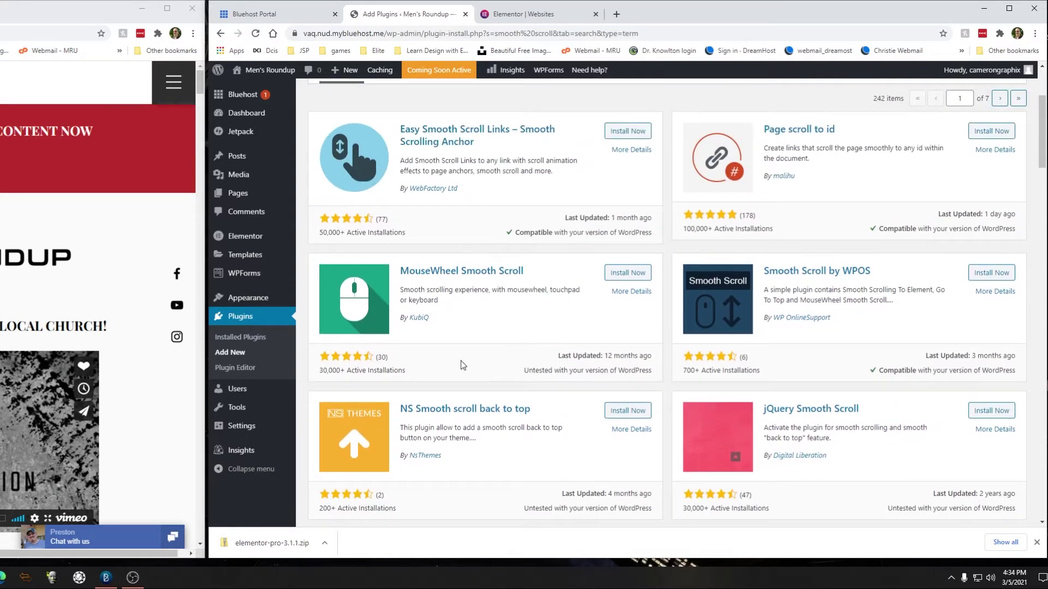
click(627, 272)
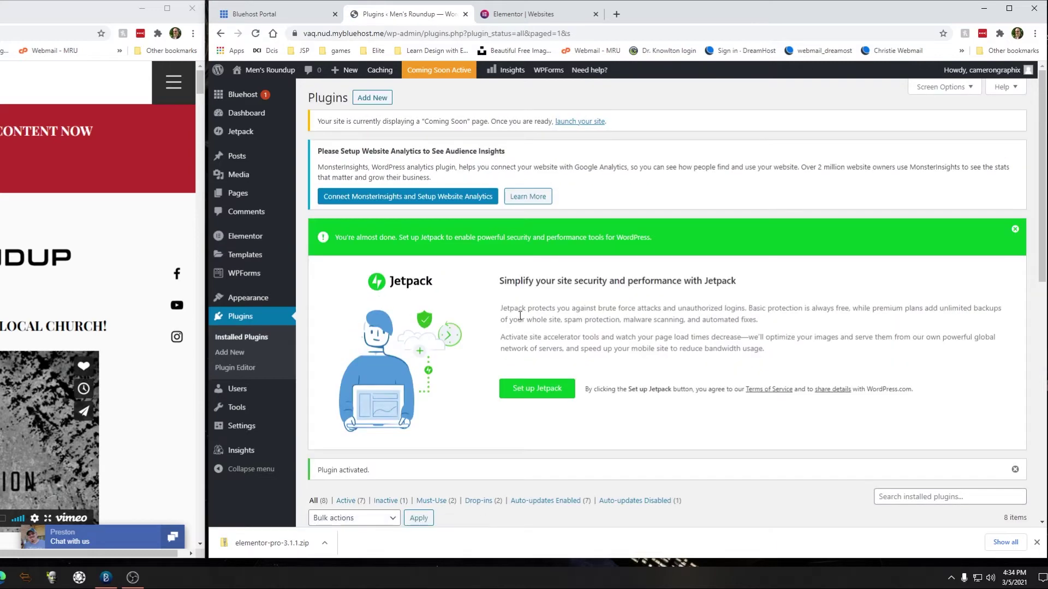
scroll(520, 317, down, 6)
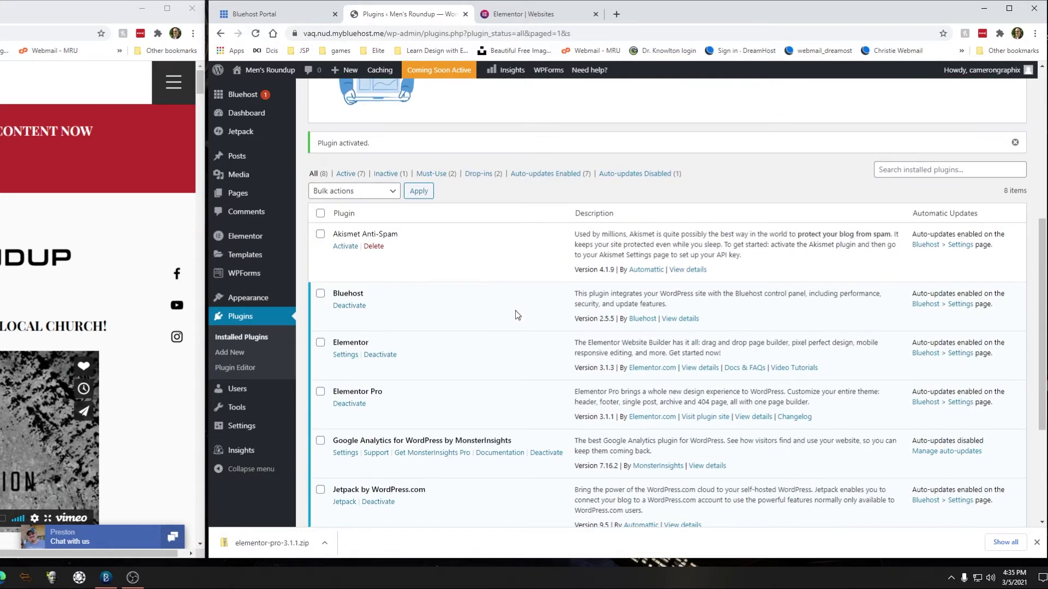
scroll(515, 309, down, 1)
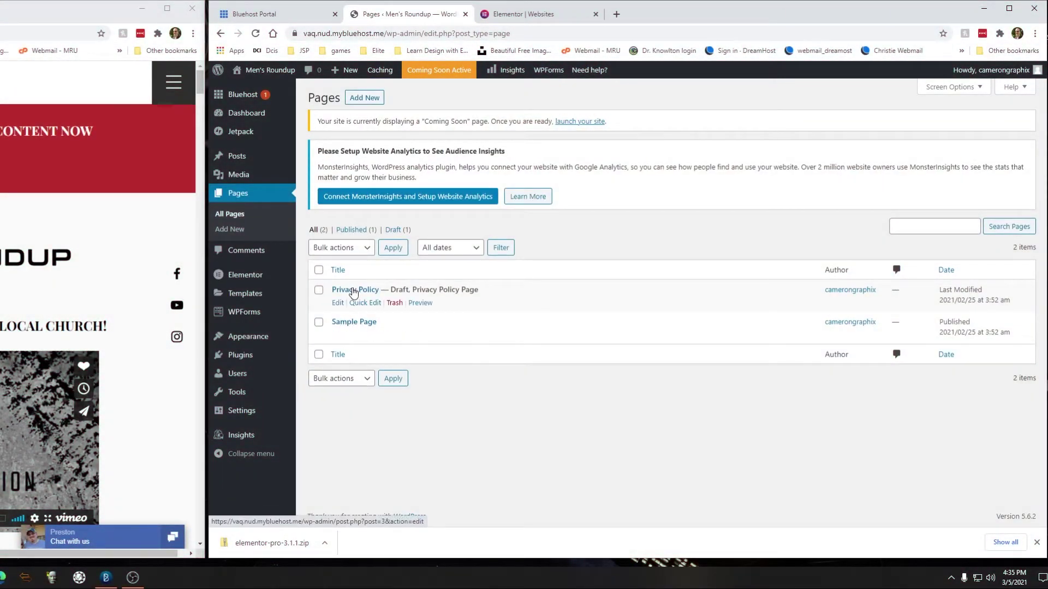
Step: In the site's Pages list, move the Privacy Policy draft and the Sample Page to the trash
click(394, 303)
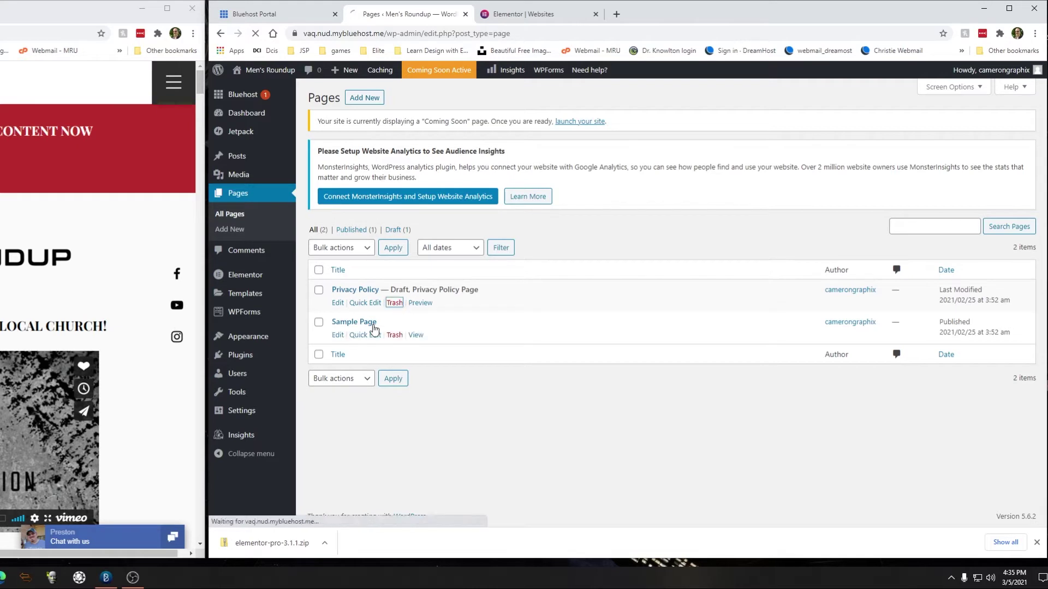
click(318, 290)
click(318, 322)
click(349, 248)
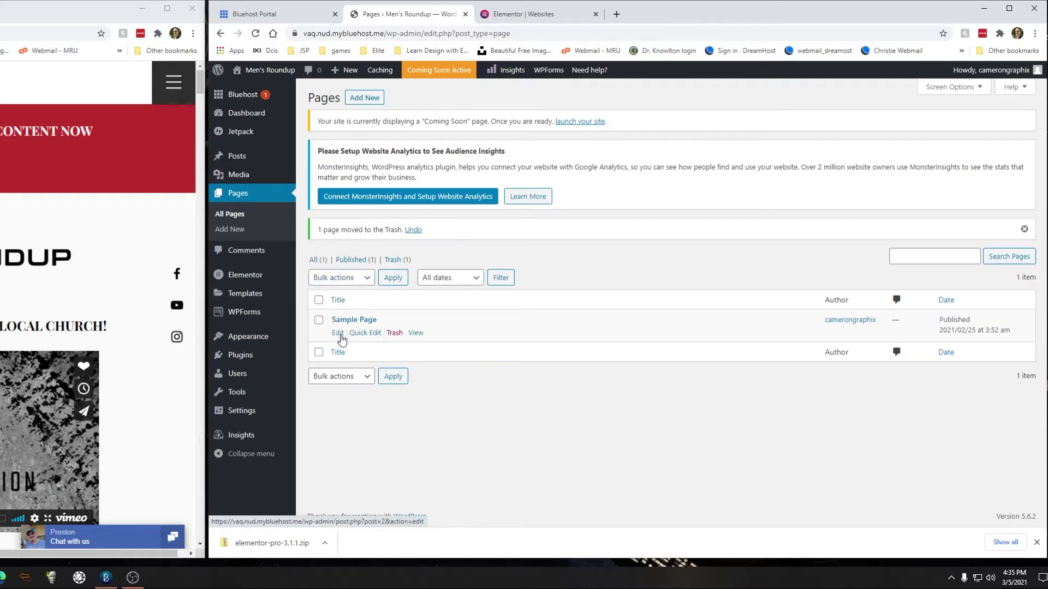
click(395, 334)
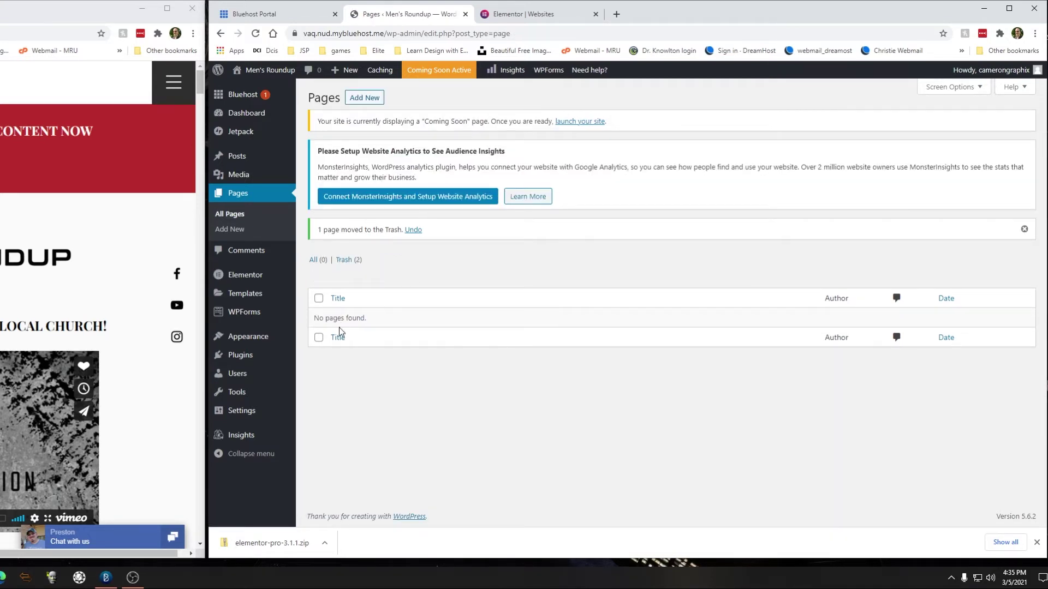
Step: Create a new page and go through the block editor's welcome guide to its end
click(364, 97)
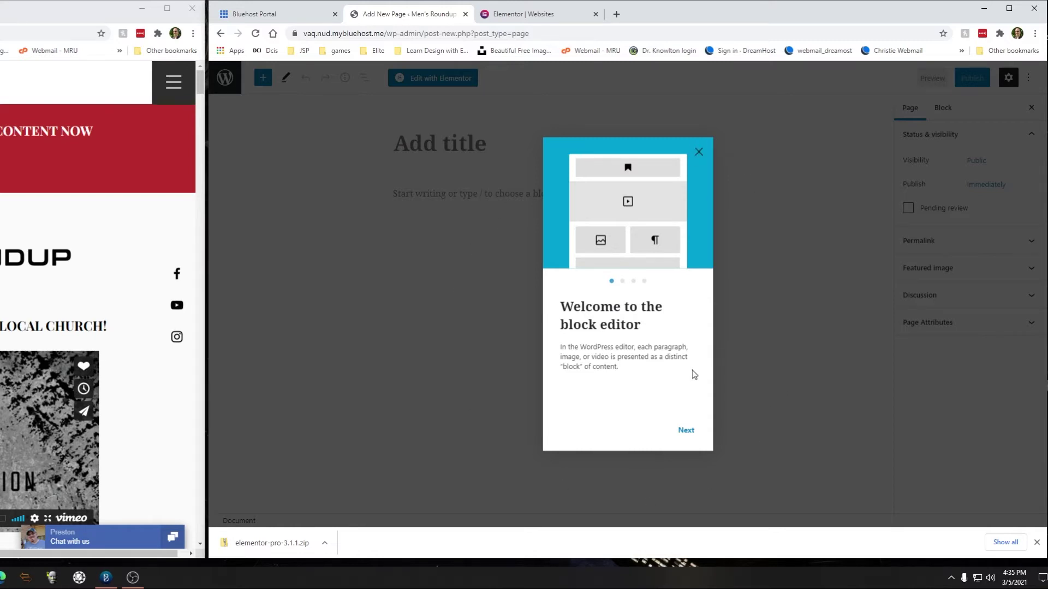
click(688, 431)
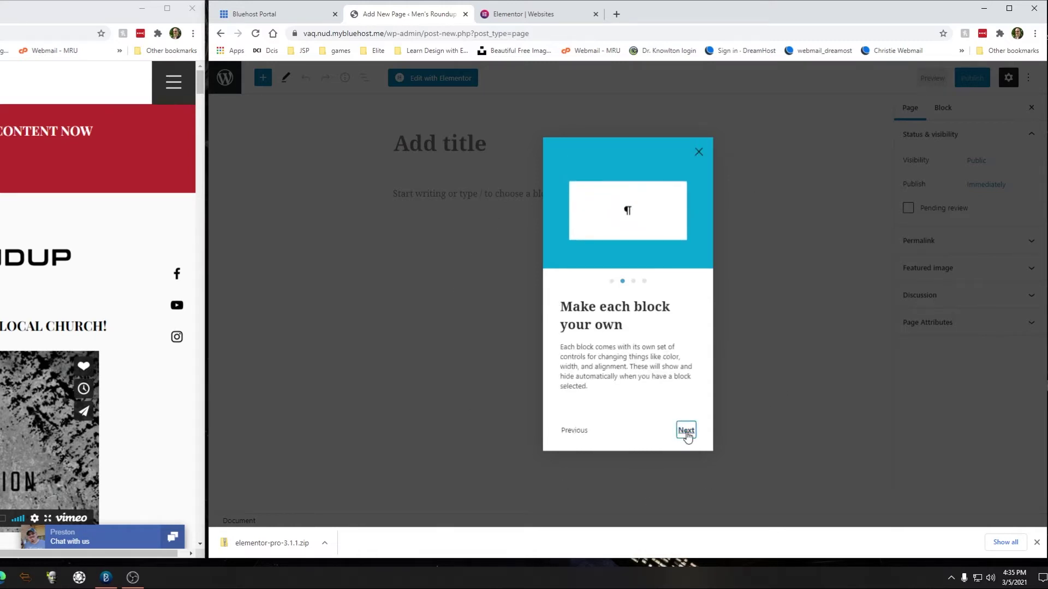
click(686, 431)
click(686, 431)
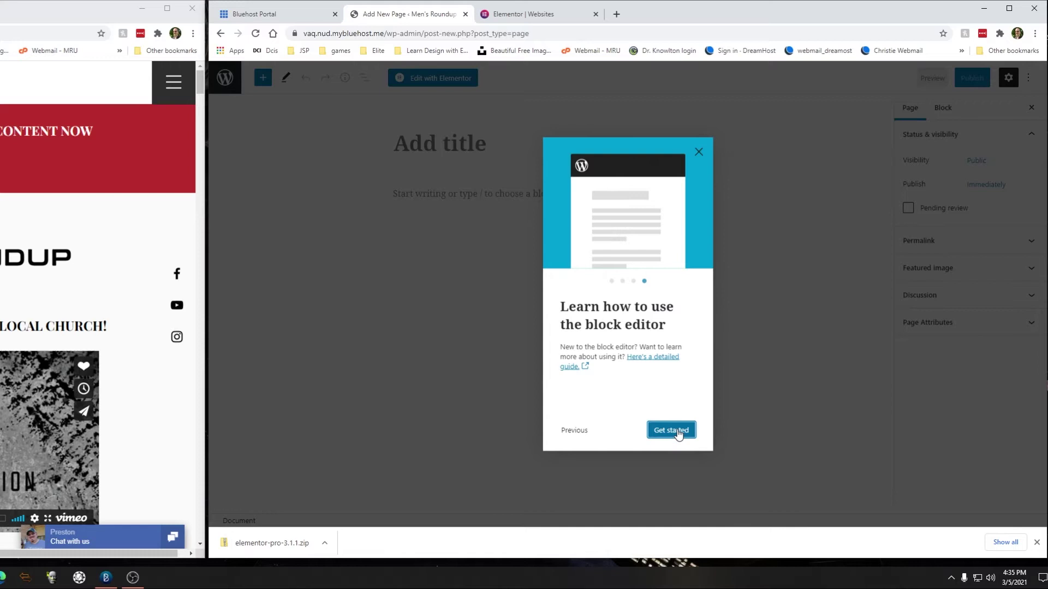
click(677, 431)
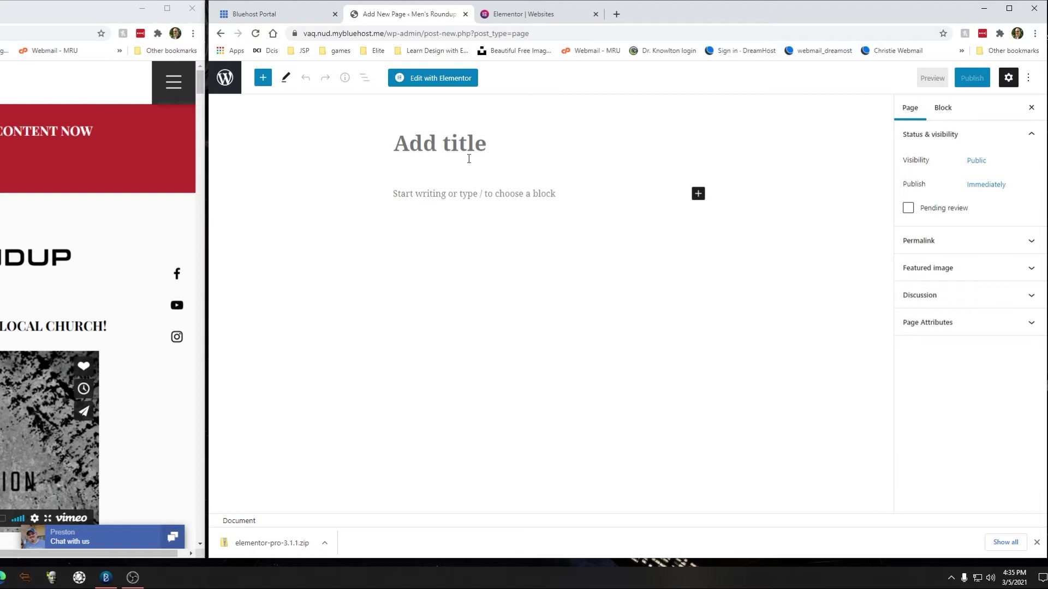
Step: Dismiss the browser's download bar and title the new page "Home"
click(1036, 542)
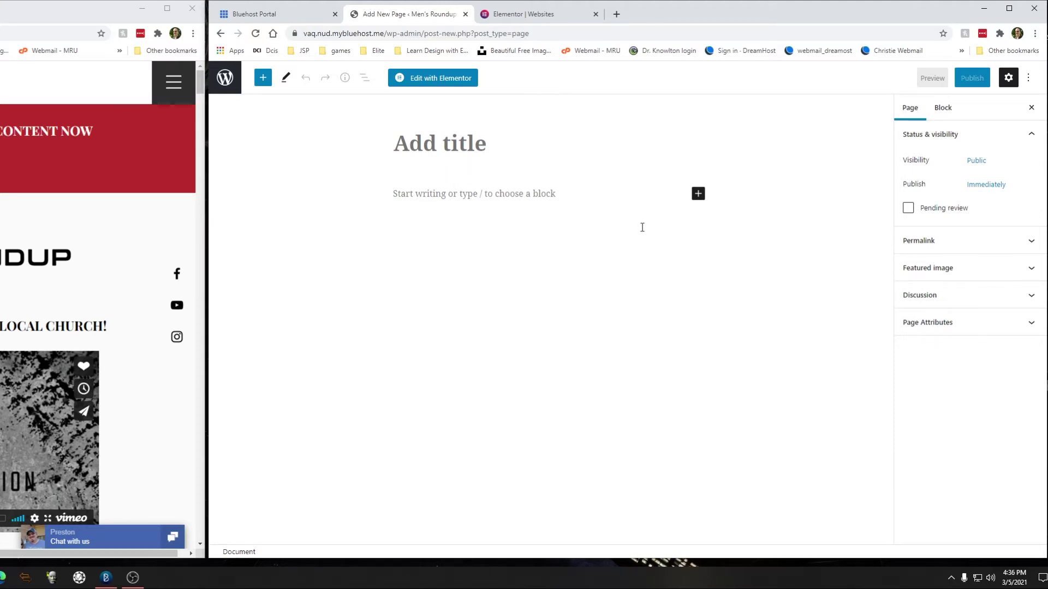
click(481, 152)
text(Home)
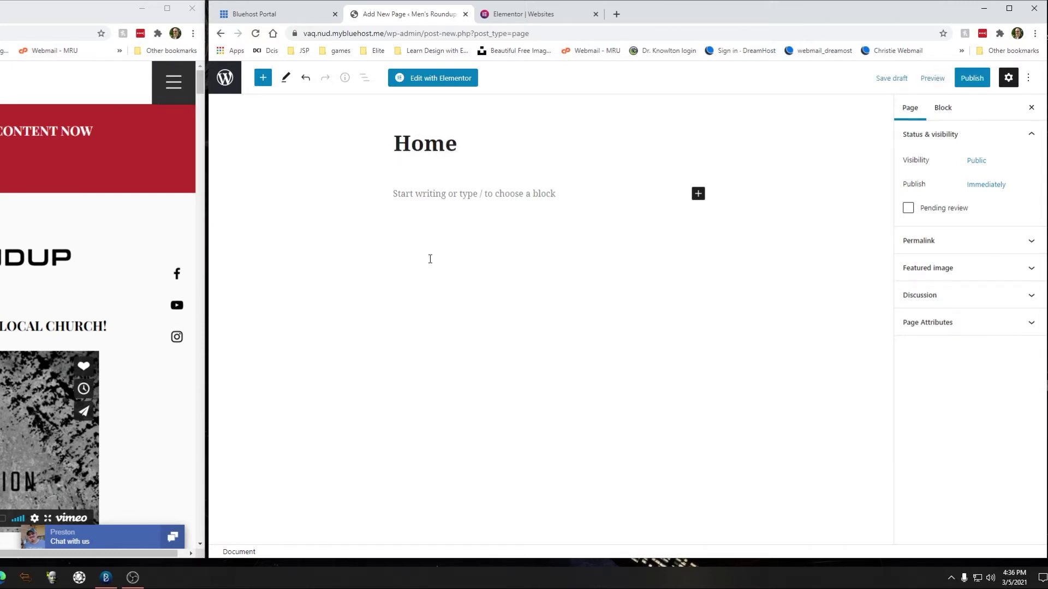
Step: Look at the available content blocks and at the paragraph block's advanced settings
click(699, 195)
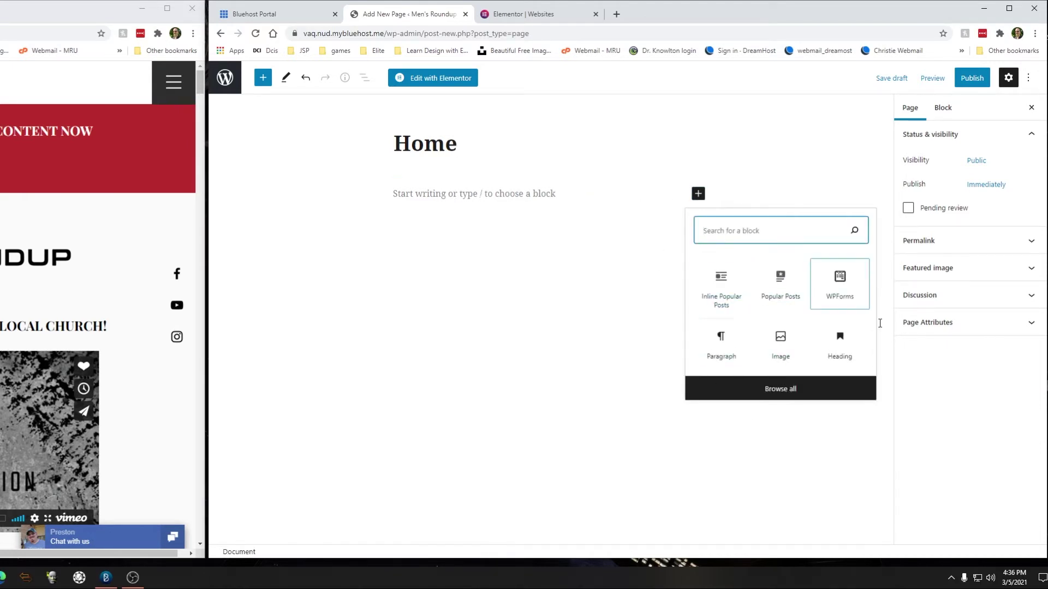
click(562, 300)
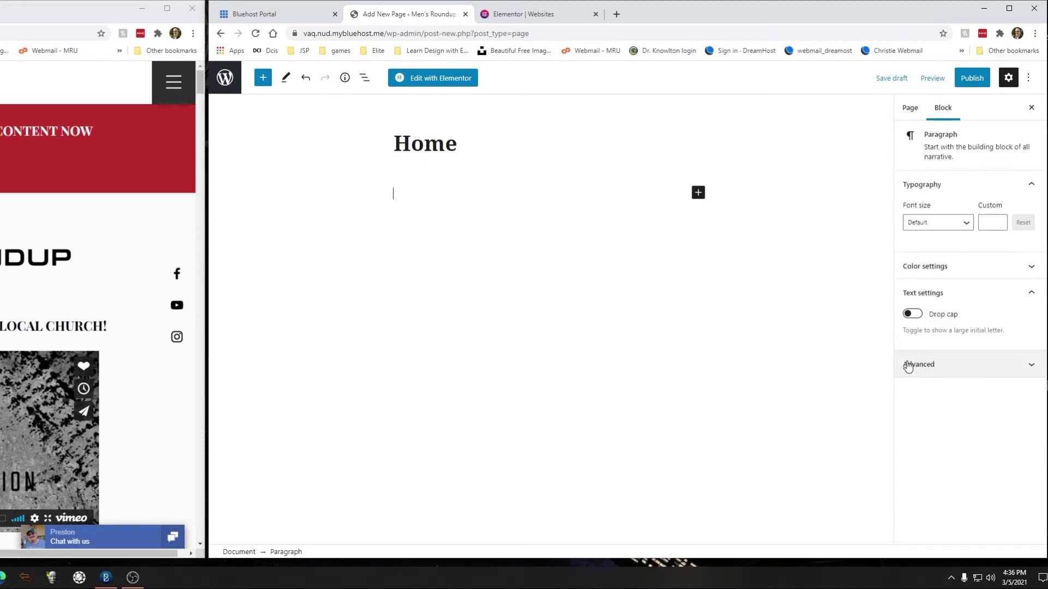
click(941, 367)
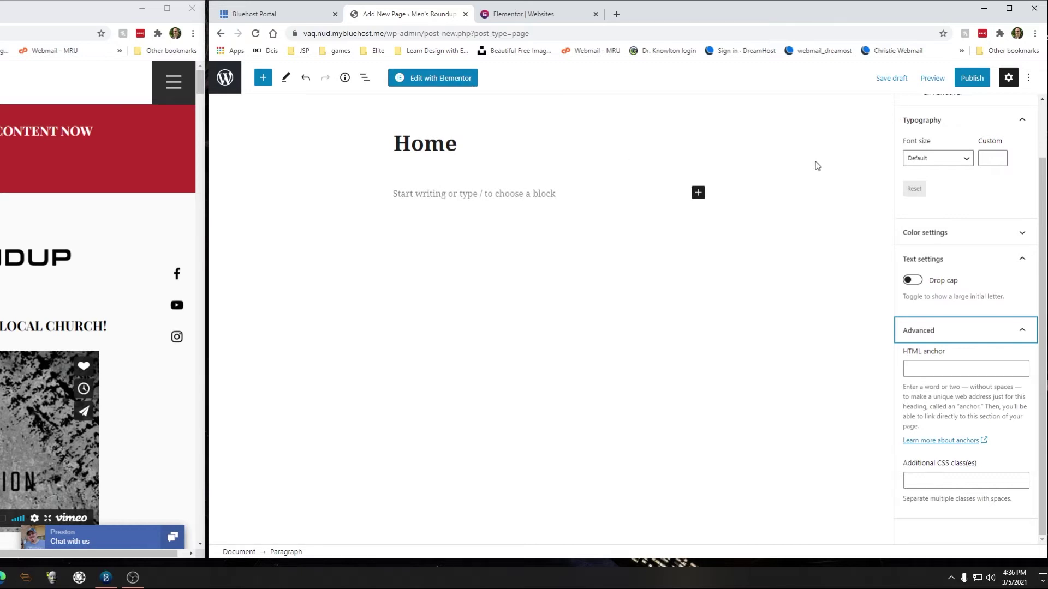
Step: Open the Home page for editing in Elementor and review the existing Men's Roundup home page from header to footer
click(446, 78)
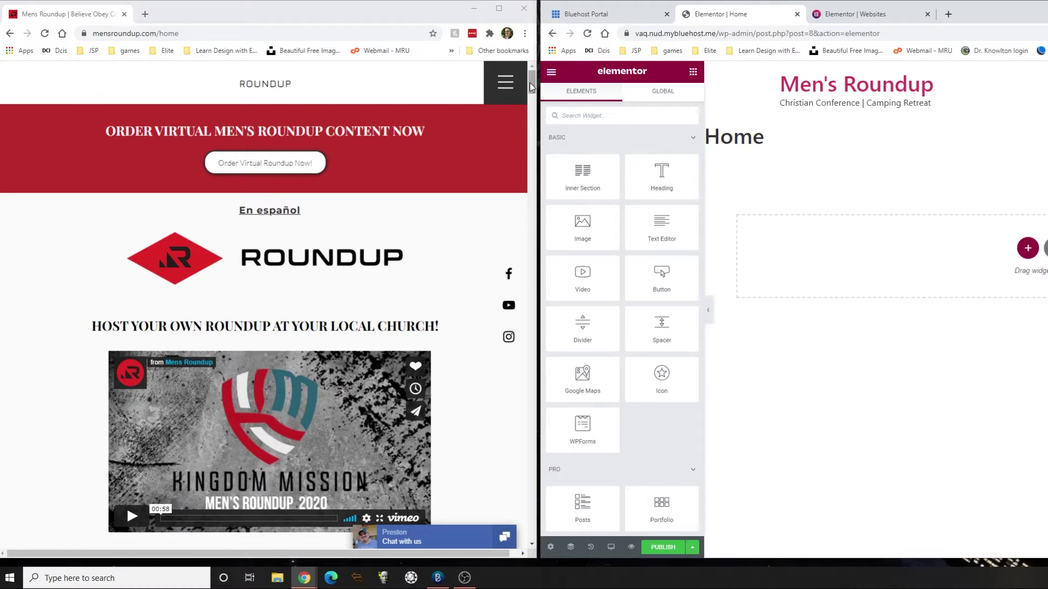
drag(532, 85, 483, 554)
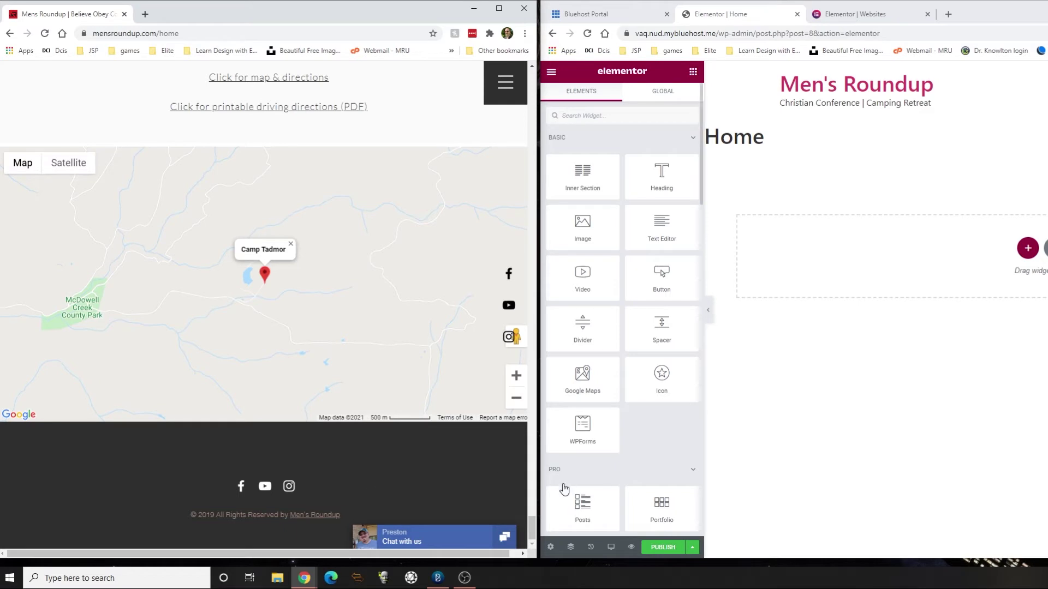
scroll(430, 476, up, 3)
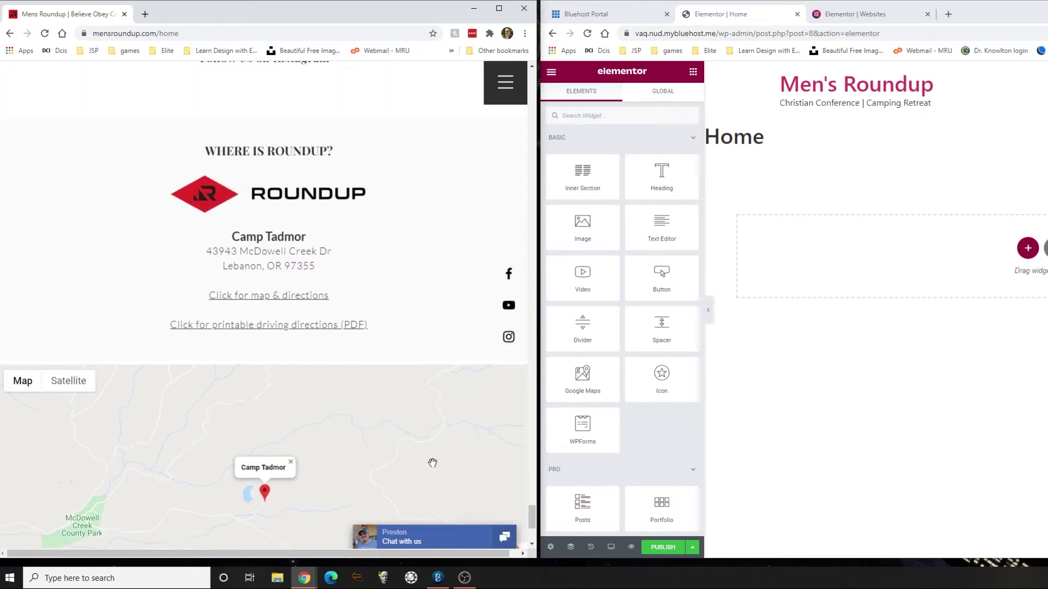
scroll(411, 376, down, 3)
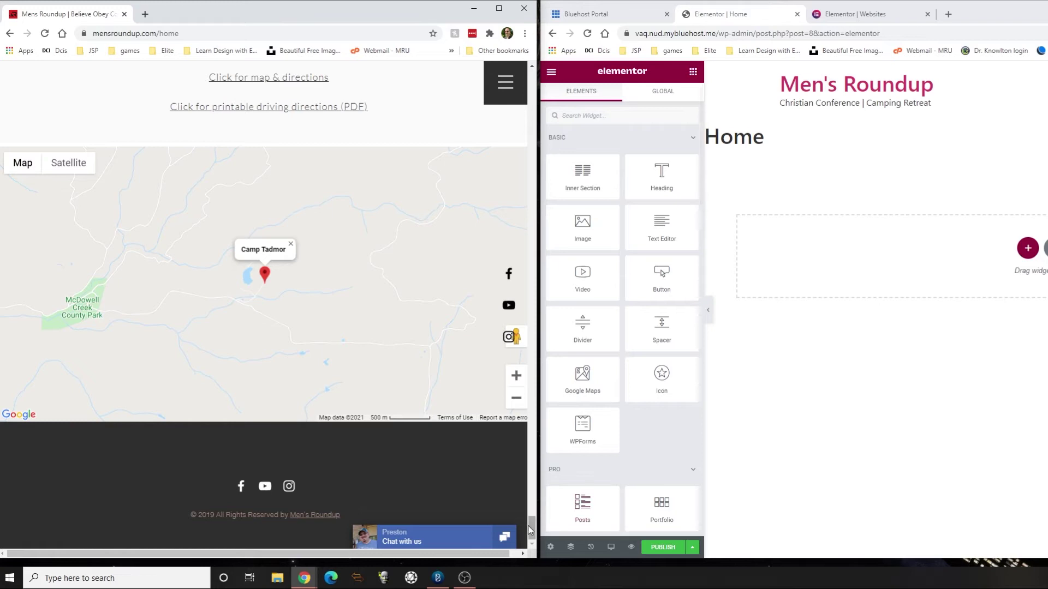
drag(533, 528, 532, 43)
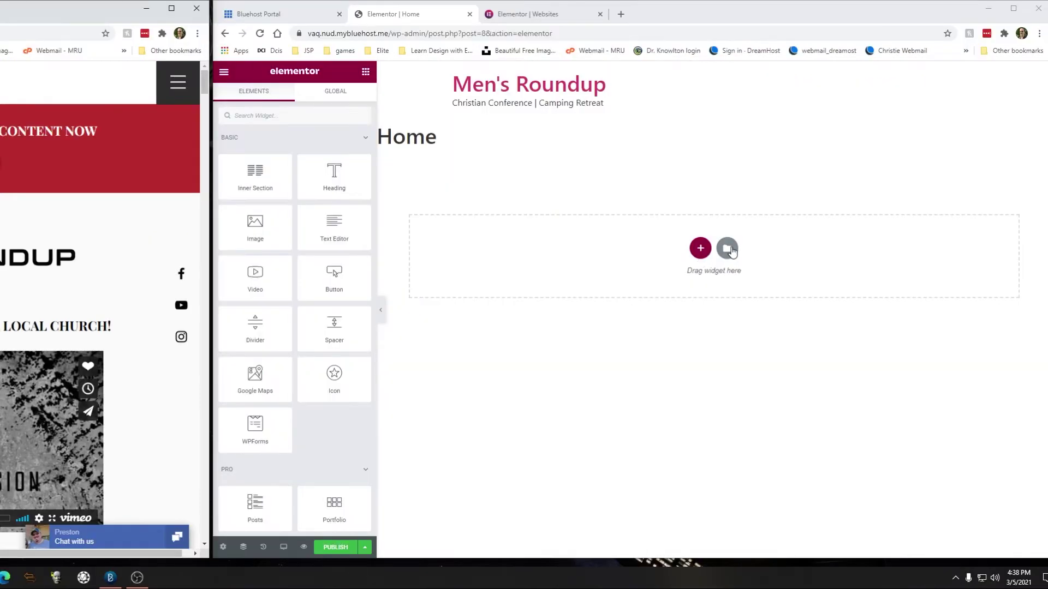
Step: Open the Elementor template library, filter the blocks by the Hero category, and preview the "Free 30 day trial" block
click(728, 249)
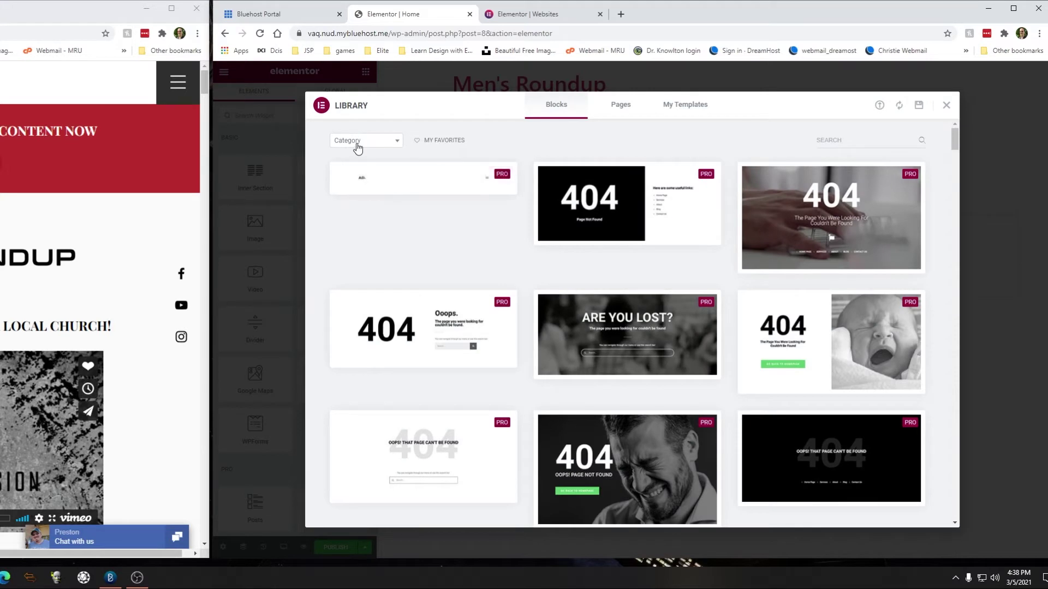
click(355, 143)
scroll(363, 218, down, 2)
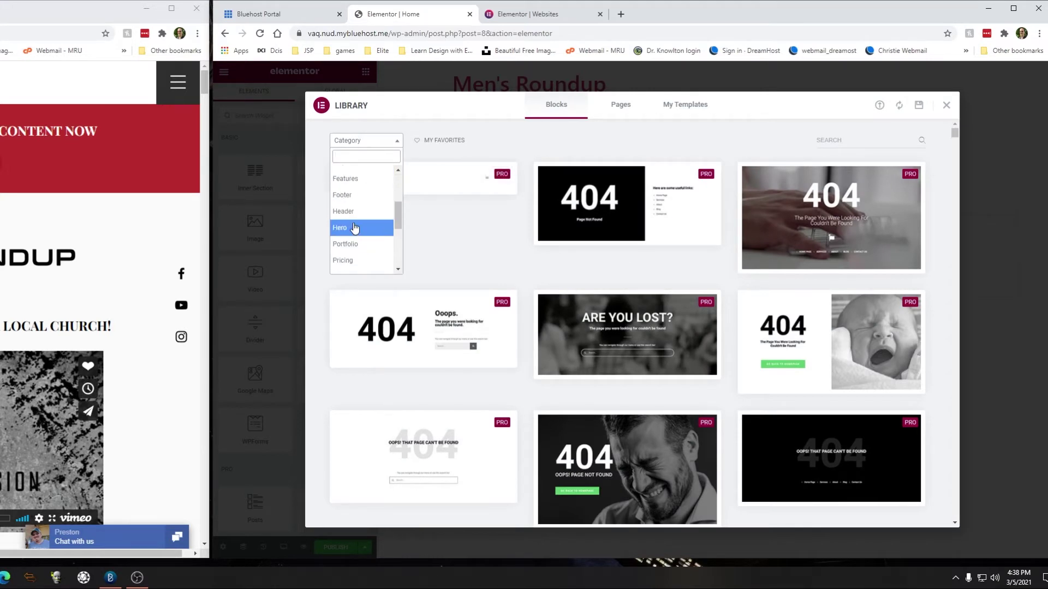
click(354, 228)
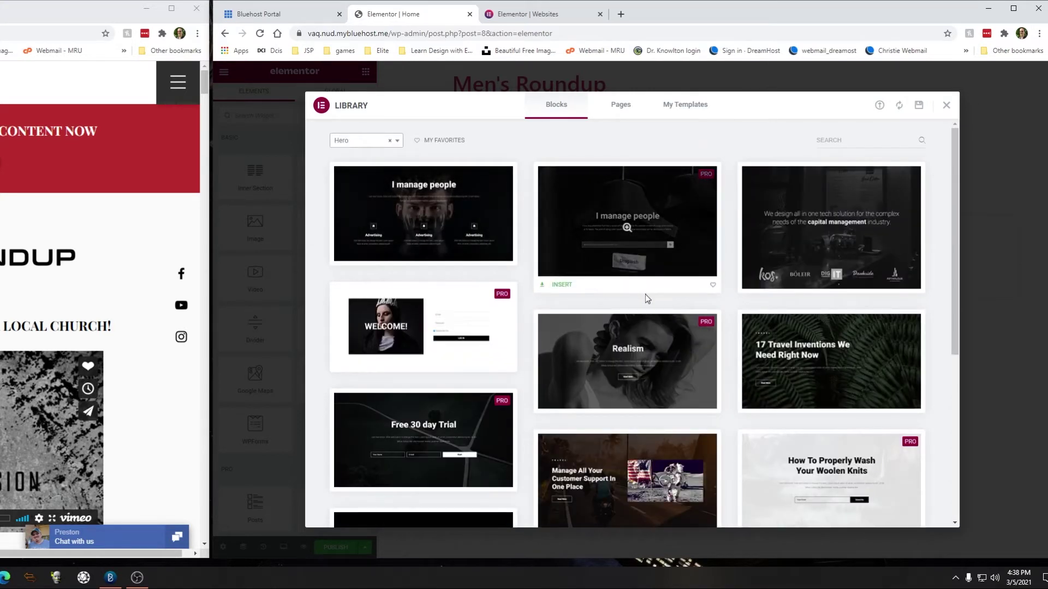
scroll(675, 326, down, 3)
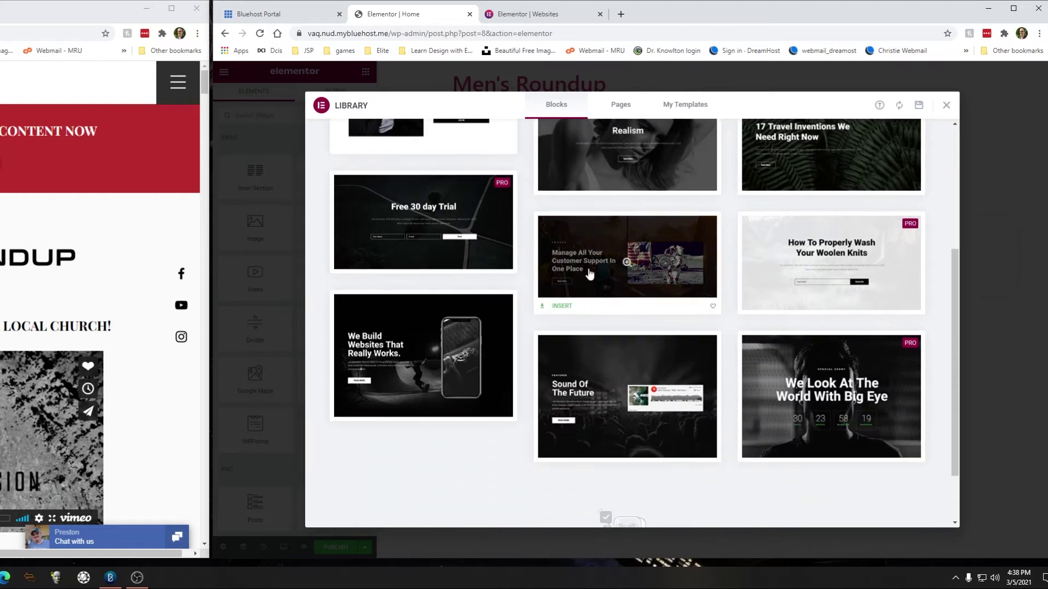
click(452, 214)
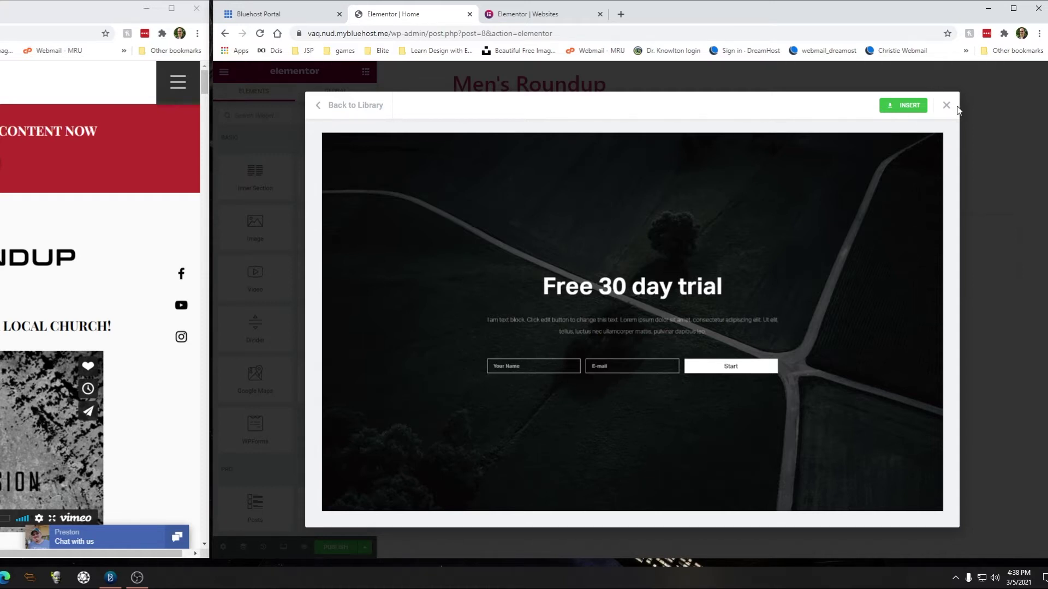
Step: Return from the block preview to the library, browse the blocks, and filter them by the Hero category
click(331, 107)
scroll(519, 338, down, 5)
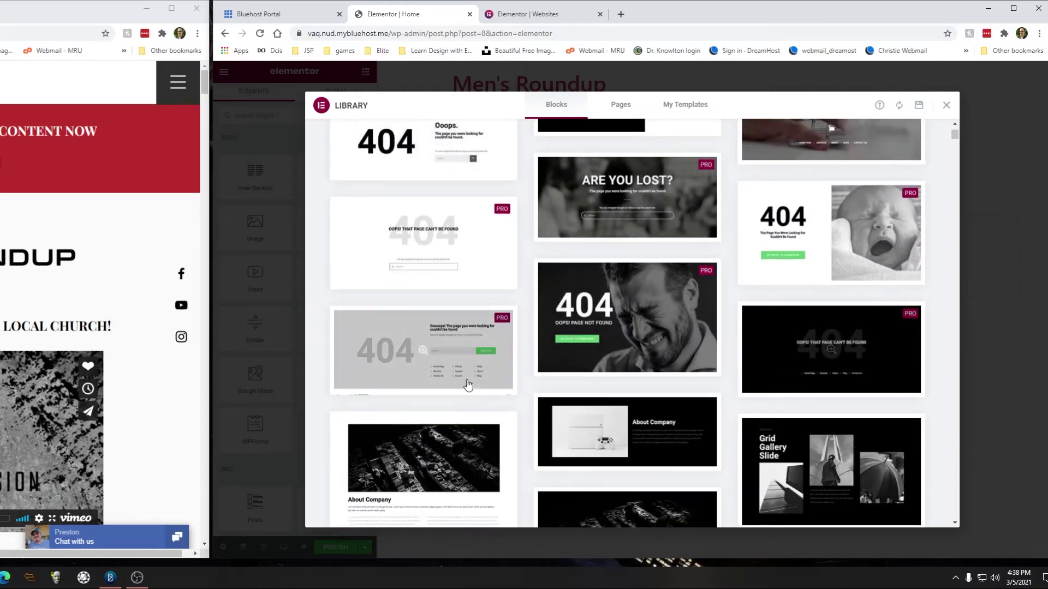
scroll(475, 382, down, 3)
scroll(483, 378, down, 2)
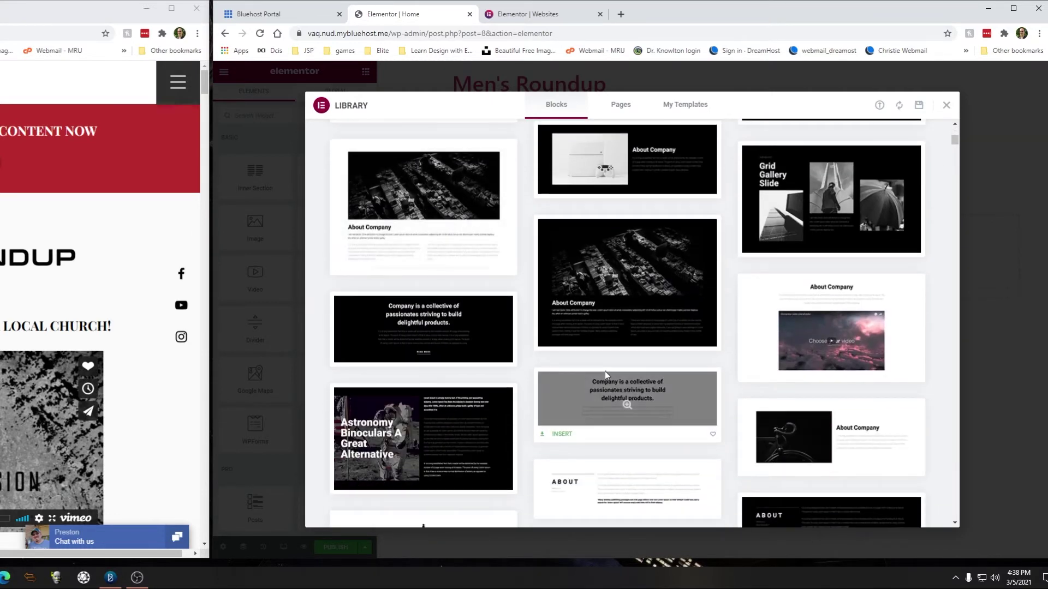
scroll(604, 374, up, 7)
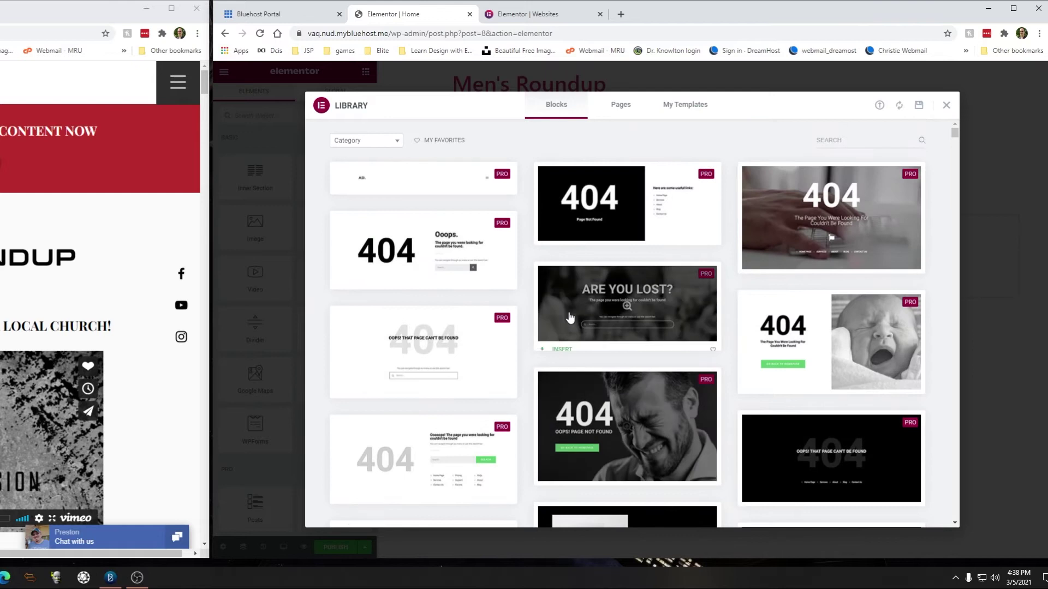
click(371, 140)
scroll(358, 226, down, 4)
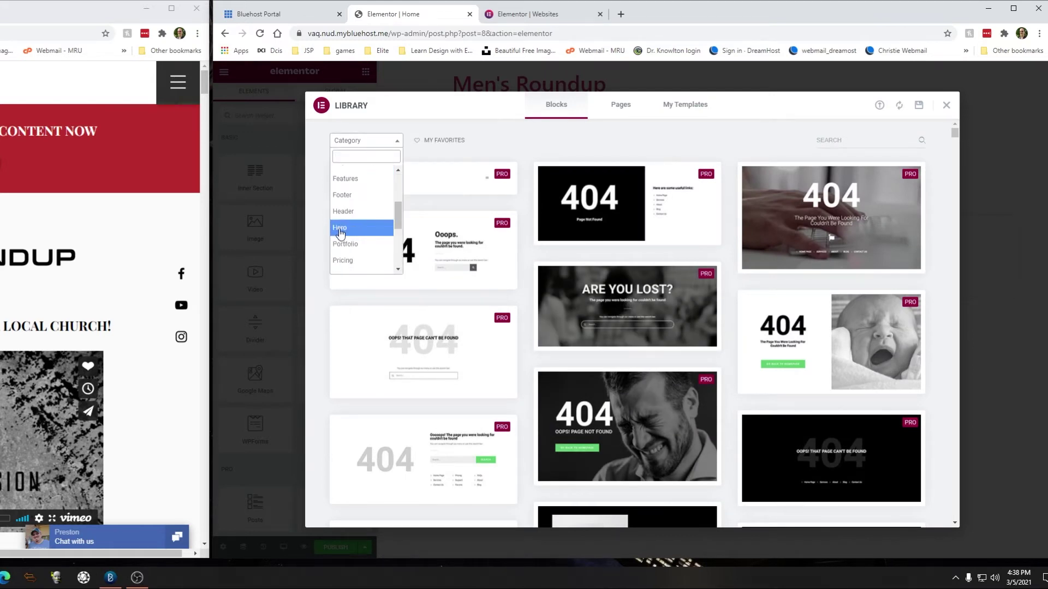
click(356, 227)
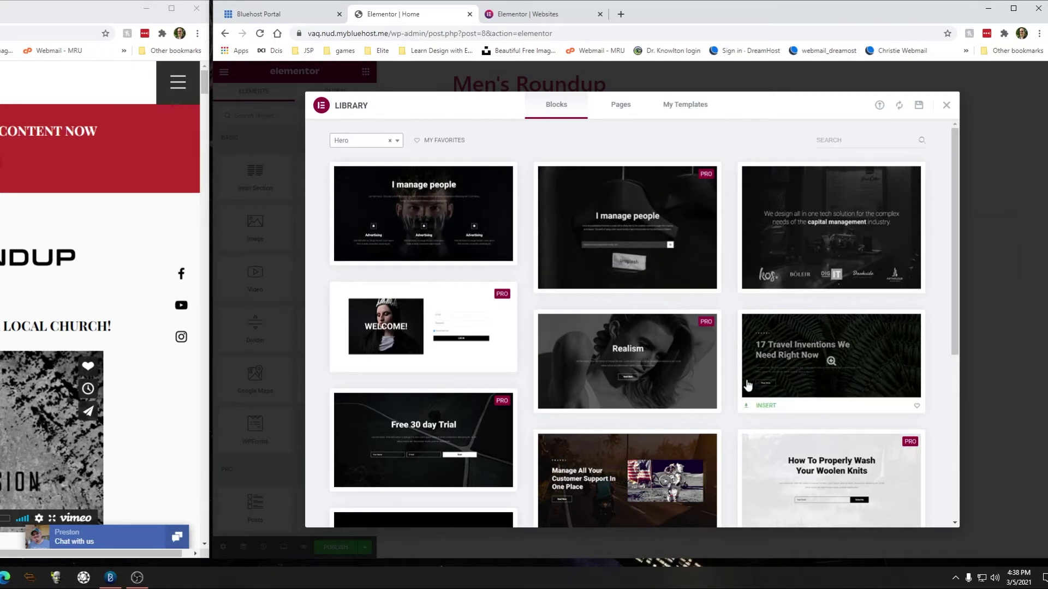
Step: Look through the hero blocks and insert the "Realism" block into the Home page
scroll(519, 367, down, 3)
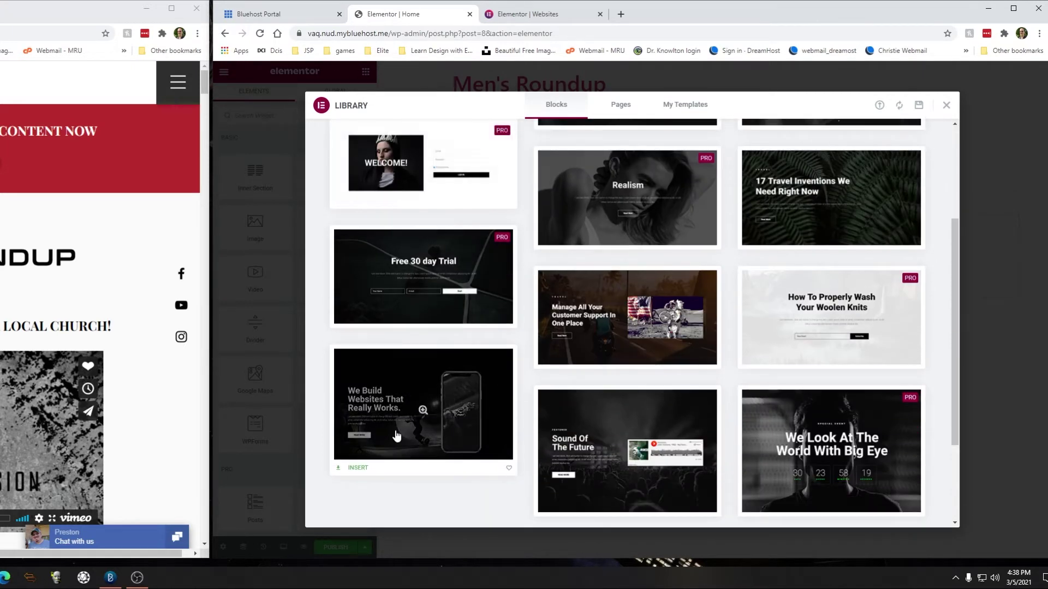
scroll(618, 160, down, 1)
scroll(618, 159, up, 2)
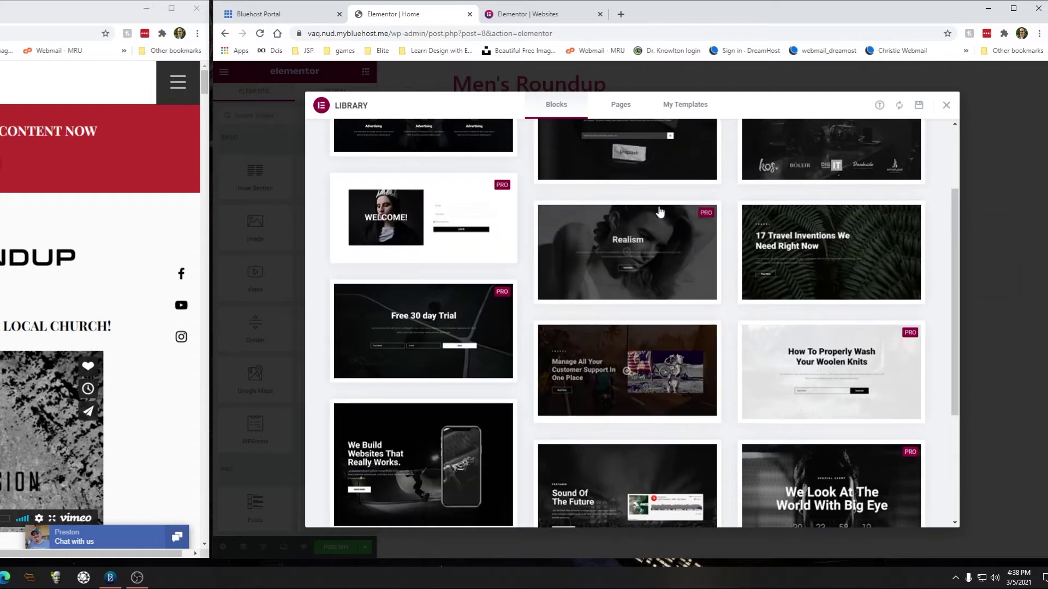
click(627, 251)
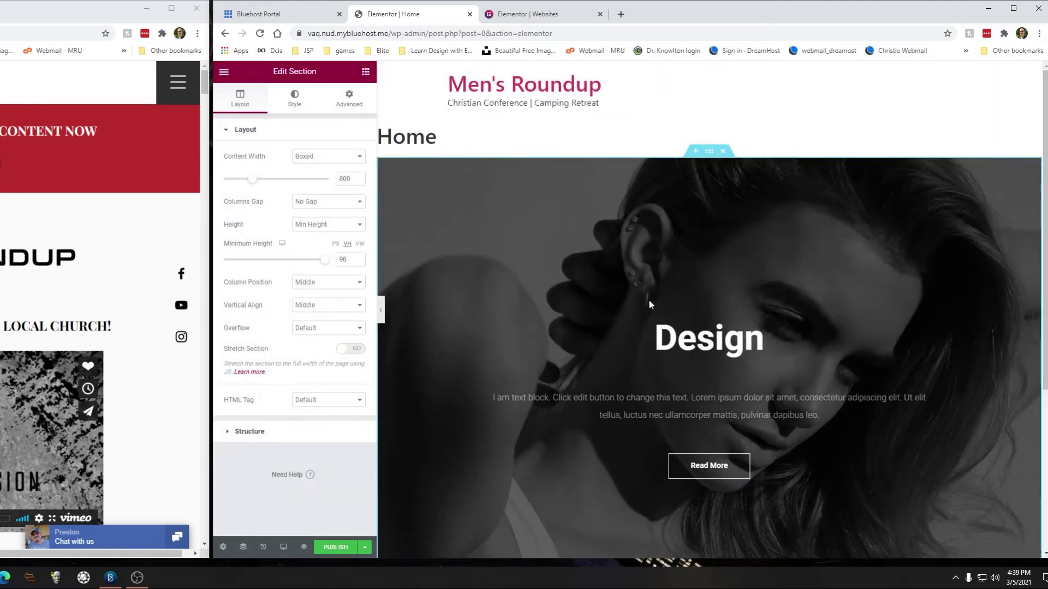
Step: Open the hero's animated headline for editing and dismiss the "Meet Right Click" tip
click(731, 343)
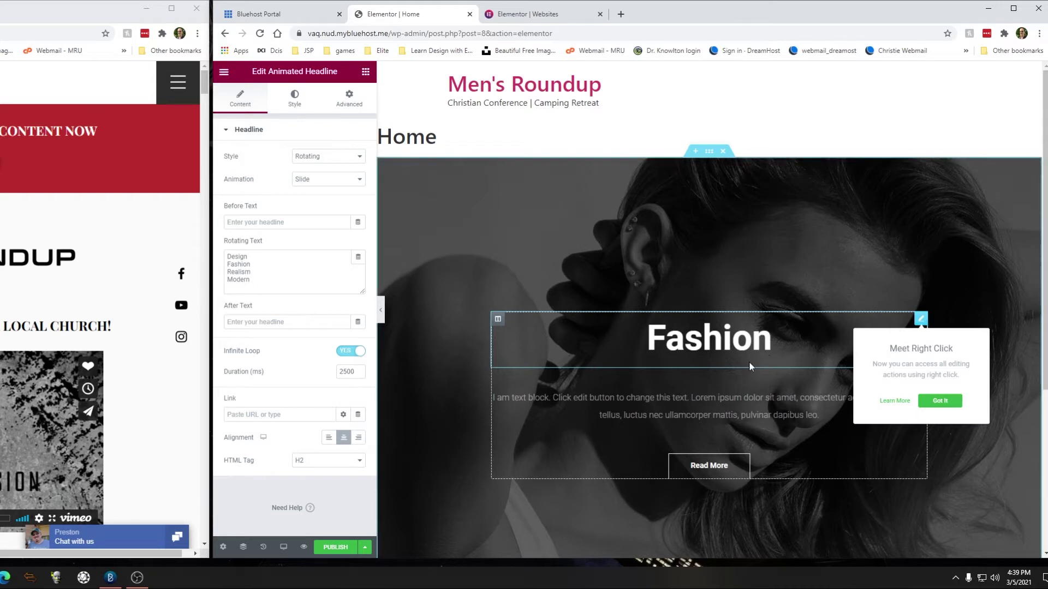
mouse_move(921, 320)
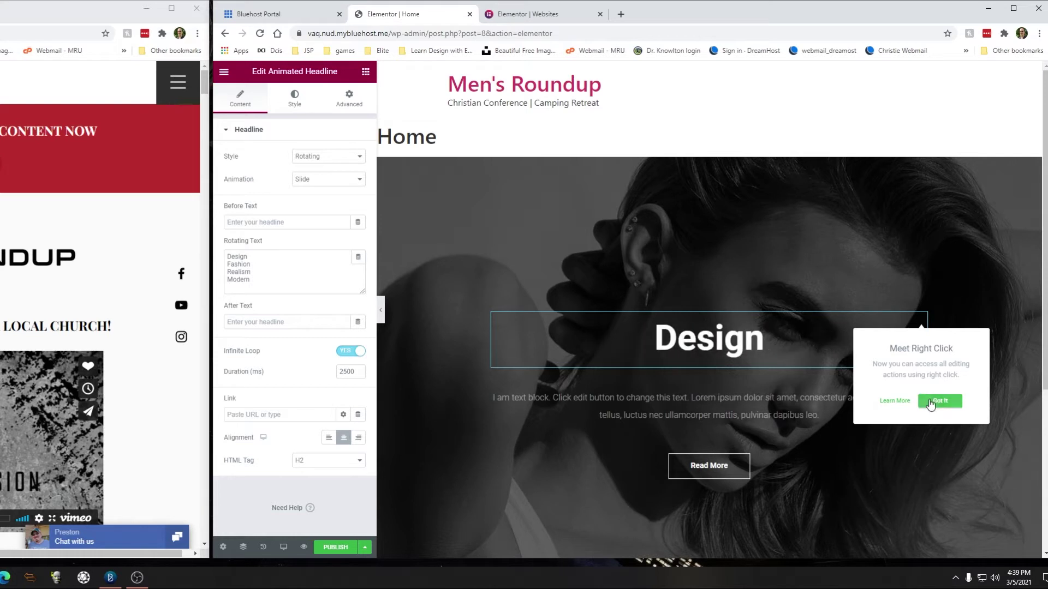
click(936, 402)
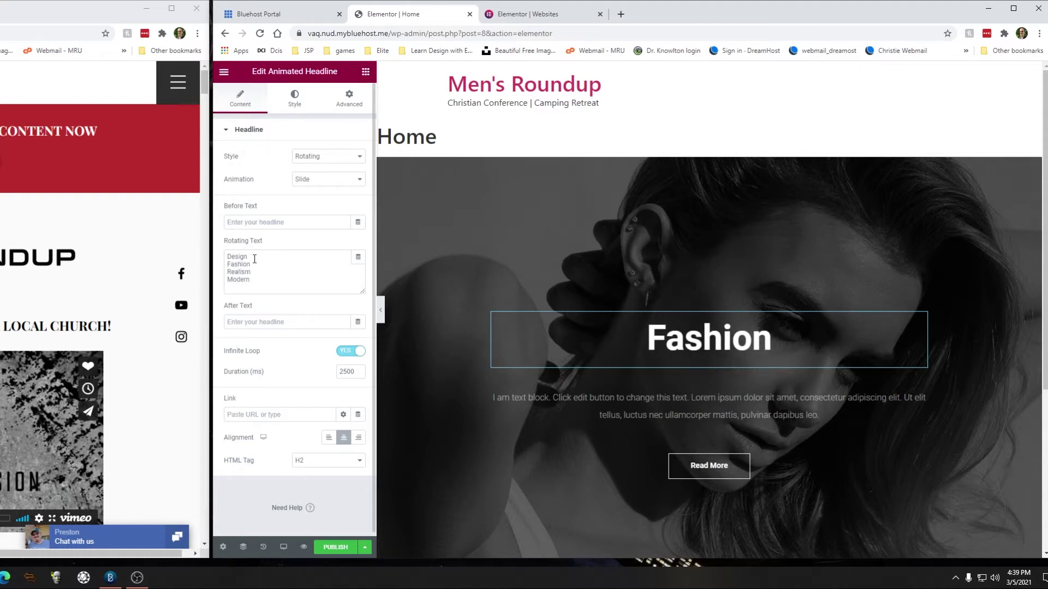
Step: Try the Highlighted style on the animated headline and set it back to Rotating
click(329, 157)
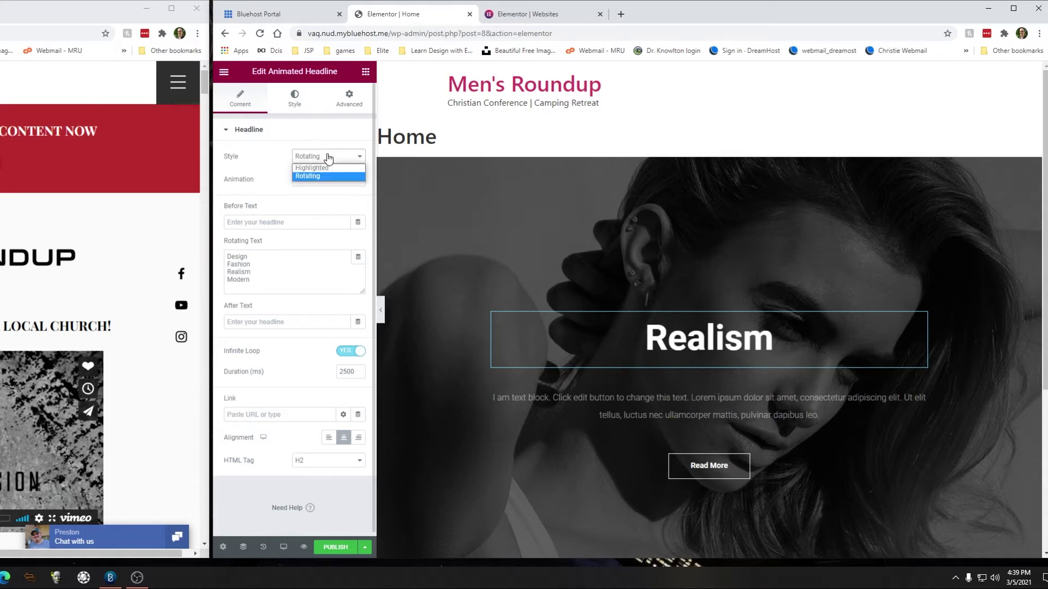
click(326, 166)
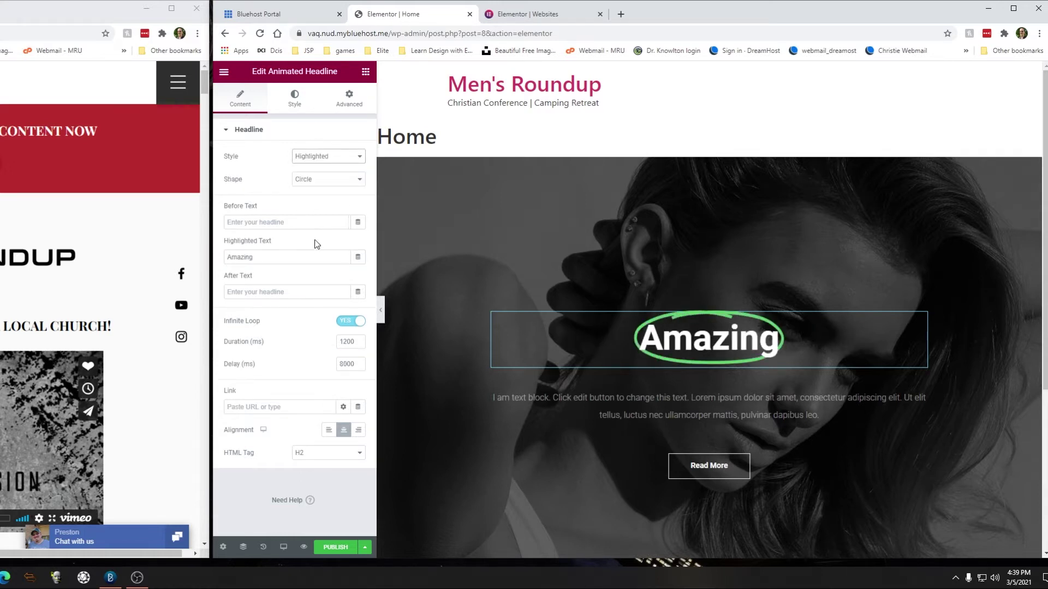
click(346, 159)
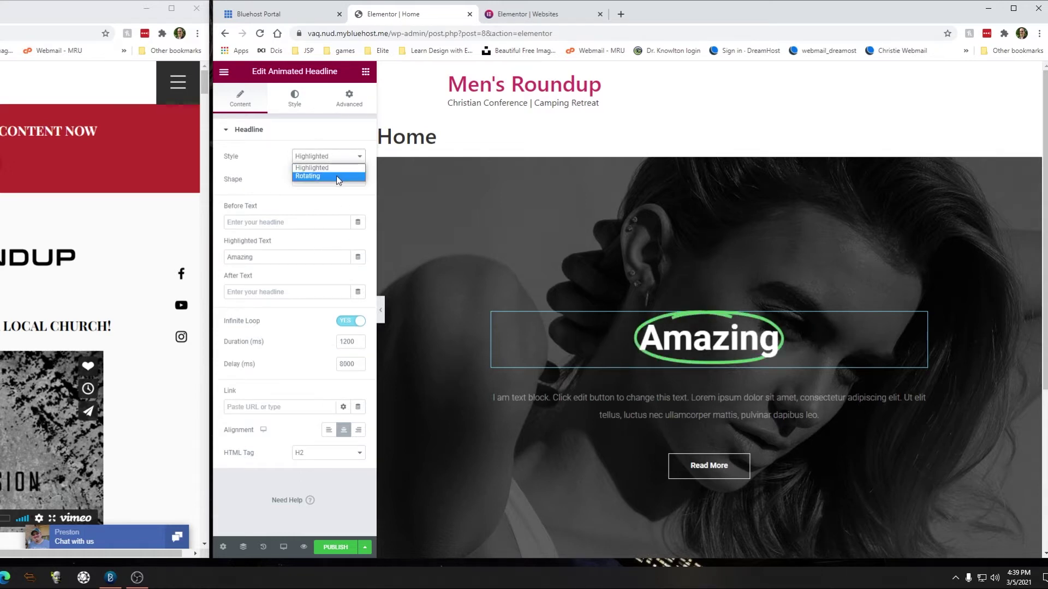
click(328, 176)
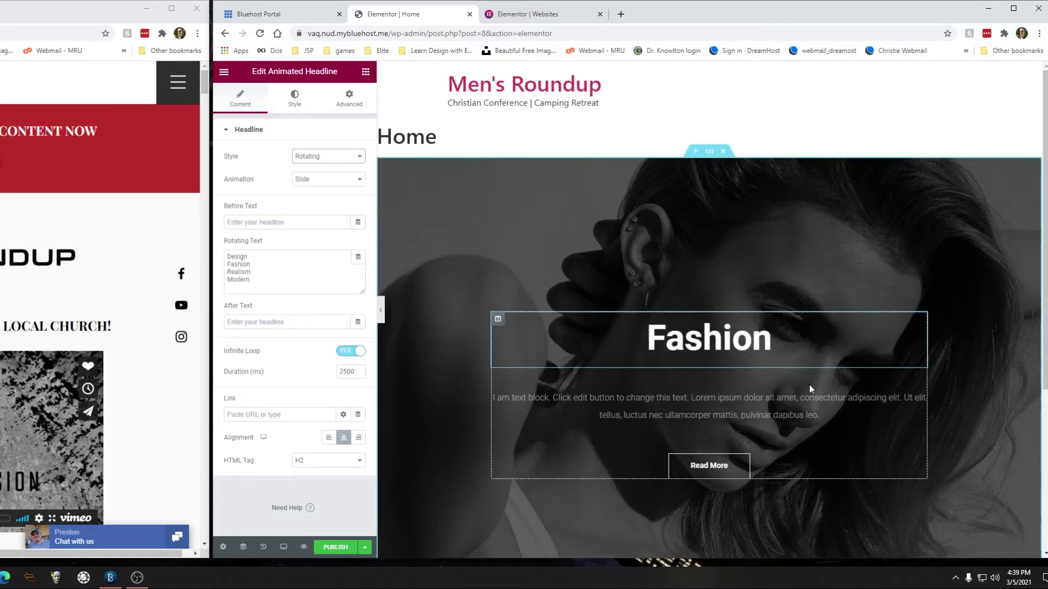
Step: Open the hero section's layout settings, try Full Width as the content width, and set it back to Boxed
scroll(444, 423, down, 1)
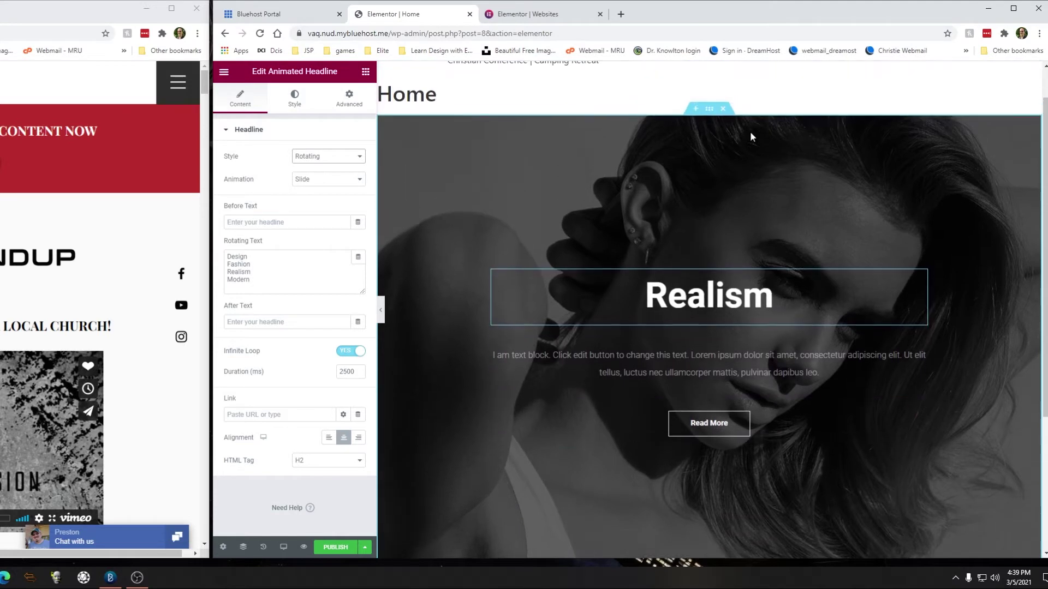
scroll(750, 136, up, 1)
click(709, 150)
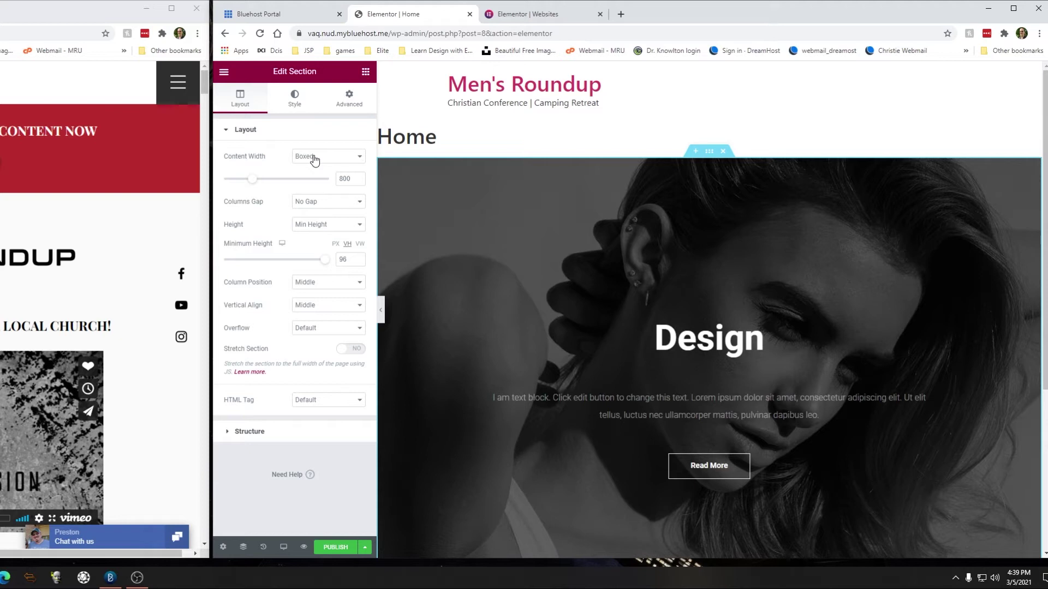
click(314, 157)
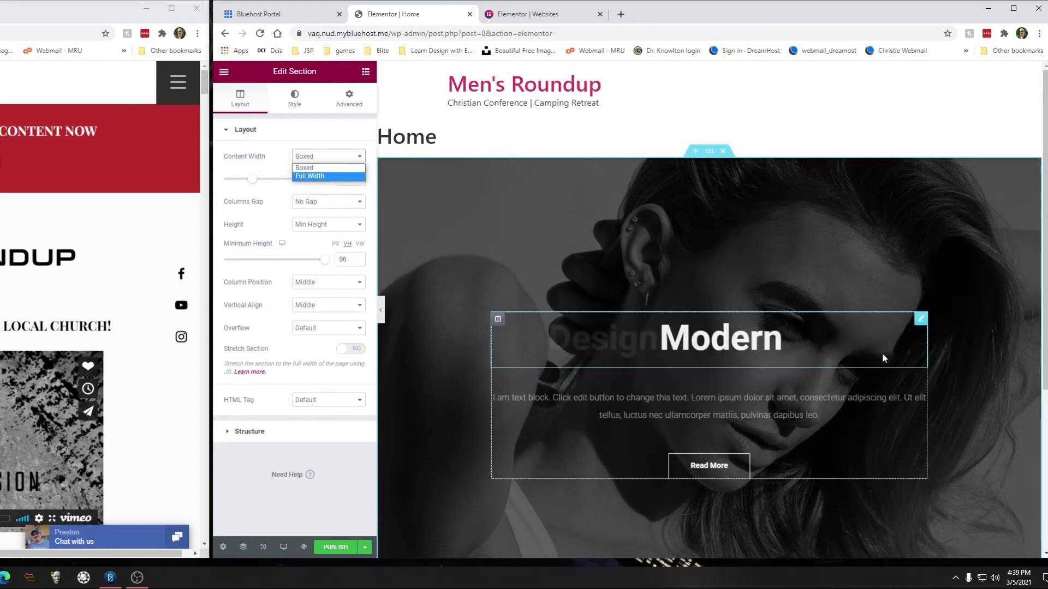
click(309, 175)
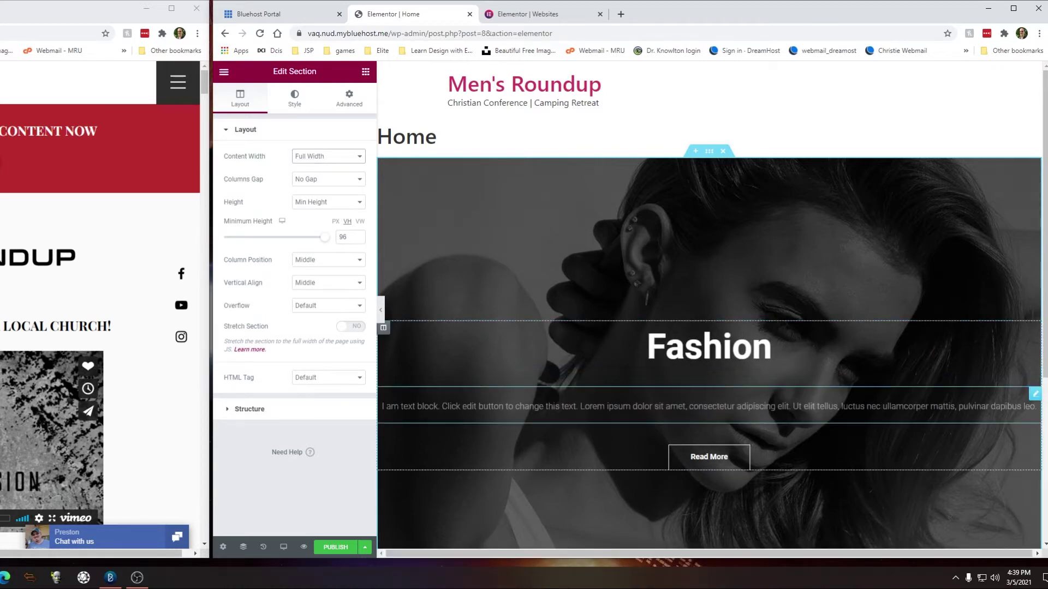
click(310, 156)
click(308, 166)
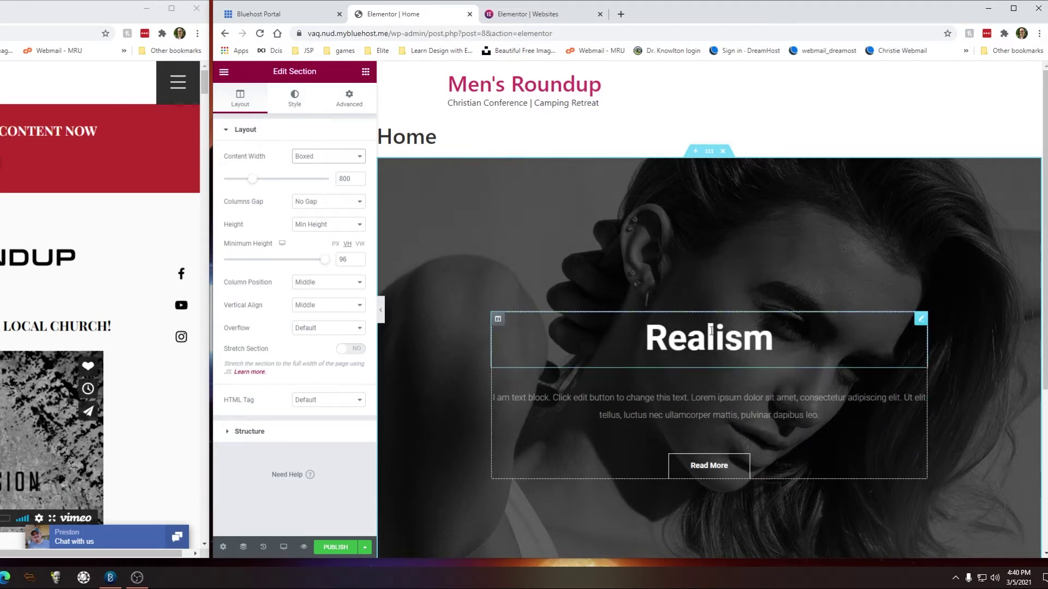
Step: Try Fit To Screen as the hero section's height, check it on the page, and set it back to Min Height
click(315, 225)
click(315, 226)
click(315, 226)
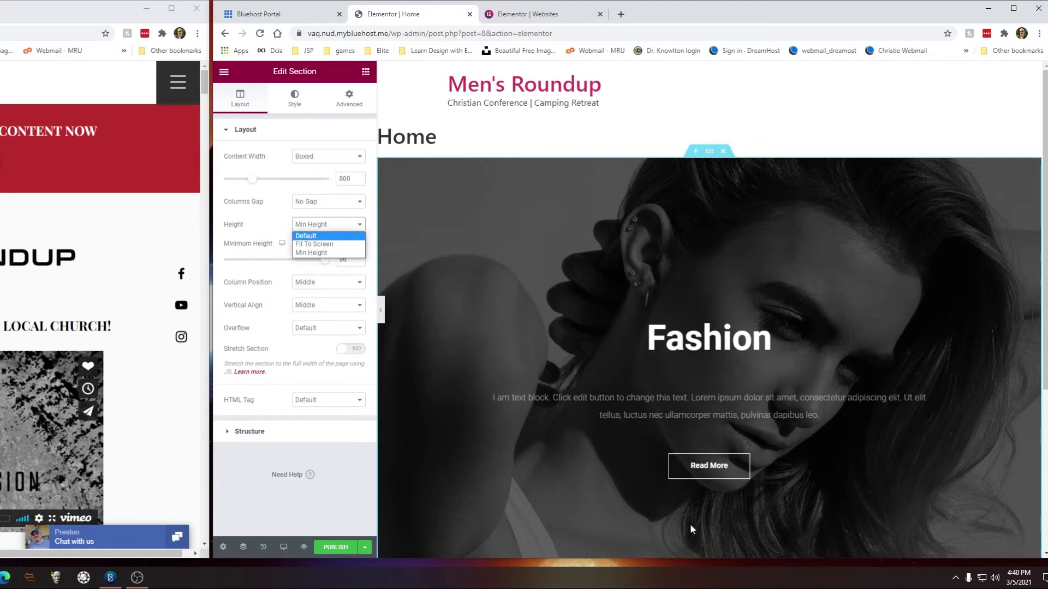
click(312, 244)
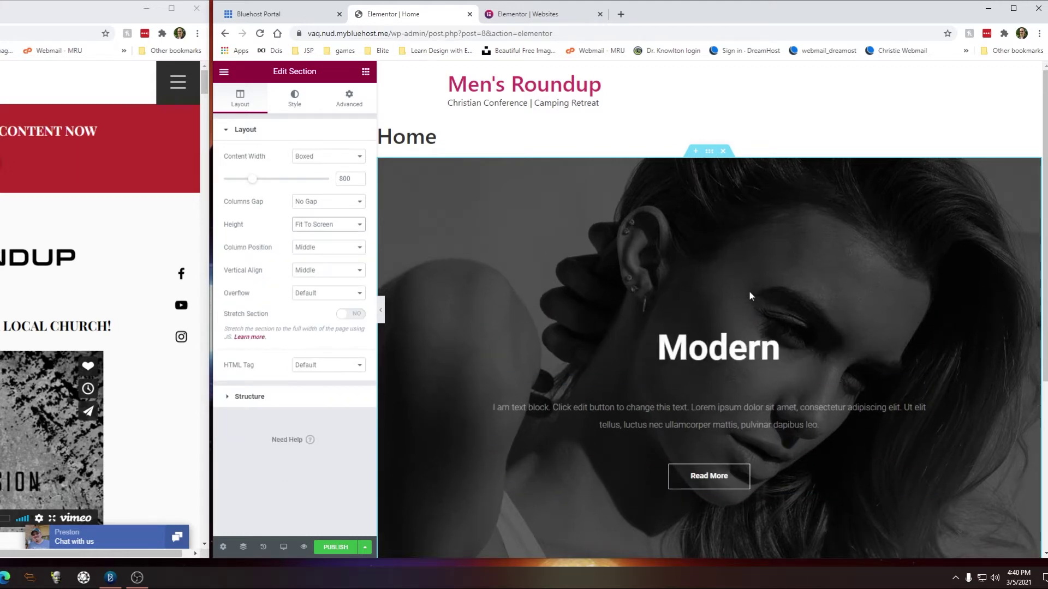
scroll(742, 306, down, 3)
scroll(740, 315, up, 2)
scroll(741, 318, up, 1)
scroll(741, 319, down, 1)
scroll(902, 310, up, 1)
scroll(903, 313, up, 1)
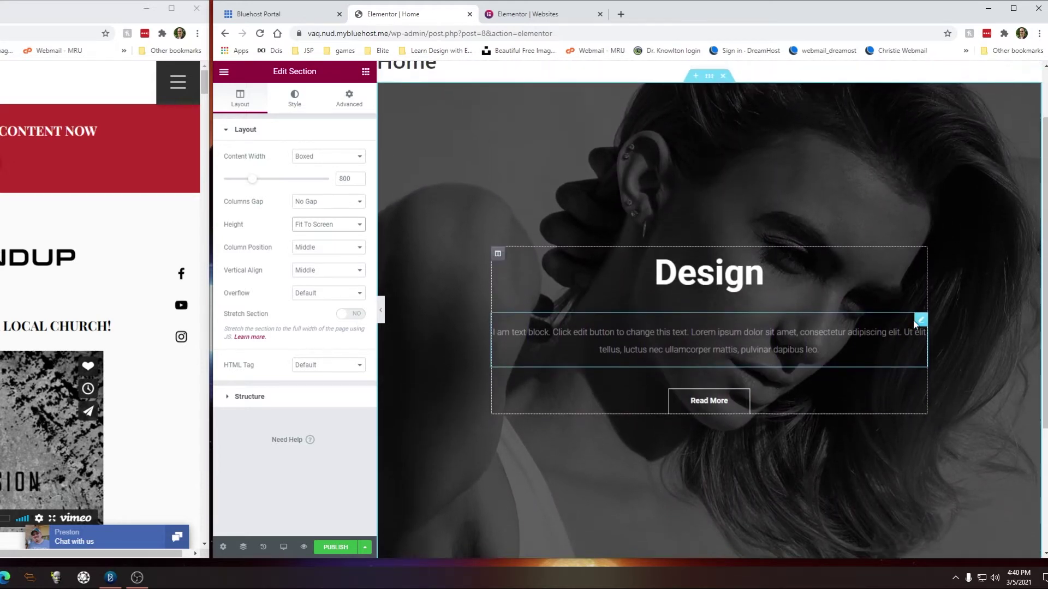
scroll(771, 340, down, 2)
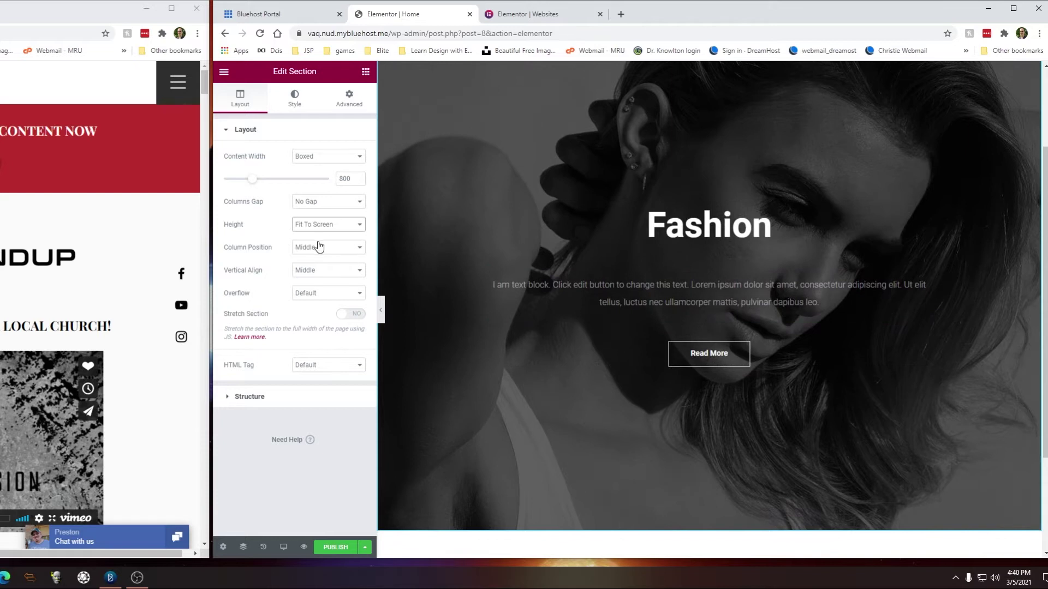
scroll(699, 349, up, 2)
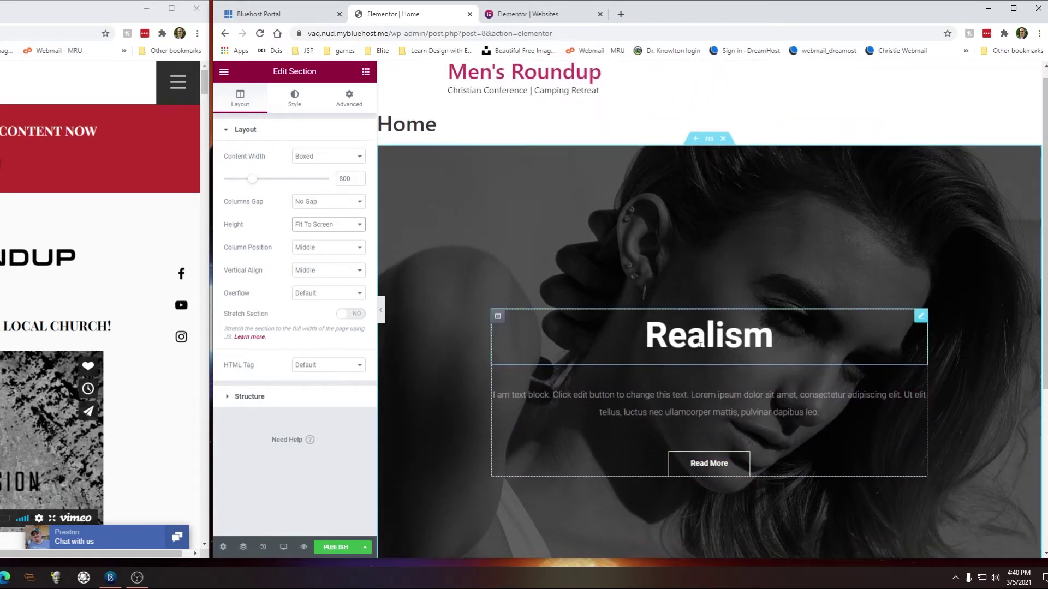
scroll(698, 354, down, 3)
scroll(698, 362, up, 3)
scroll(697, 365, down, 3)
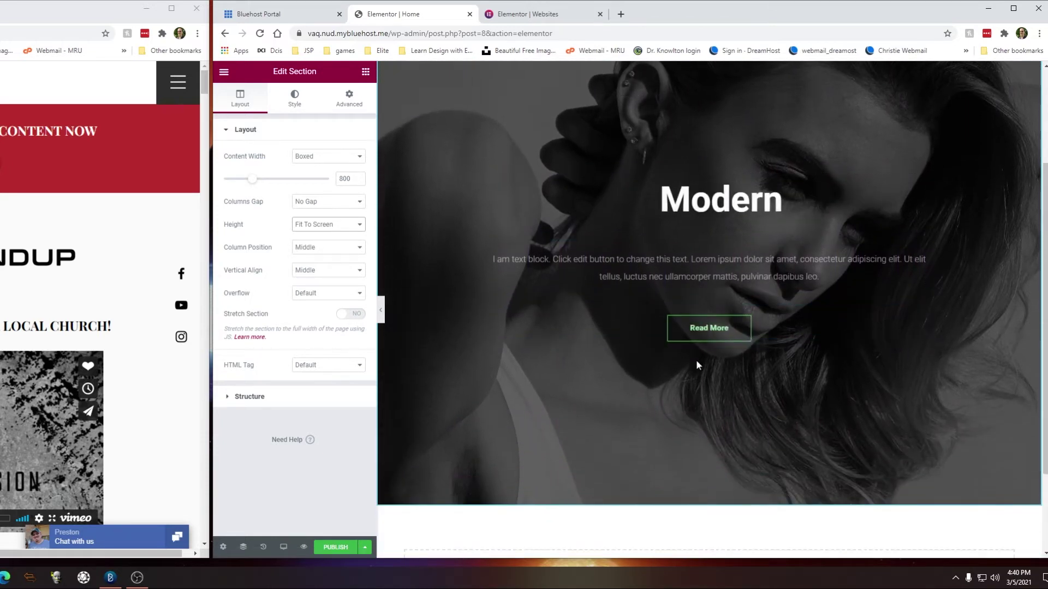
scroll(697, 364, up, 2)
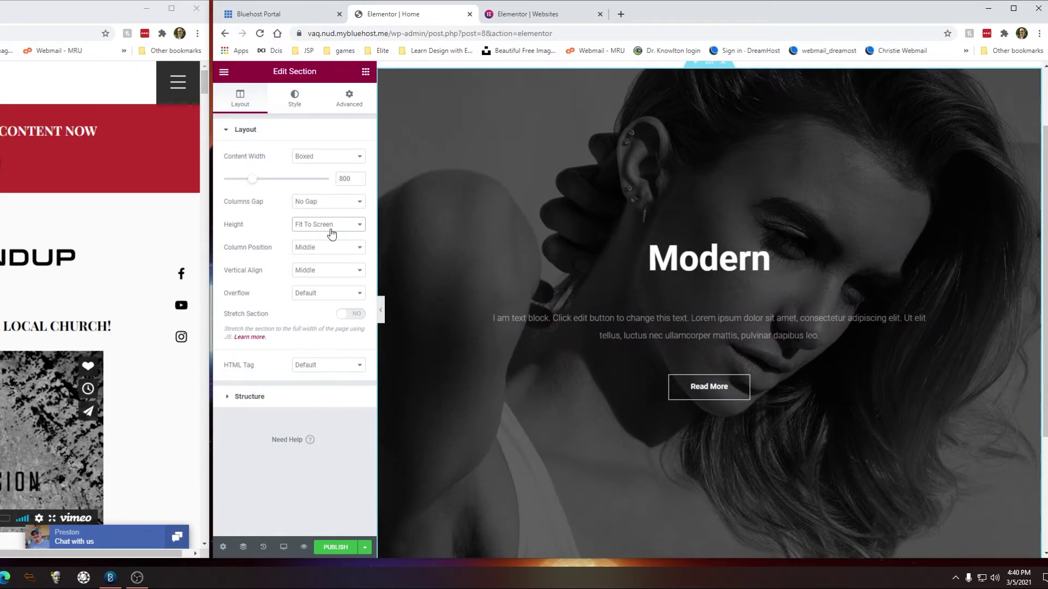
click(318, 226)
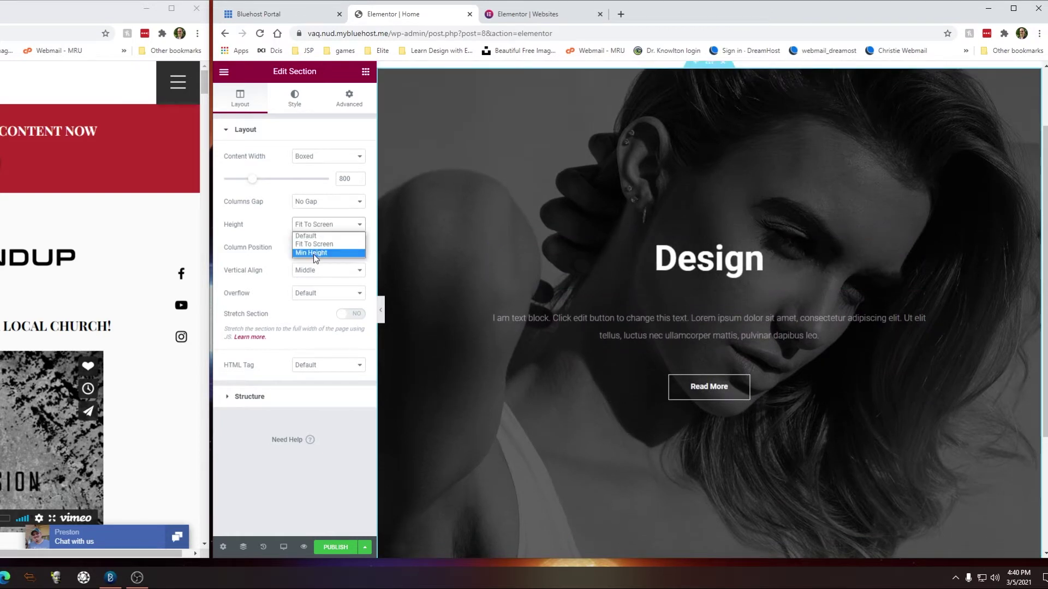
click(314, 254)
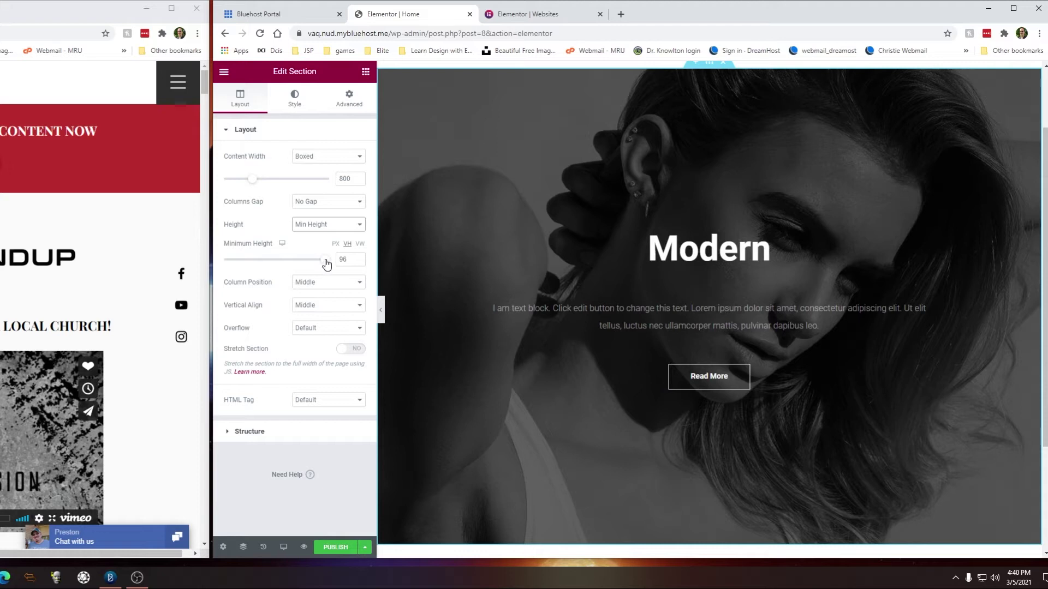
Step: Set the hero section's minimum height to 75 VH and publish the Home page
drag(325, 262, 334, 259)
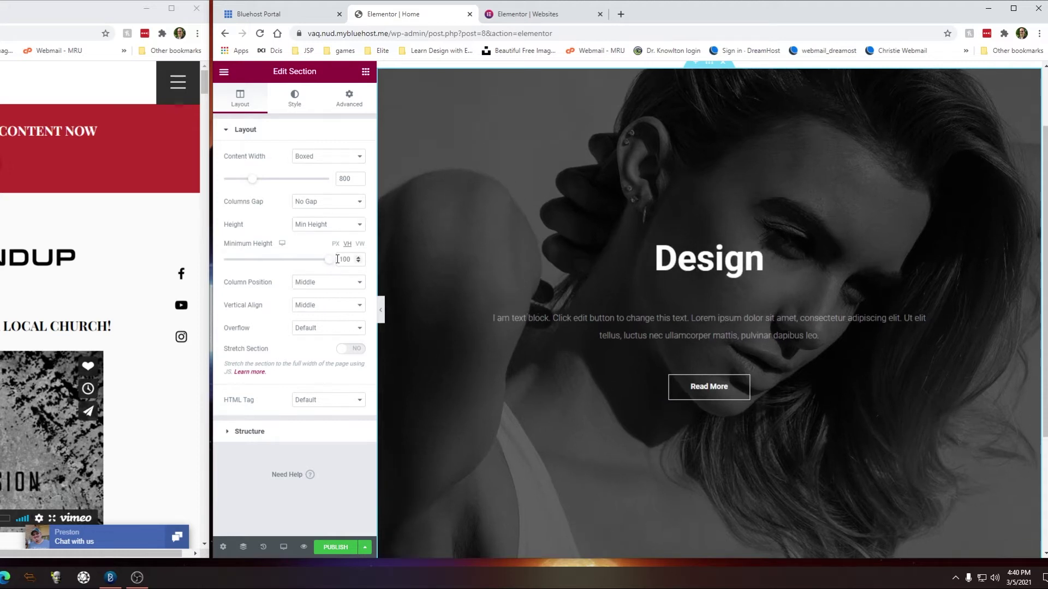
drag(333, 261, 306, 265)
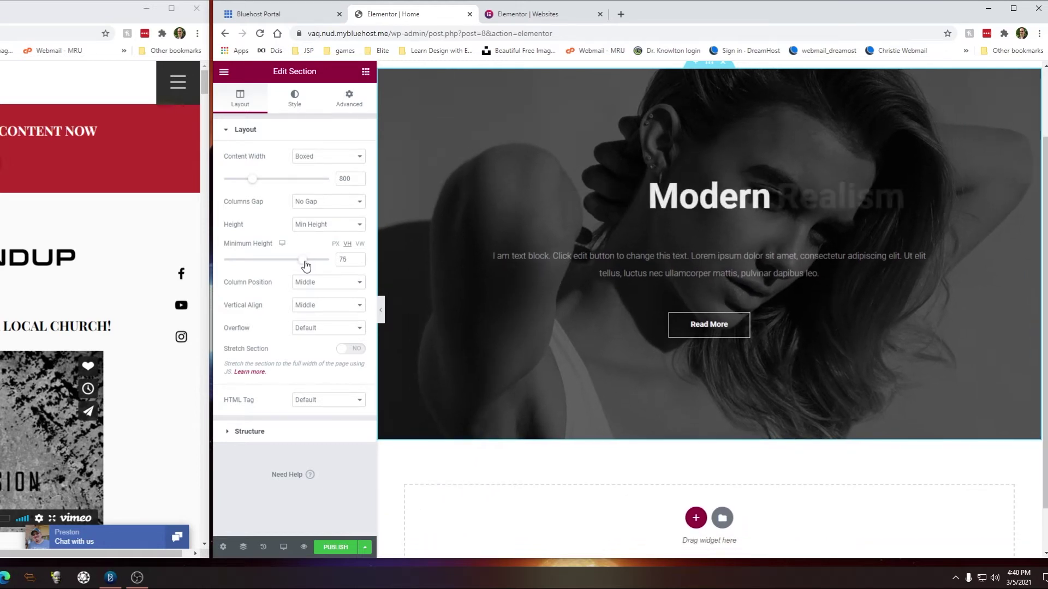
scroll(709, 407, up, 1)
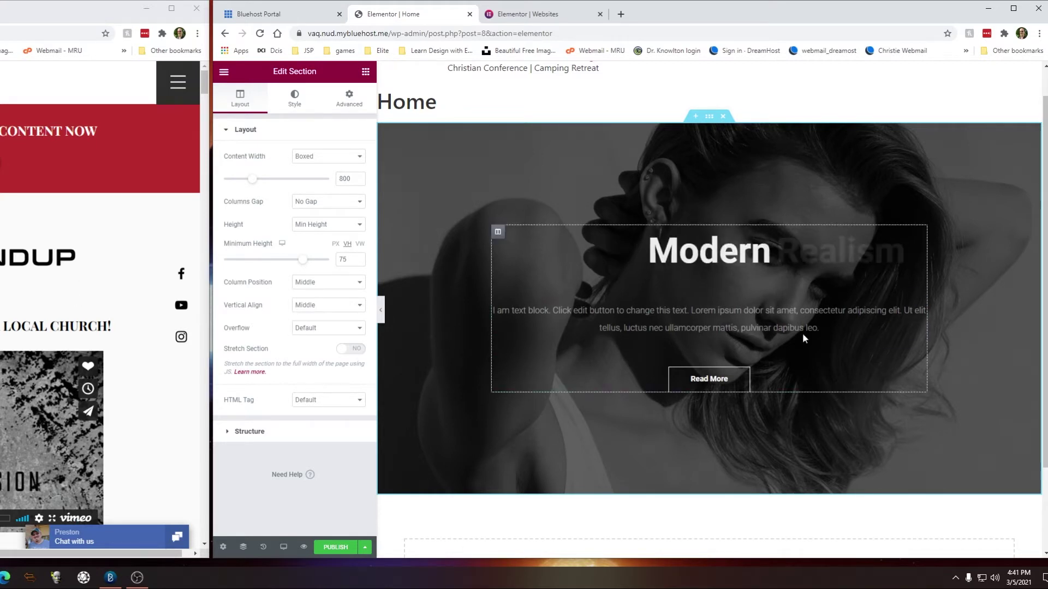
scroll(688, 328, down, 3)
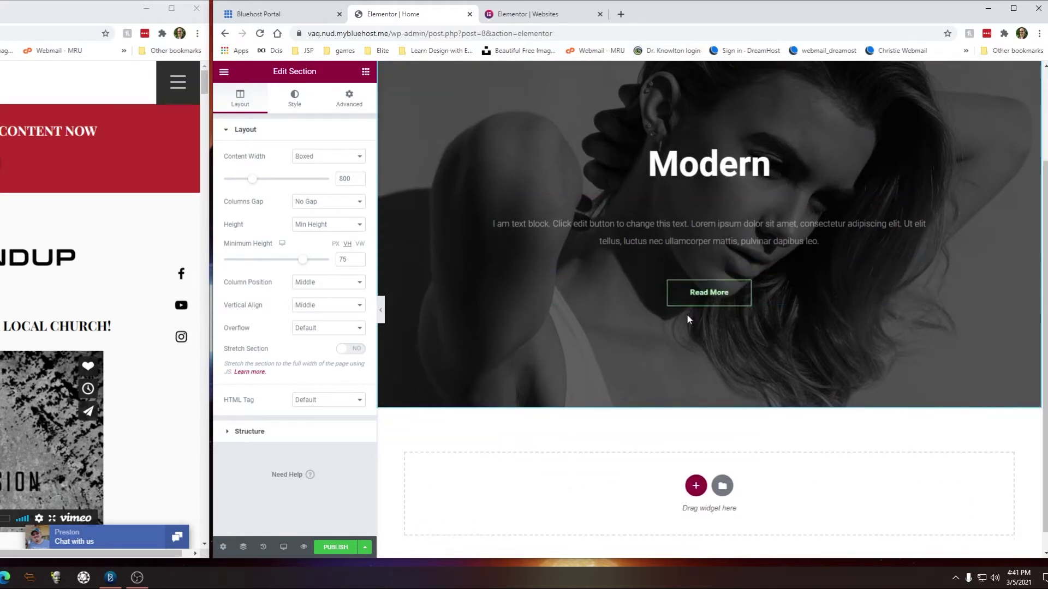
scroll(687, 336, up, 4)
scroll(717, 326, down, 2)
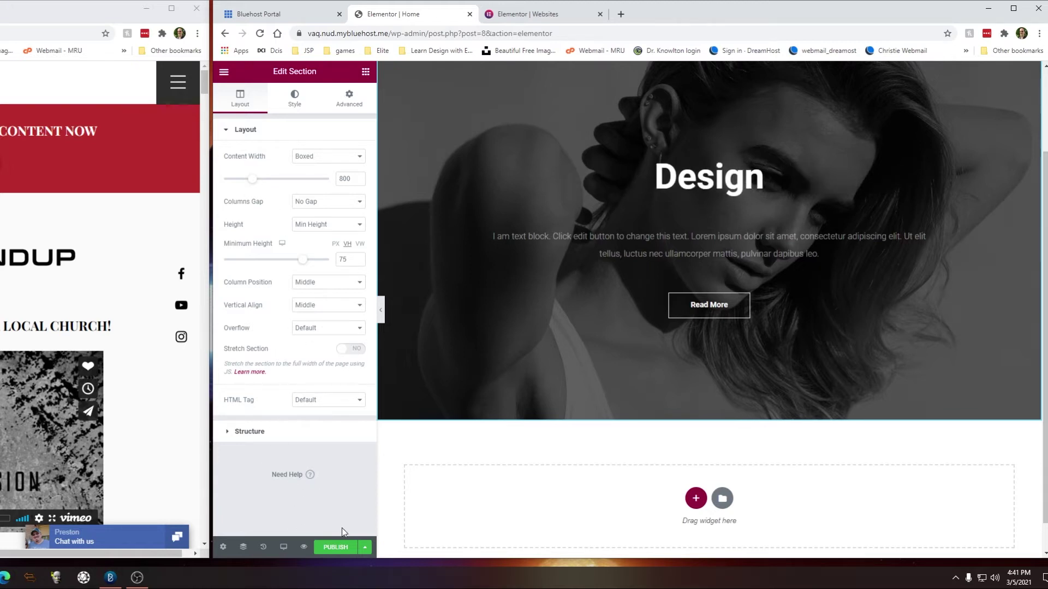
click(333, 547)
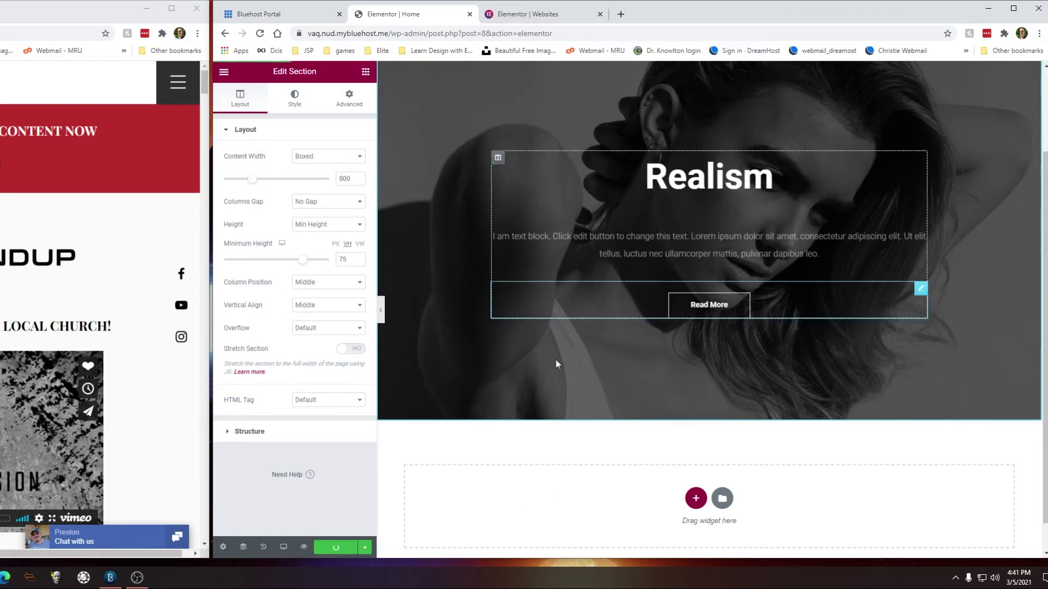
Step: Look over the hero section's background, overlay, border, shape divider and typography style settings
click(294, 99)
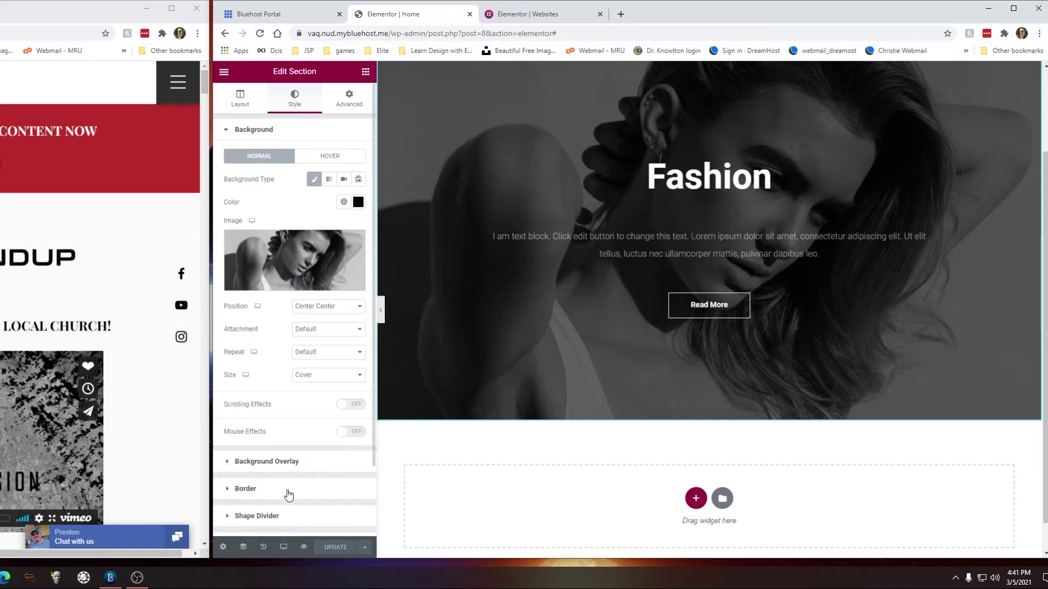
scroll(313, 425, down, 2)
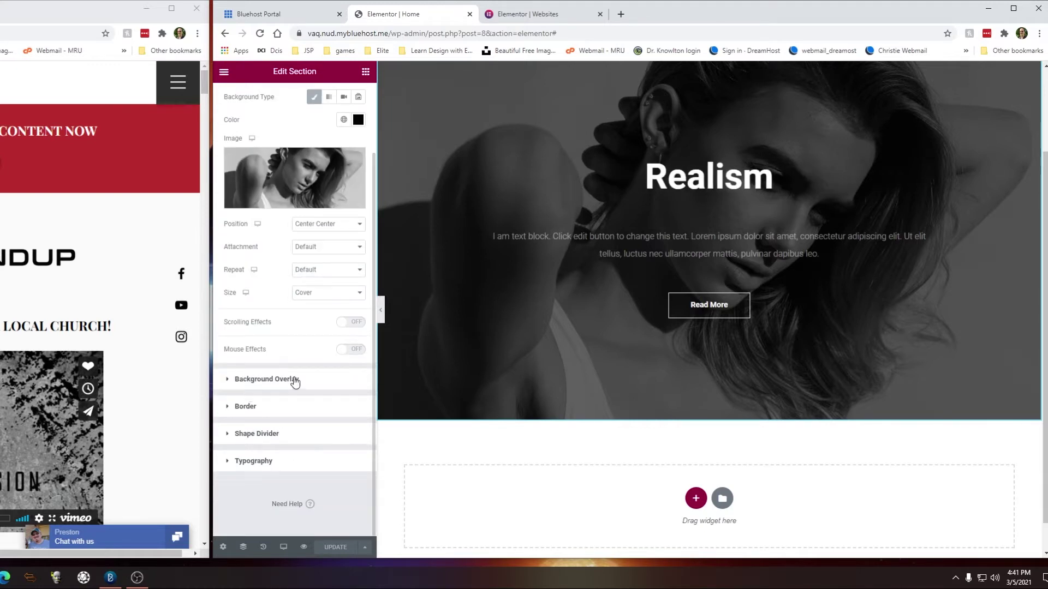
scroll(313, 421, up, 2)
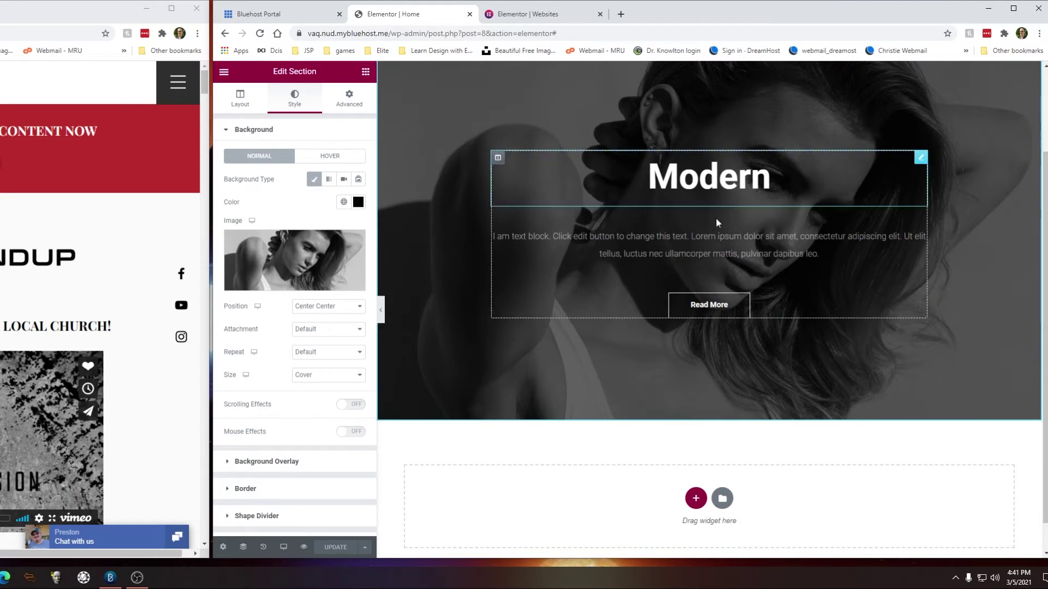
scroll(550, 257, up, 2)
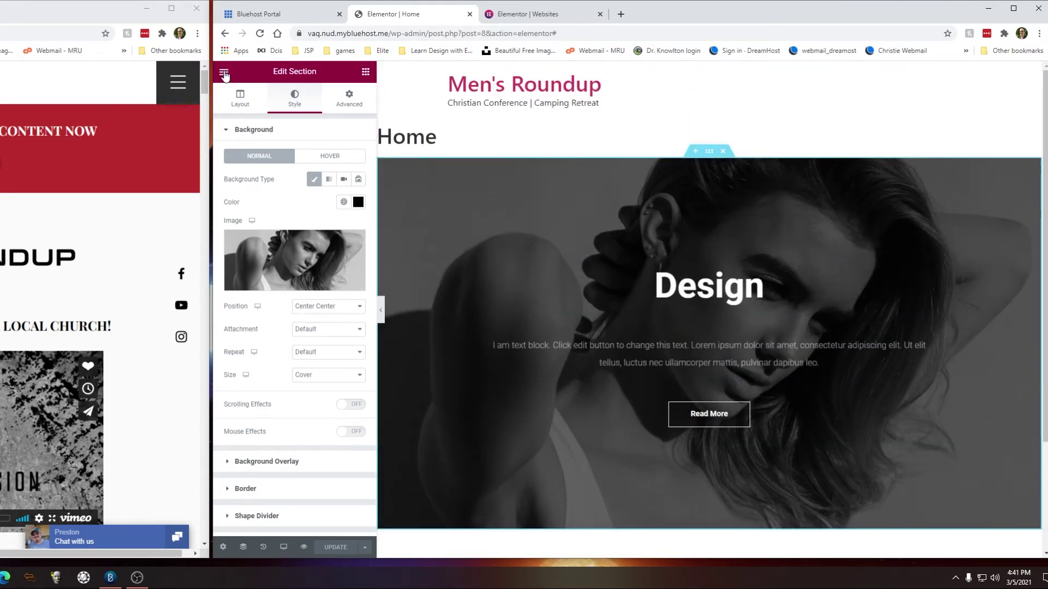
Step: Exit the Home page's Elementor editor to the WordPress page list and start a new page
click(224, 71)
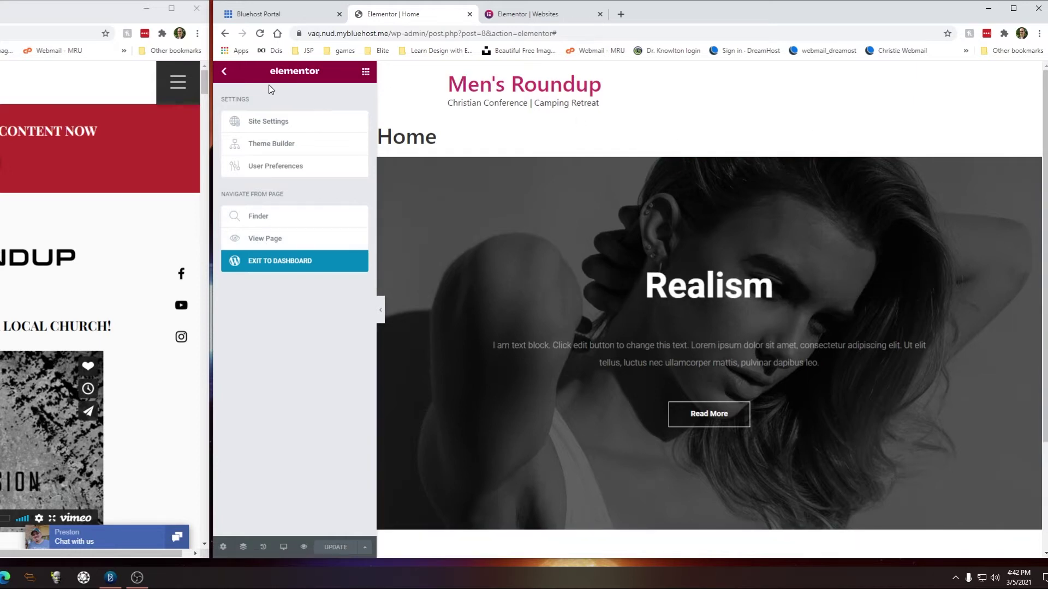
click(224, 73)
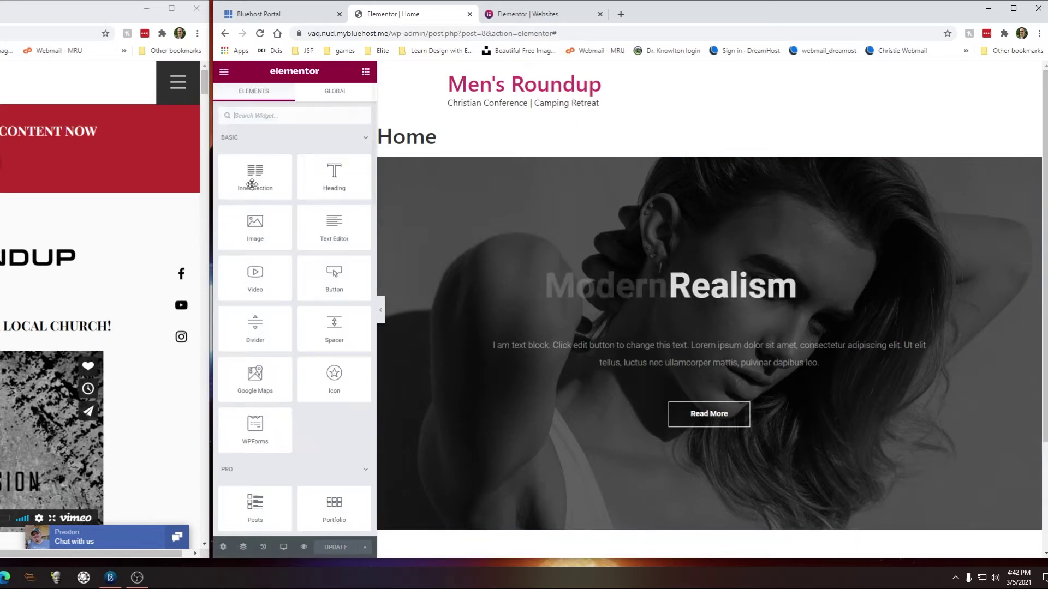
click(223, 72)
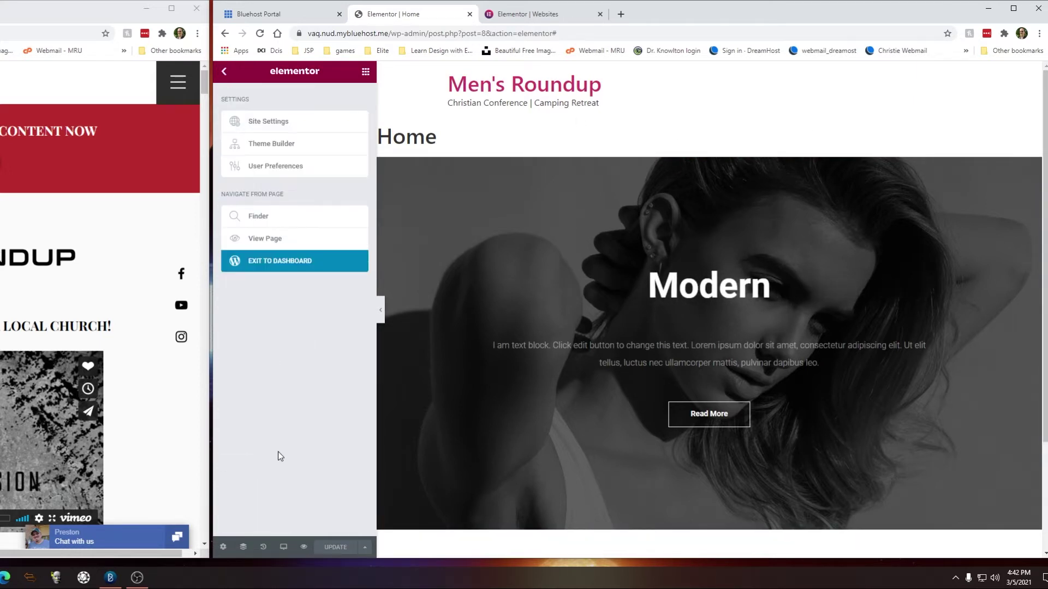
click(276, 262)
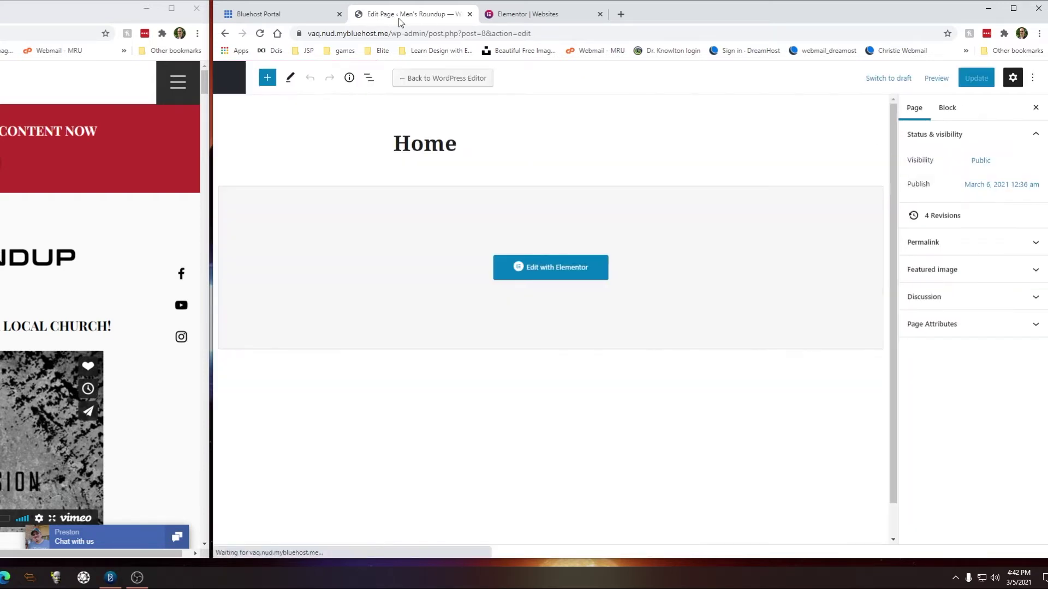
click(229, 79)
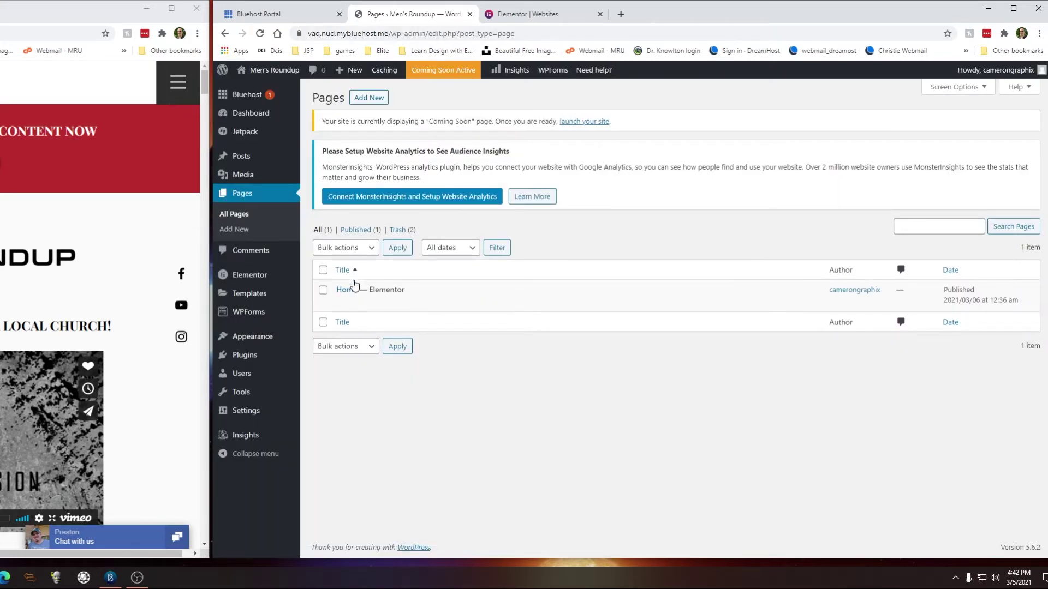
click(369, 99)
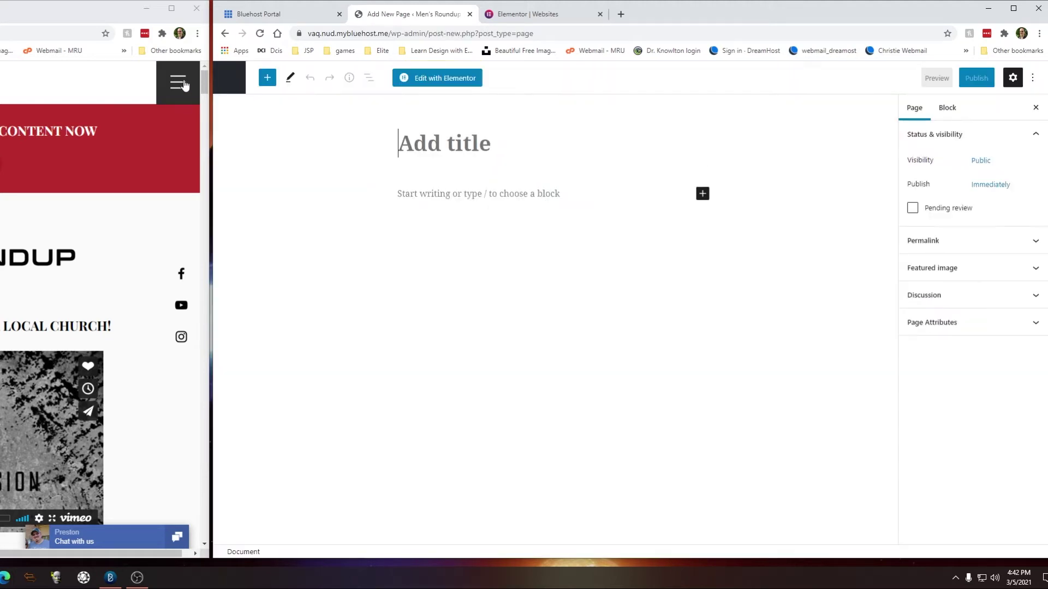
Step: Check the page names in the old site's navigation menu and title the new page "Español"
click(178, 82)
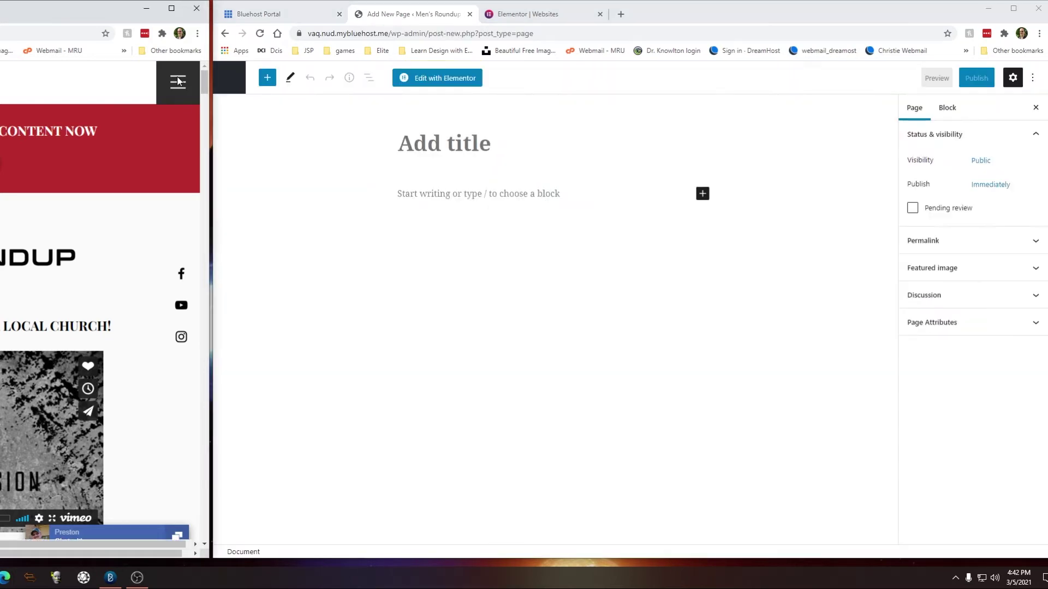
click(77, 156)
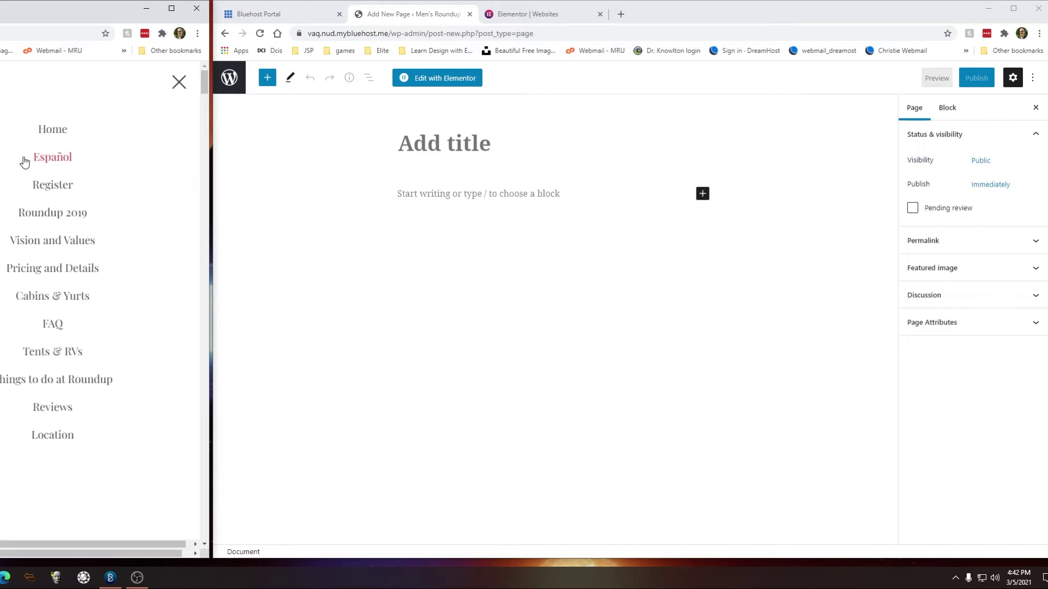
right_click(24, 162)
click(56, 288)
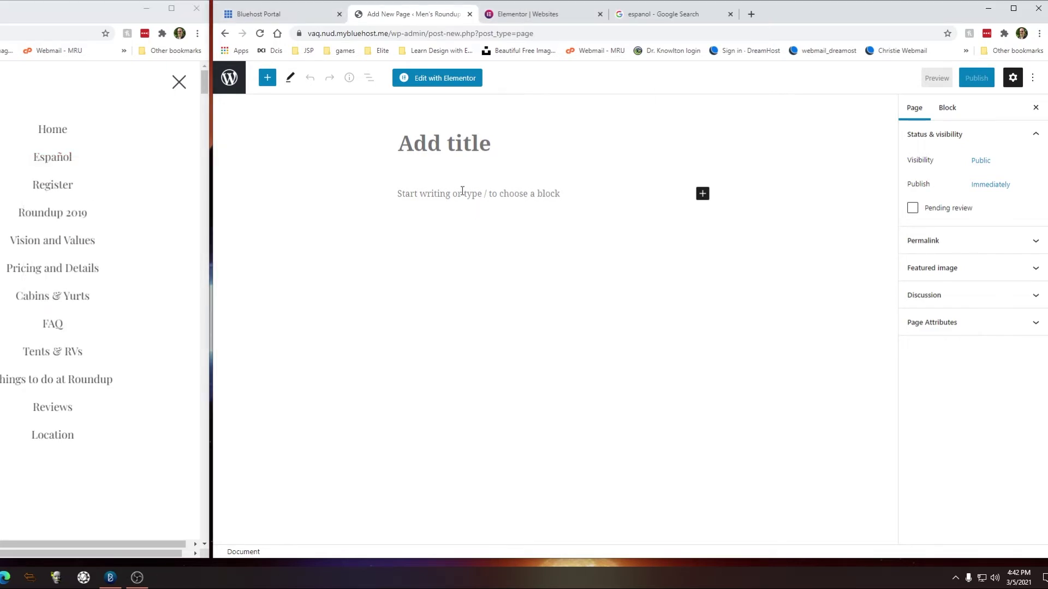
text(español)
drag(412, 143, 398, 143)
text(#E)
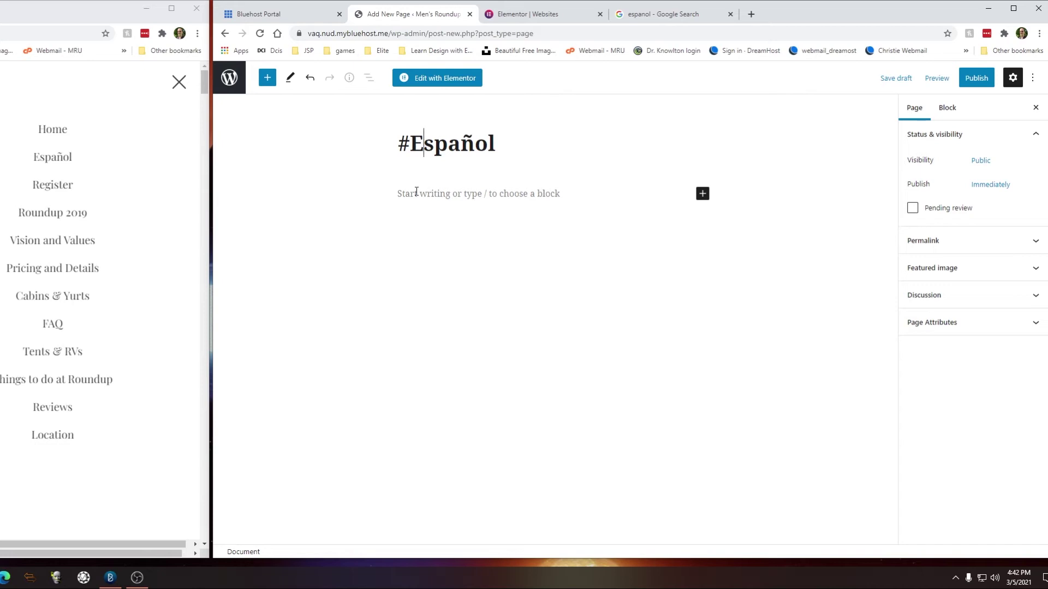
key(BackSpace)
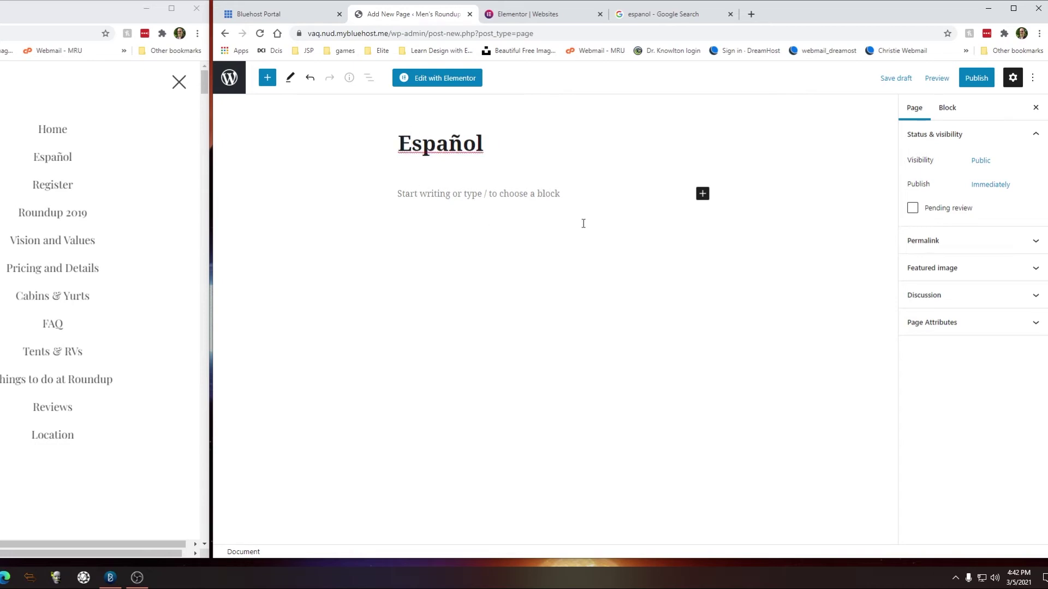
Step: Publish the Español page from Elementor and return to the WordPress page list
click(447, 81)
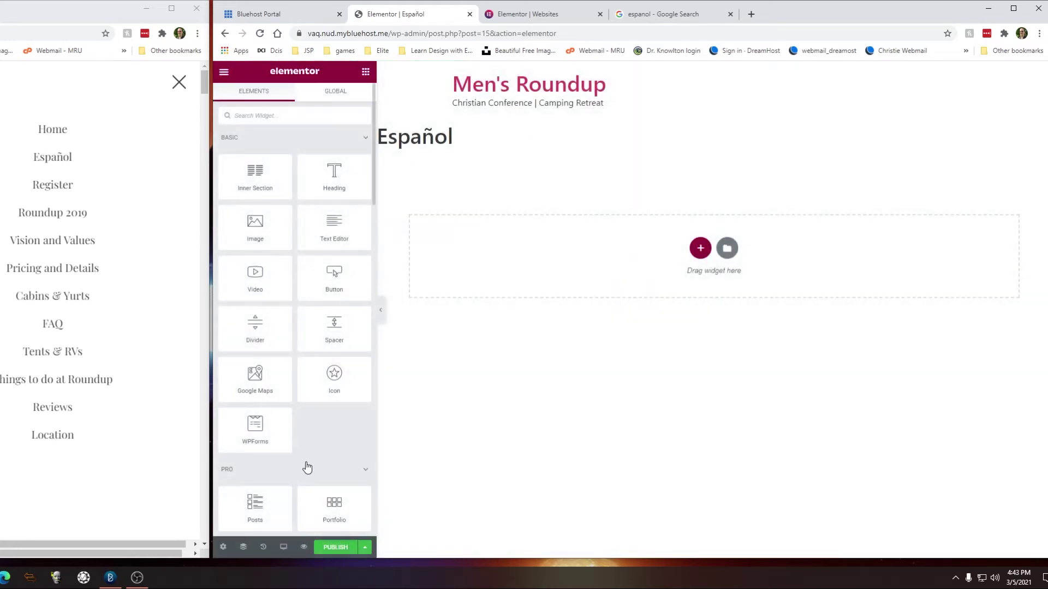
click(332, 548)
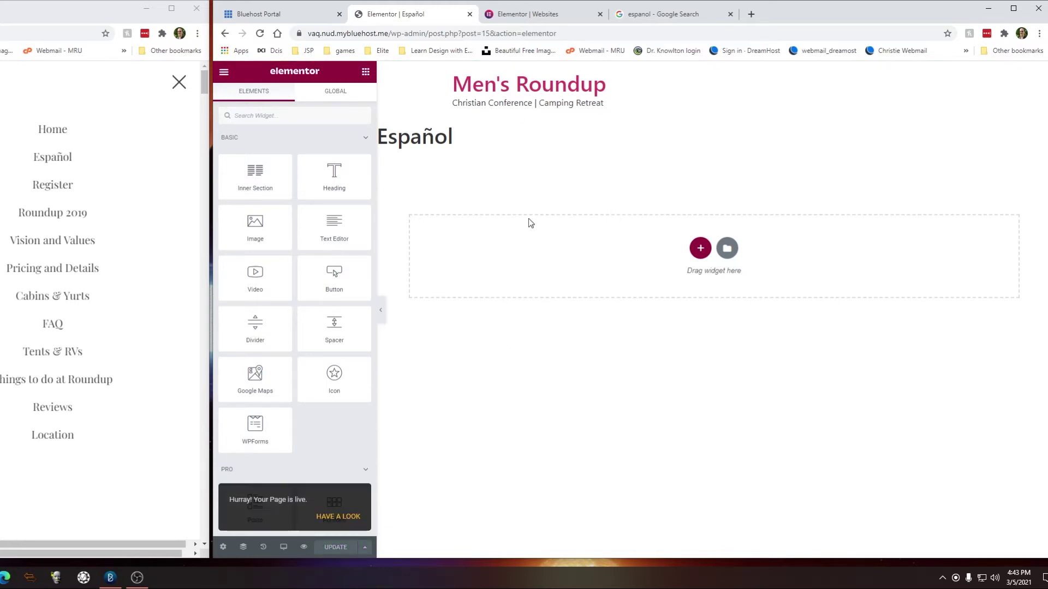
click(224, 73)
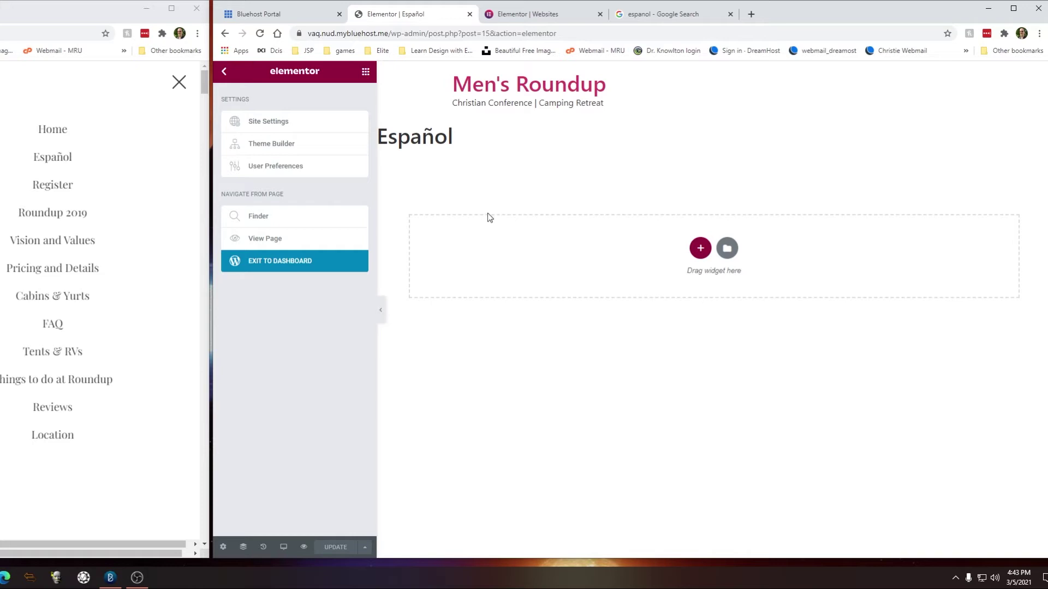
click(286, 265)
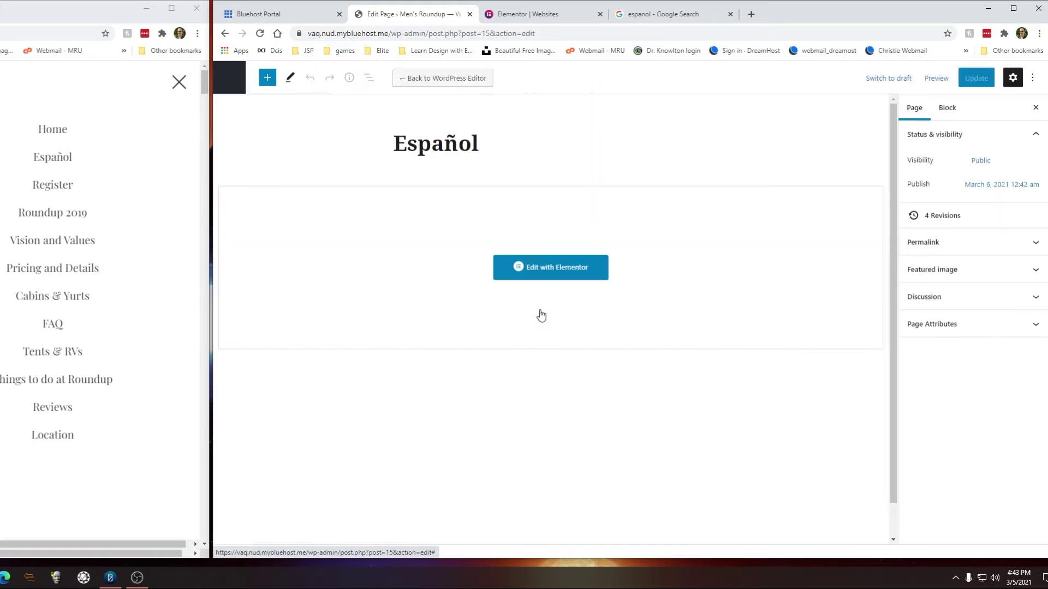
click(232, 90)
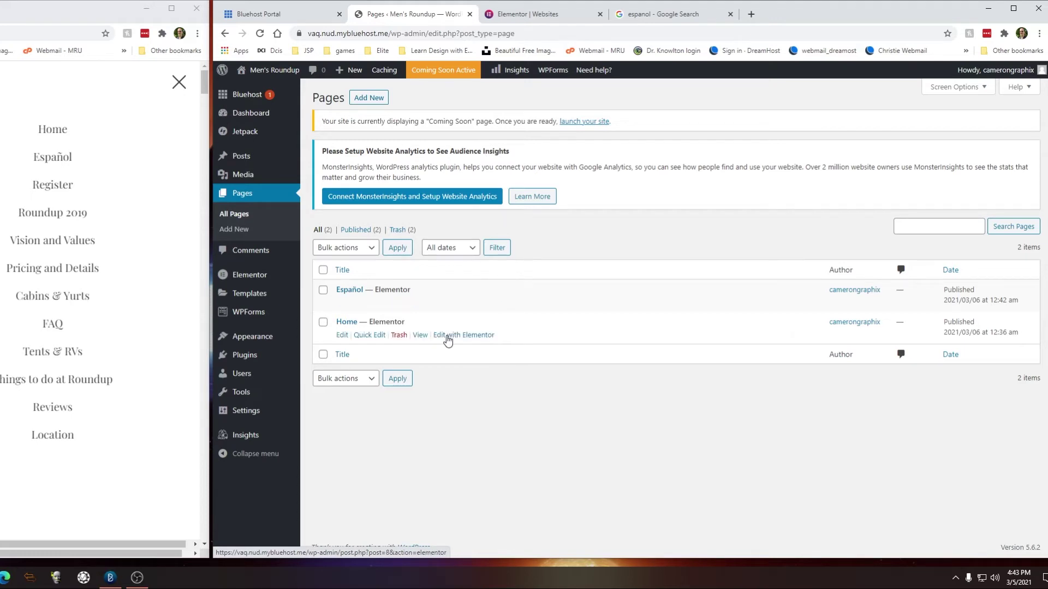
Step: Set the Español page's template to Elementor Full Width in its page attributes and update the page
click(341, 303)
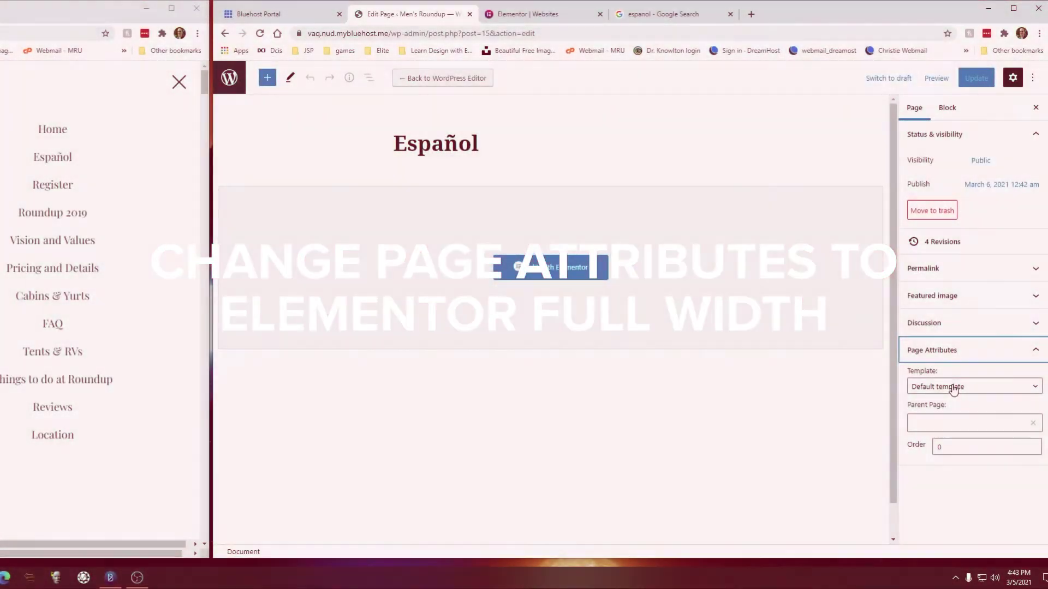
click(951, 387)
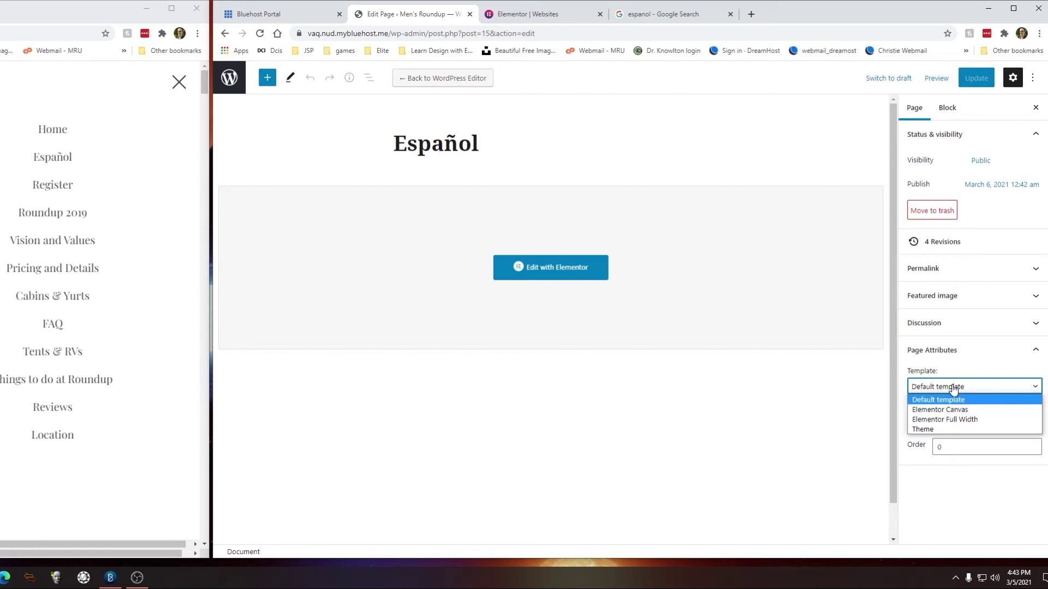
click(947, 420)
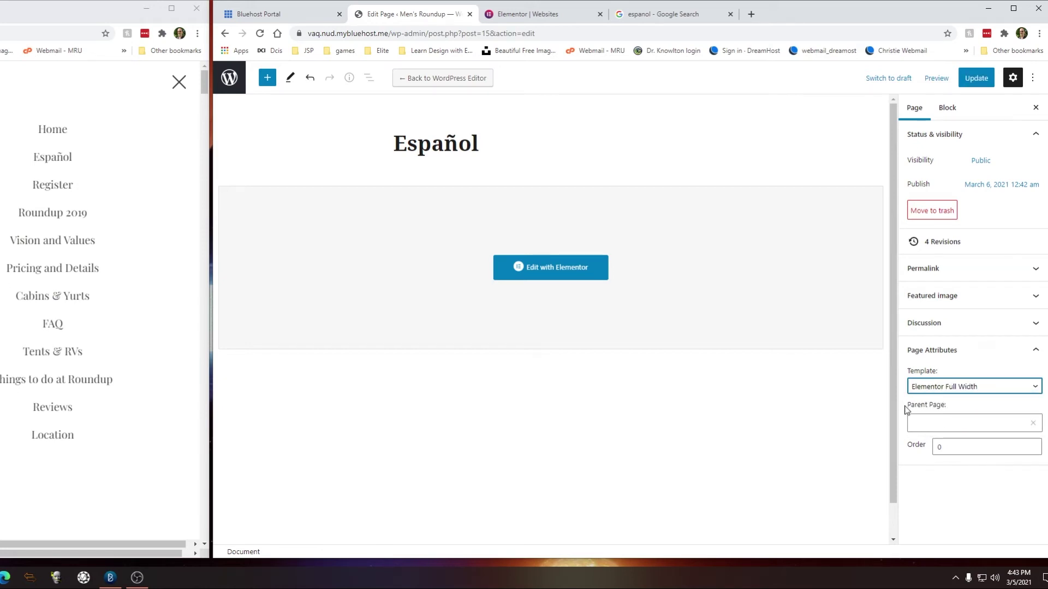
click(513, 14)
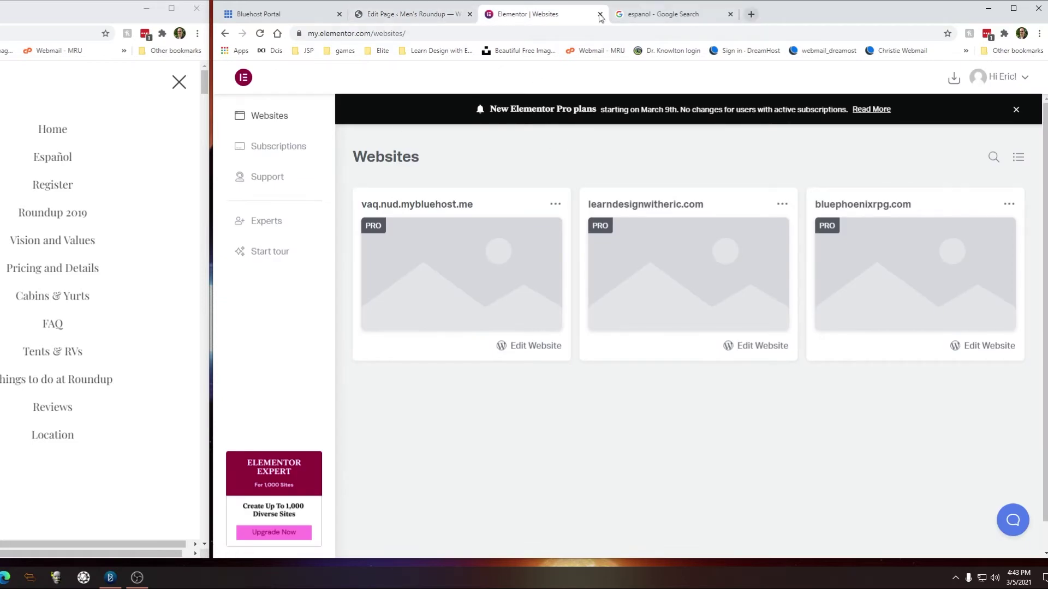
click(399, 18)
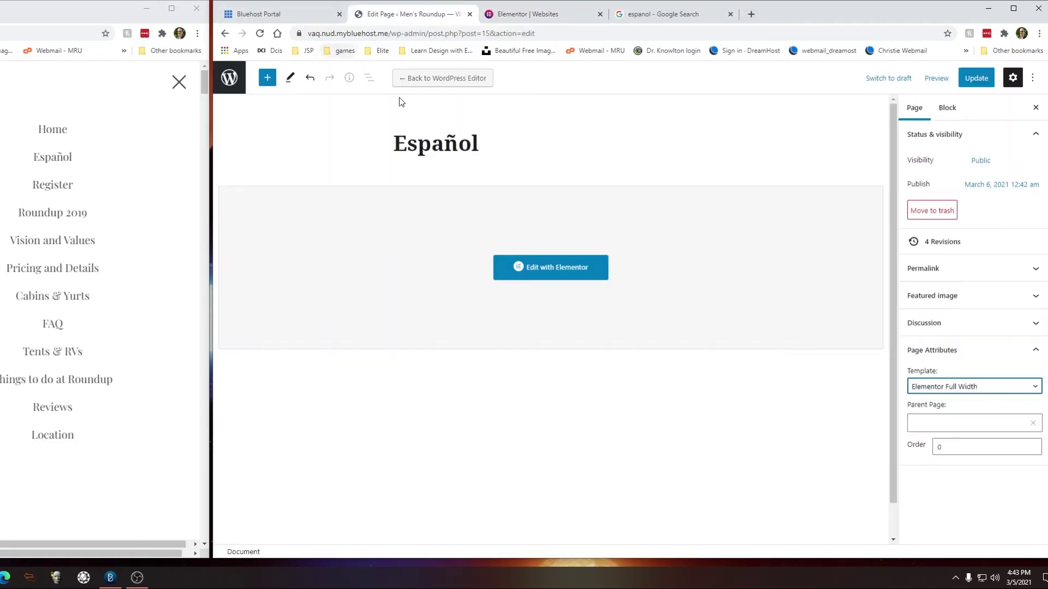
click(555, 273)
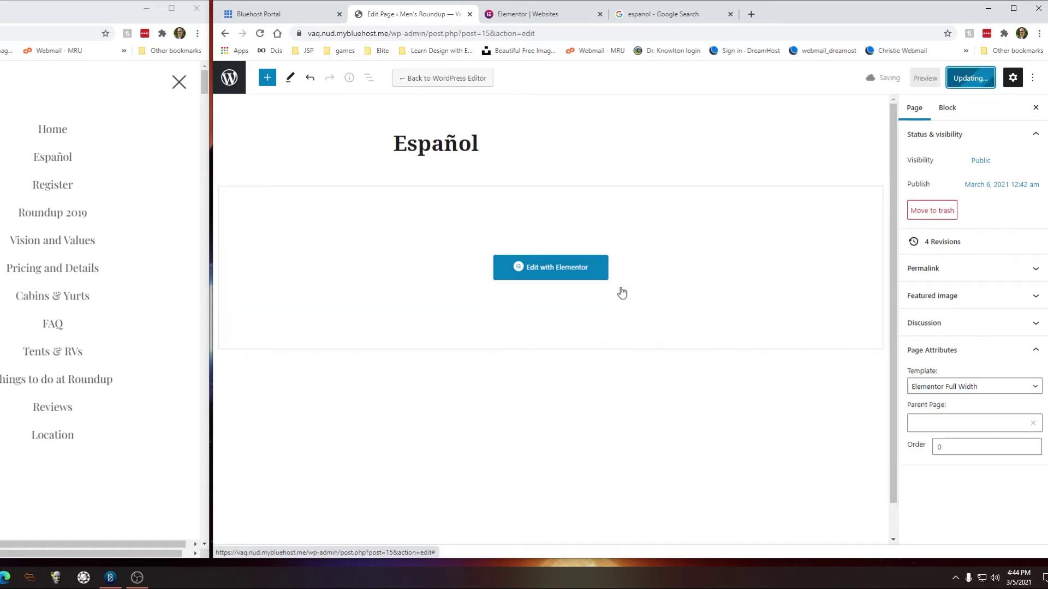
Step: Duplicate the page editor's browser tab and open Home in Elementor in one tab and Español in the other
right_click(399, 18)
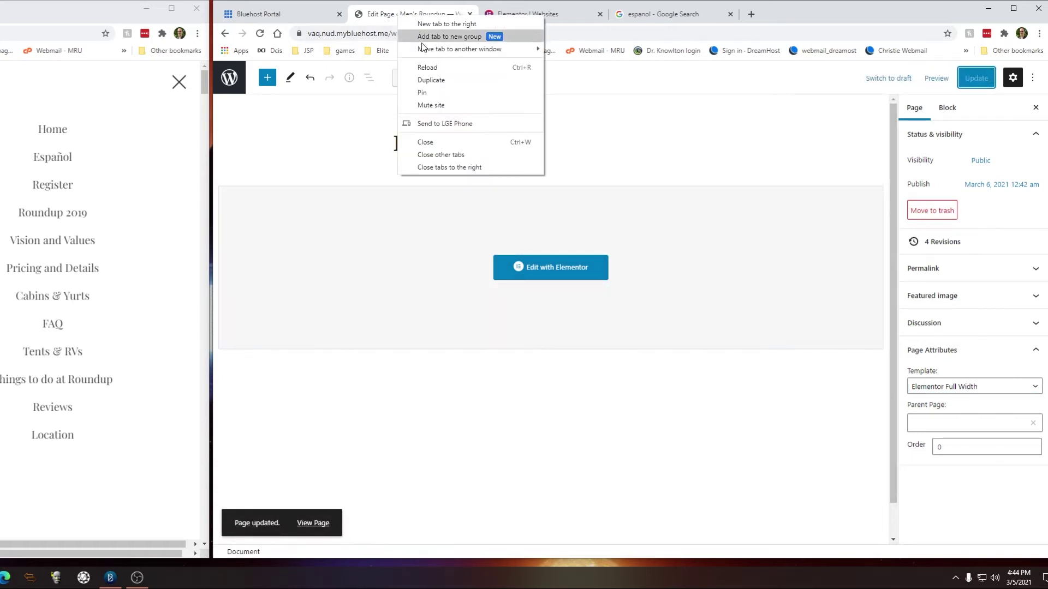
click(434, 79)
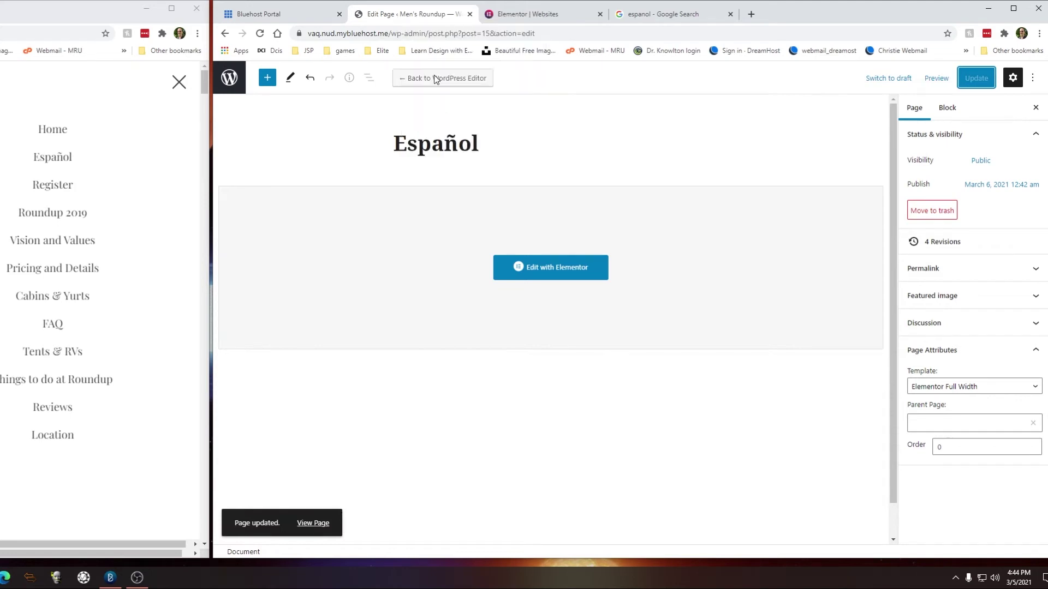
click(410, 16)
click(503, 232)
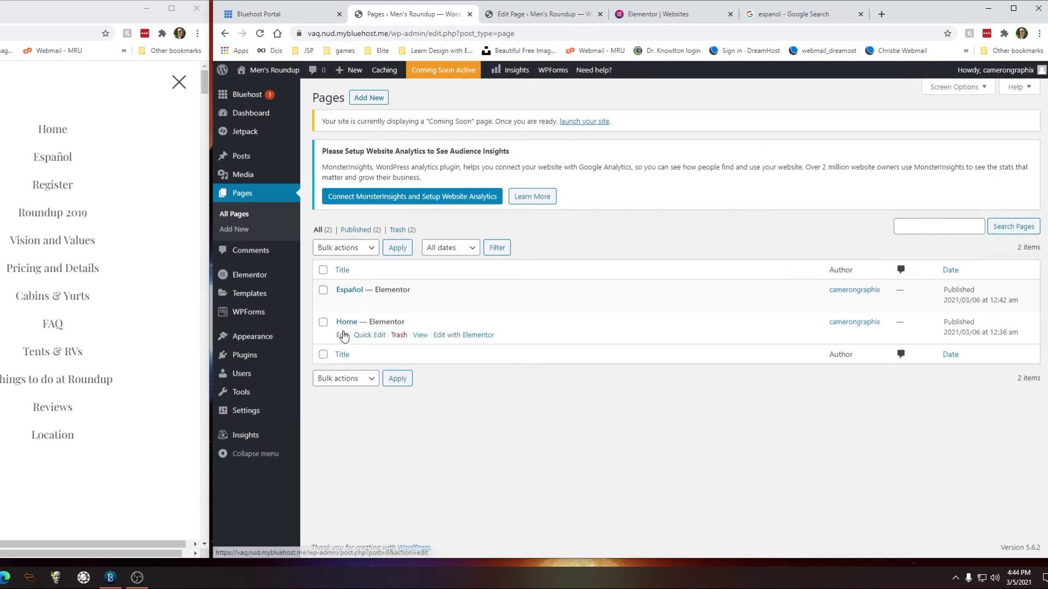
click(463, 336)
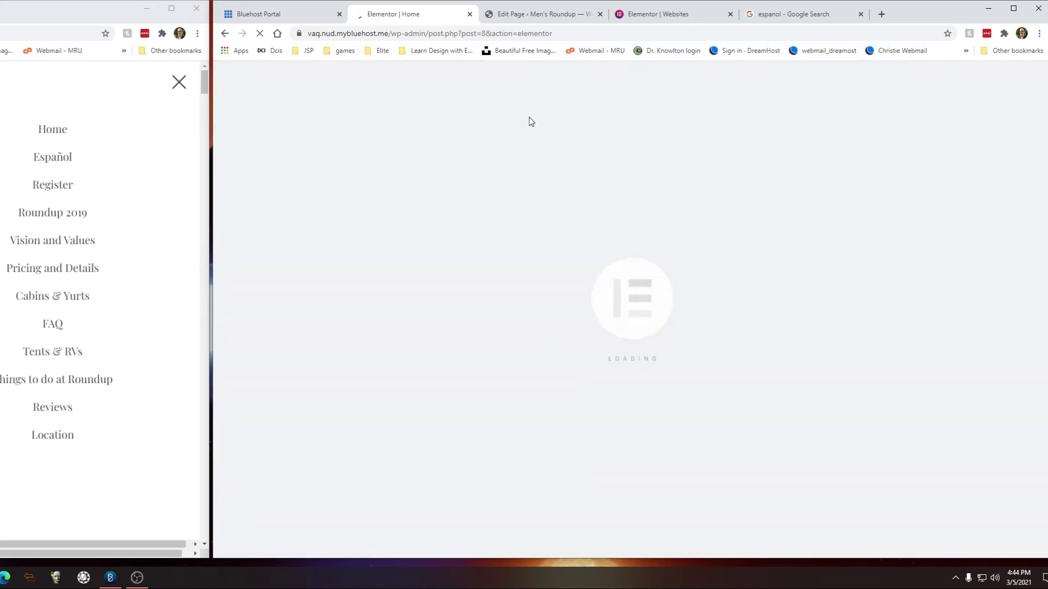
click(517, 16)
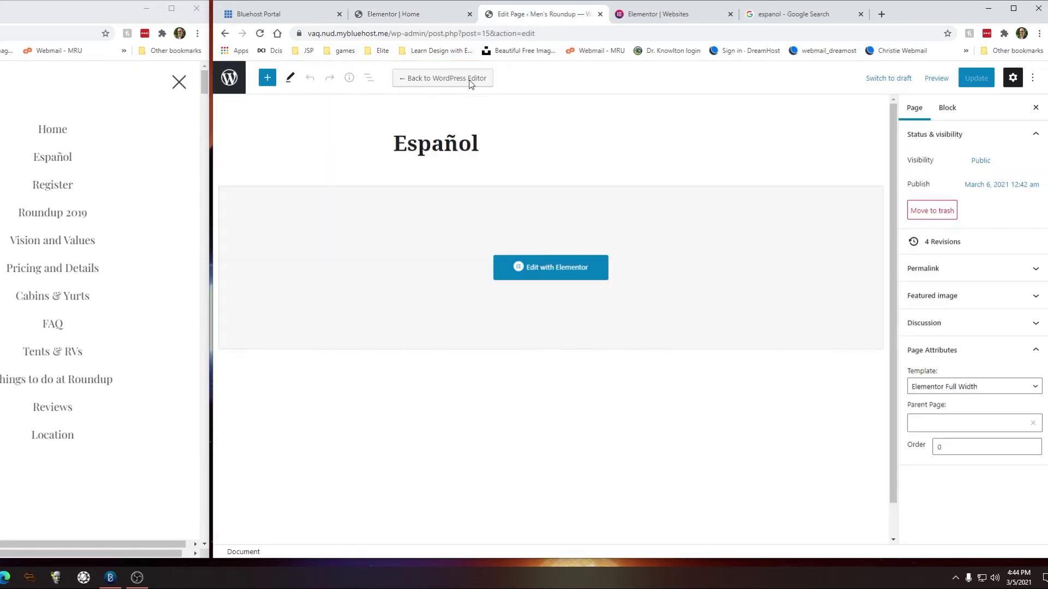
click(565, 267)
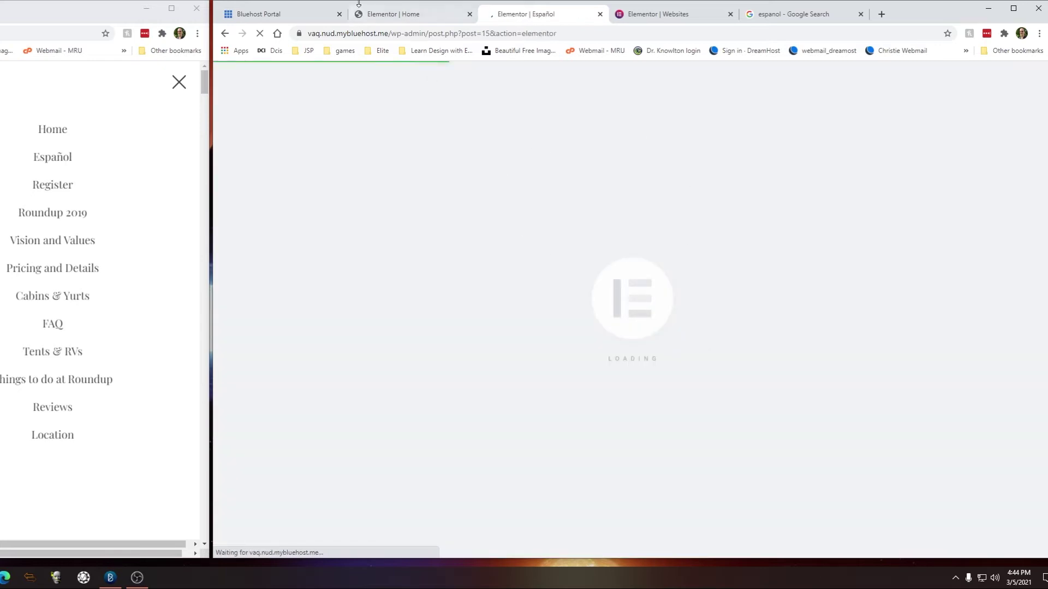
Step: View the live Home page and compare its title area with the Español page in Elementor
click(411, 15)
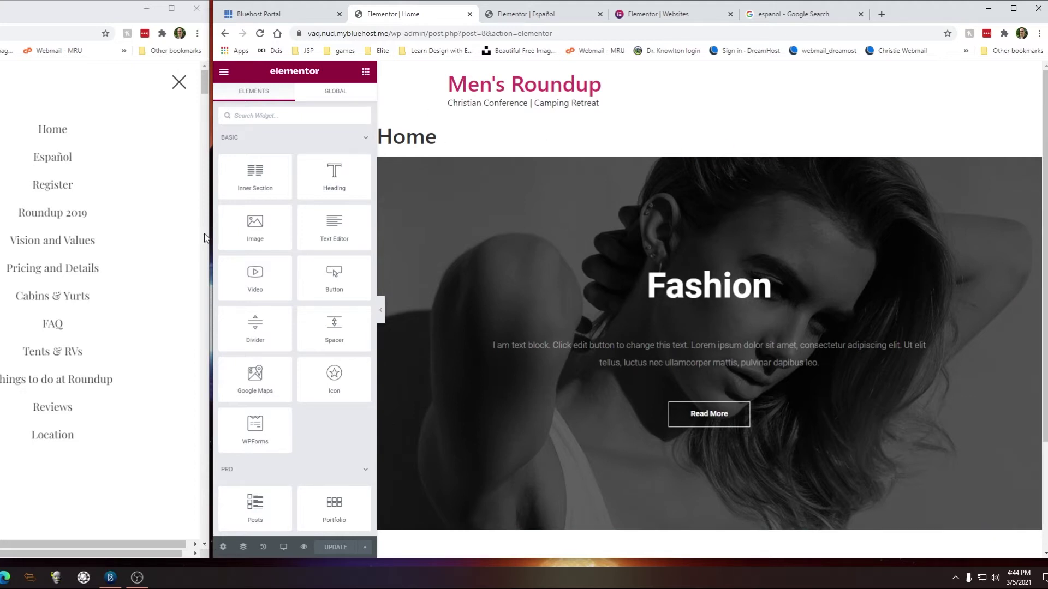
click(223, 72)
click(265, 240)
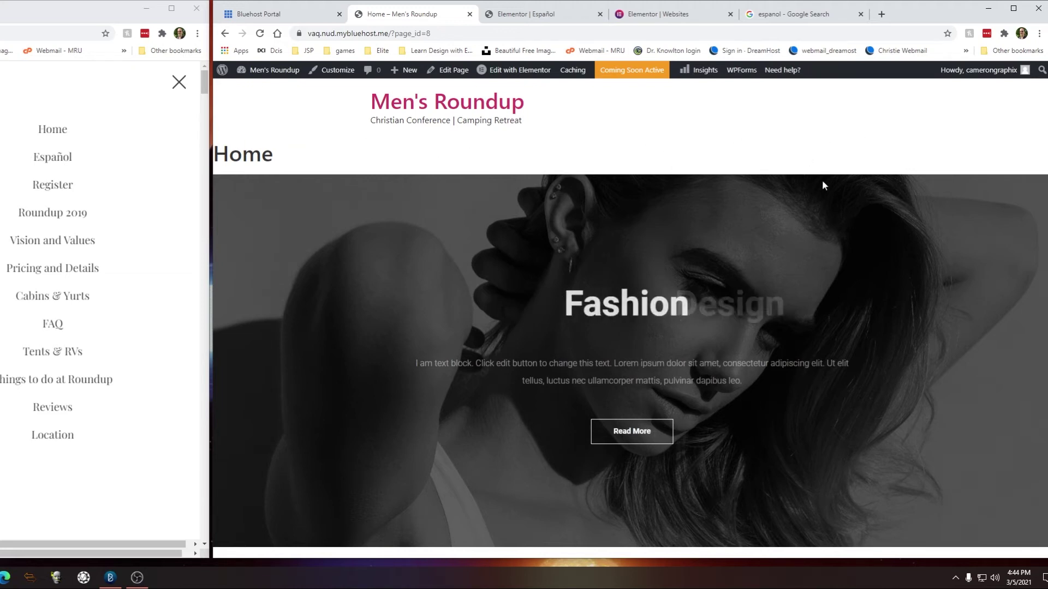
click(525, 13)
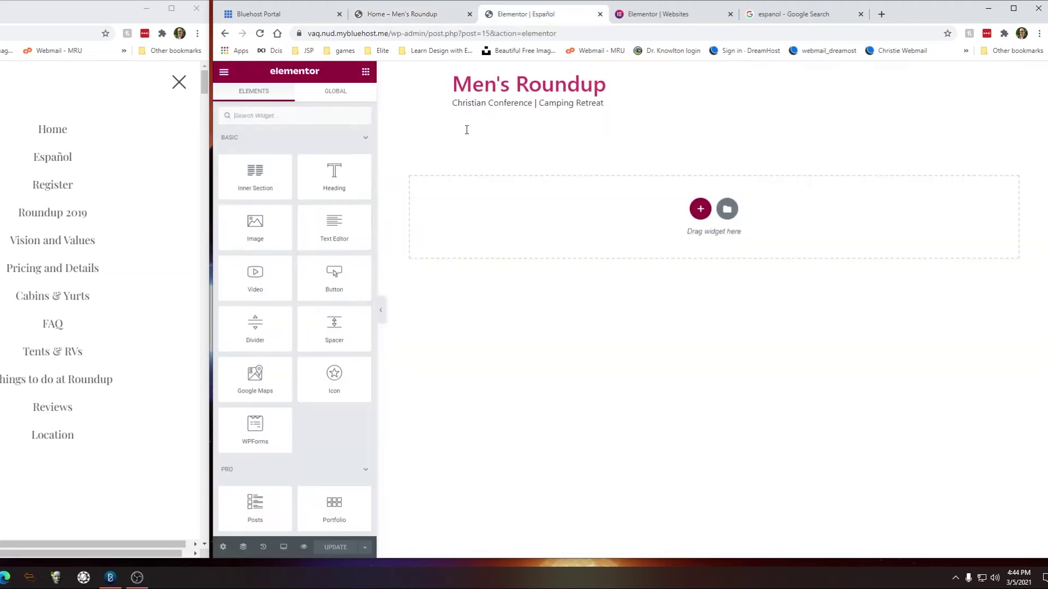
Step: View the live Español page and compare its title area with the live Home page
click(224, 74)
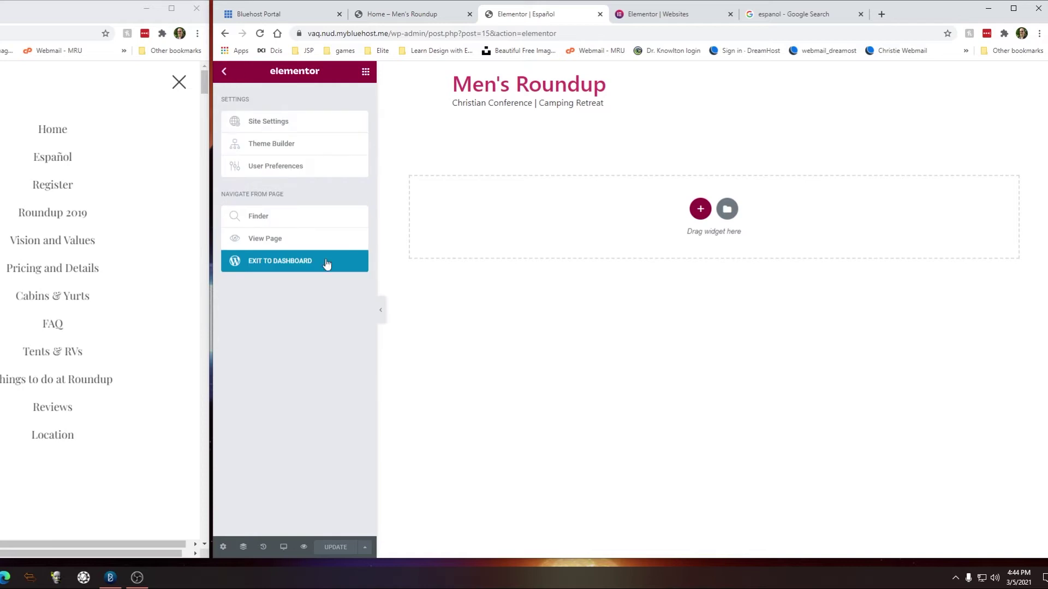
click(257, 239)
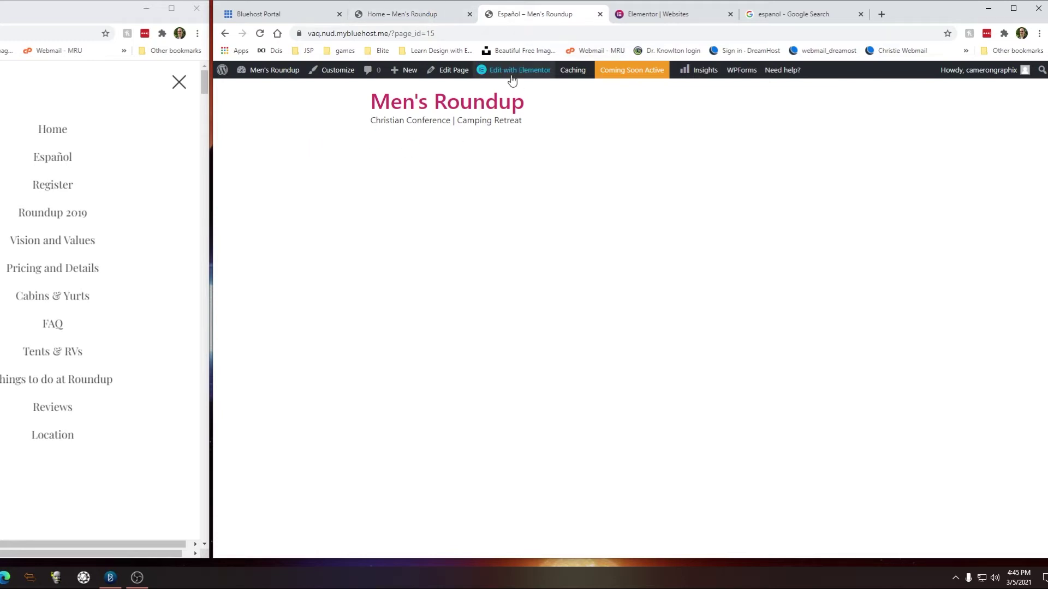
click(398, 15)
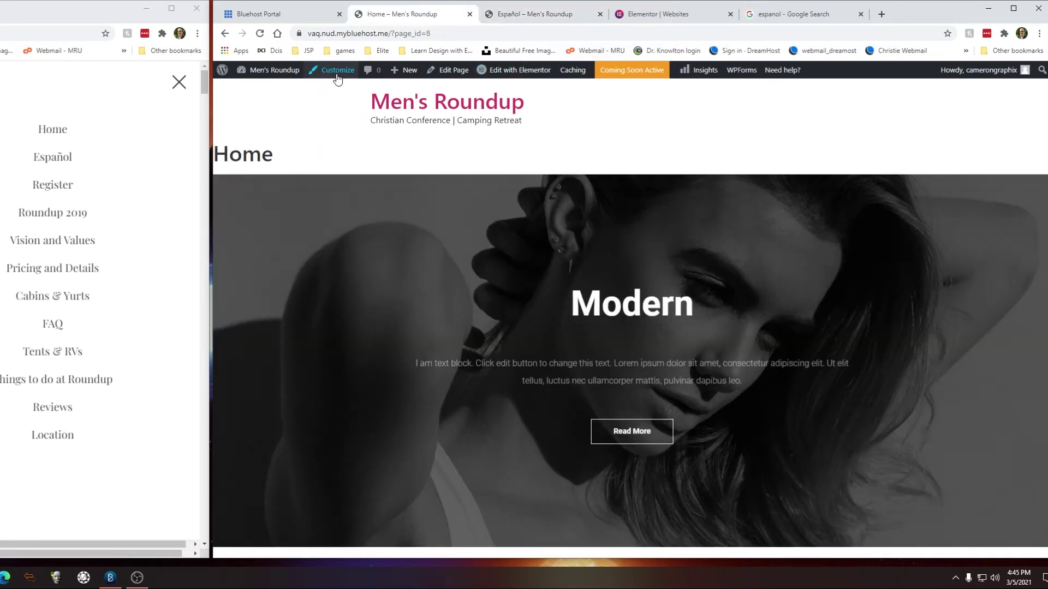
Step: Open both the Home and Español pages in Elementor, each in its own browser tab
mouse_move(518, 74)
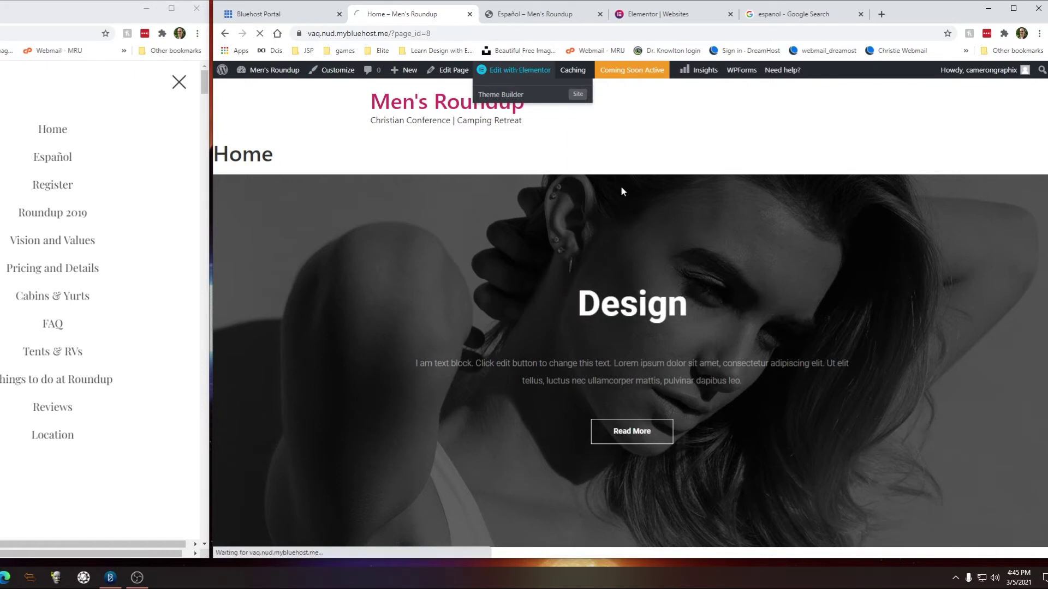
click(526, 15)
click(493, 80)
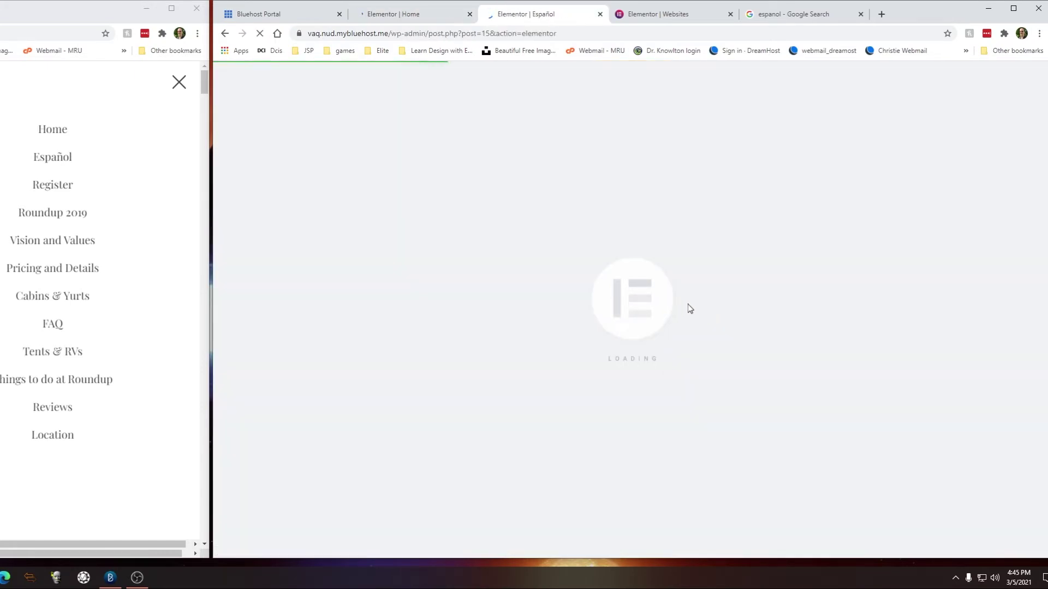
Step: Copy the hero section from the Home page and paste it into the empty Español page
click(416, 16)
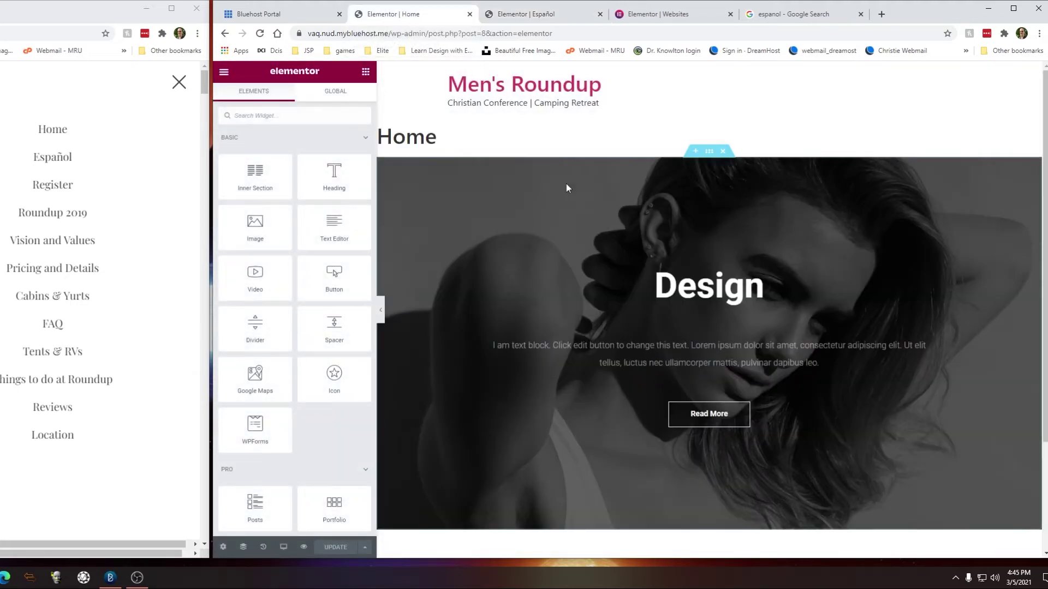
right_click(709, 155)
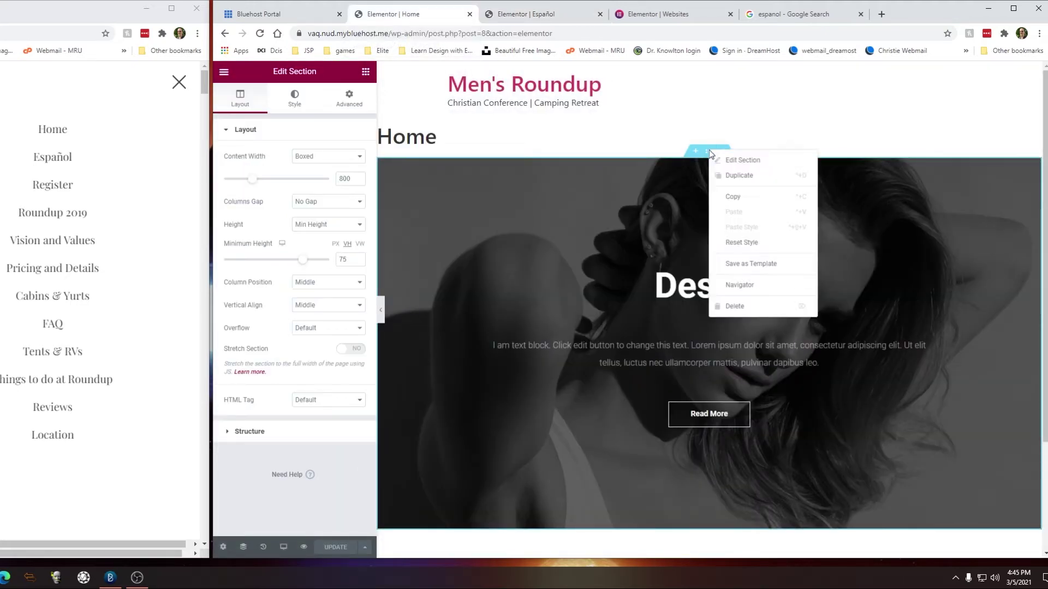
click(732, 196)
click(542, 20)
right_click(598, 201)
click(619, 212)
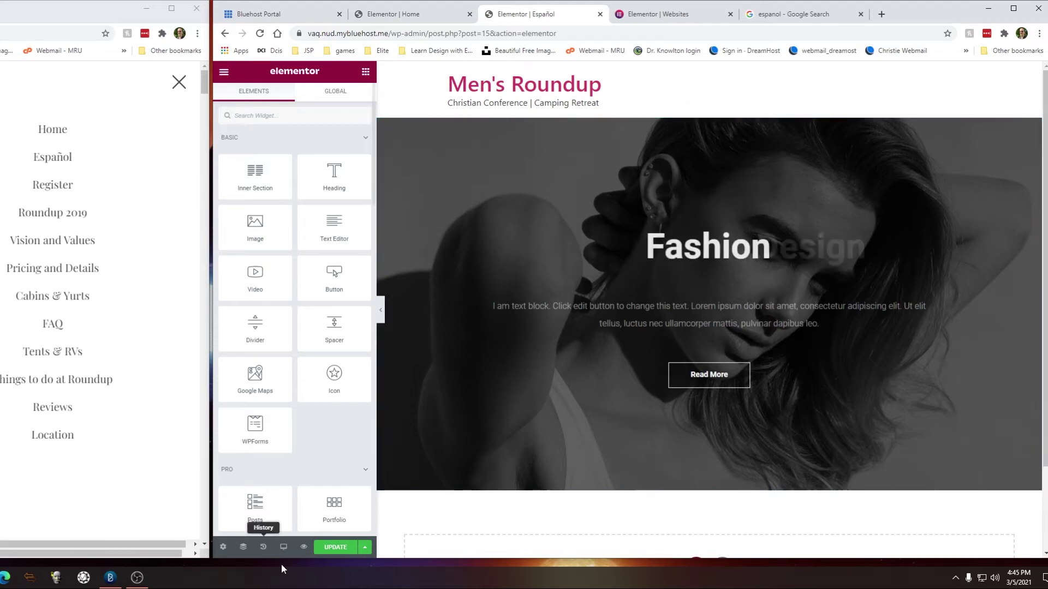
Step: Update the Español page and view it live
click(334, 547)
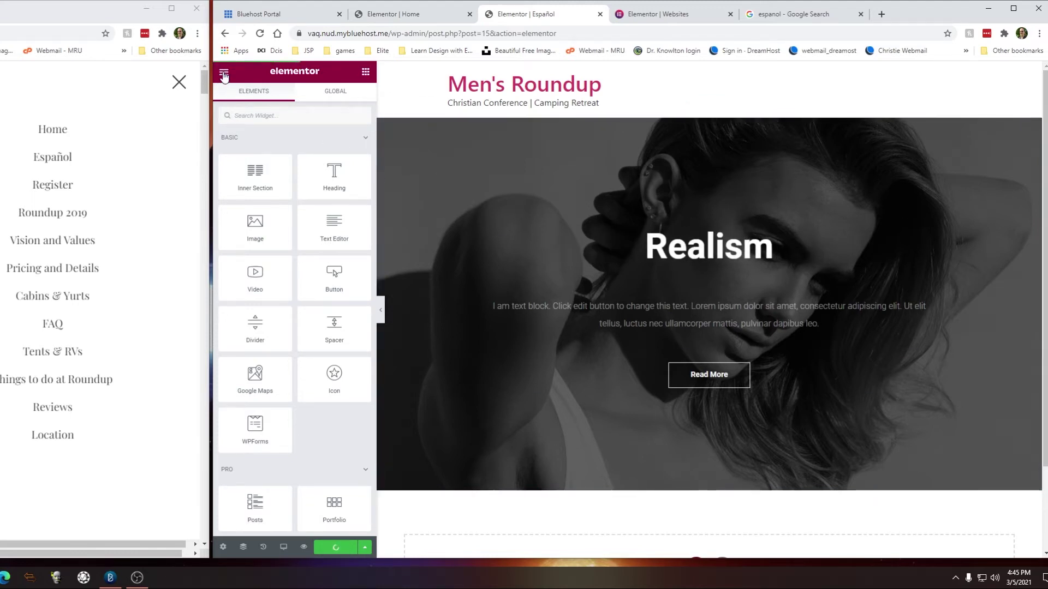
click(224, 75)
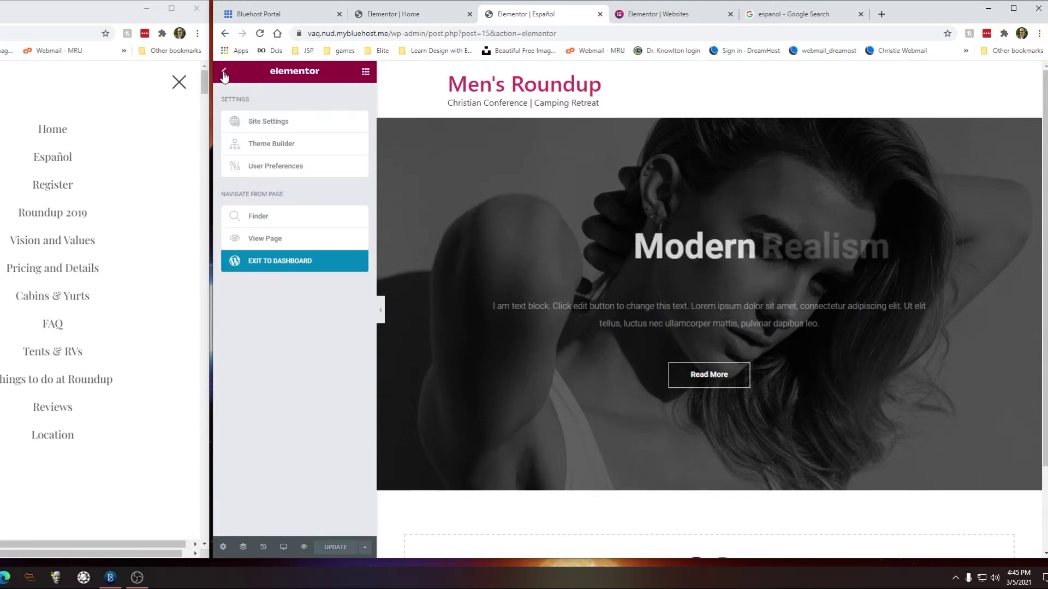
click(270, 240)
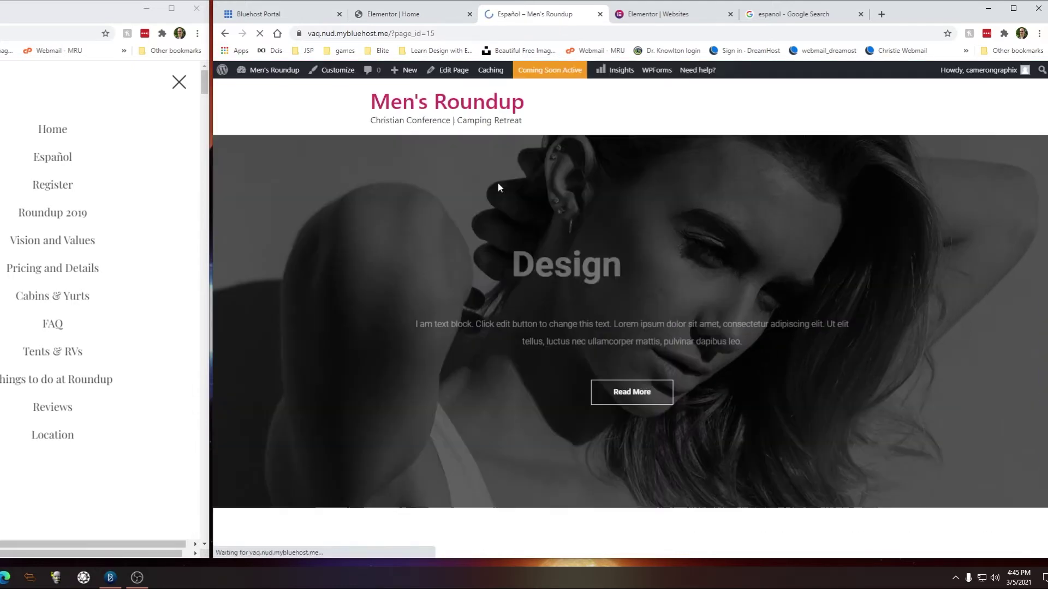
Step: View the live Home page and compare its area above the hero section with the live Español page
click(406, 14)
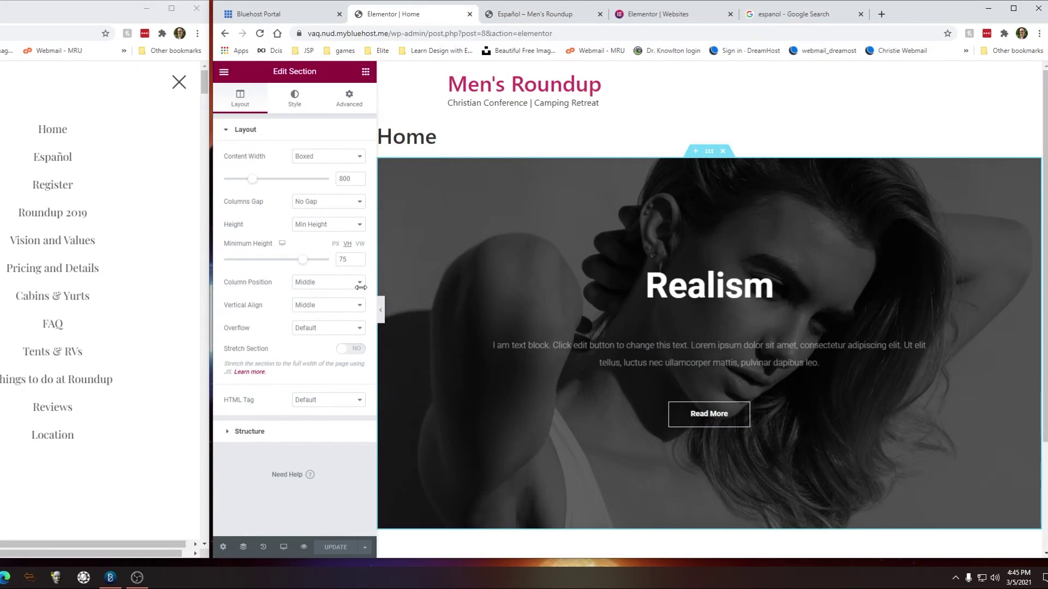
click(223, 73)
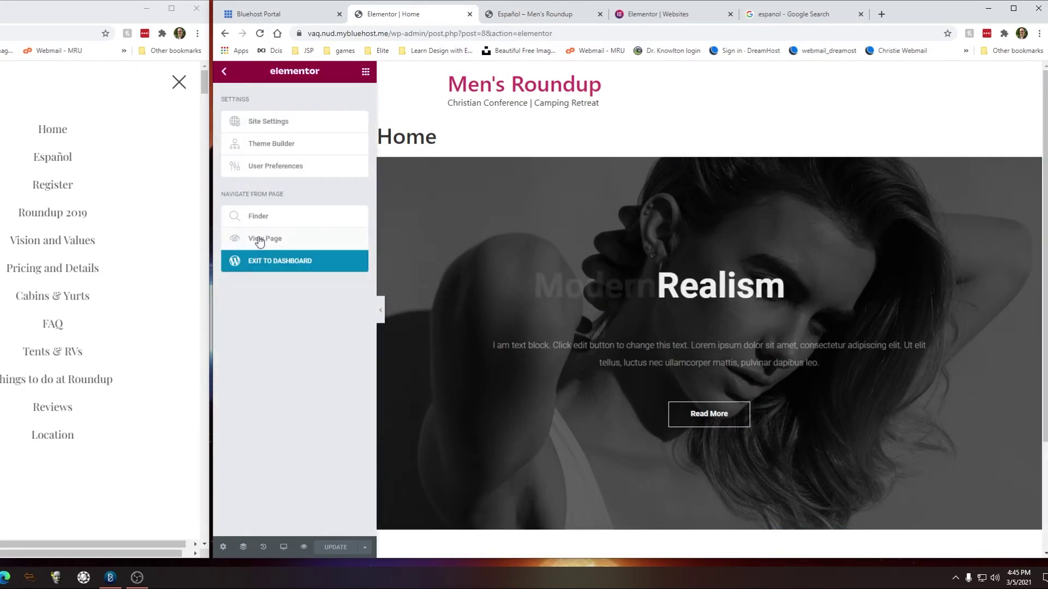
click(268, 260)
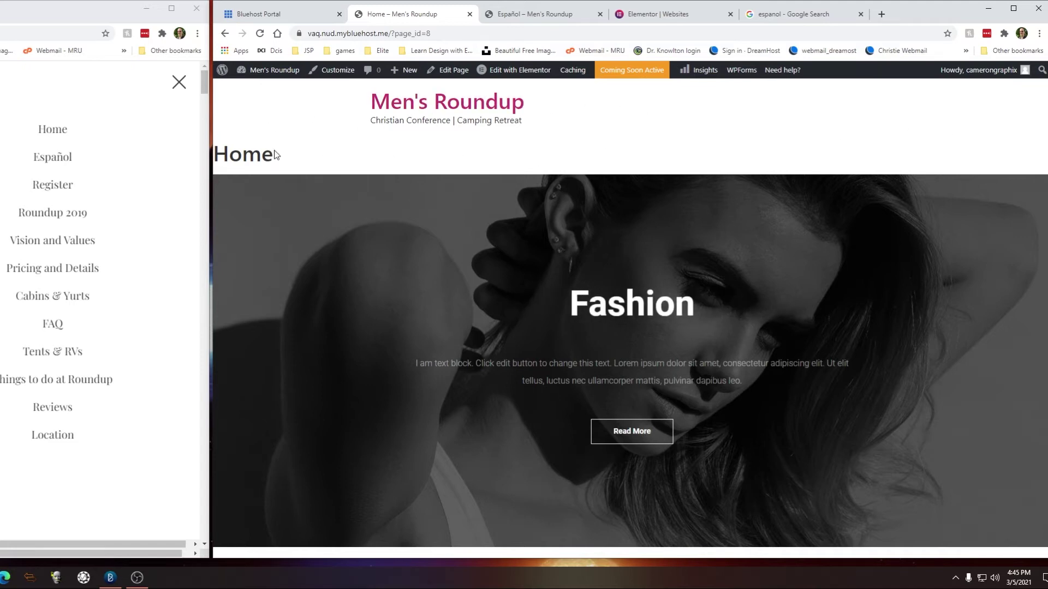
click(543, 17)
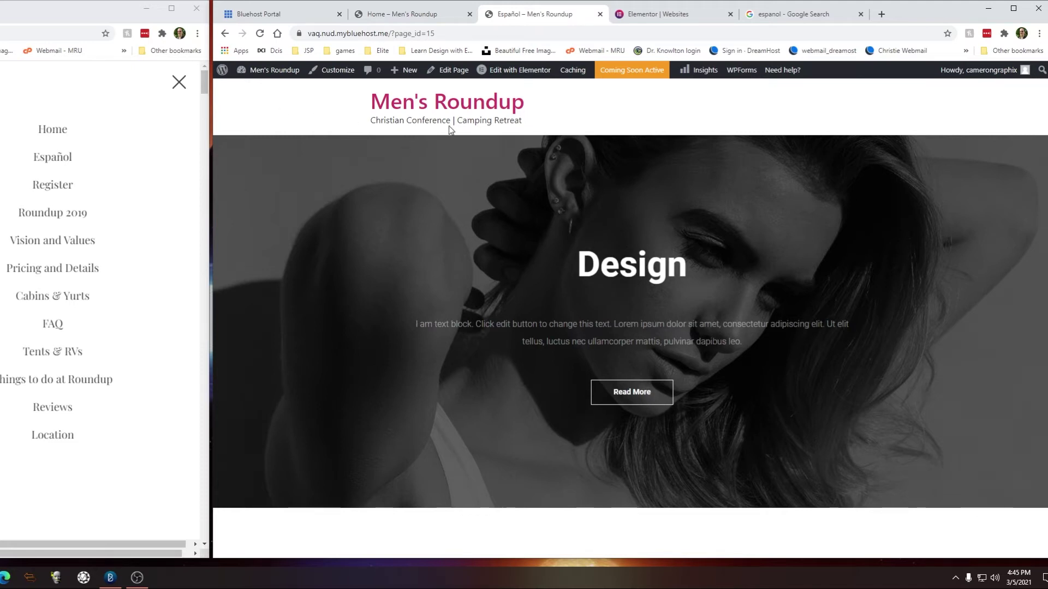
click(414, 14)
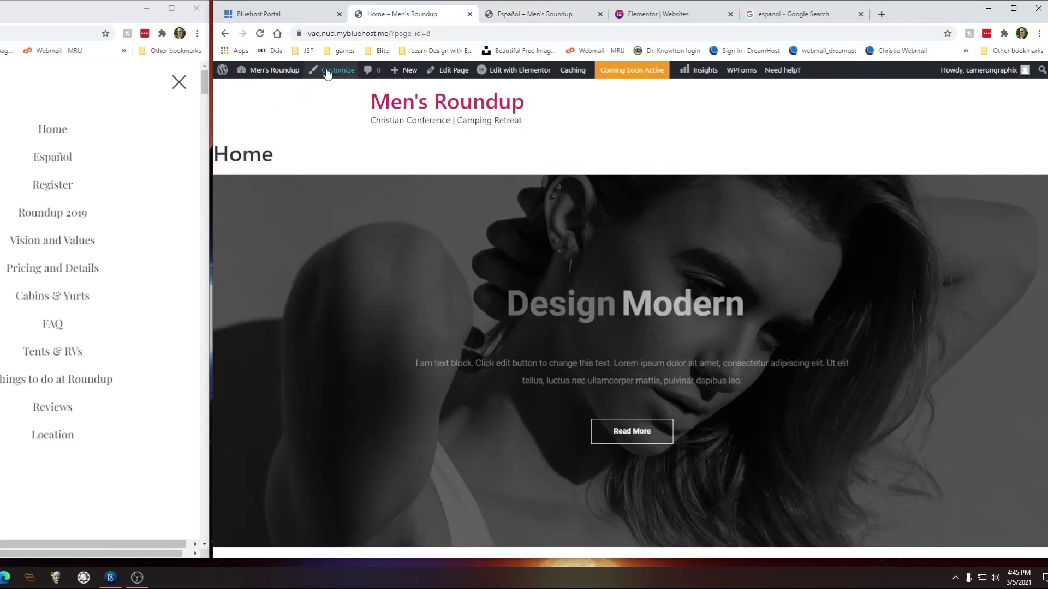
Step: Set the Home page's template to Elementor Full Width in its page attributes and update the page
click(448, 70)
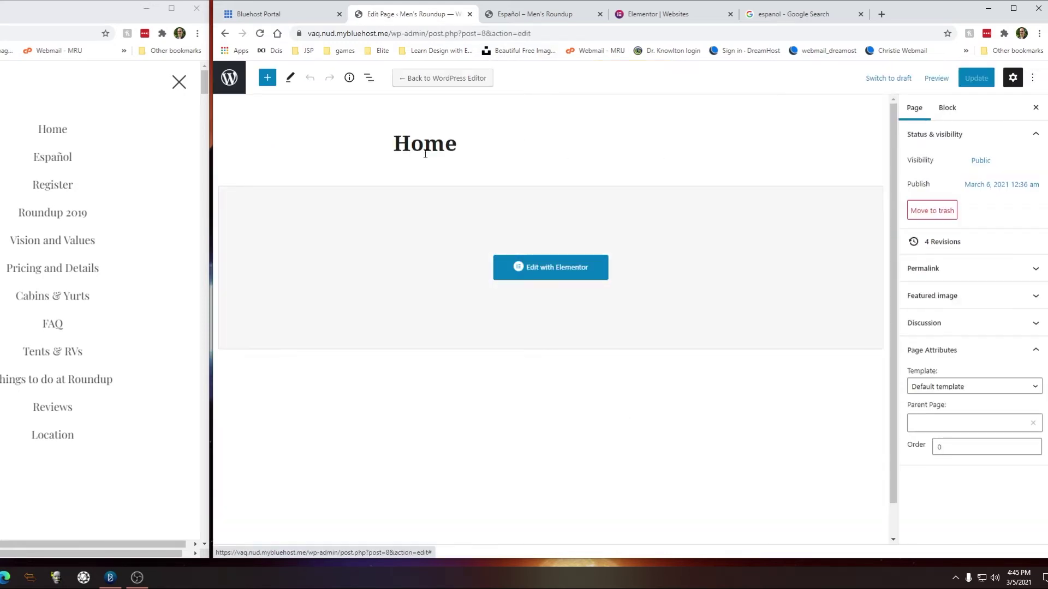
click(946, 388)
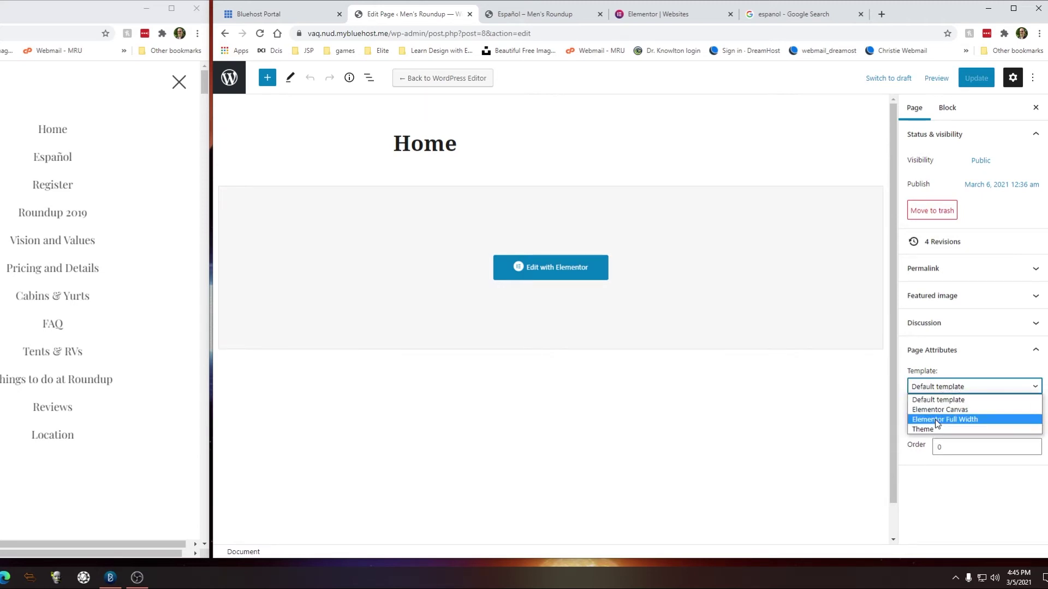
click(941, 420)
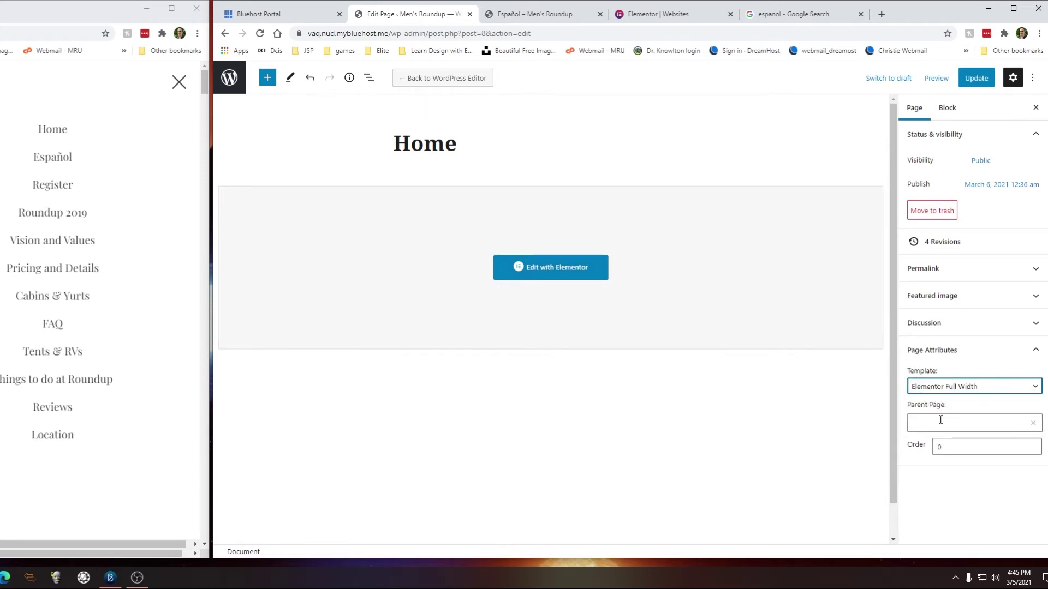
click(974, 78)
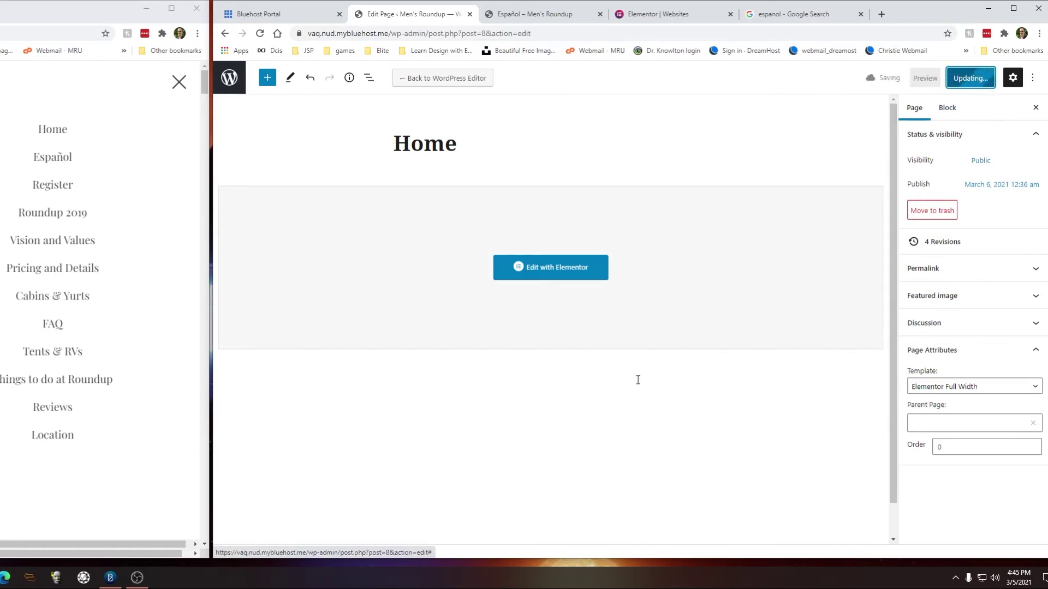
click(952, 388)
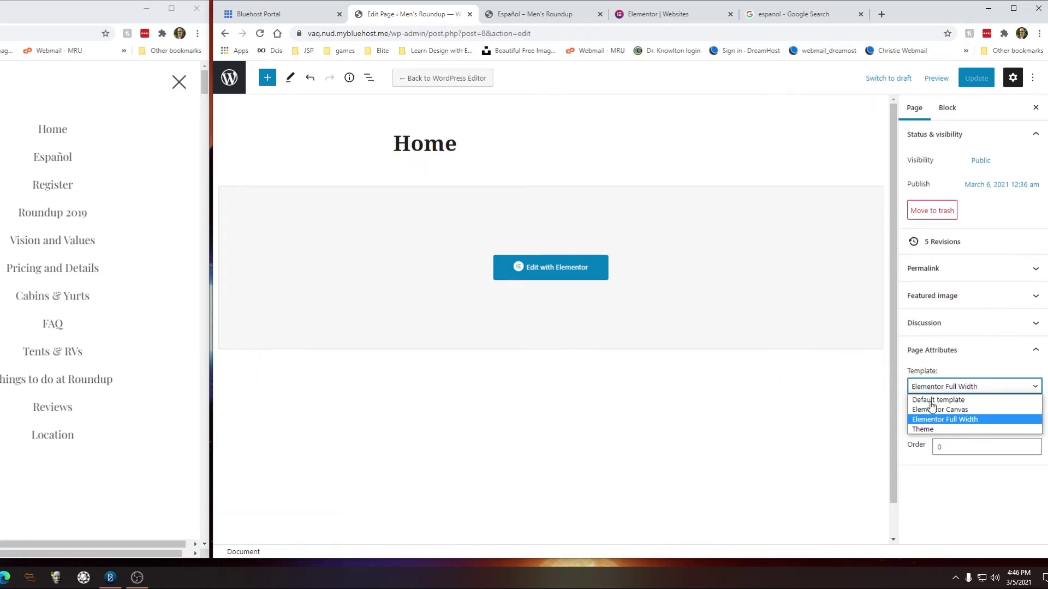
click(824, 461)
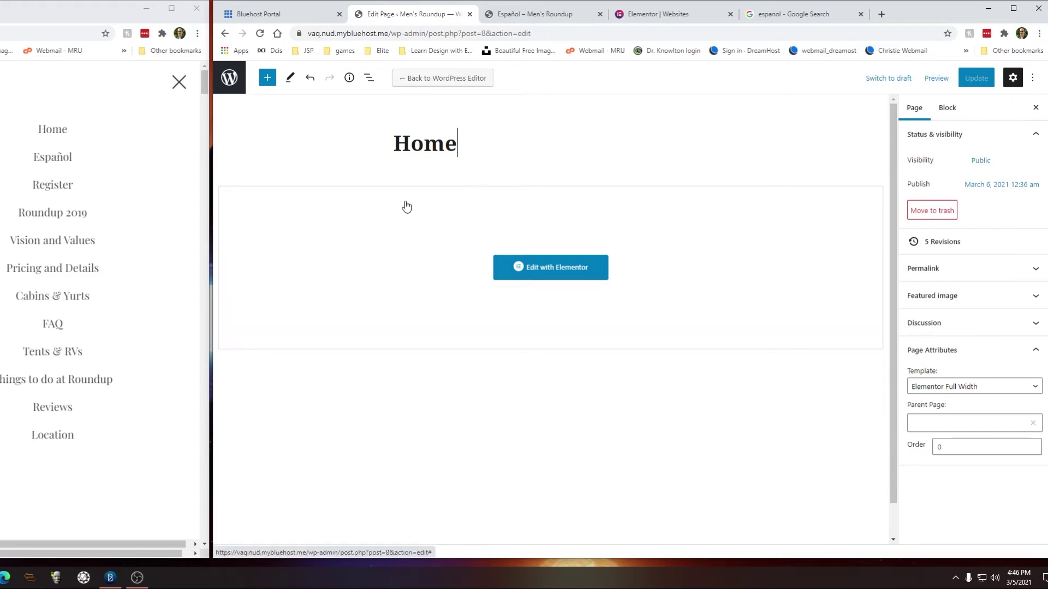
Step: Leave the Home page editor for the WordPress page list and close the browser tab with the live Español page
click(230, 79)
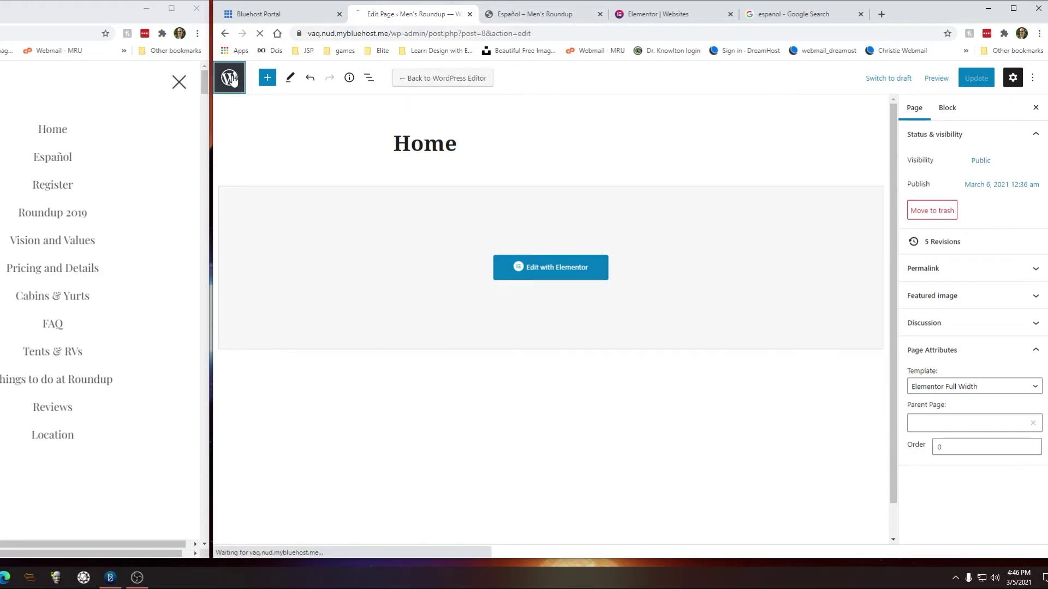
click(584, 15)
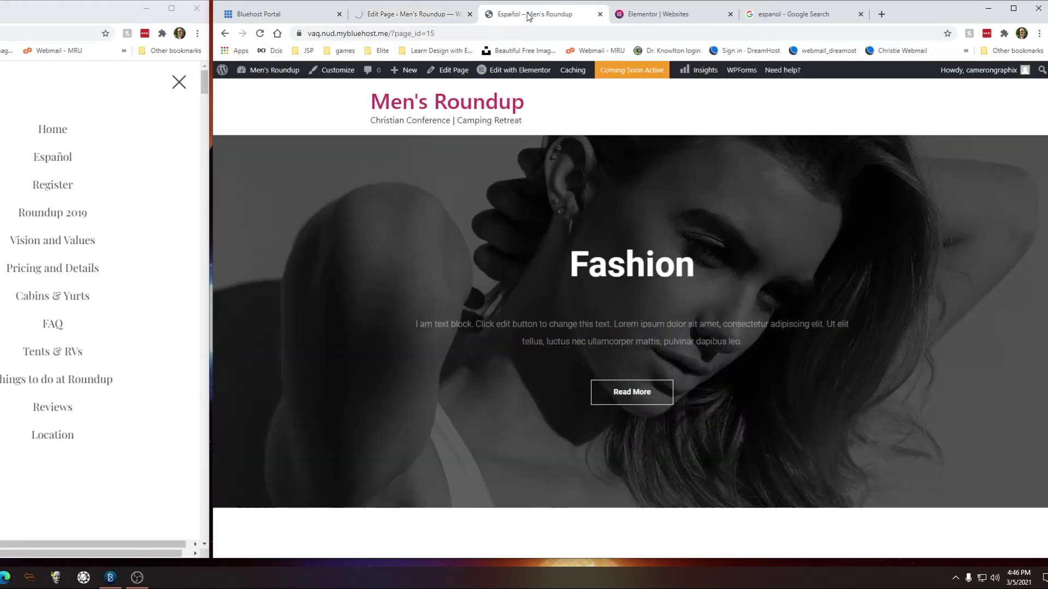
click(599, 14)
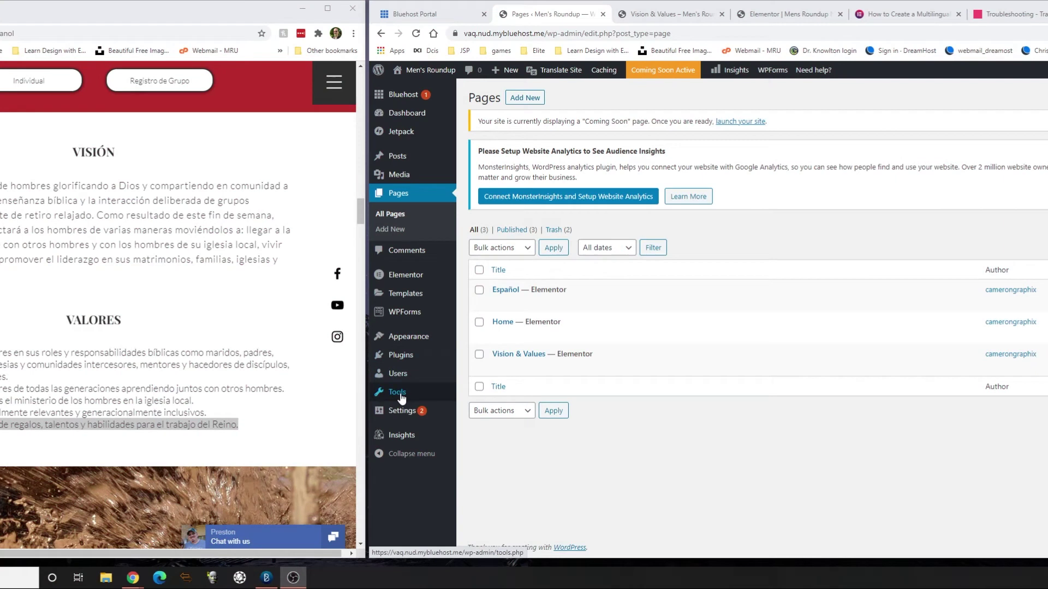
Step: Check the web address of the live Vision & Values page and return to the WordPress page list
mouse_move(397, 412)
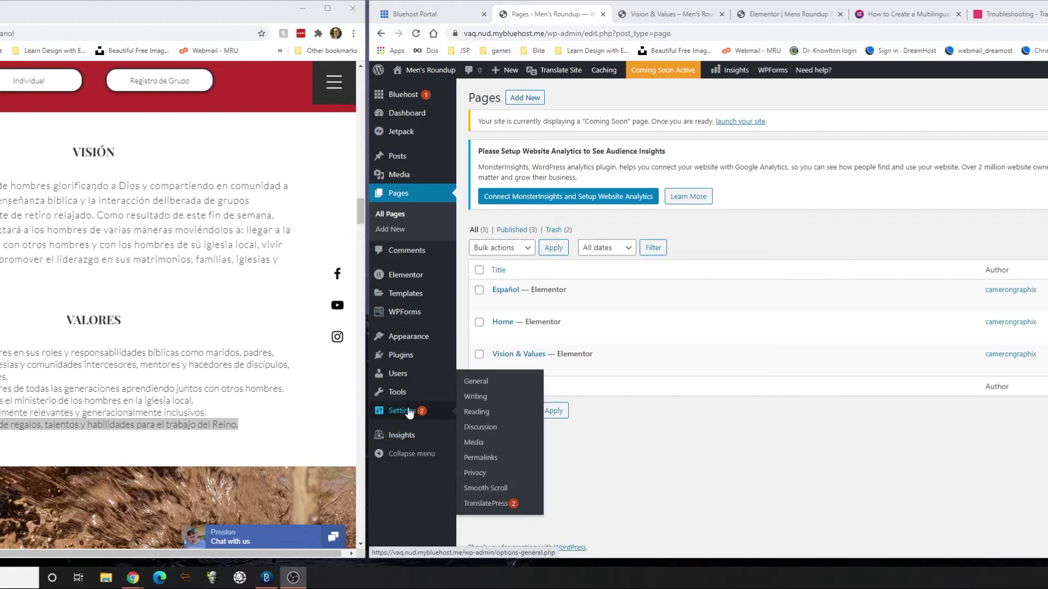
click(665, 16)
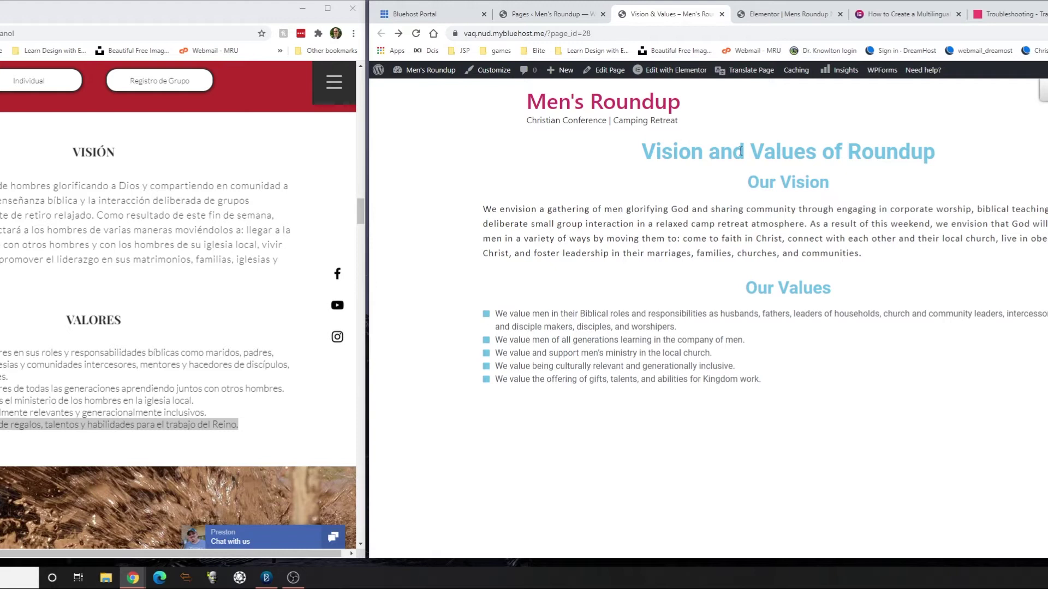
click(567, 16)
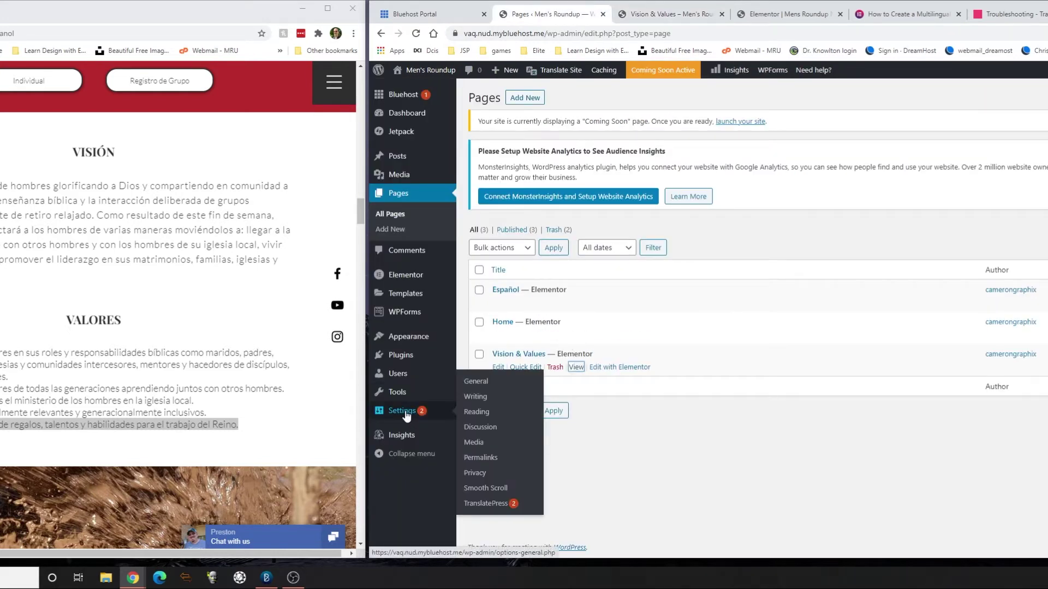
Step: Set the site's permalink structure to Post name and save the changes
click(474, 459)
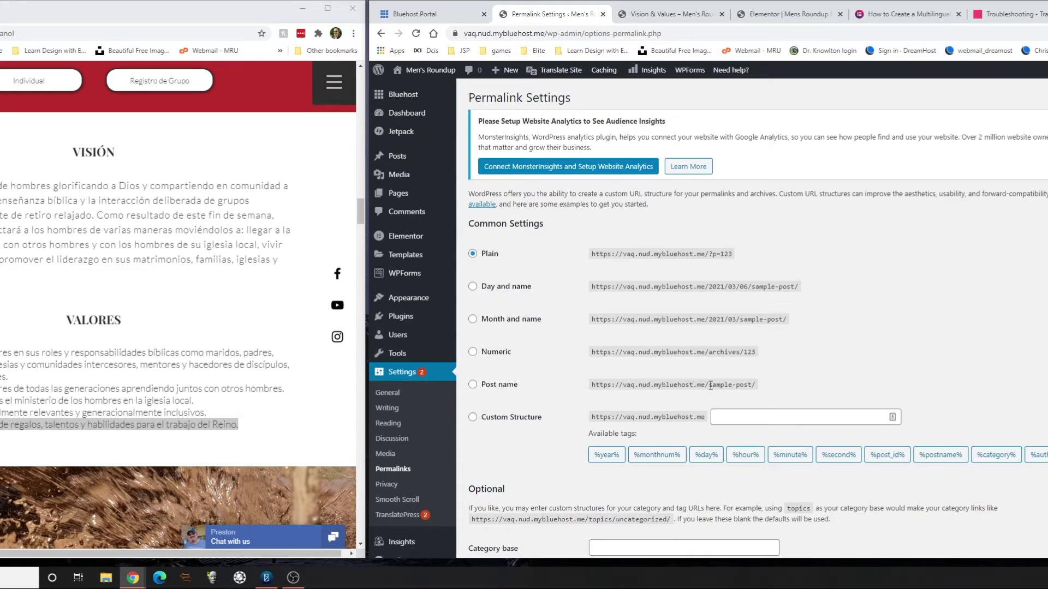
click(471, 385)
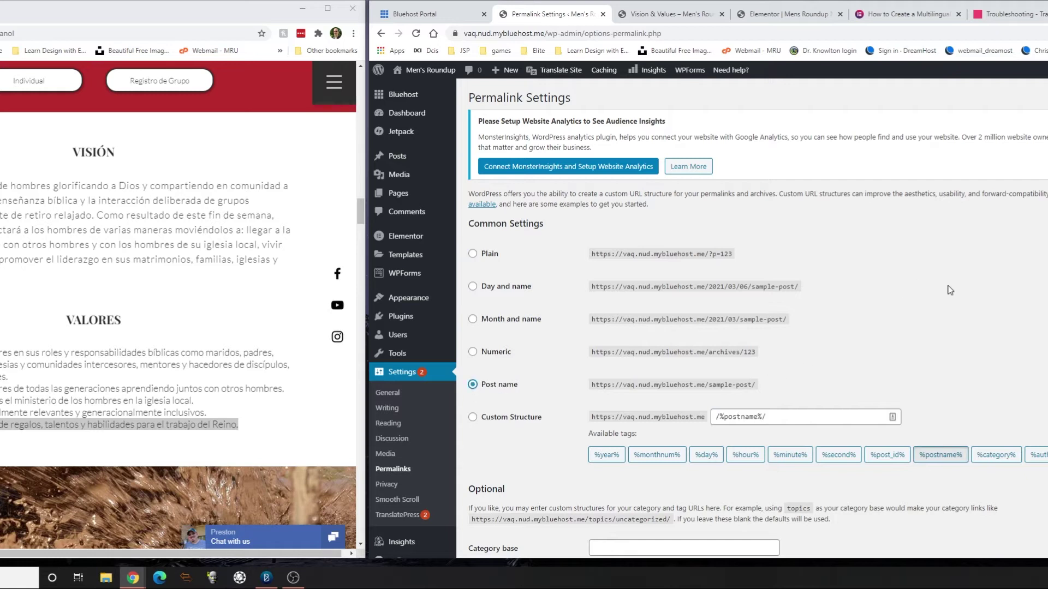
scroll(945, 344, down, 1)
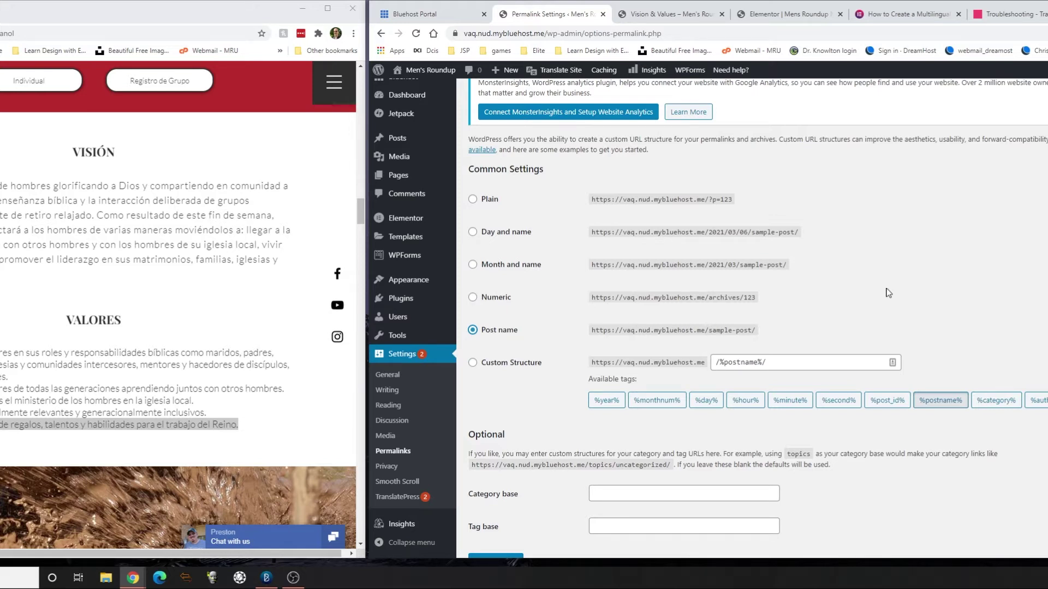
scroll(849, 316, down, 1)
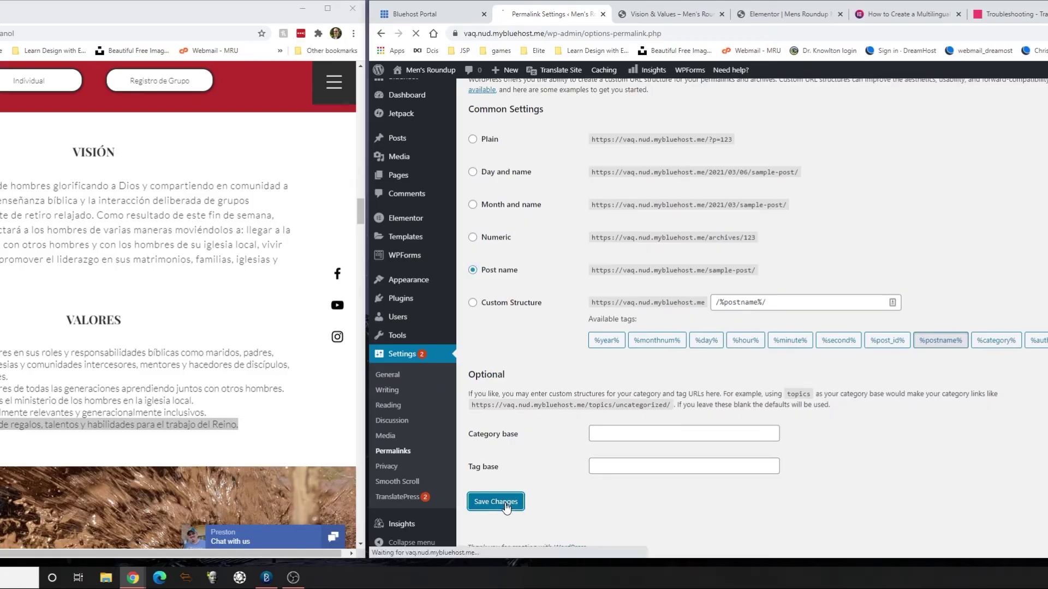
click(510, 499)
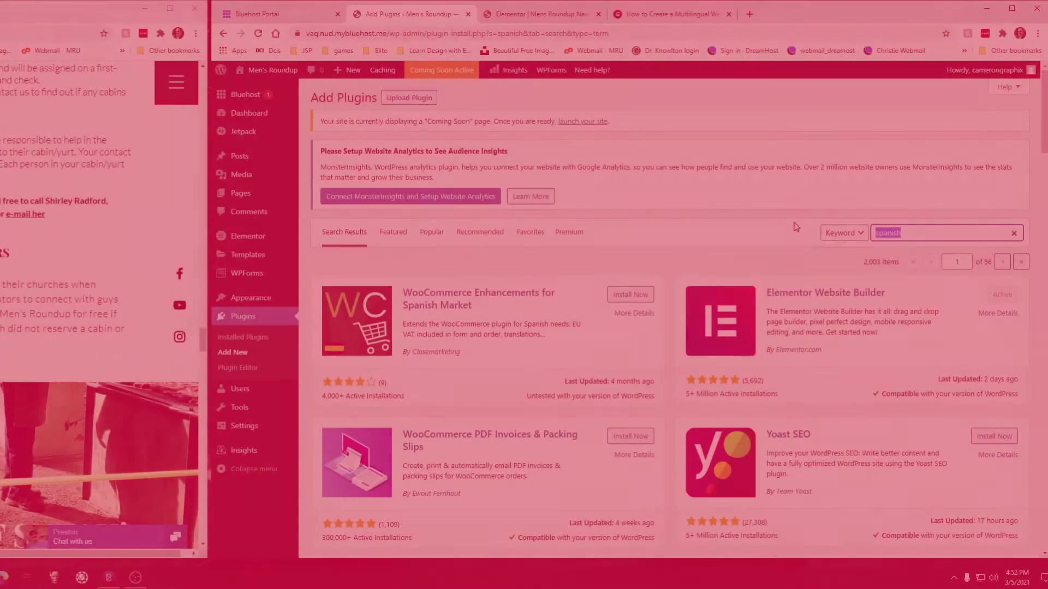
Step: Search the WordPress plugin directory for "translate" and look through the offered translation plugins
text(translate)
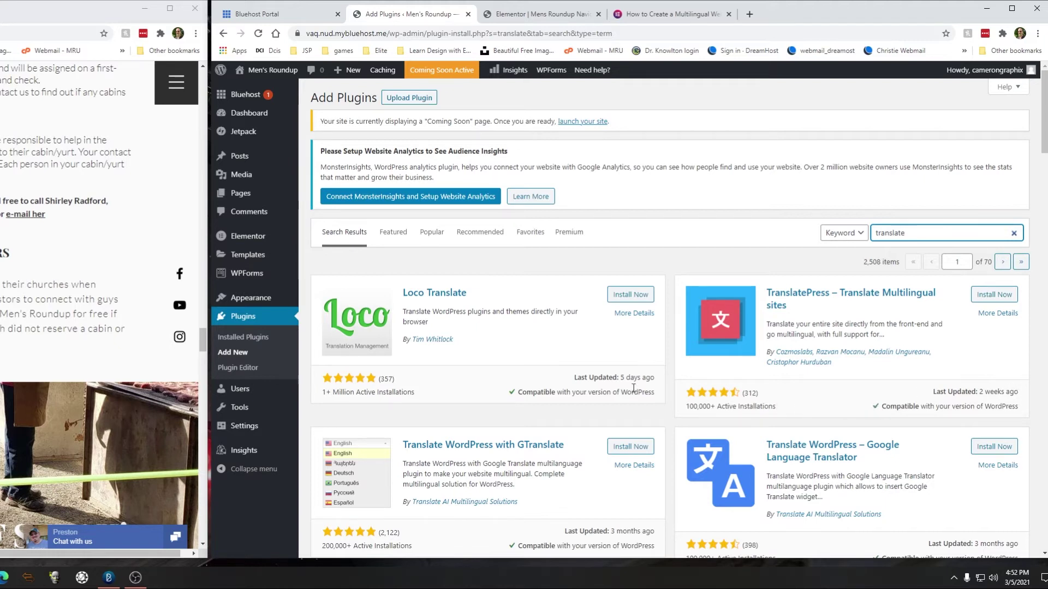
scroll(620, 383, down, 2)
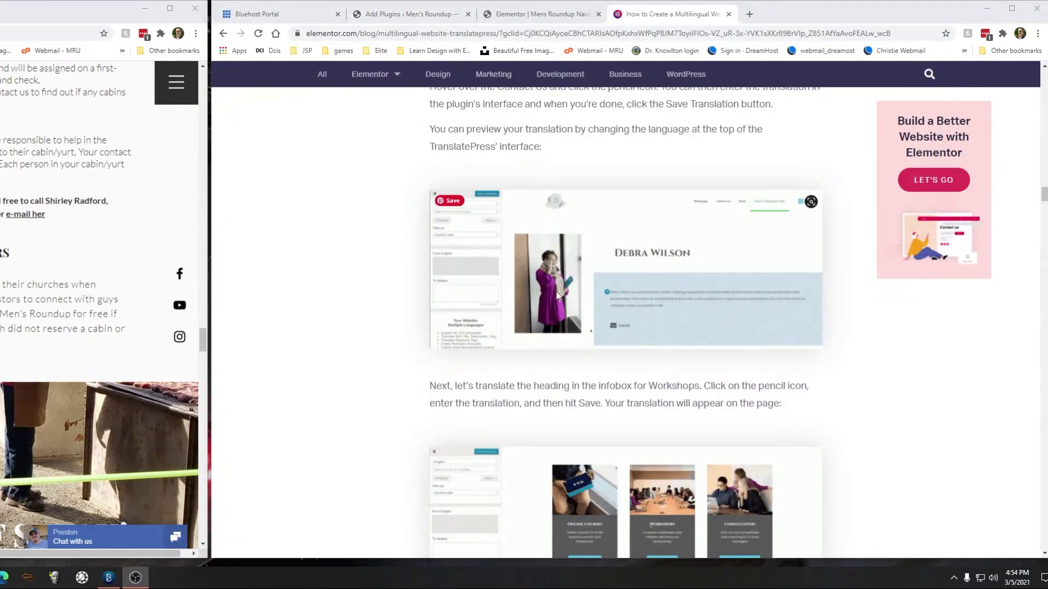
Step: Consult the Elementor article on translating with TranslatePress, and install and activate the TranslatePress – Translate Multilingual sites plugin
scroll(353, 173, up, 2)
scroll(354, 172, down, 1)
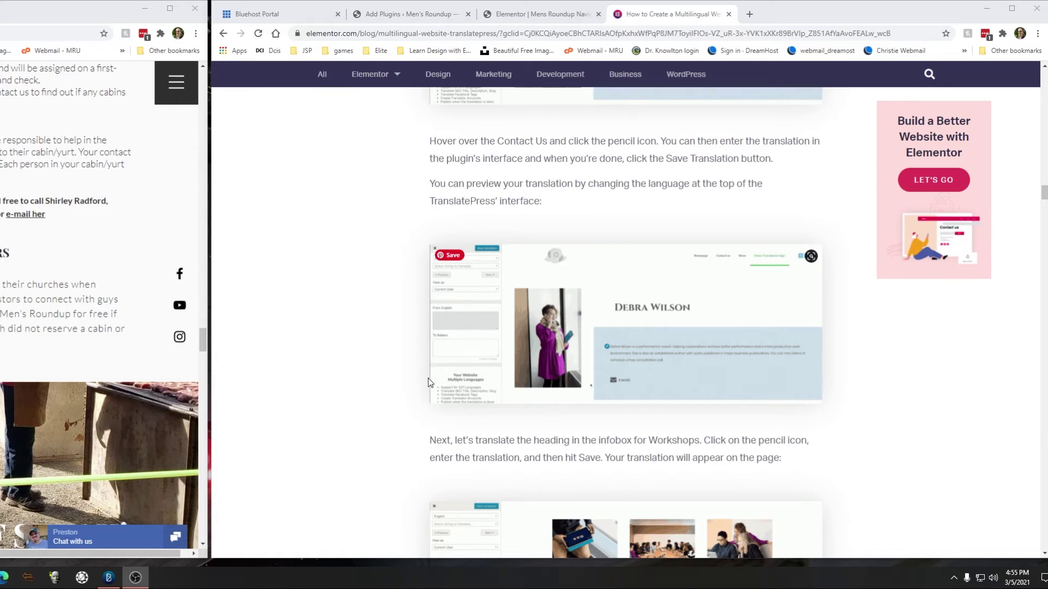
scroll(375, 367, down, 3)
scroll(393, 367, up, 10)
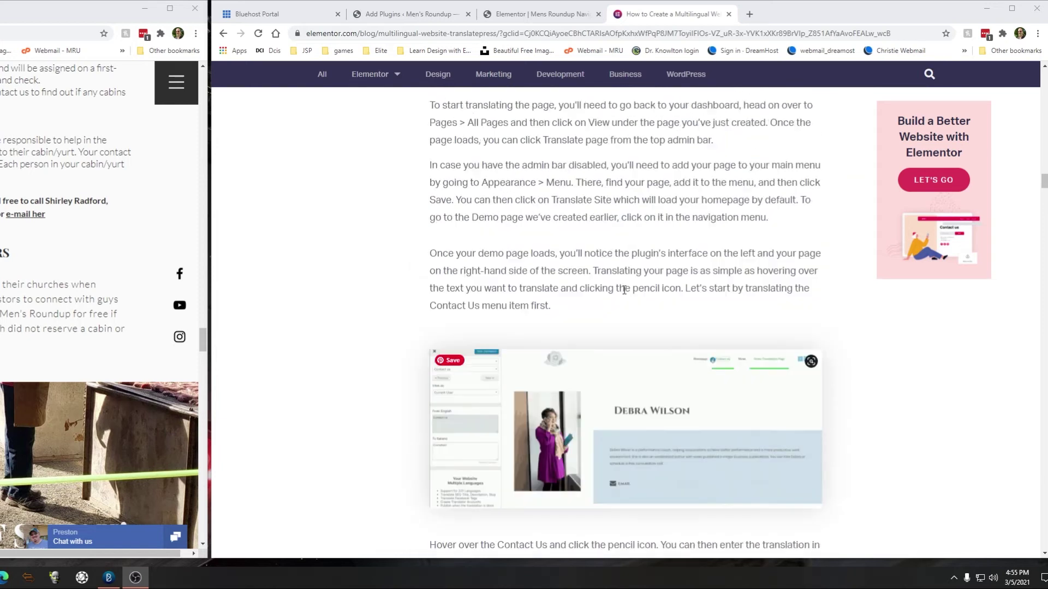
scroll(624, 290, up, 3)
click(525, 18)
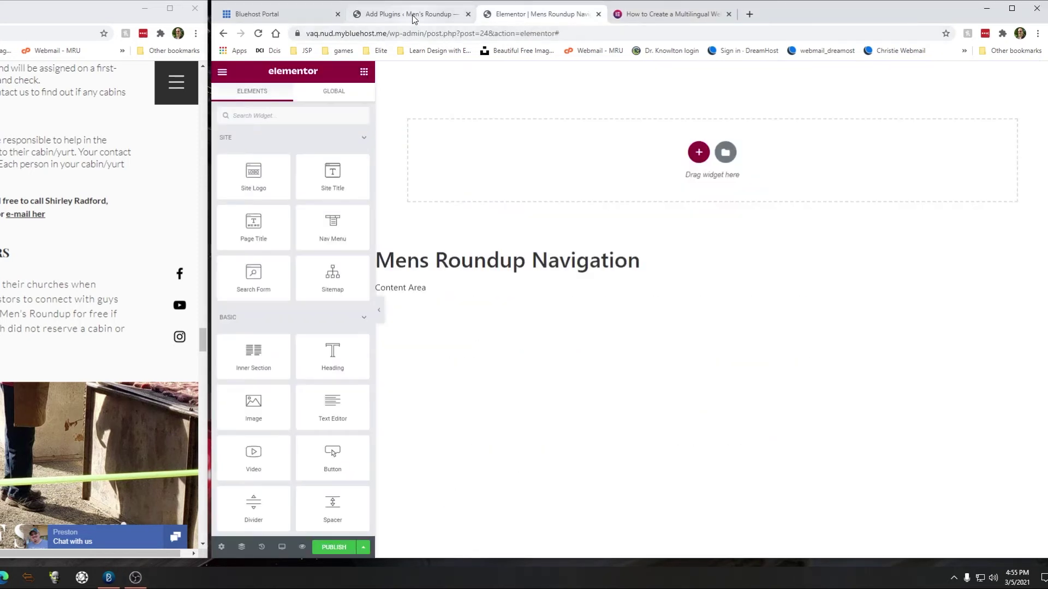
click(413, 16)
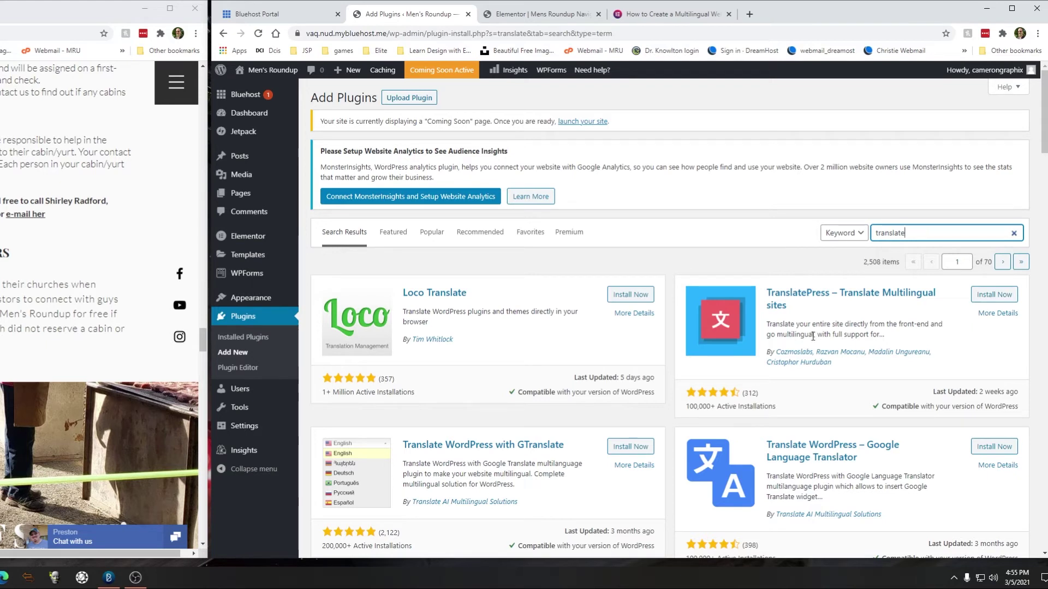
click(994, 298)
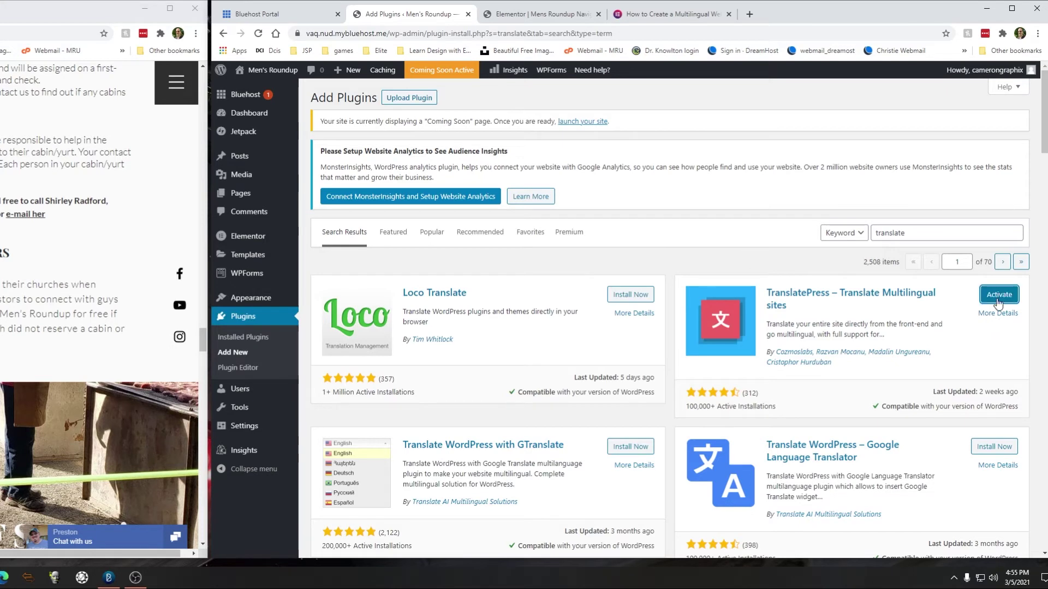
click(999, 296)
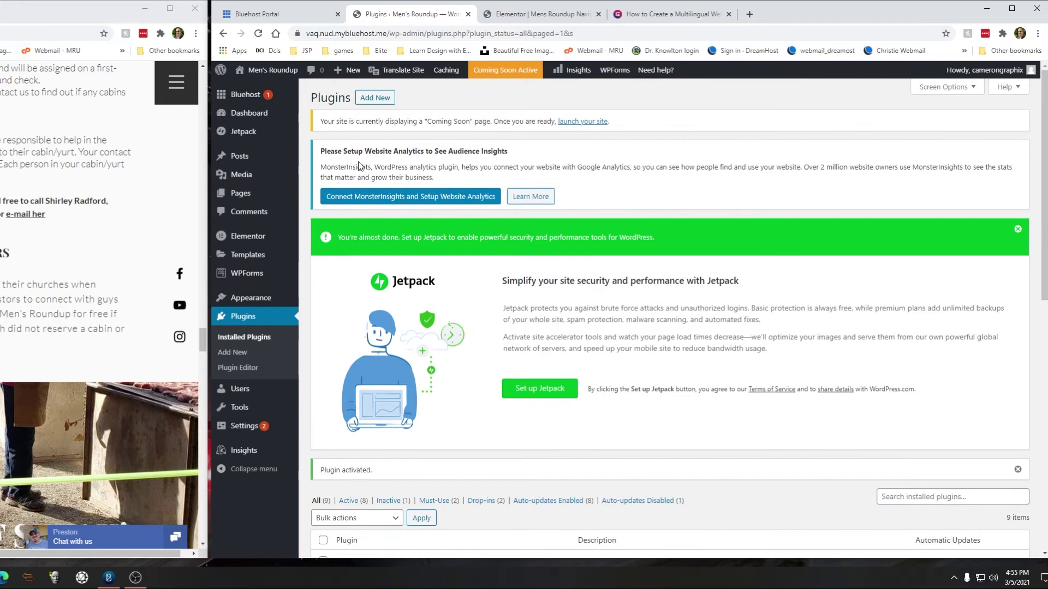
scroll(300, 393, down, 8)
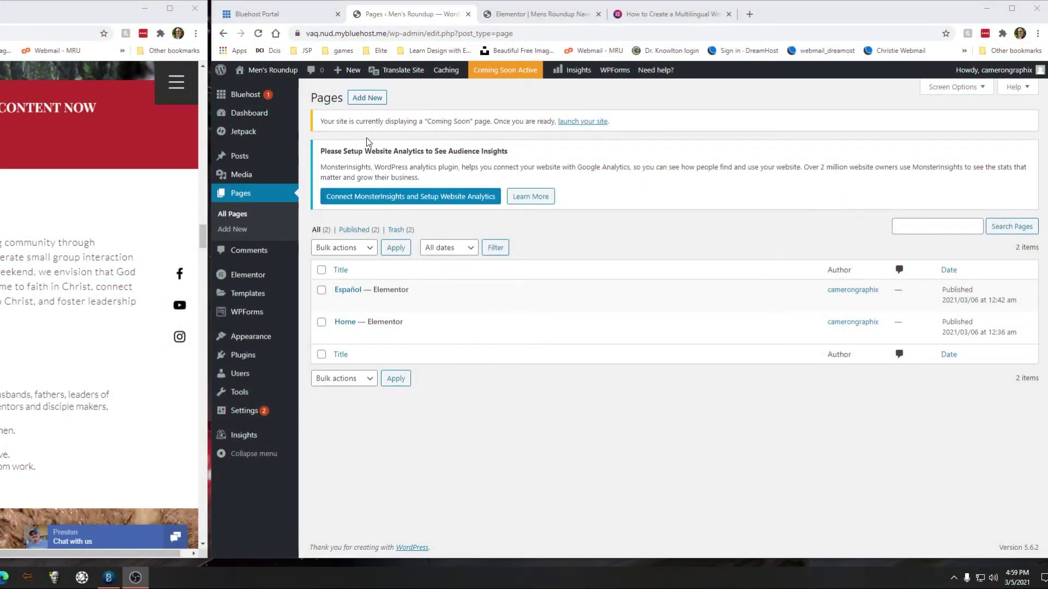
Step: Create a new WordPress page titled "Vision & Values"
click(367, 98)
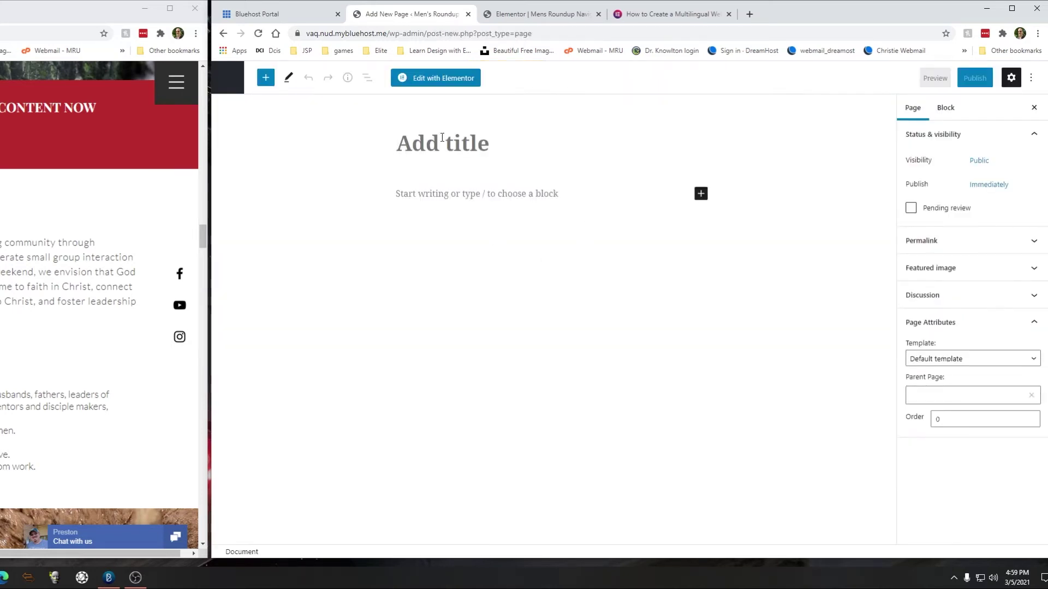
text(Visiion)
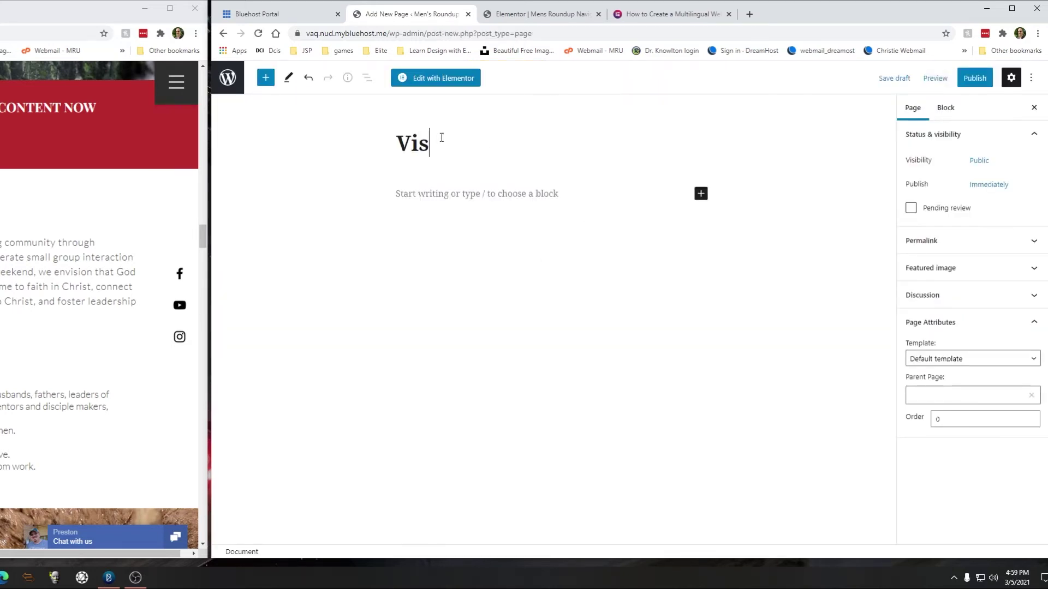
key(BackSpace)
key(BackSpace)
key(BackSpace)
text(on)
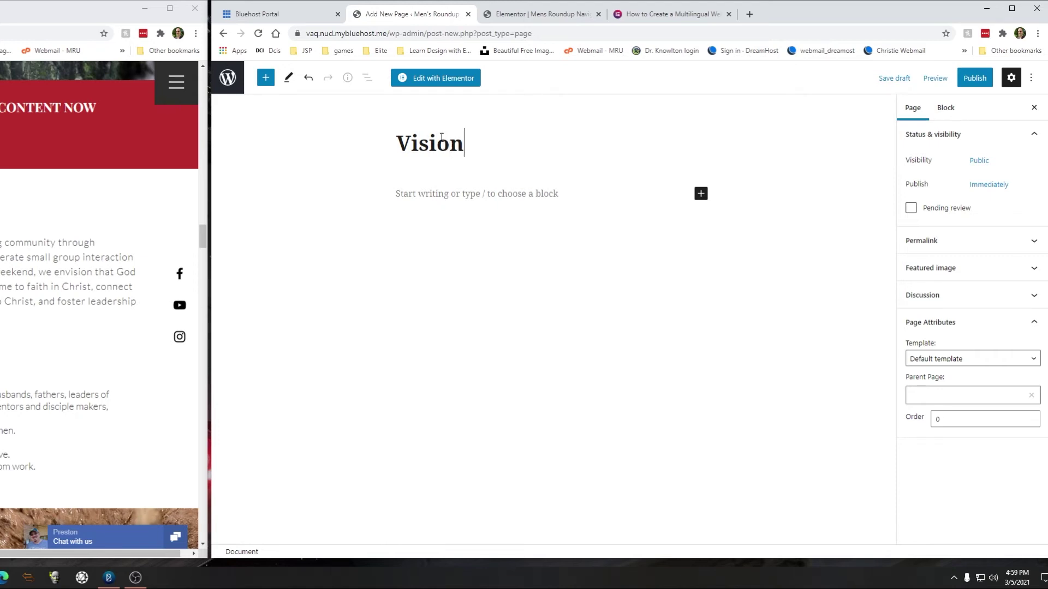
text( & Values)
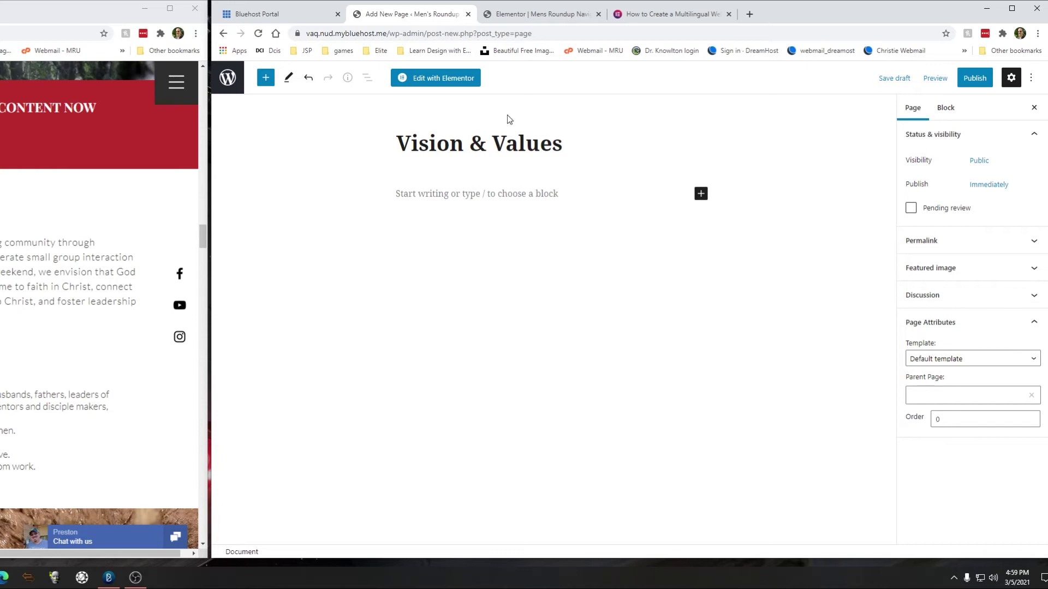
Step: Publish the Vision & Values page with the Elementor Full Width template and open it for editing with Elementor
click(942, 361)
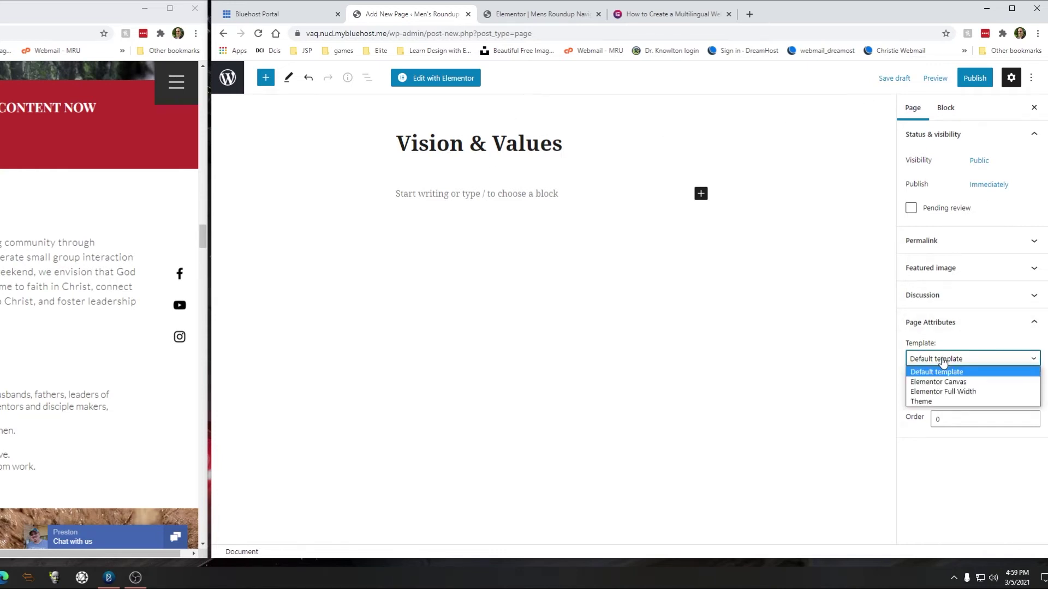
click(940, 392)
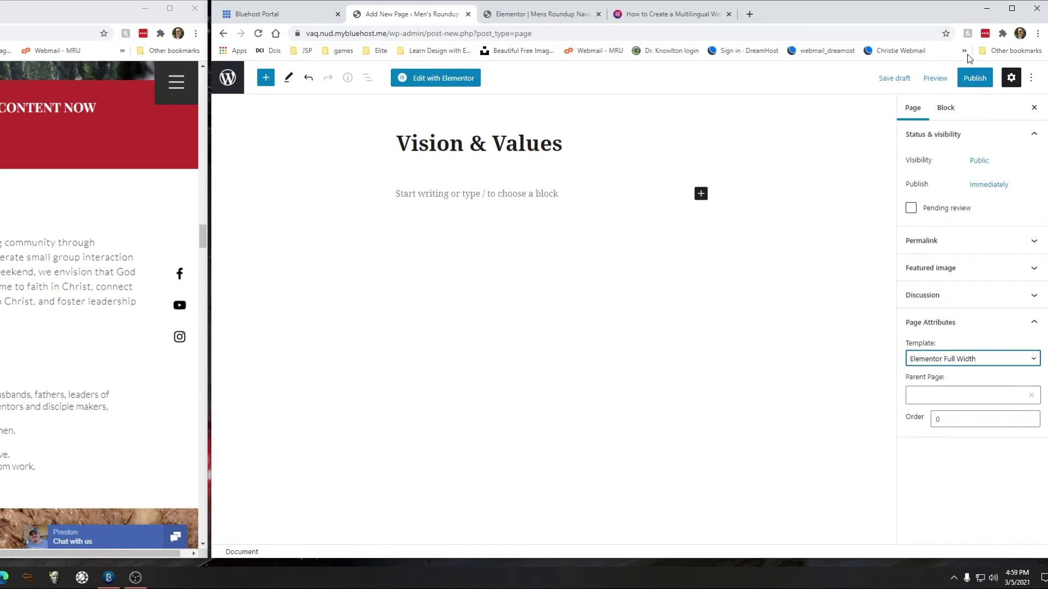
click(974, 78)
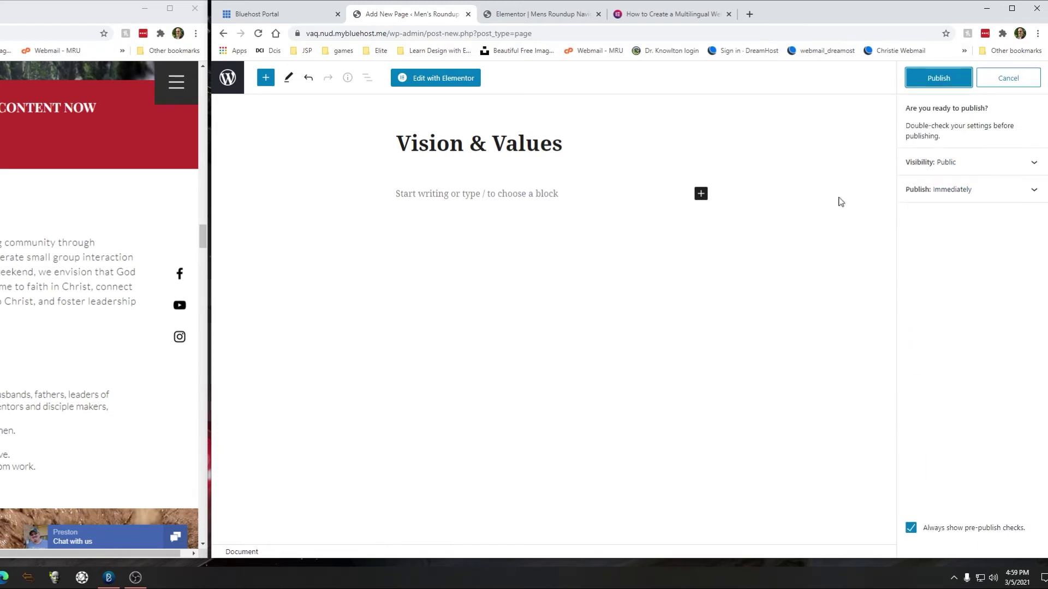
click(938, 78)
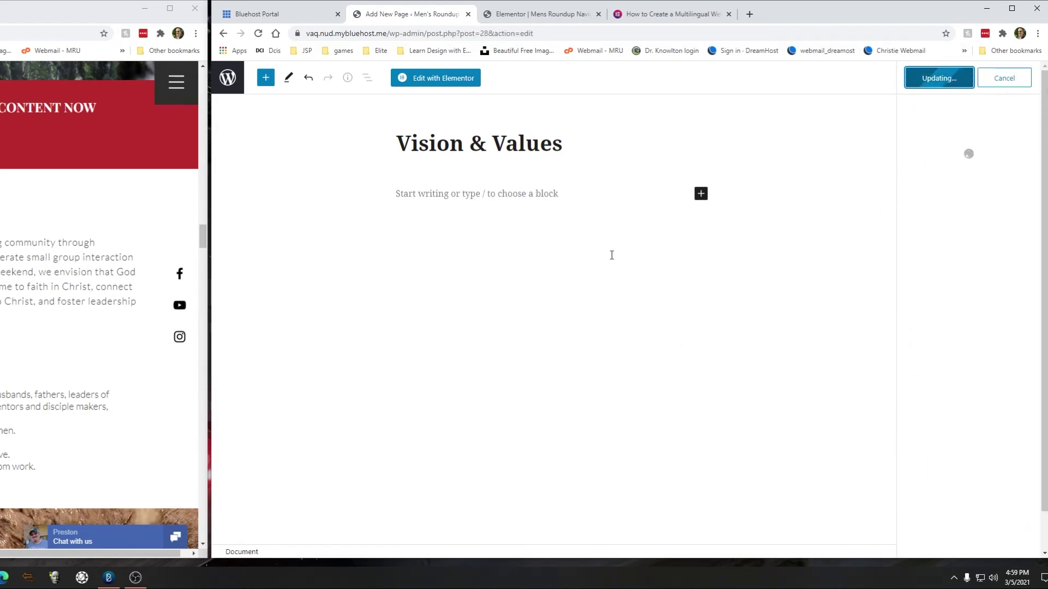
click(428, 79)
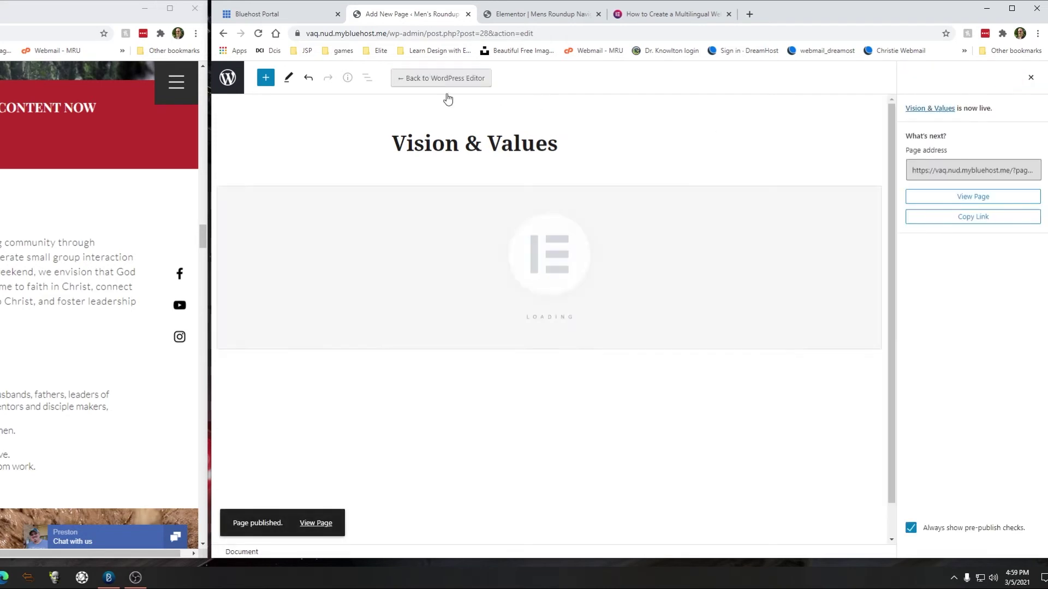
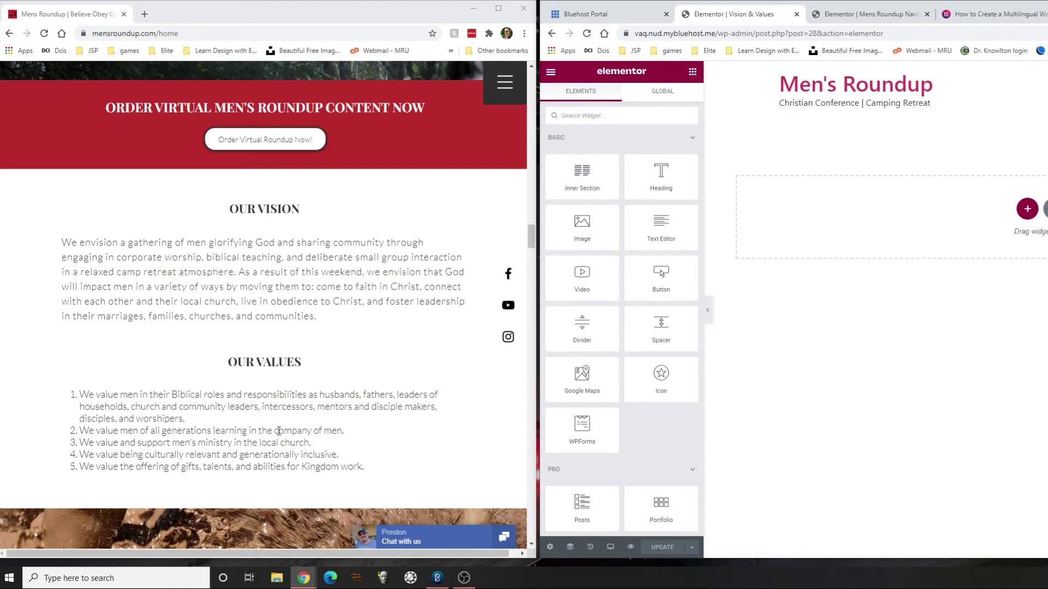
Step: Undo a trial heading placement and add an empty single-column section to the page instead
drag(657, 188, 960, 188)
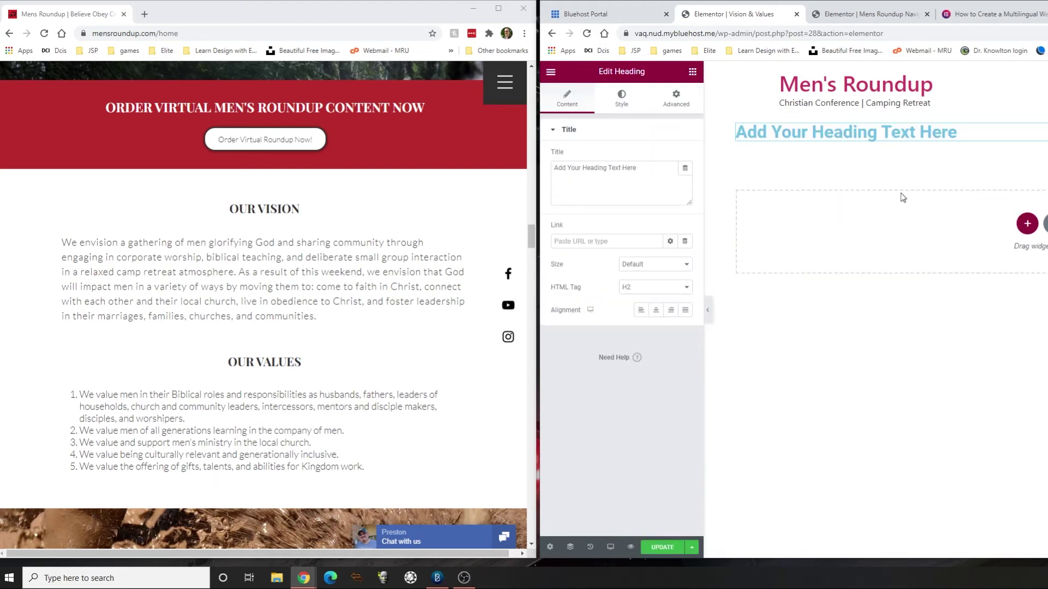
key(ctrl+z)
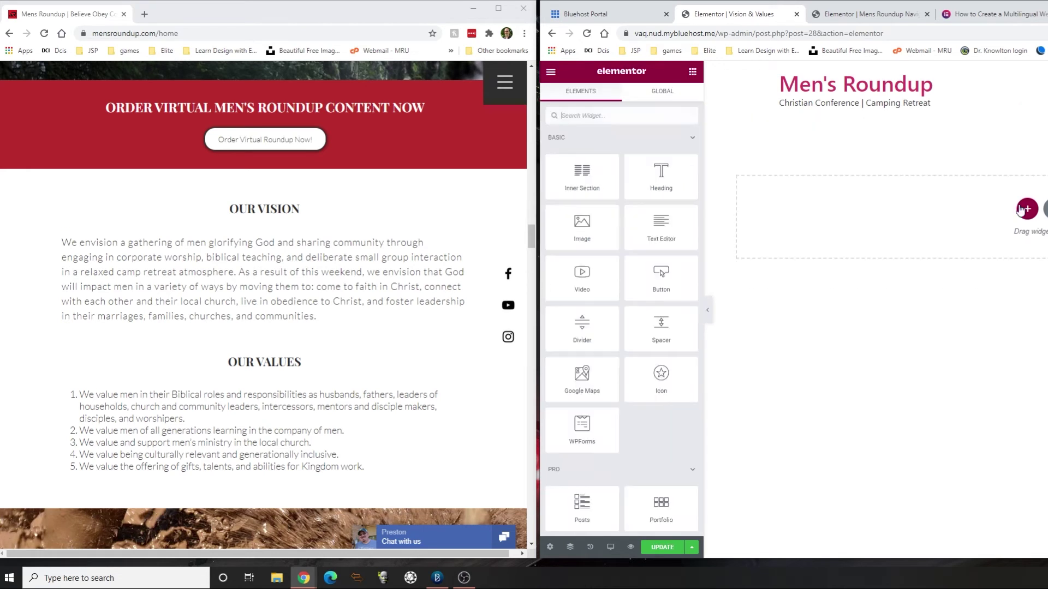
click(1027, 223)
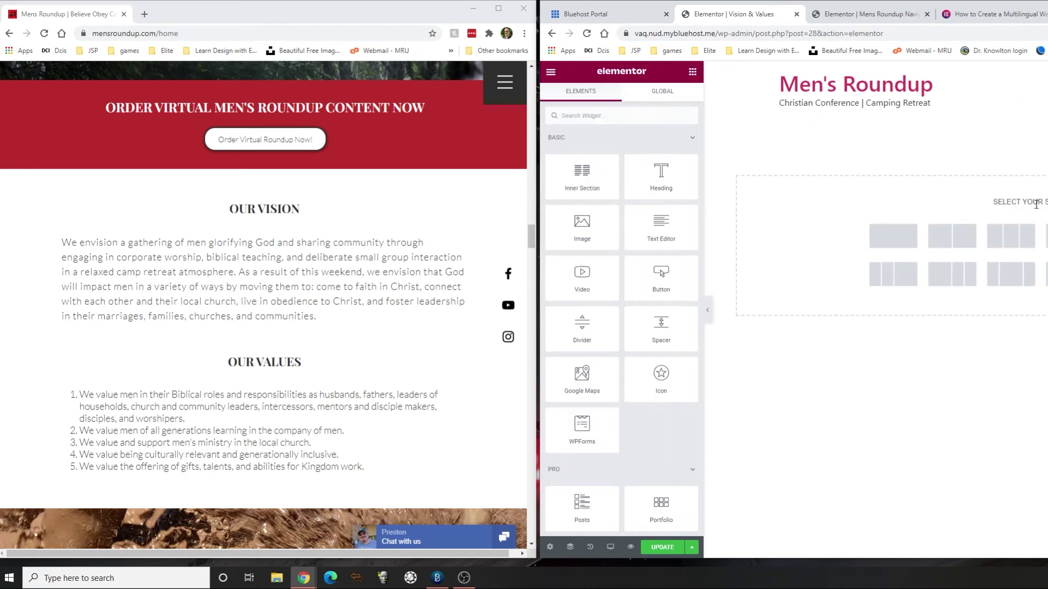
click(887, 249)
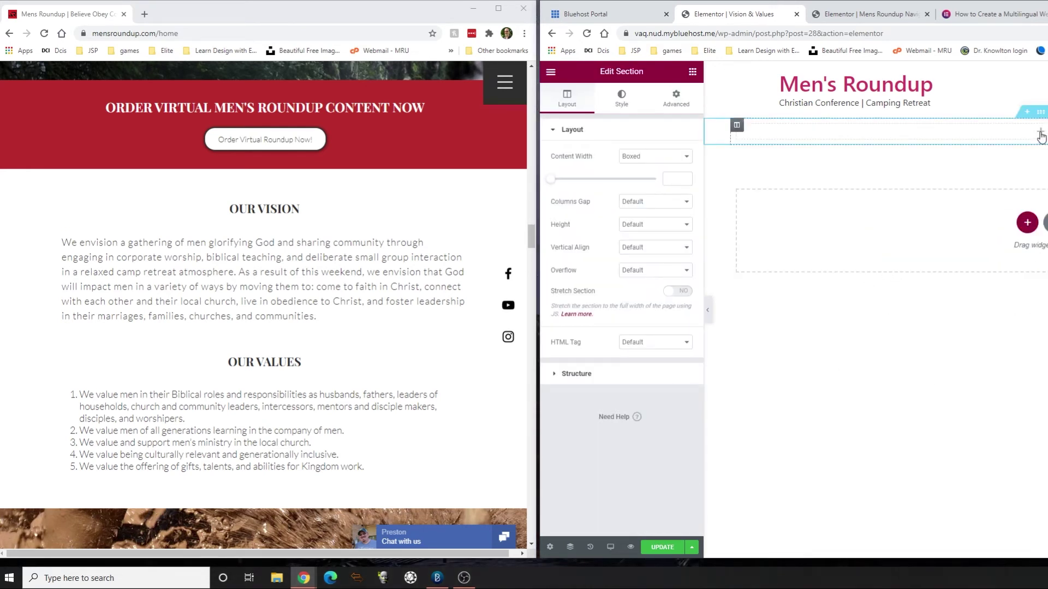
Step: Place a Heading widget in the new section, center it and set its HTML tag to H1
click(551, 77)
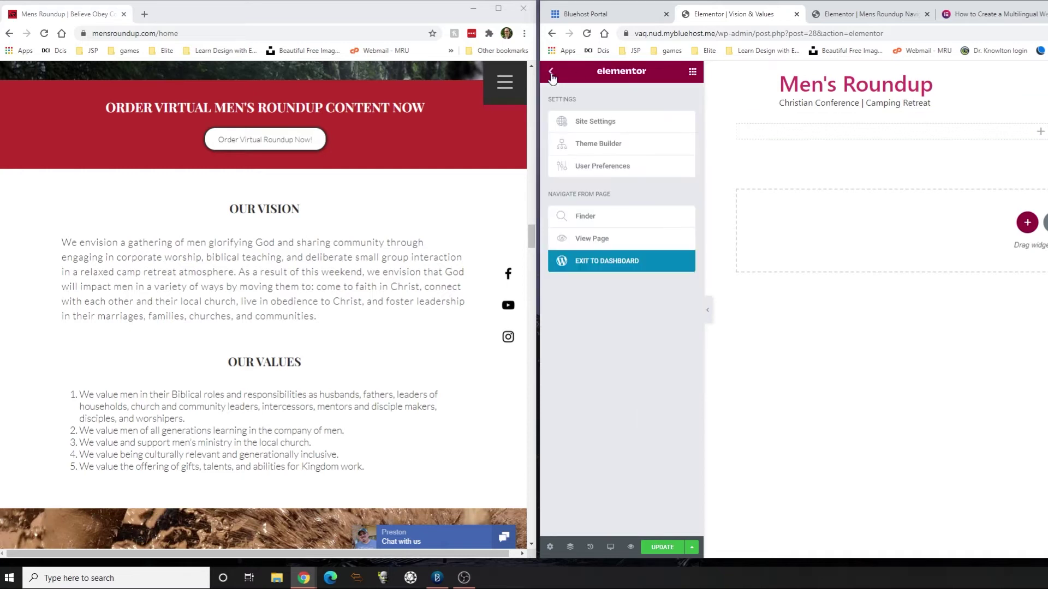
click(980, 136)
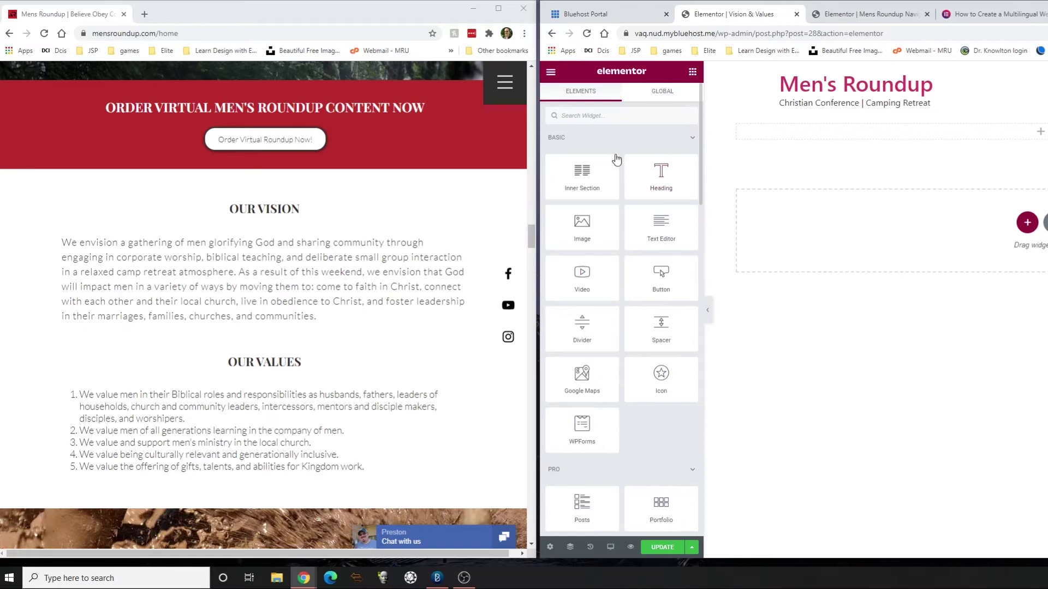
drag(660, 172, 1029, 134)
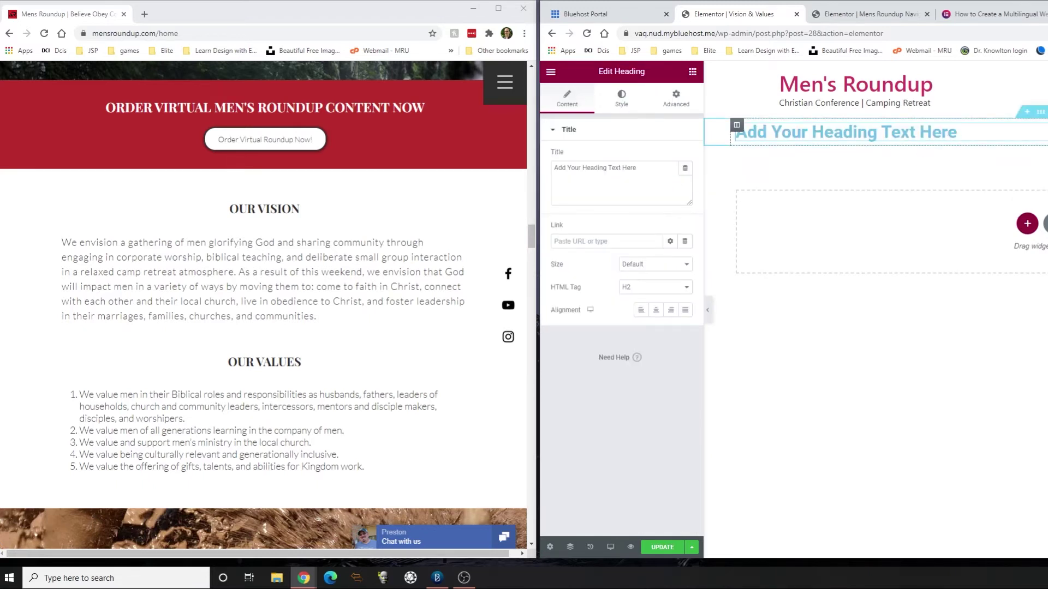
click(656, 310)
click(686, 287)
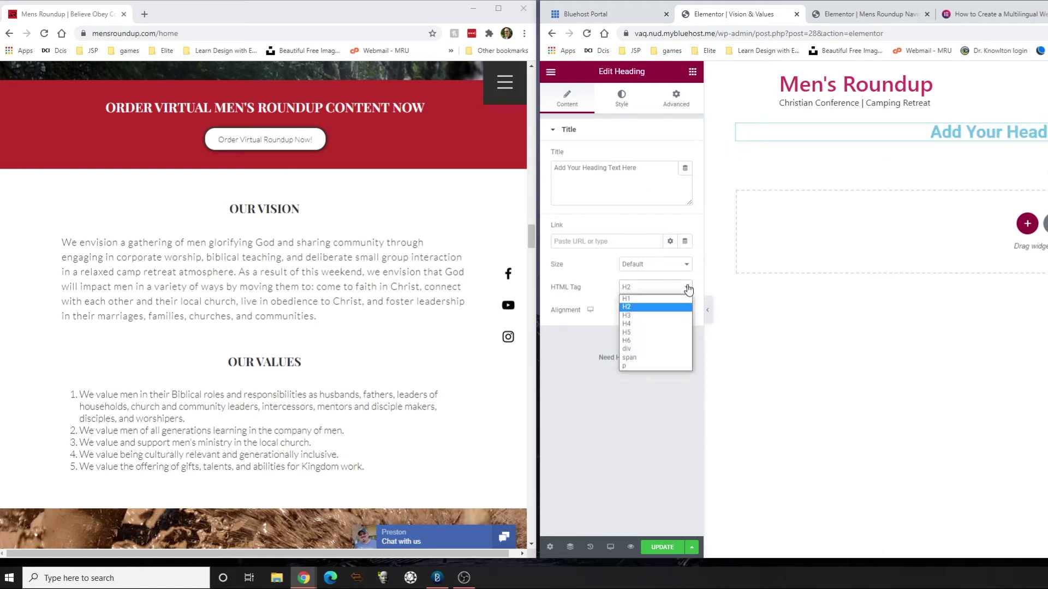
click(641, 298)
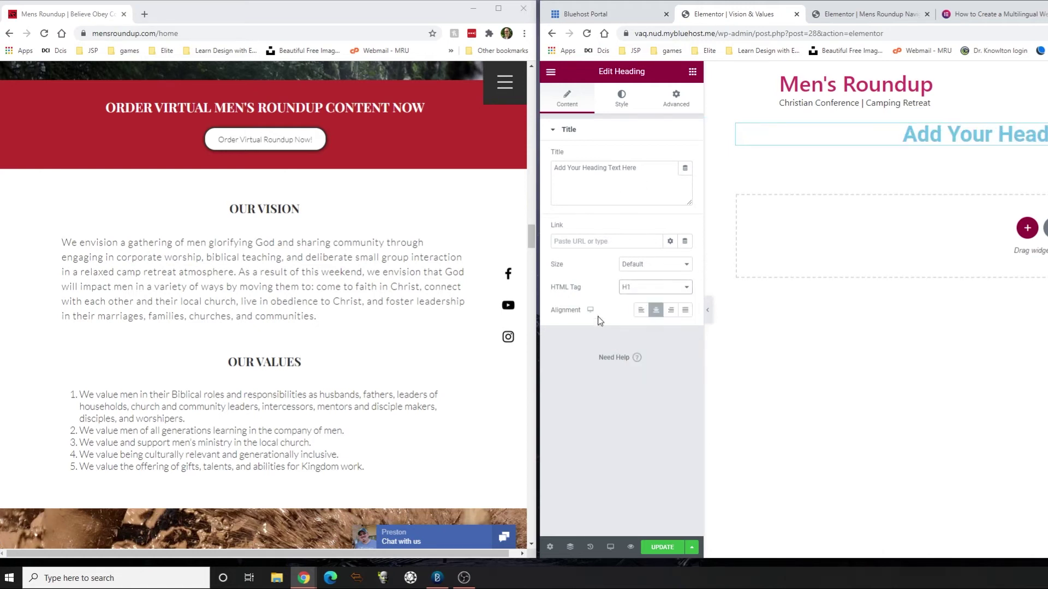
Step: Replace the heading's placeholder text with "Vision and Values of Roundup"
triple_click(953, 134)
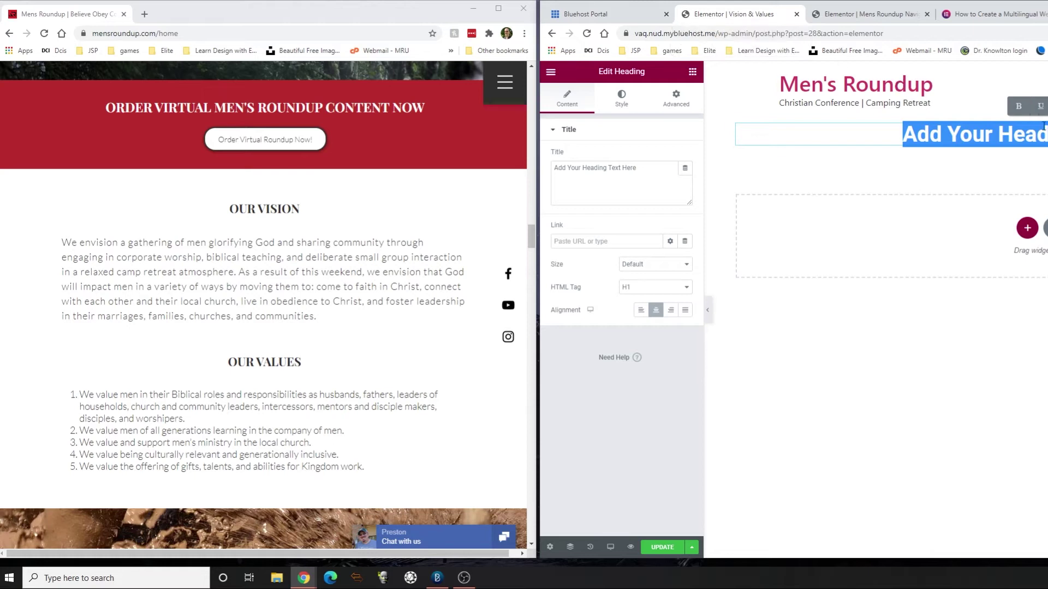
text(Vis)
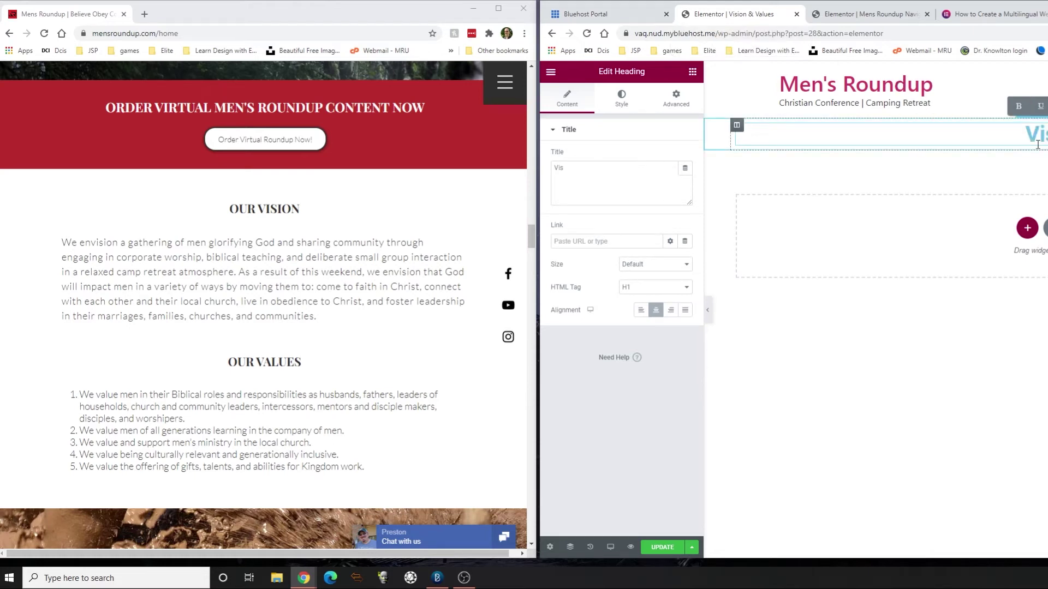
text(ion and Values of Men's Roundup)
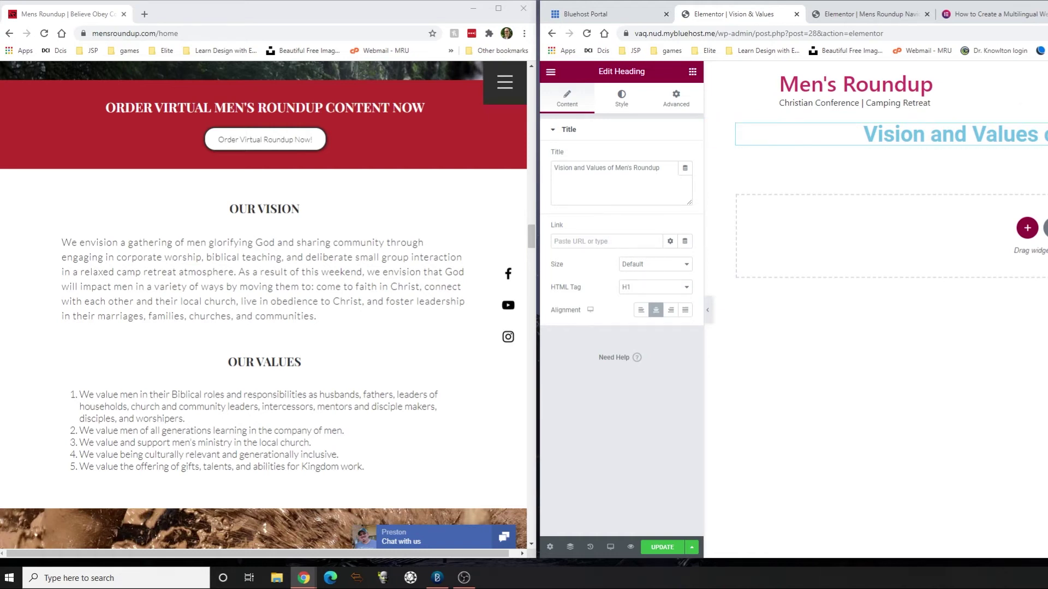
key(BackSpace)
key(BackSpace)
key(BackSpace)
key(BackSpace)
key(BackSpace)
key(BackSpace)
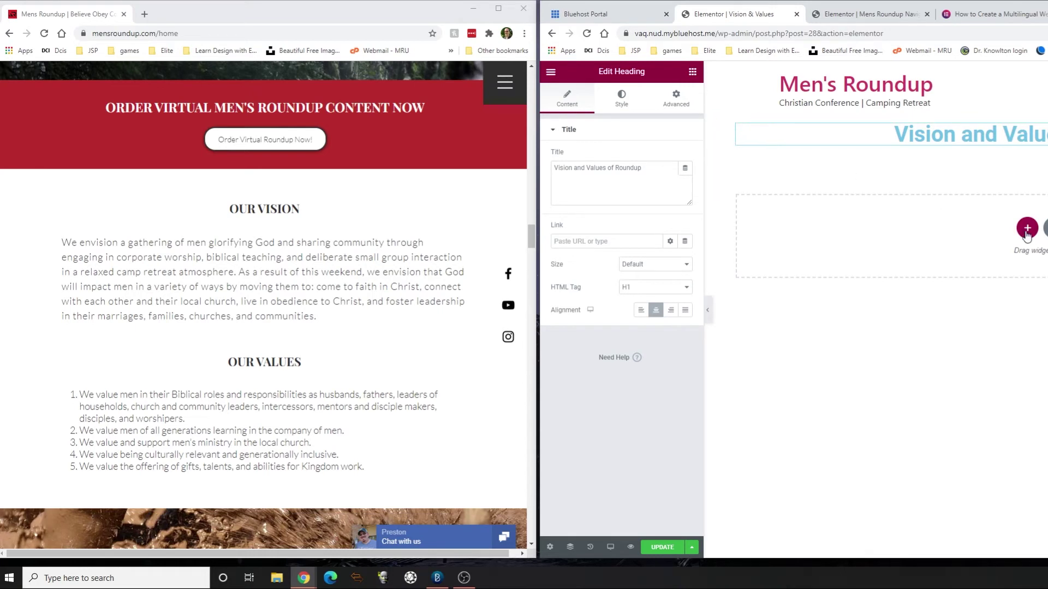
Step: Add a Text Editor widget directly below the heading in the same section
click(551, 72)
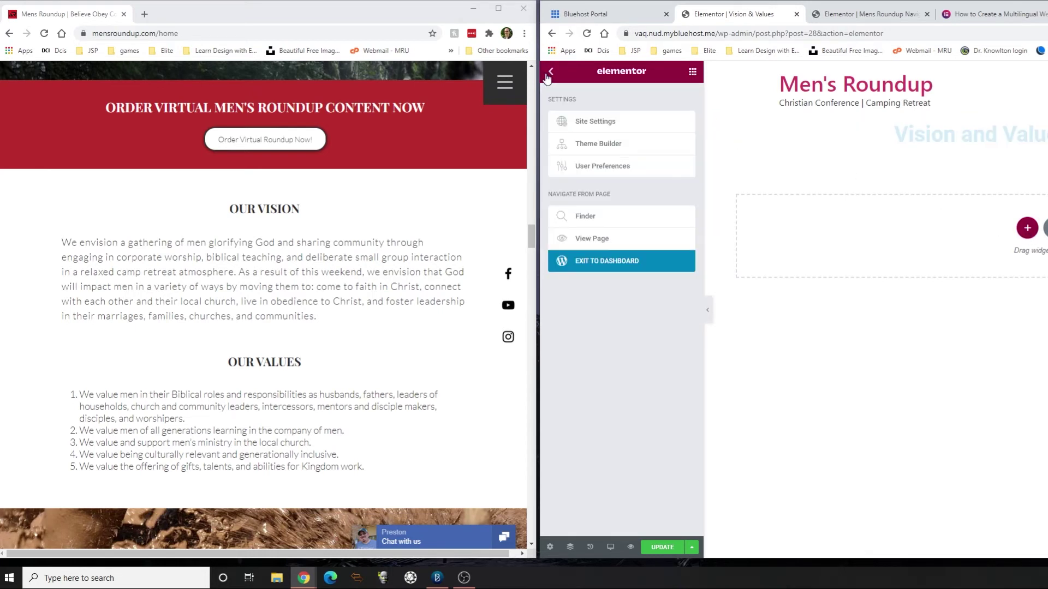
click(549, 71)
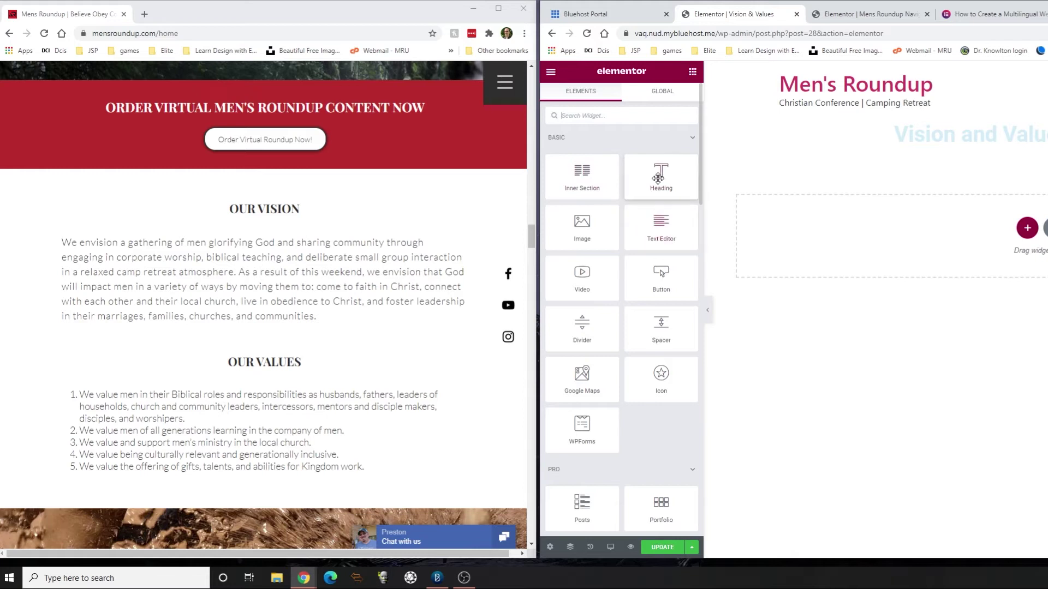
drag(661, 224, 985, 145)
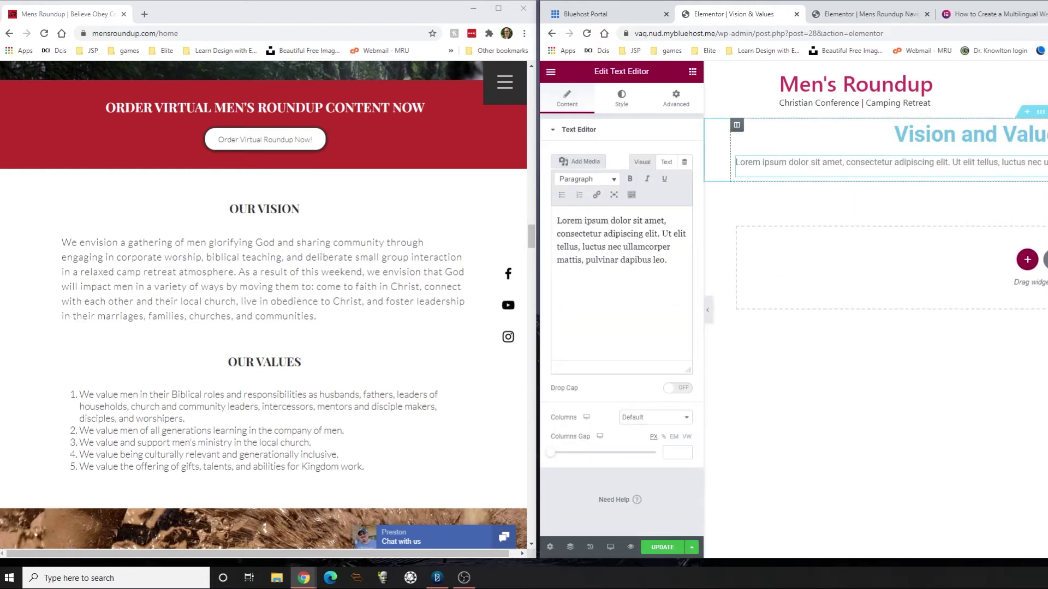
Step: Copy the paragraph under "Our Vision" on the live Men's Roundup site, leaving out its heading
drag(317, 320, 38, 252)
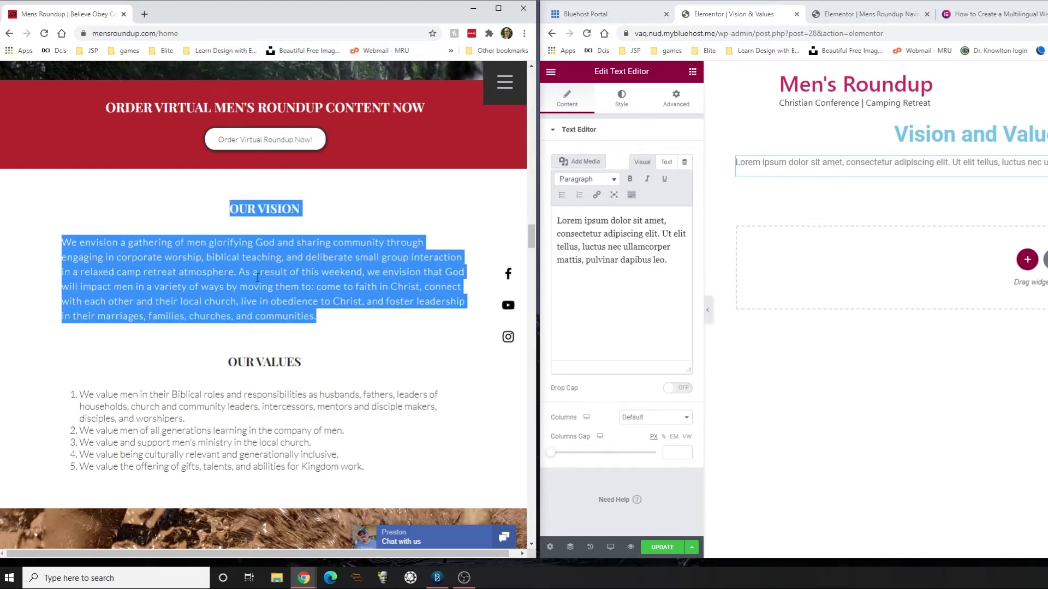
drag(330, 317, 63, 244)
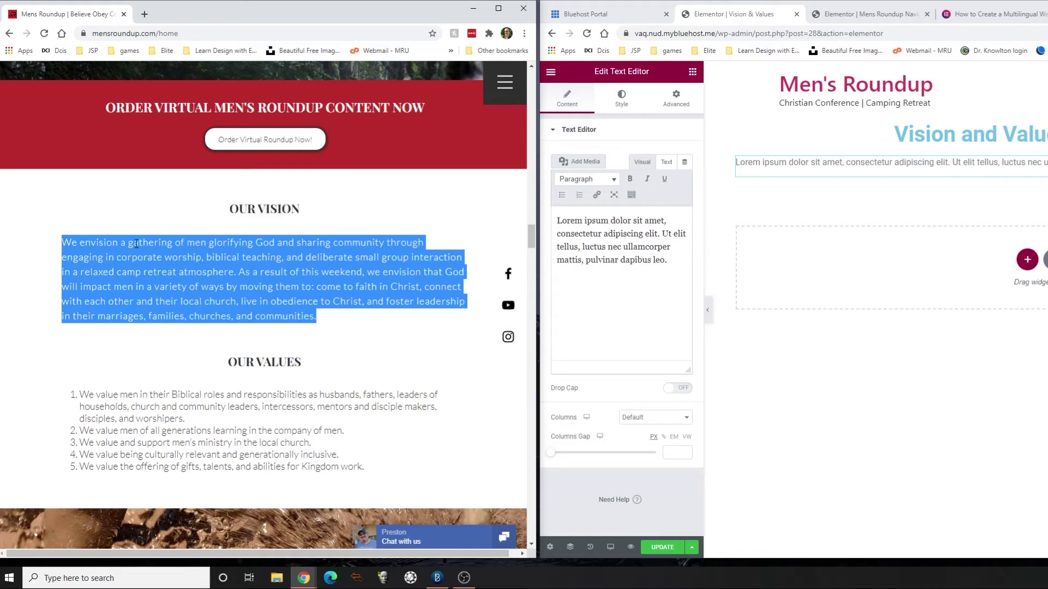
click(1044, 165)
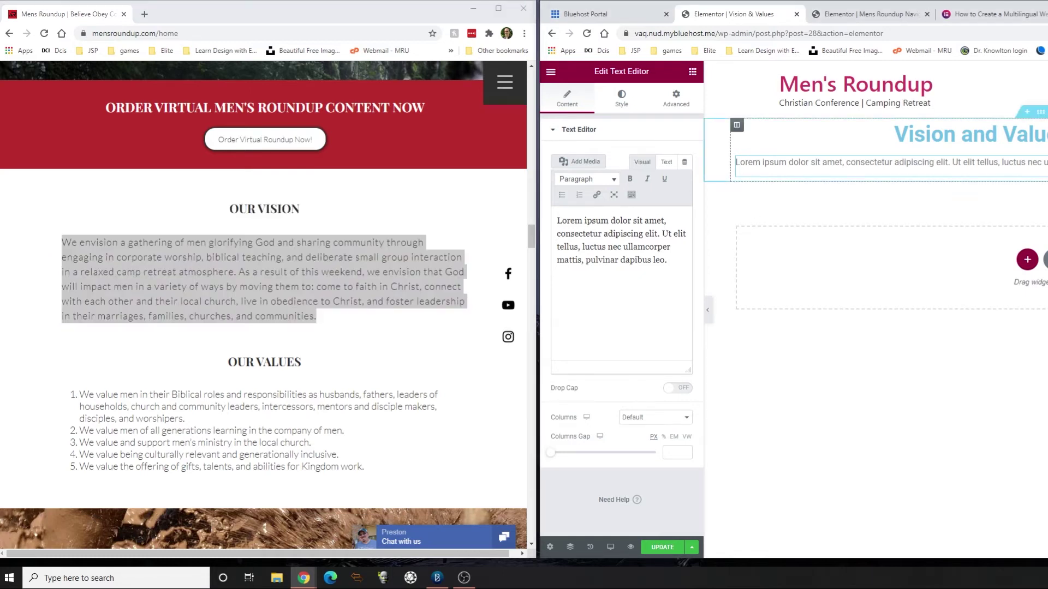
drag(1043, 166, 1044, 161)
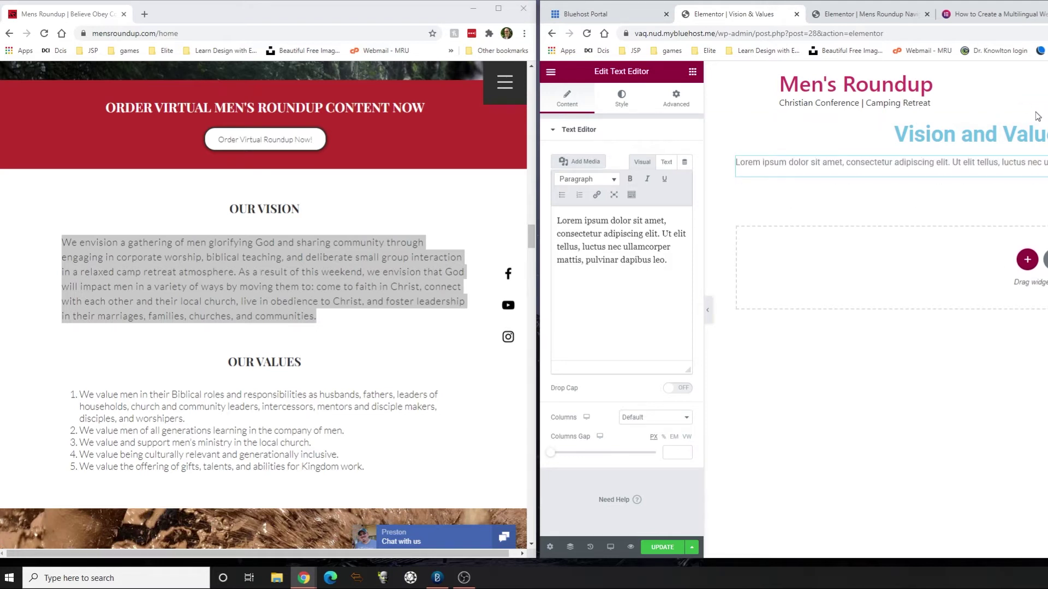
Step: Add a single-column section below the page title section and place a Heading widget in it
click(1026, 261)
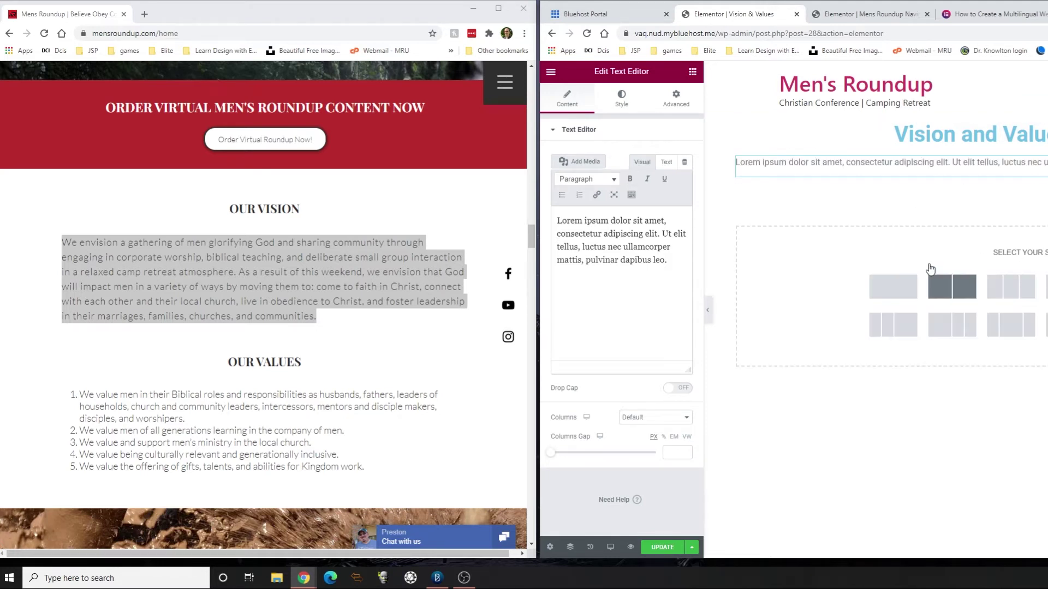
click(896, 296)
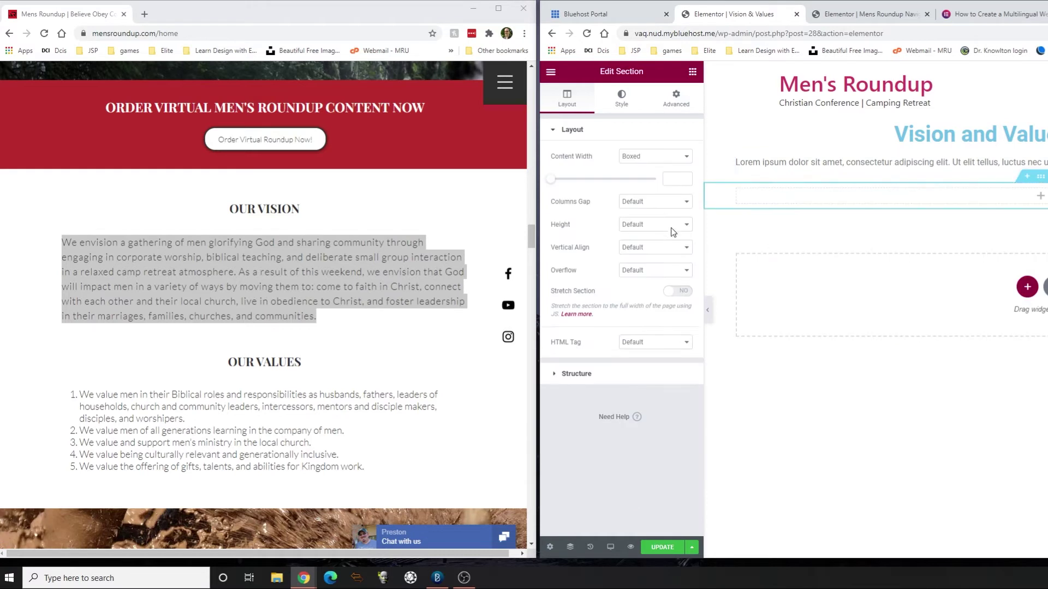
click(552, 79)
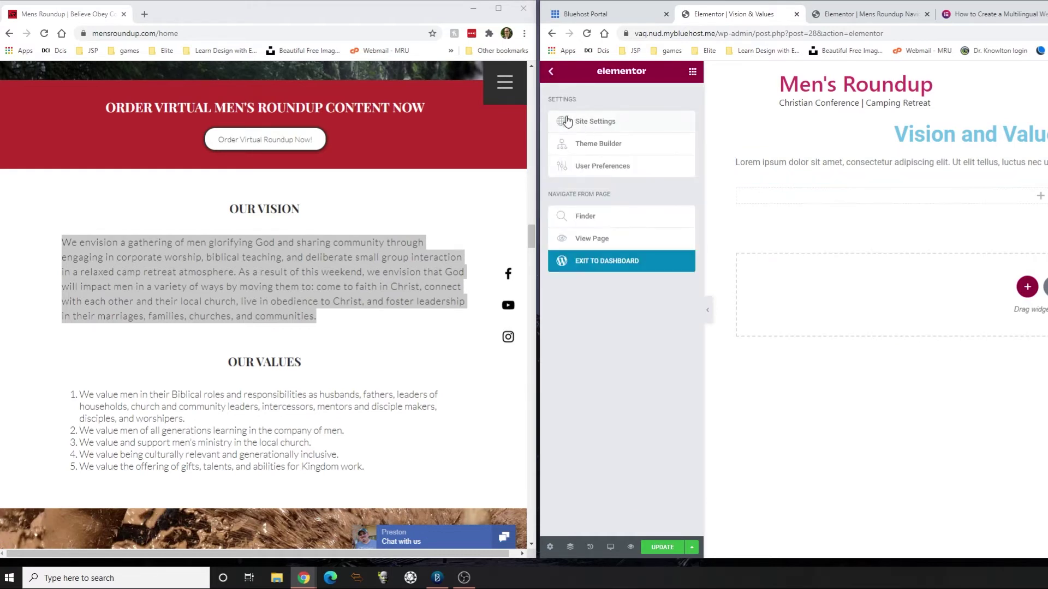
click(551, 76)
drag(658, 183, 875, 202)
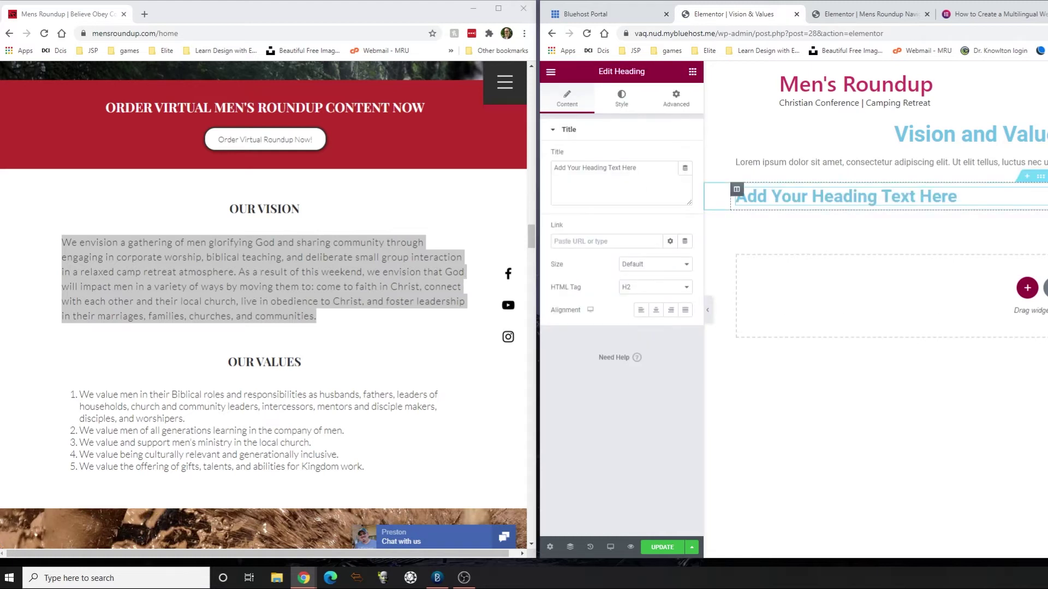
Step: Center the new heading and replace its placeholder text with "Our Vision"
click(656, 310)
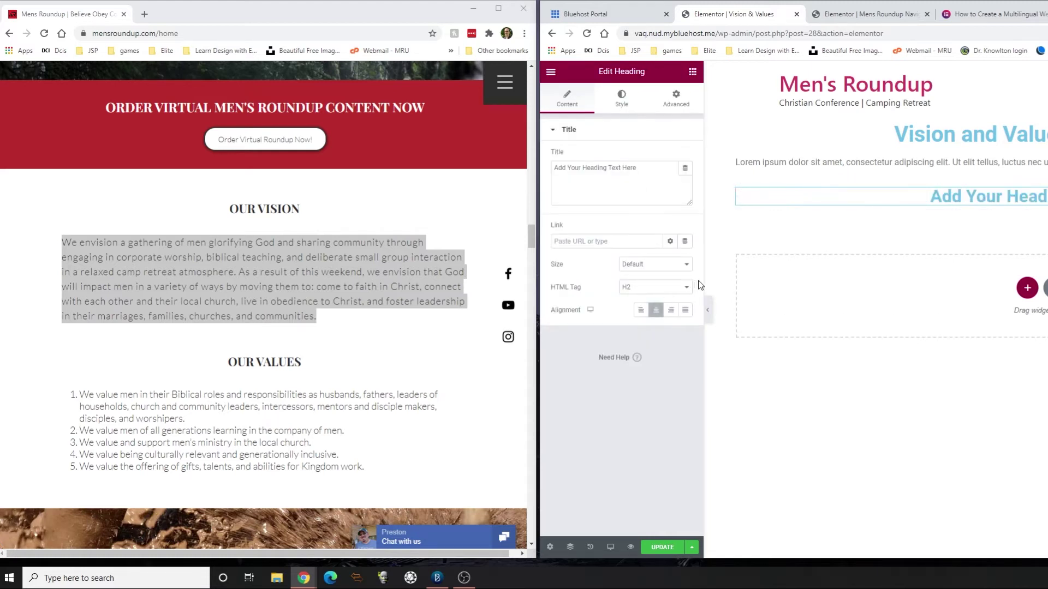
triple_click(1036, 197)
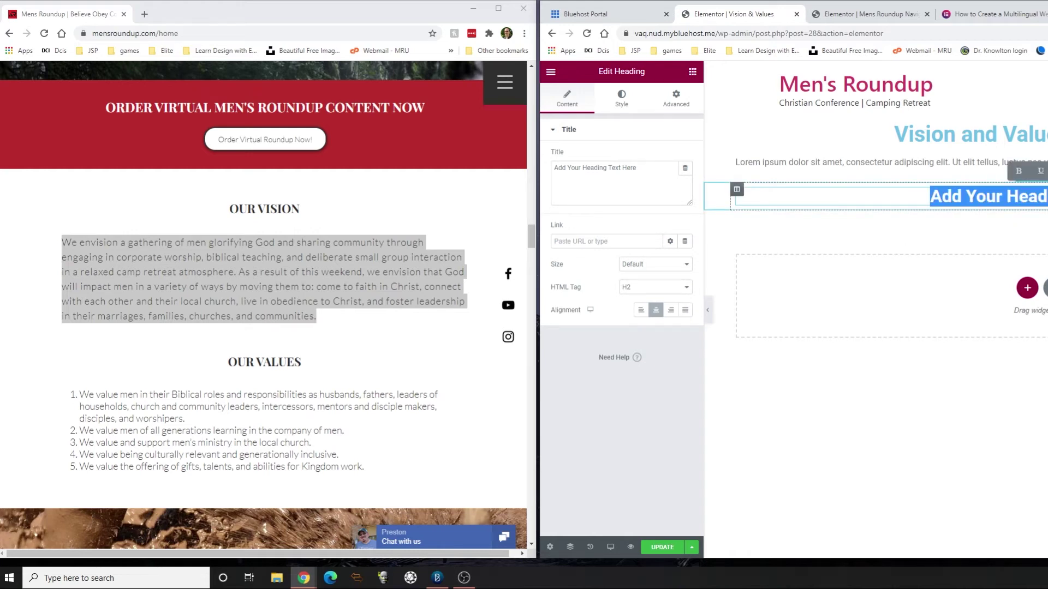
text(Our Vision)
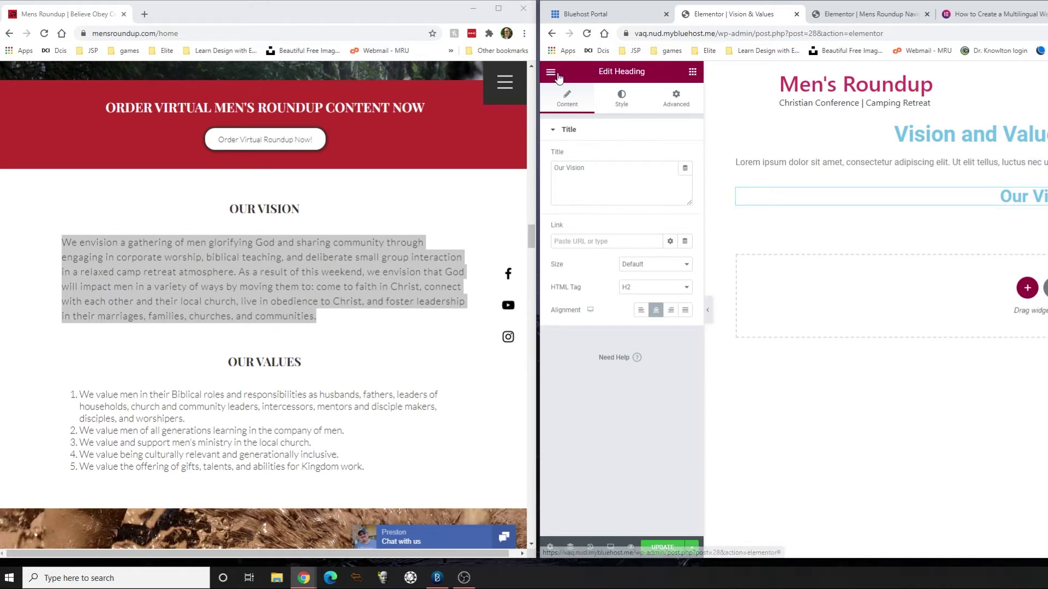
Step: Add a Text Editor widget below the "Our Vision" heading and delete the placeholder text widget under the page title
click(552, 73)
click(552, 74)
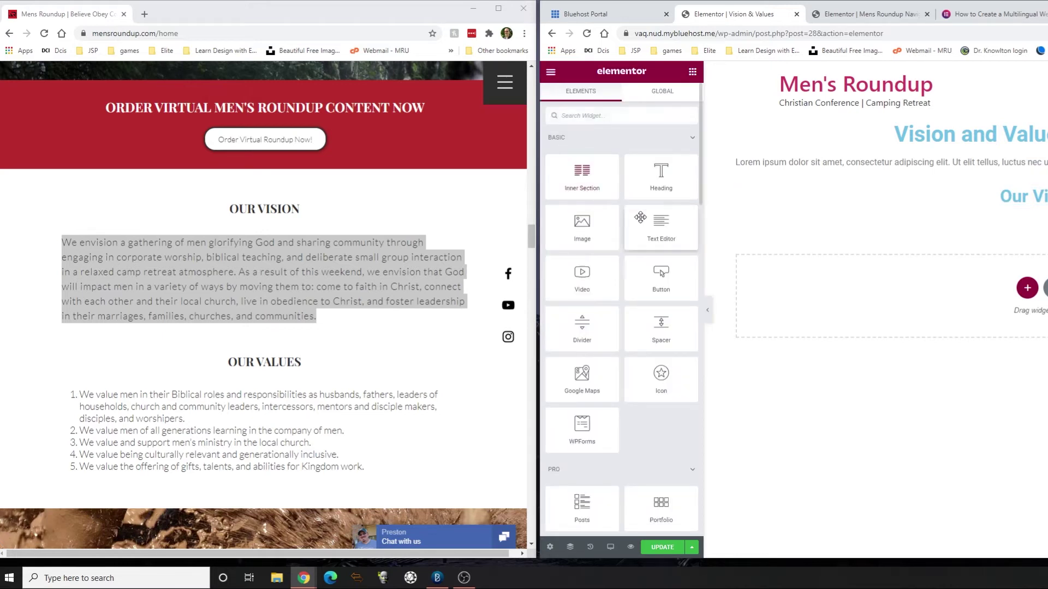
drag(661, 223, 979, 219)
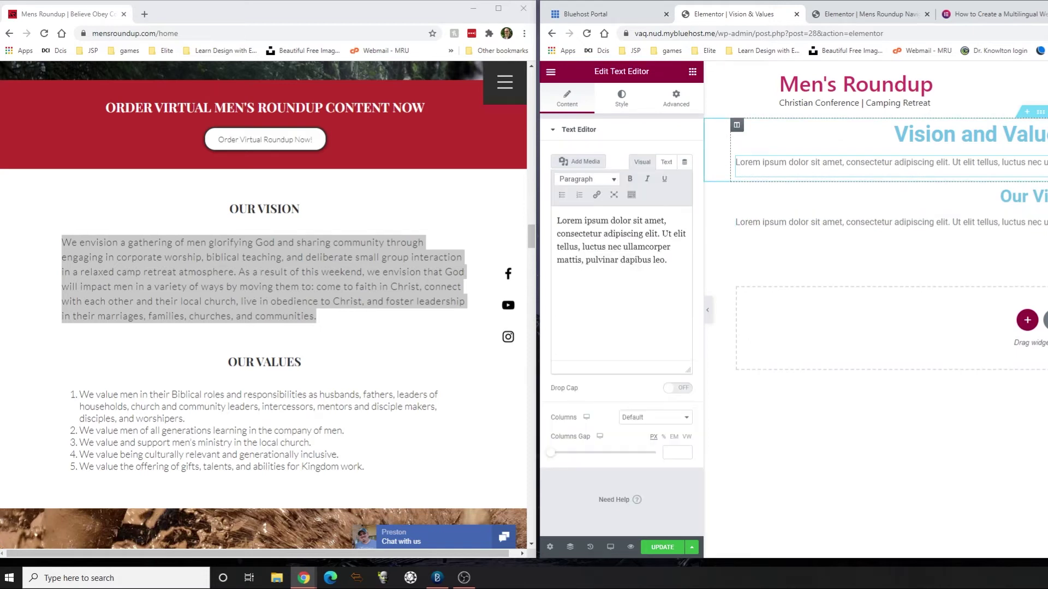
key(Delete)
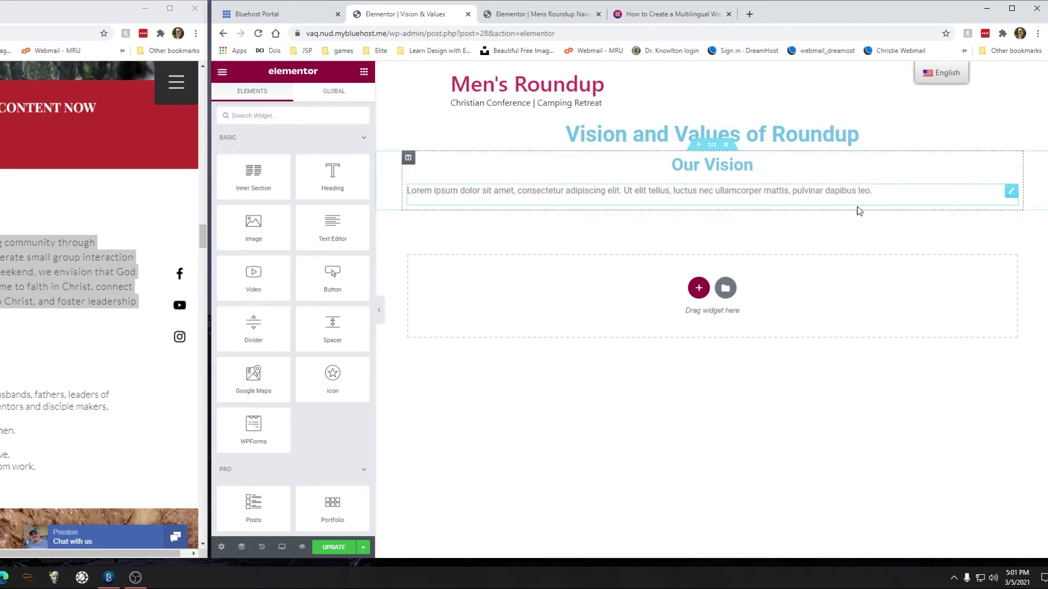
Step: Replace the placeholder text under "Our Vision" with the vision paragraph copied from the live site
click(1012, 192)
click(828, 188)
triple_click(823, 188)
text(We envision a gathering of men glorifying God and sharing community through engaging in corporate worship, biblical teaching, and deliberate small group interaction in a relaxed camp retreat atmosphere. As a result of this weekend, we envision that God will impact men in a variety of ways by moving them to: come to faith in Christ, connect with each other and their local church, live in obedience to Christ, and foster leadership in their marriages, families, churches, and communities.)
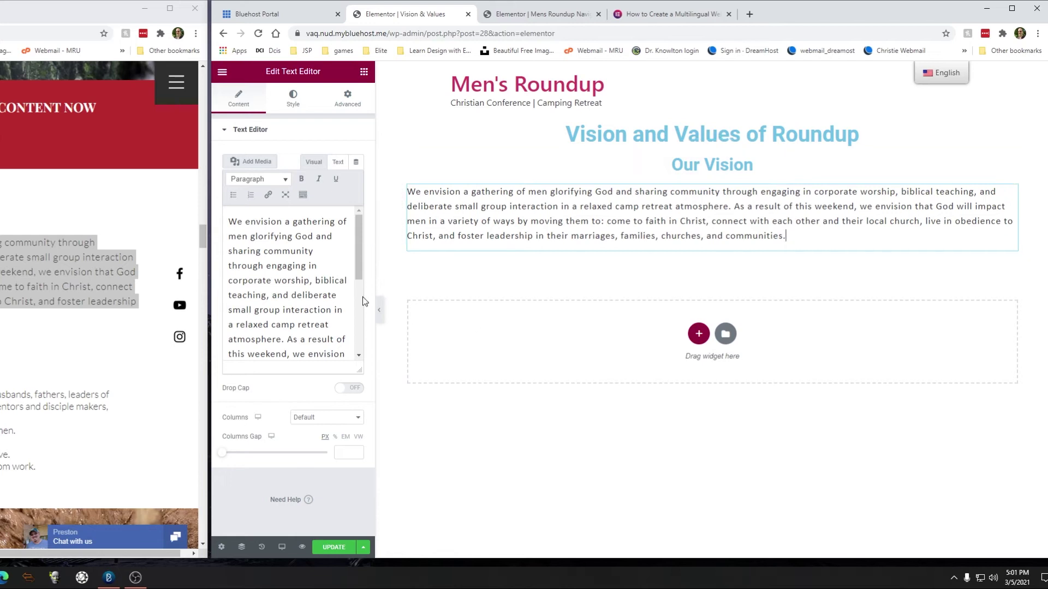
Step: Copy the whole "Our Vision" section and paste it directly below the original
click(711, 145)
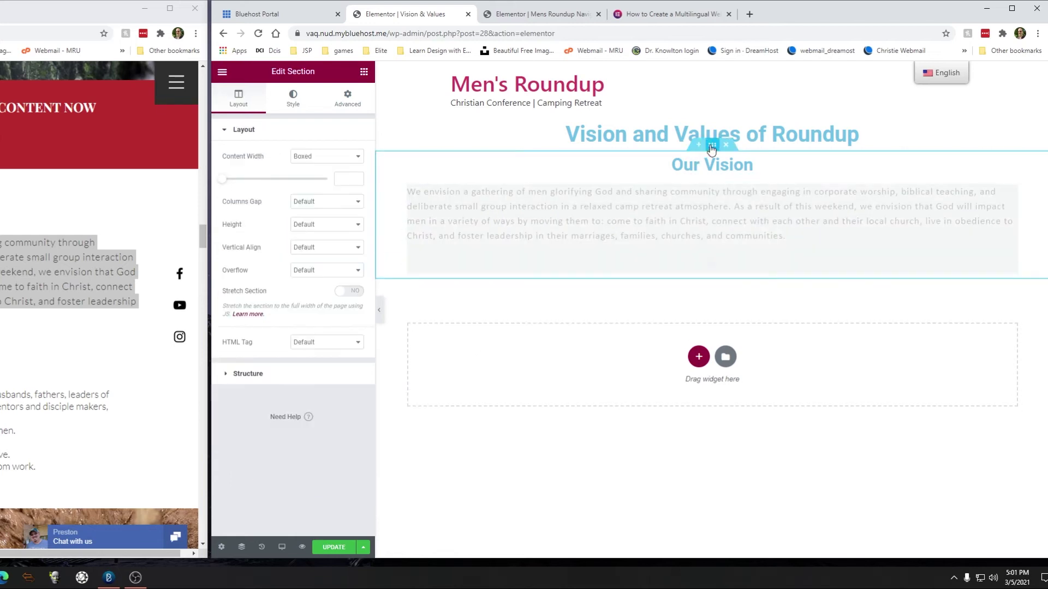
right_click(710, 146)
click(730, 208)
right_click(627, 349)
click(636, 355)
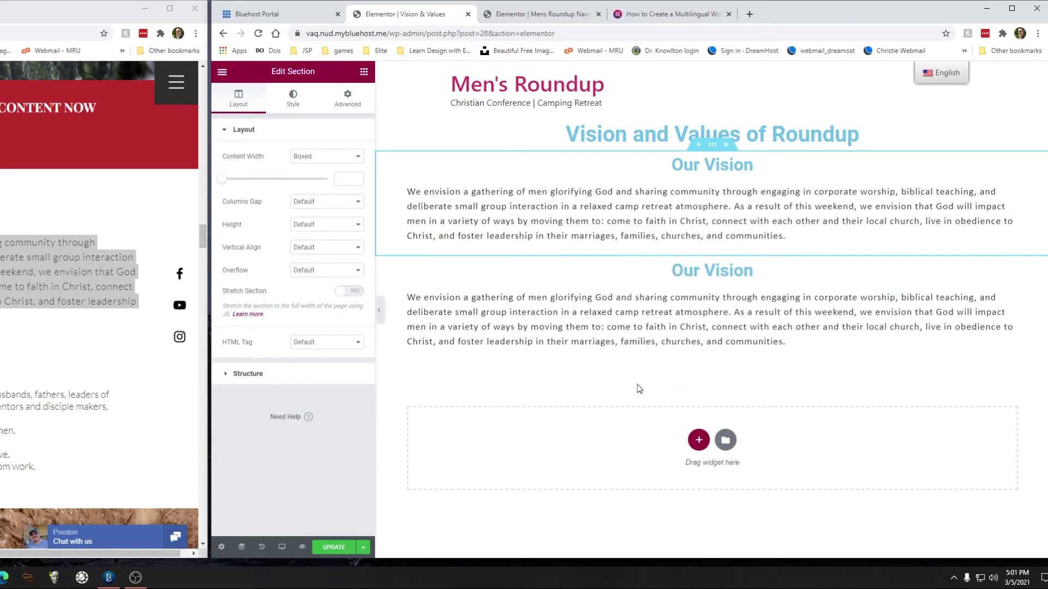
Step: Change the heading of the pasted section to "Our Values"
click(732, 274)
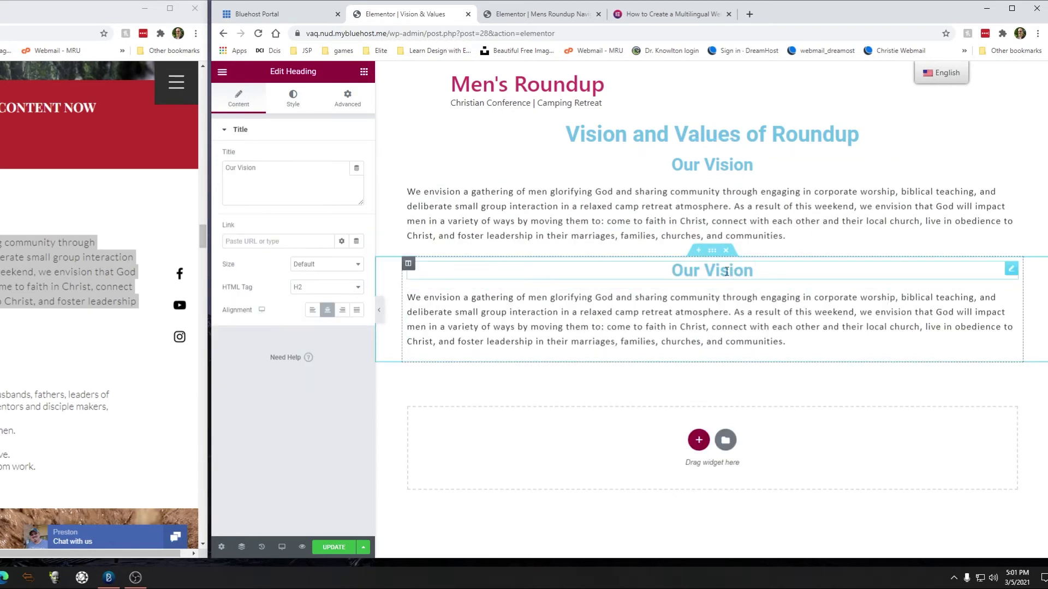
key(BackSpace)
key(BackSpace)
key(BackSpace)
key(BackSpace)
key(BackSpace)
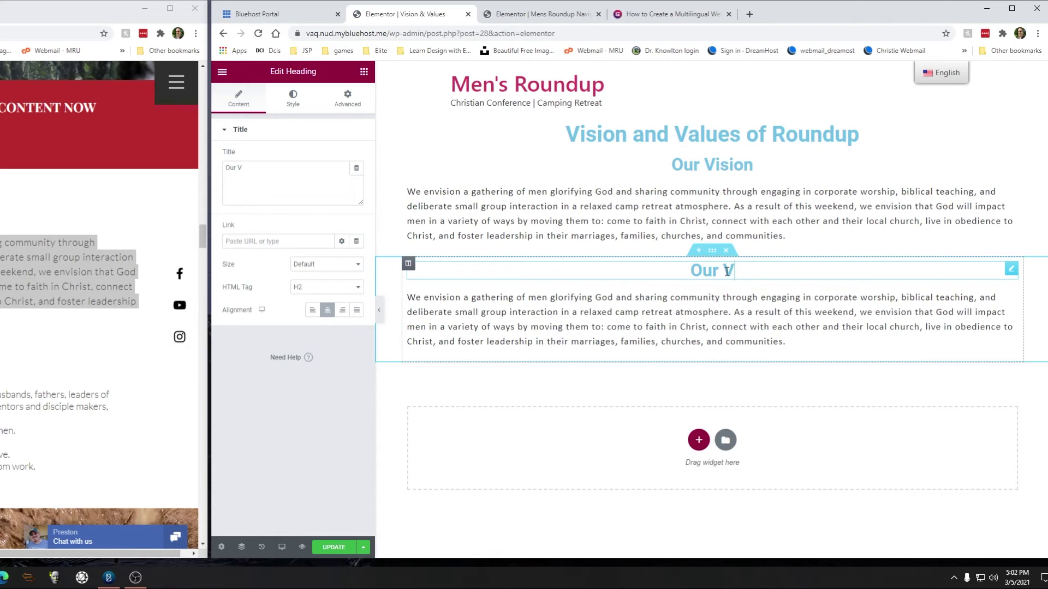
text(alues)
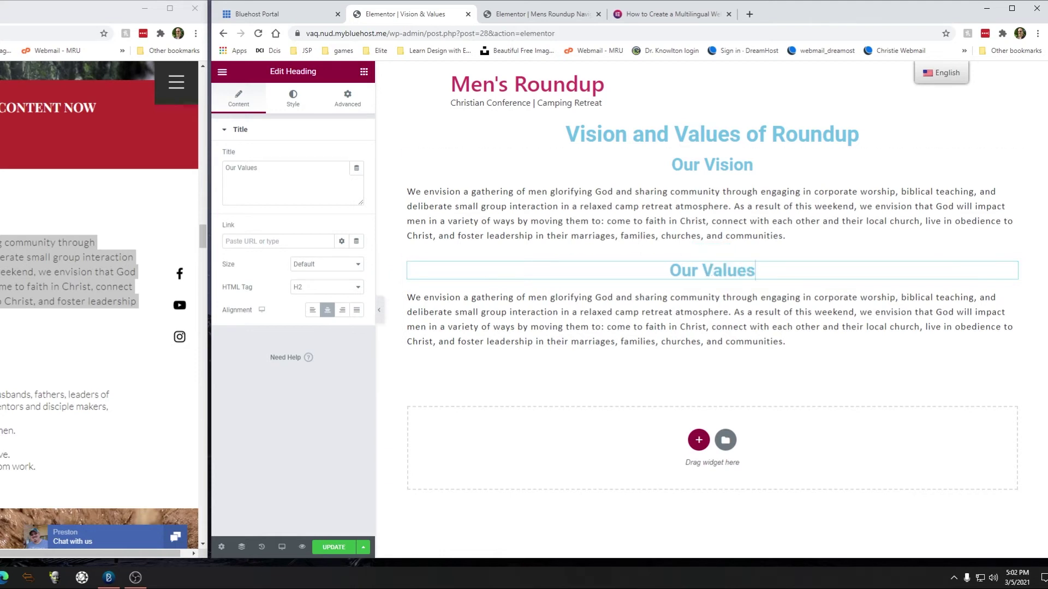
Step: Copy the numbered values list from the live site and use it to replace the paragraph under "Our Values"
click(42, 462)
drag(44, 471, 0, 395)
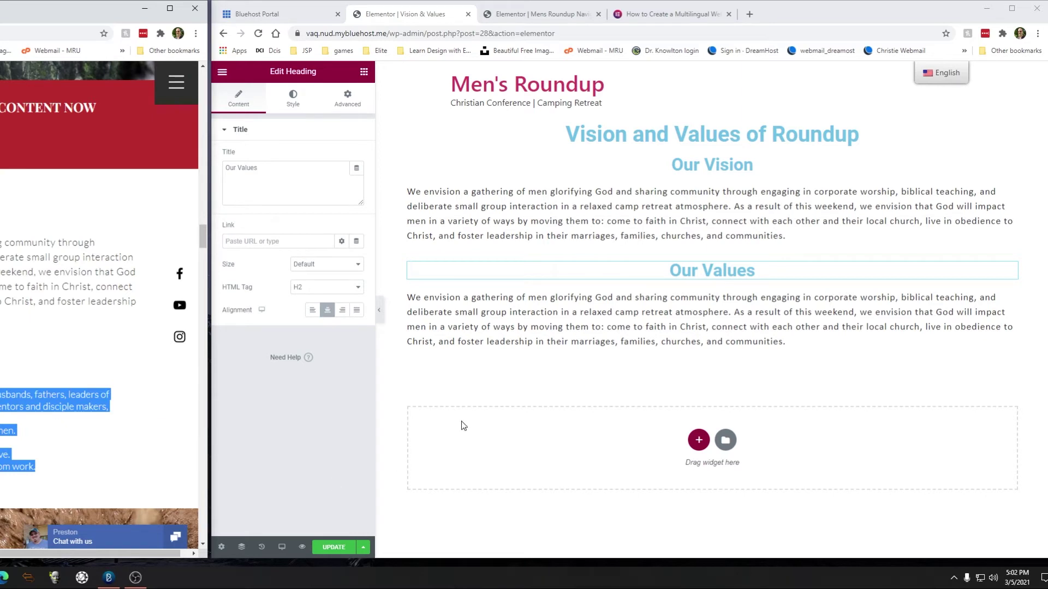
click(554, 325)
key(ctrl+a)
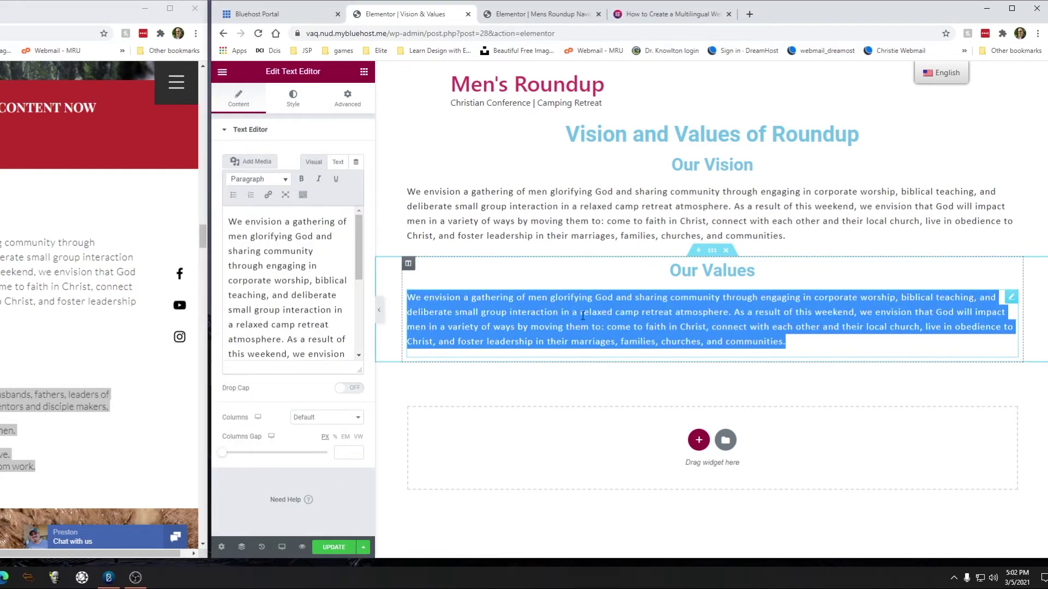
click(1011, 299)
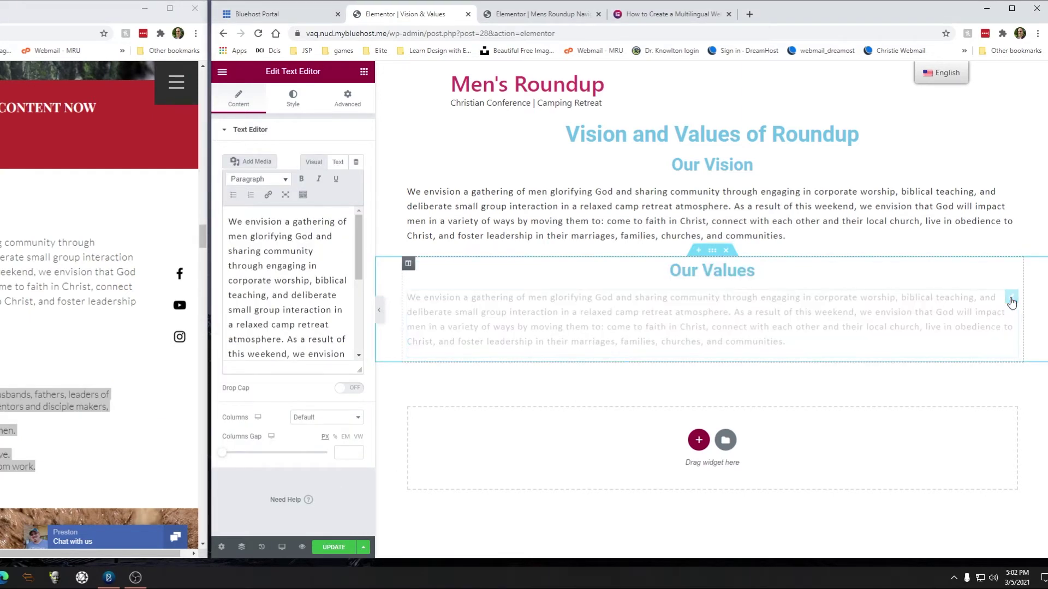
Step: Delete the duplicated vision paragraph below the Our Values heading
key(Delete)
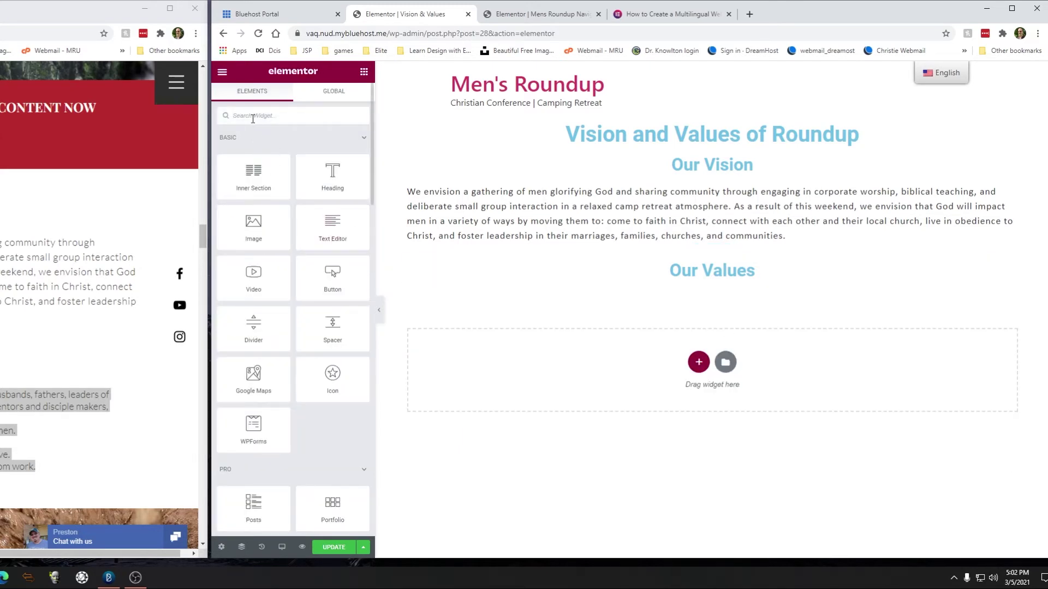
text(num)
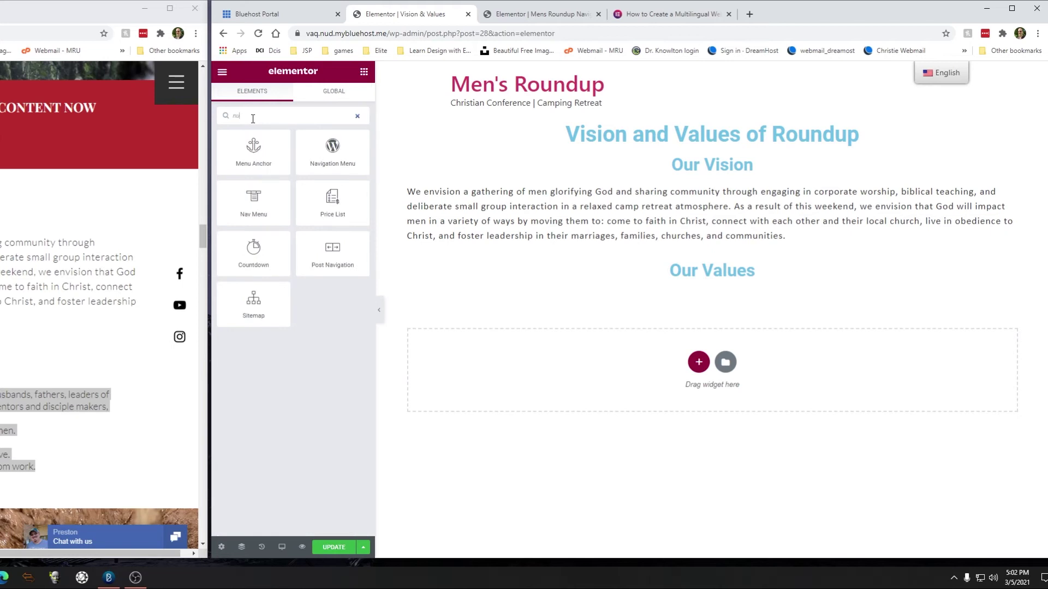
key(BackSpace)
key(BackSpace)
key(BackSpace)
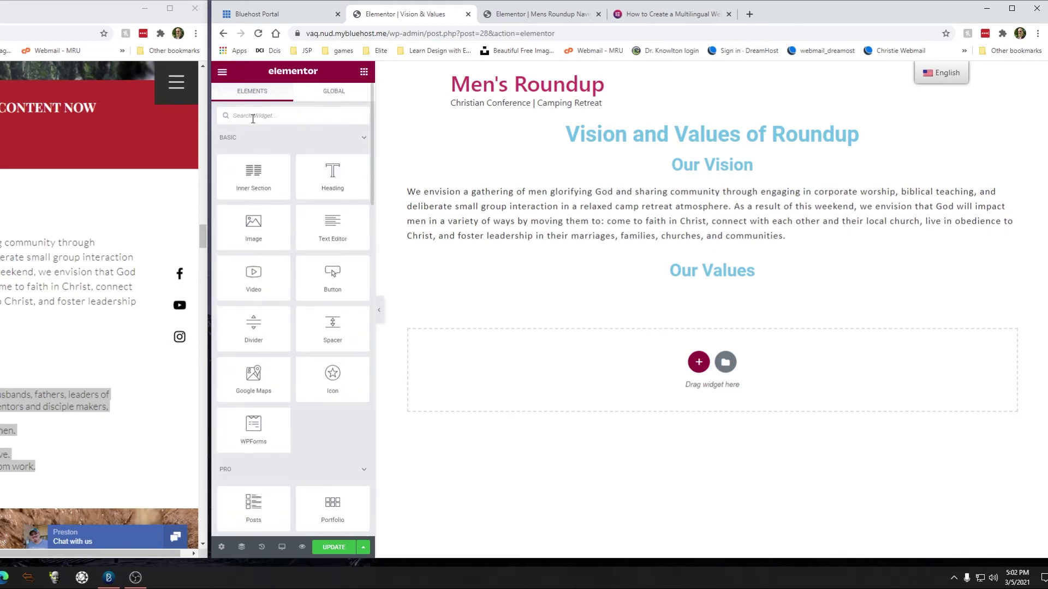
Step: Add an Icon List widget below the Our Values heading and remove its second and third items
text(list)
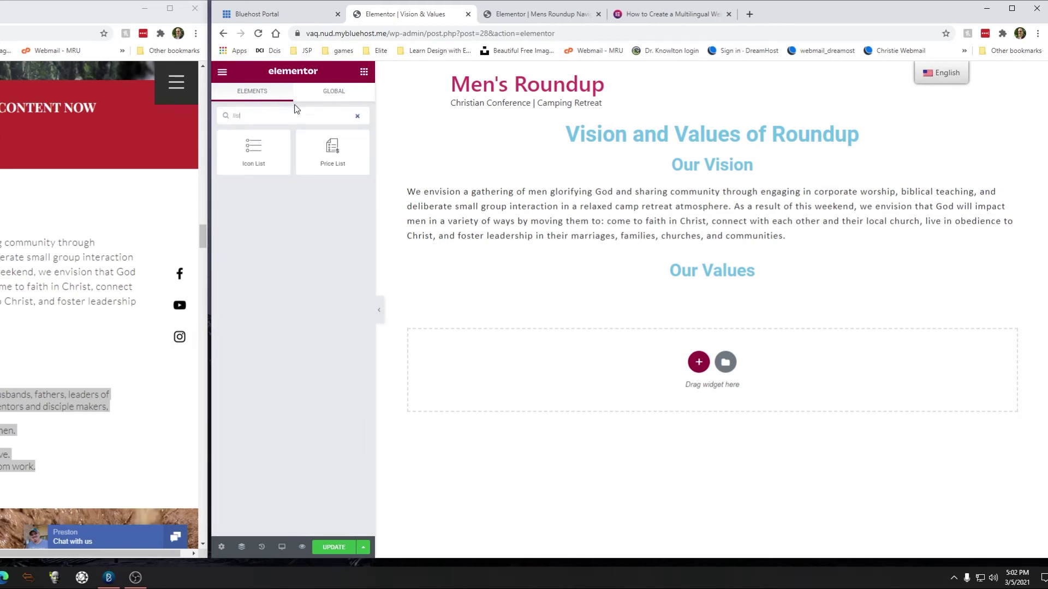
drag(254, 147, 680, 283)
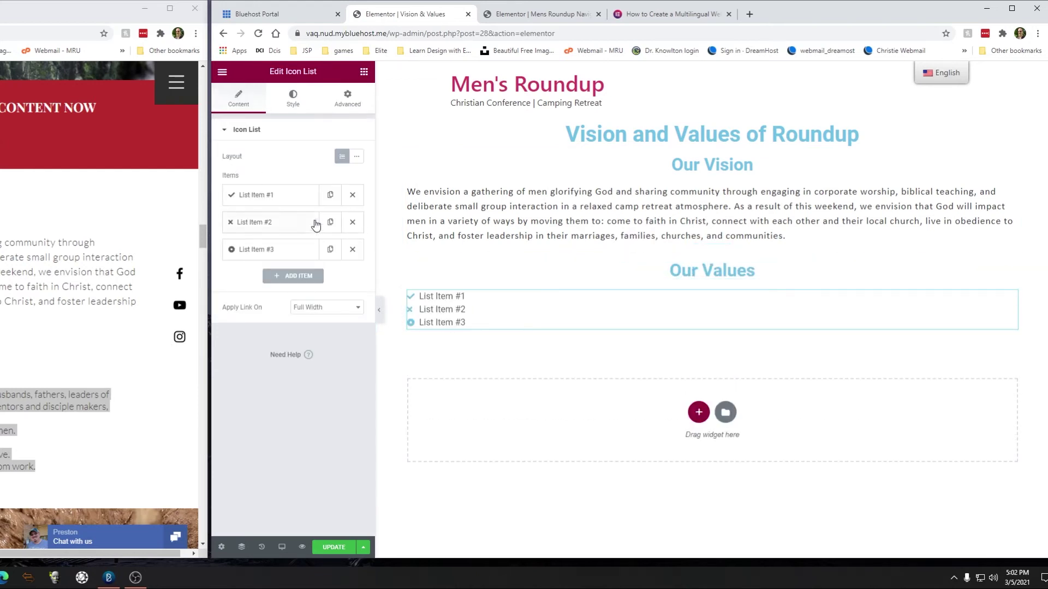
click(352, 222)
click(352, 222)
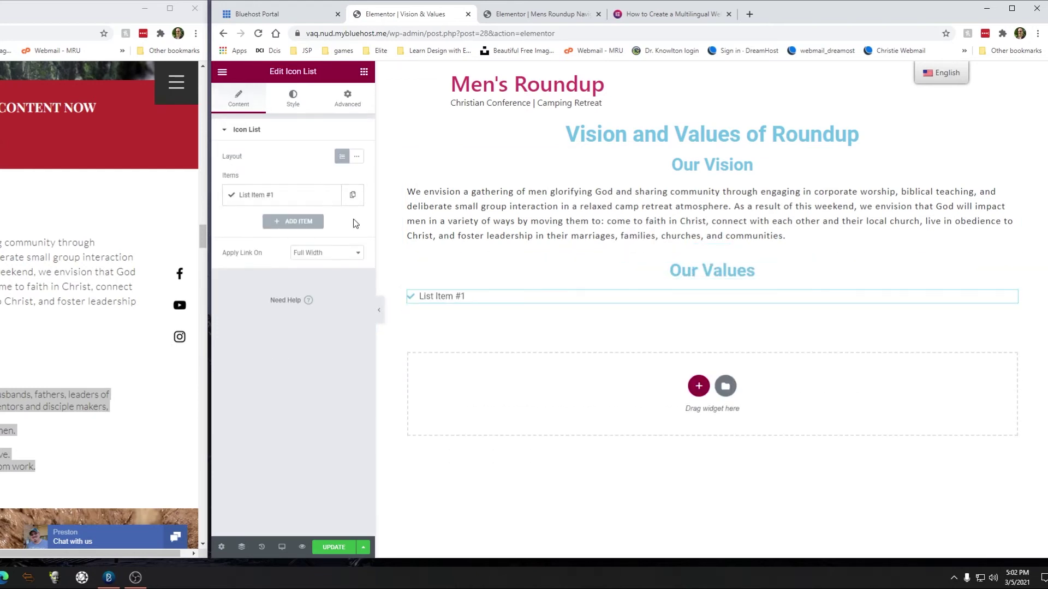
Step: Remove the check icon from the remaining list item and open the icon library for a replacement
click(293, 198)
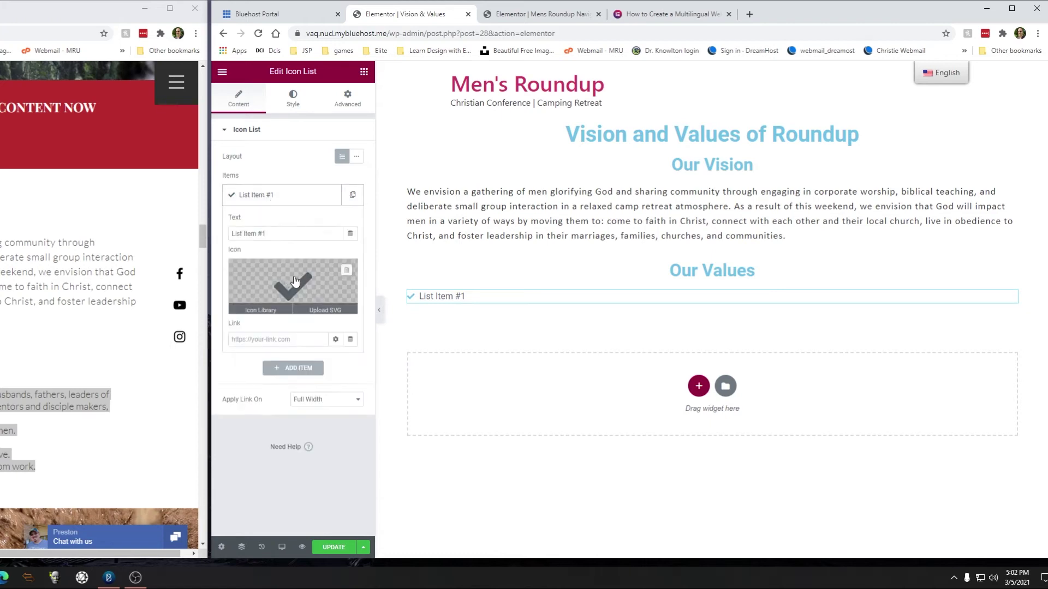
click(346, 270)
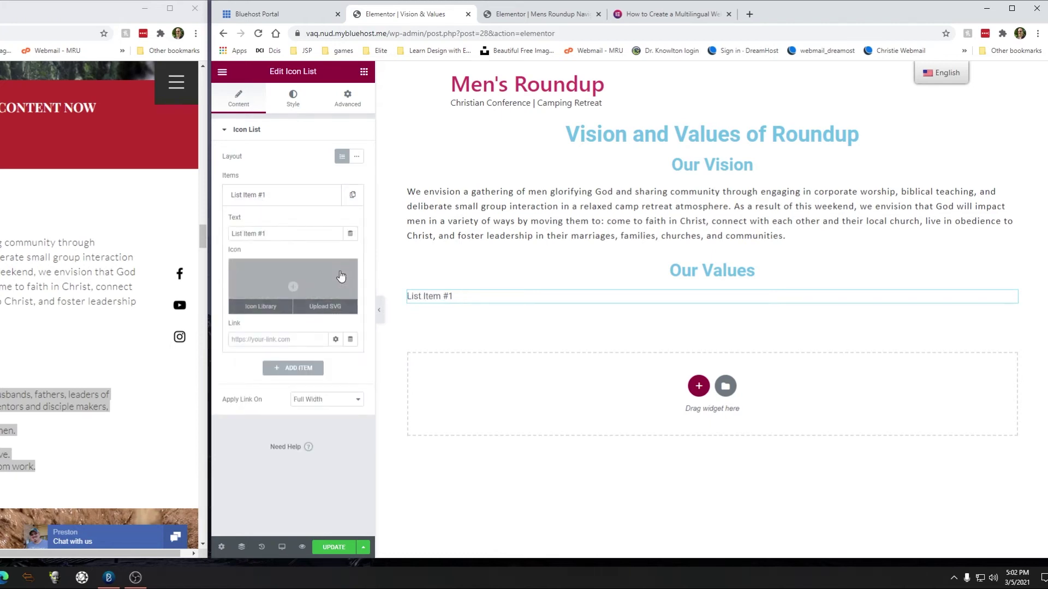
click(293, 285)
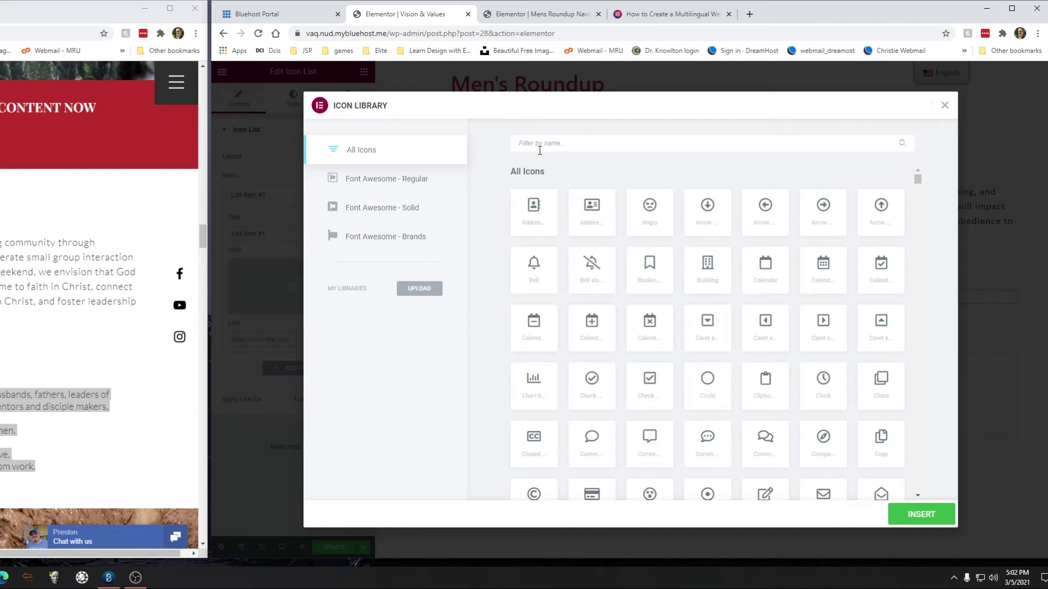
text(number)
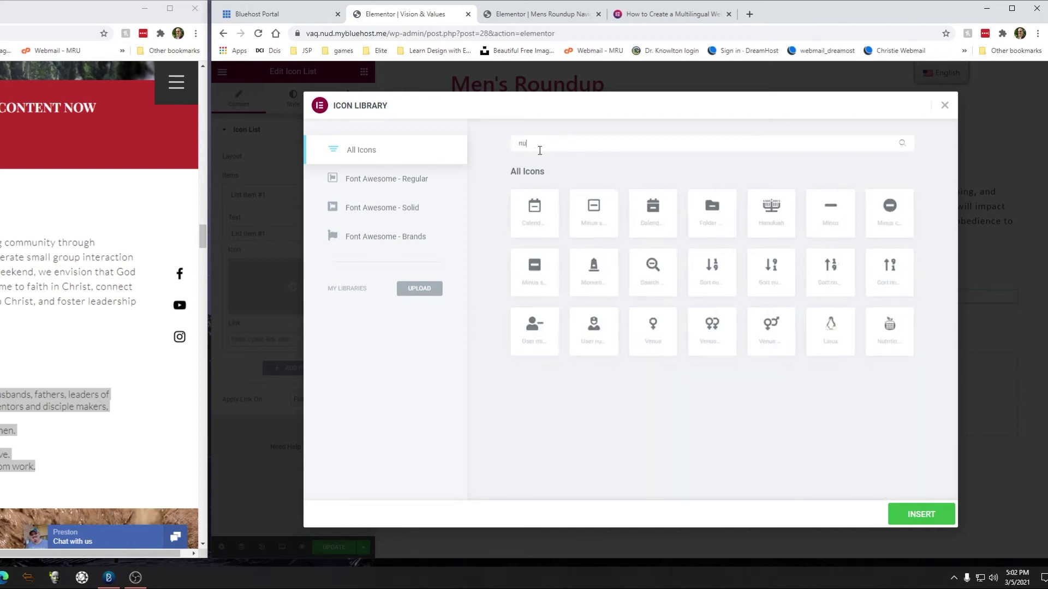
key(BackSpace)
key(BackSpace)
key(BackSpace)
key(BackSpace)
key(BackSpace)
key(BackSpace)
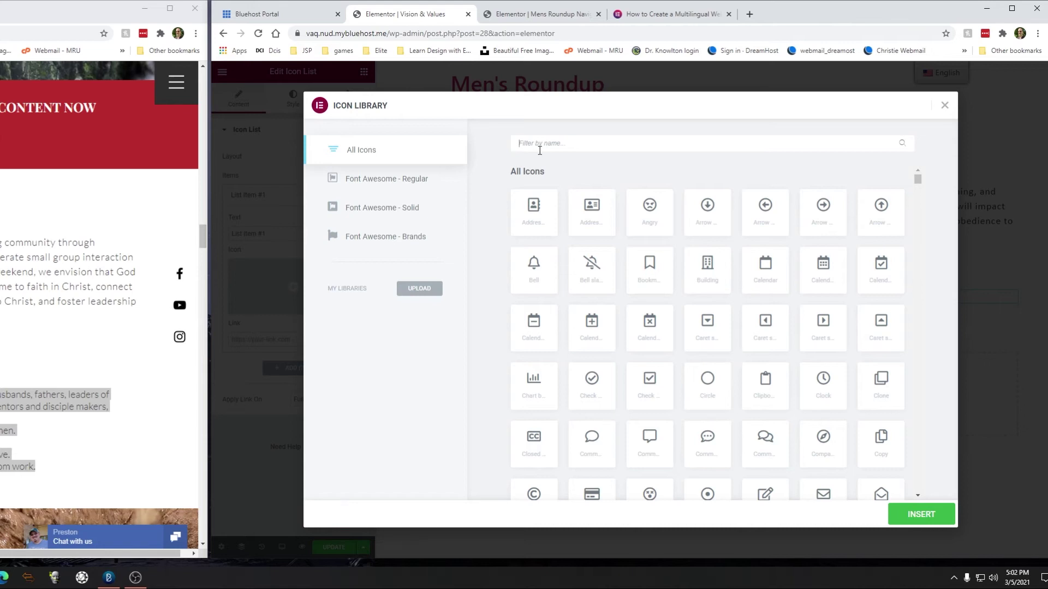
Step: Find the solid square icon in the library and insert it as the list item's icon
text(sq)
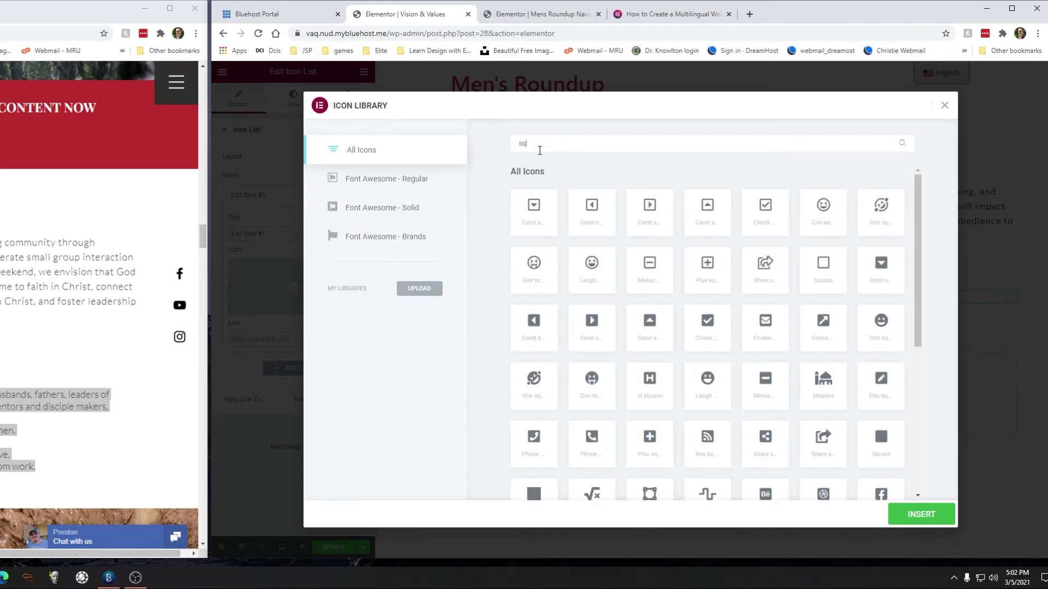
text(uare)
click(765, 390)
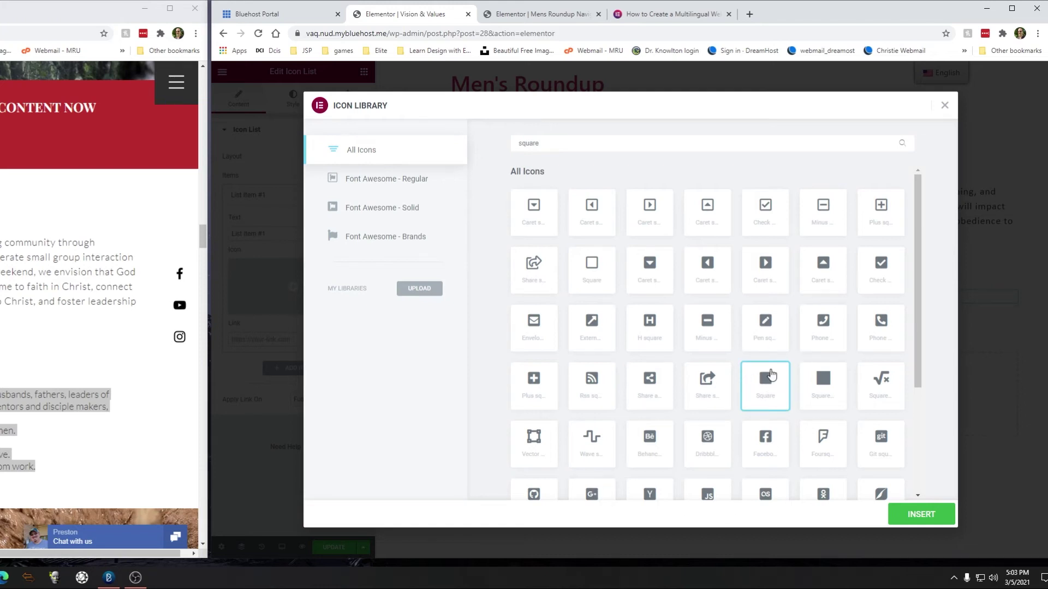
click(938, 518)
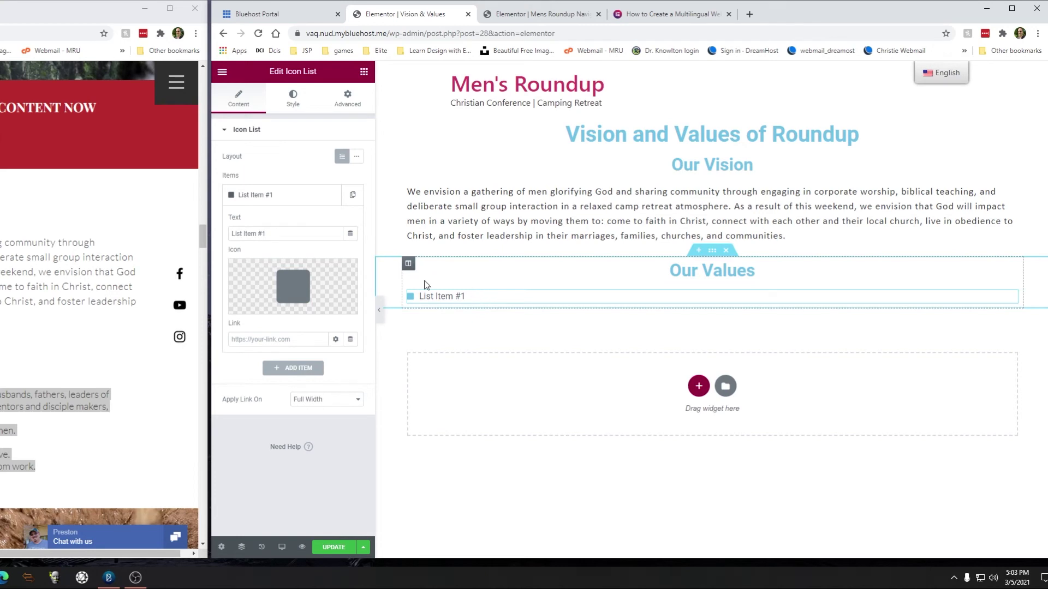
Step: Replace the list item's text with the reference page's first value, beginning "We value men in their Biblical roles and responsibilities"
drag(270, 234, 201, 230)
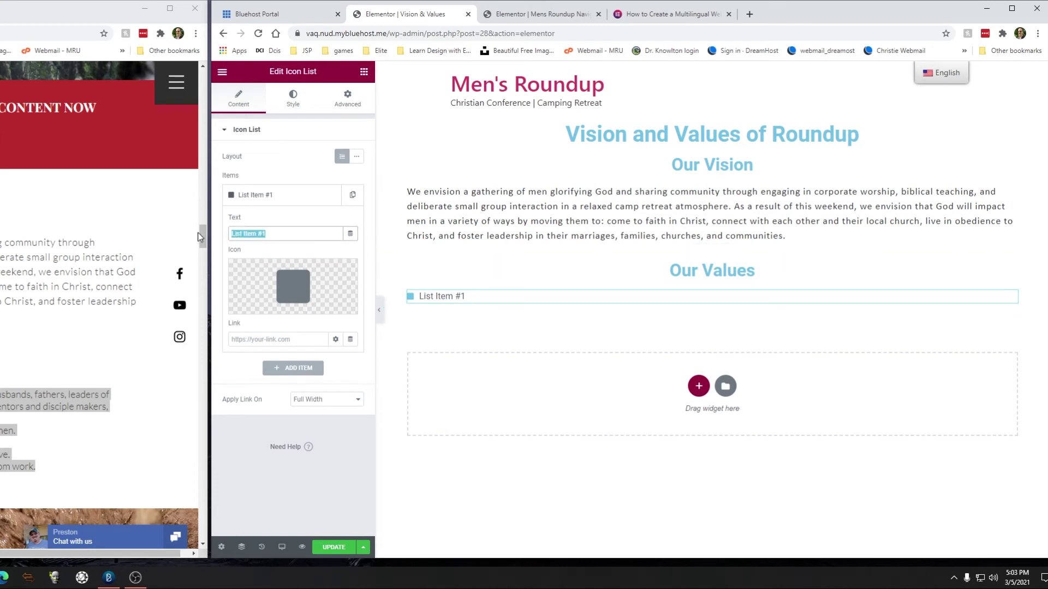
key(alt+Tab)
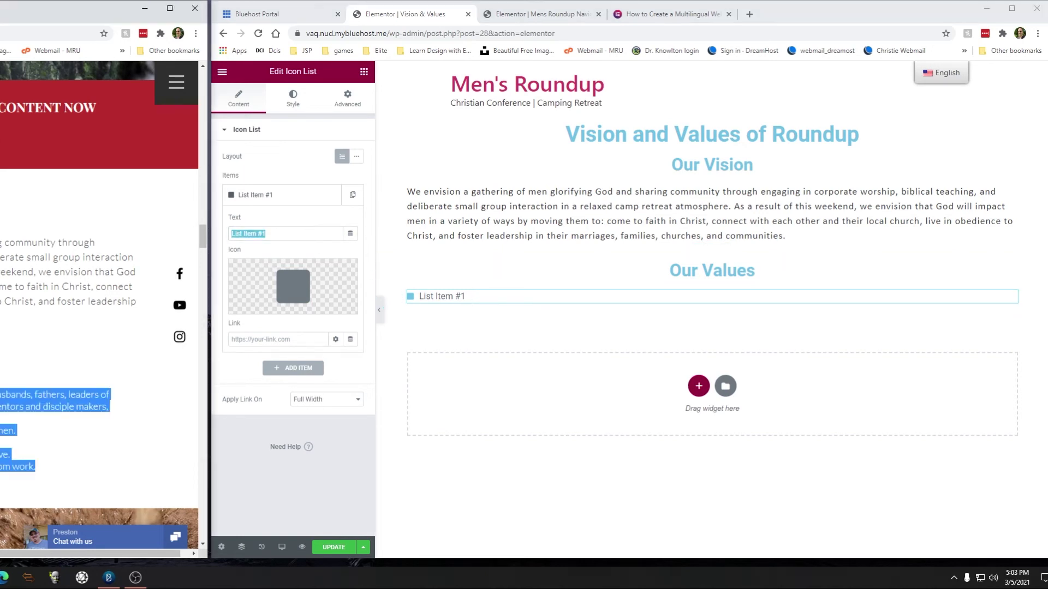
click(1, 407)
drag(1, 419, 1, 394)
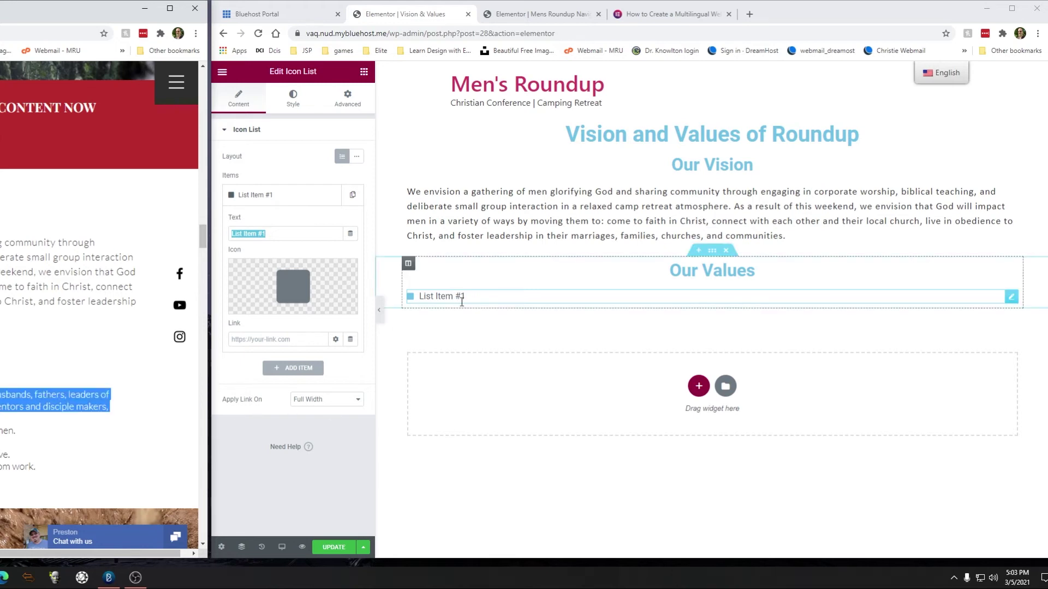
click(274, 233)
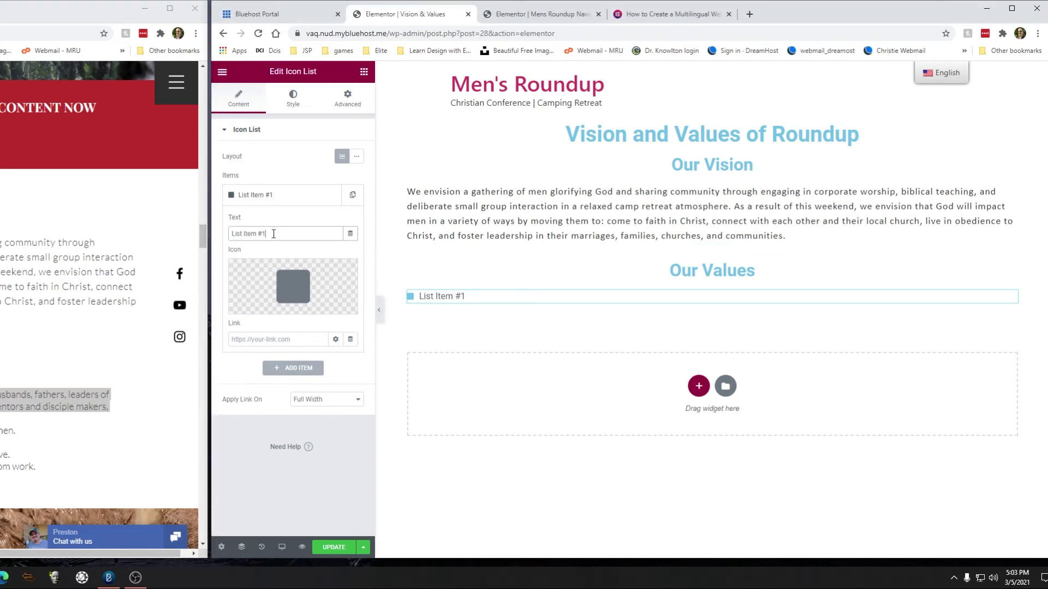
triple_click(274, 233)
text(We value men in their Biblical roles and responsibilities as husbands, fathers, leaders of households, church and community leaders, intercessors, mentors and disciple makers, disciples, and worshipers.)
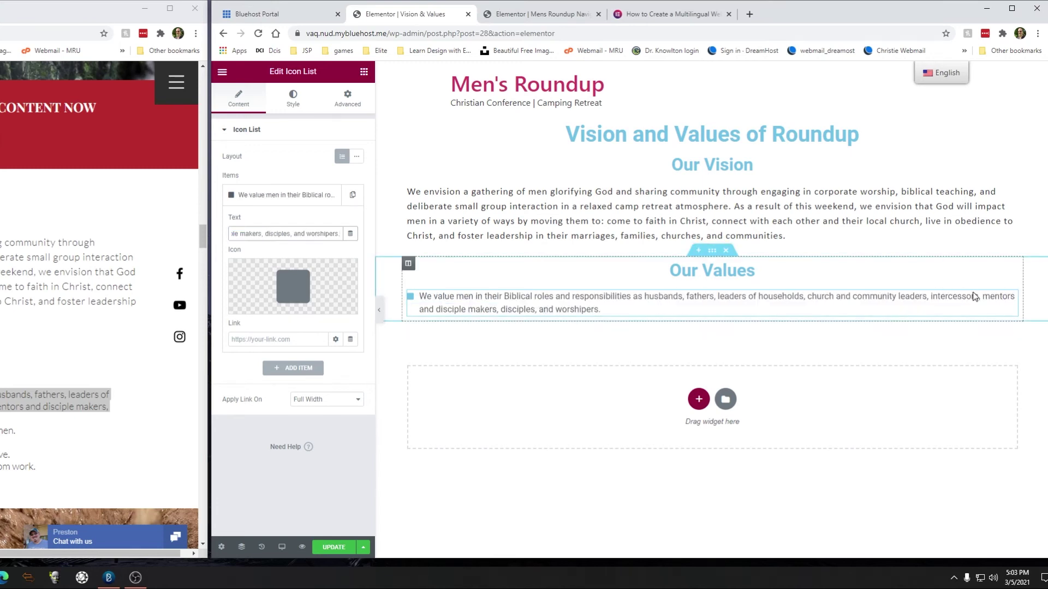
click(294, 197)
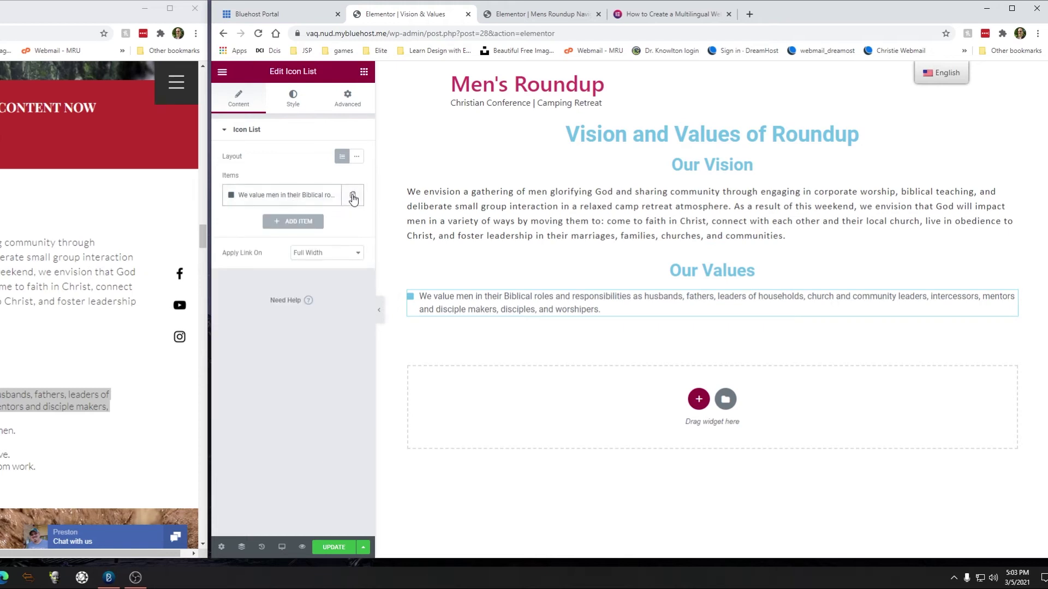
Step: Duplicate the first list item and set the copy's text to "We value men of all generations learning in the company of men."
click(352, 197)
click(272, 222)
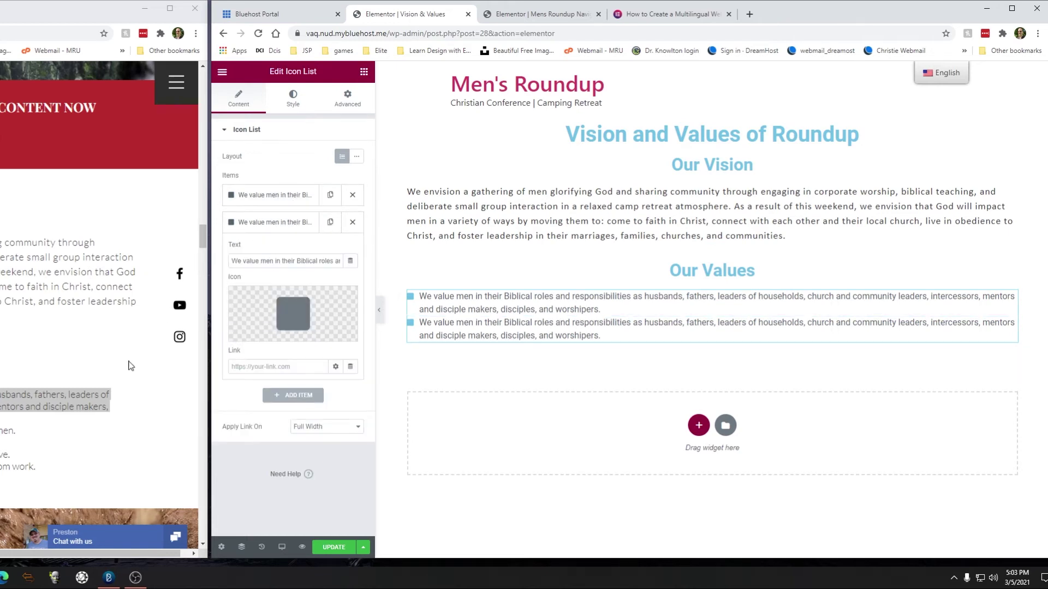
double_click(9, 431)
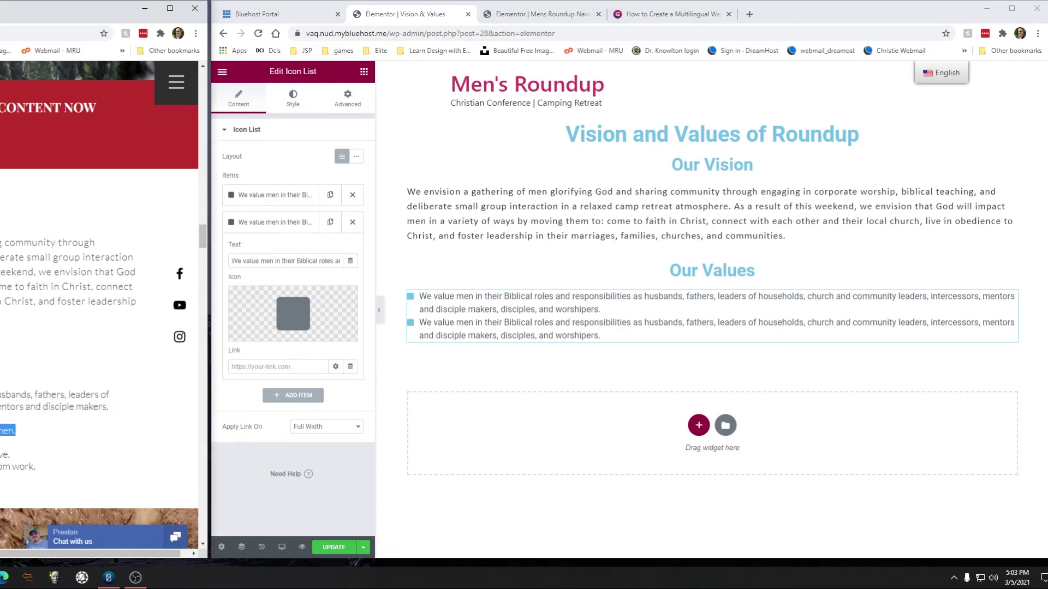
click(265, 258)
key(ctrl+a)
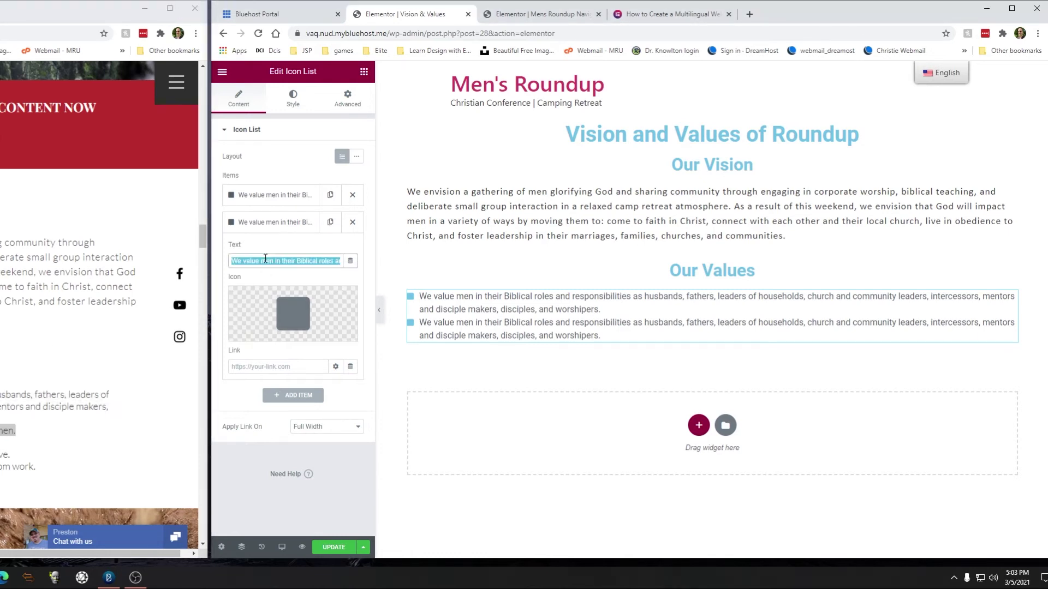
text(We value men of all generations learning in the company of men.)
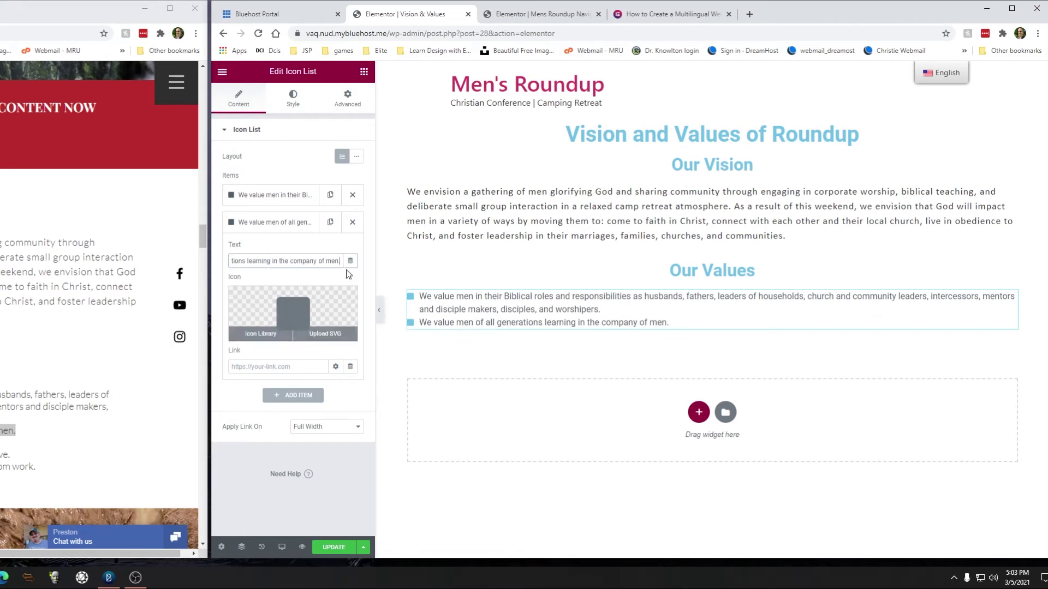
Step: Duplicate the second list item and set the copy's text to "We value and support men's ministry in the local church."
click(330, 223)
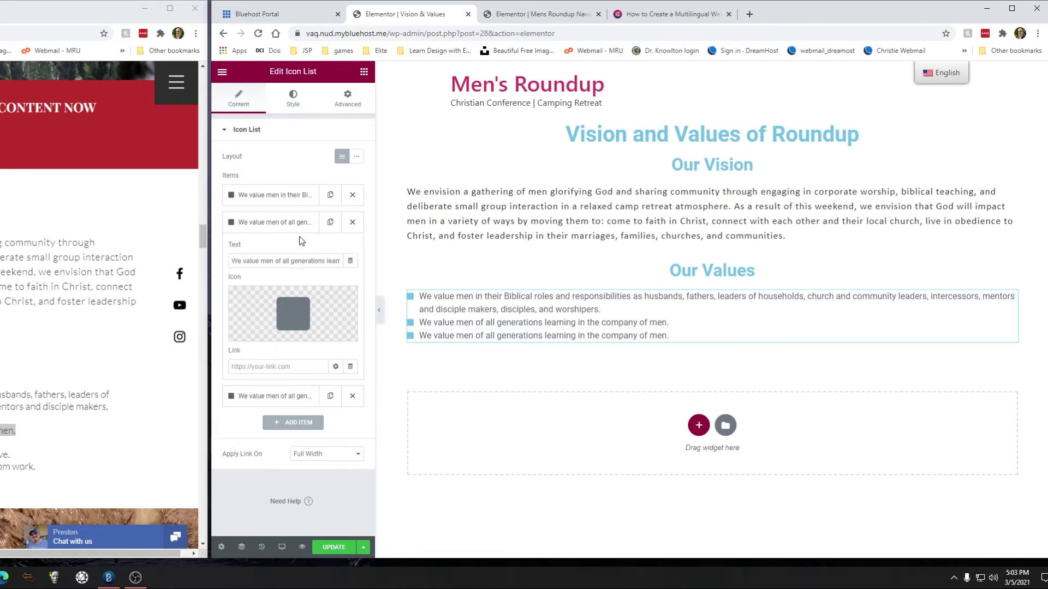
click(275, 223)
click(276, 250)
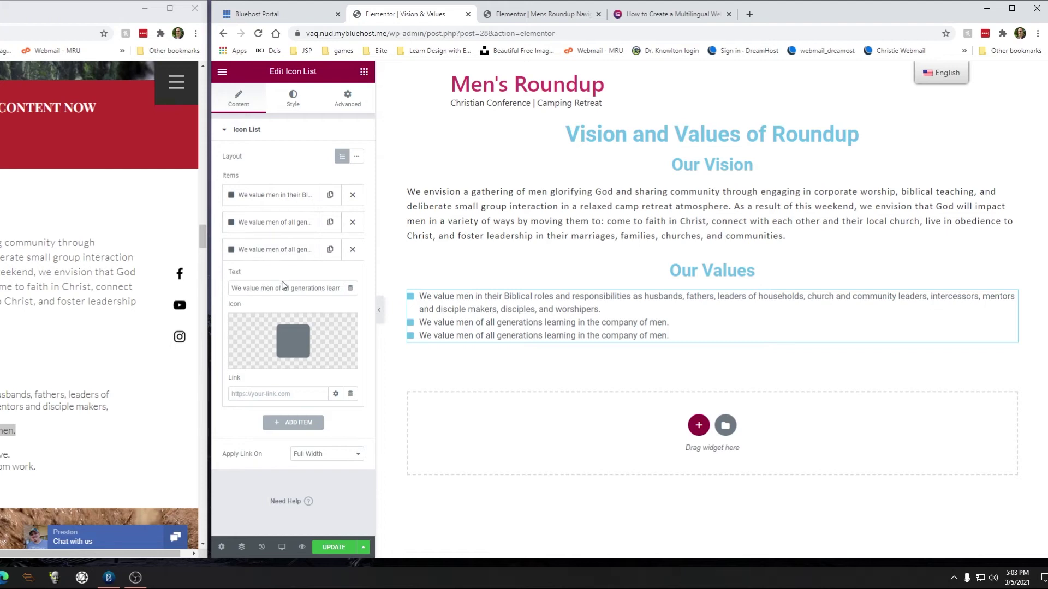
click(282, 250)
click(2, 443)
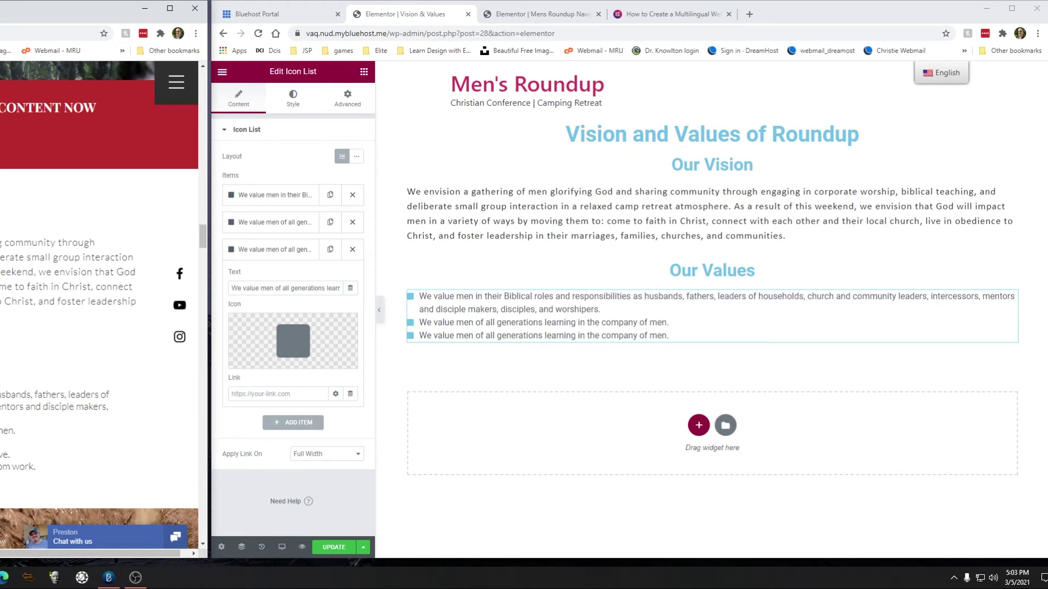
click(305, 288)
triple_click(306, 287)
text(We value and support men's ministry in the local church.)
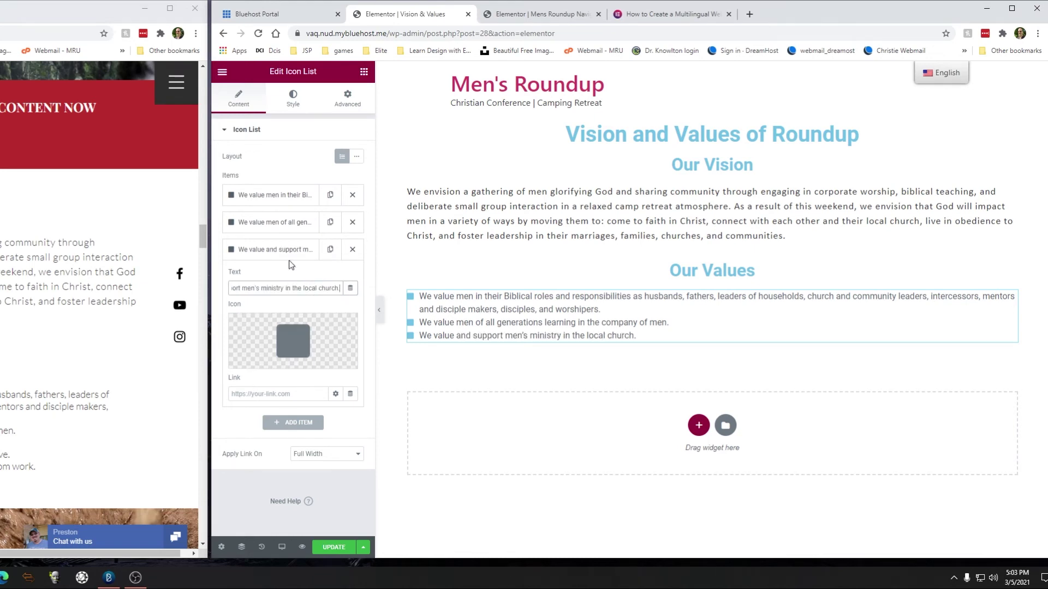
click(268, 251)
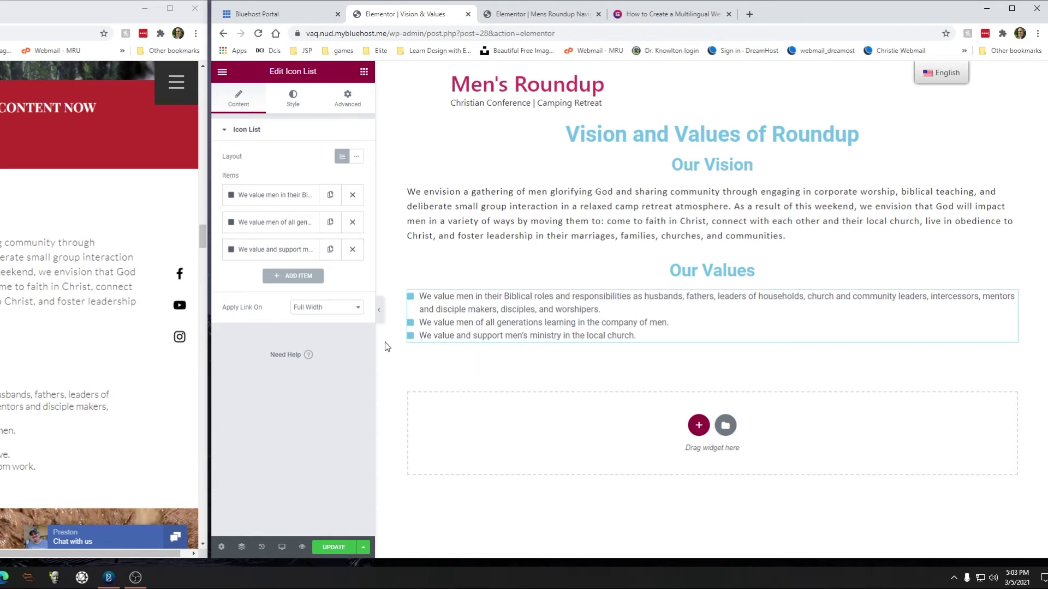
Step: Duplicate the third list item and set the copy's text to "We value being culturally relevant and generationally inclusive."
click(333, 253)
click(304, 276)
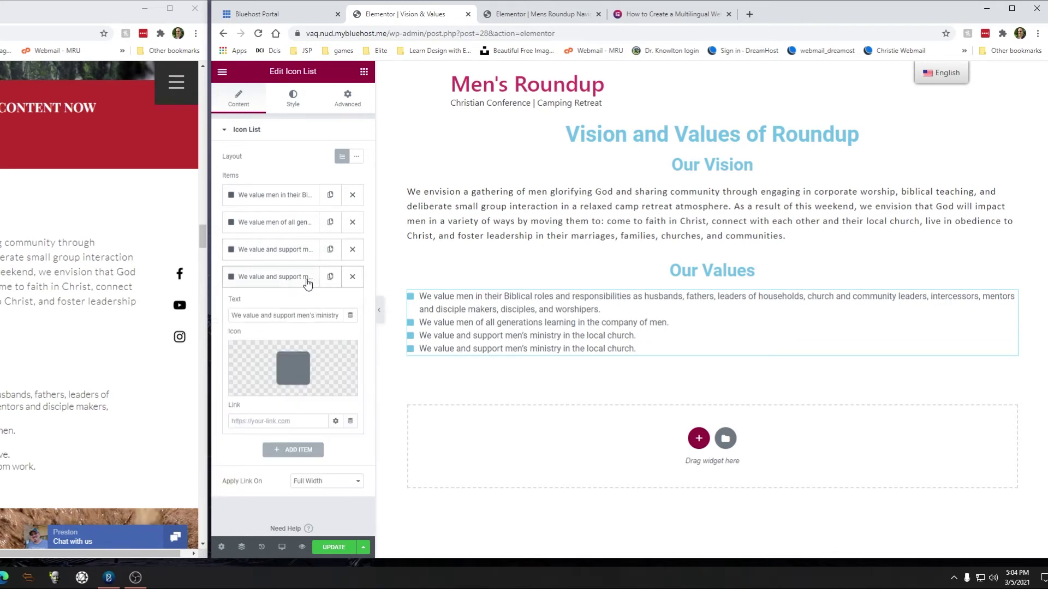
key(alt+Tab)
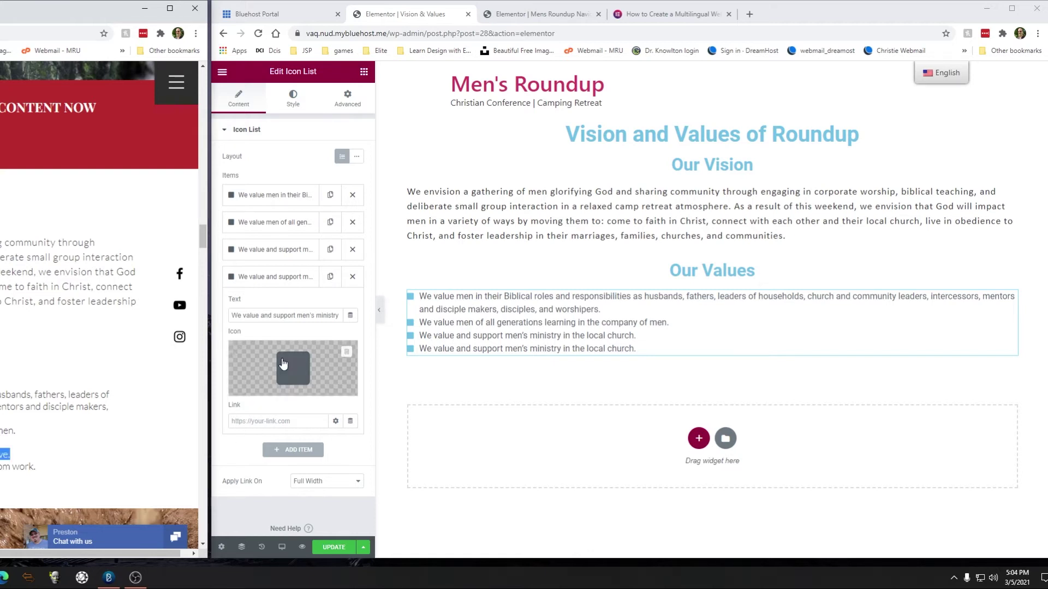
click(298, 315)
key(ctrl+a)
text(We value being culturally relevant and generationally inclusive.)
click(273, 276)
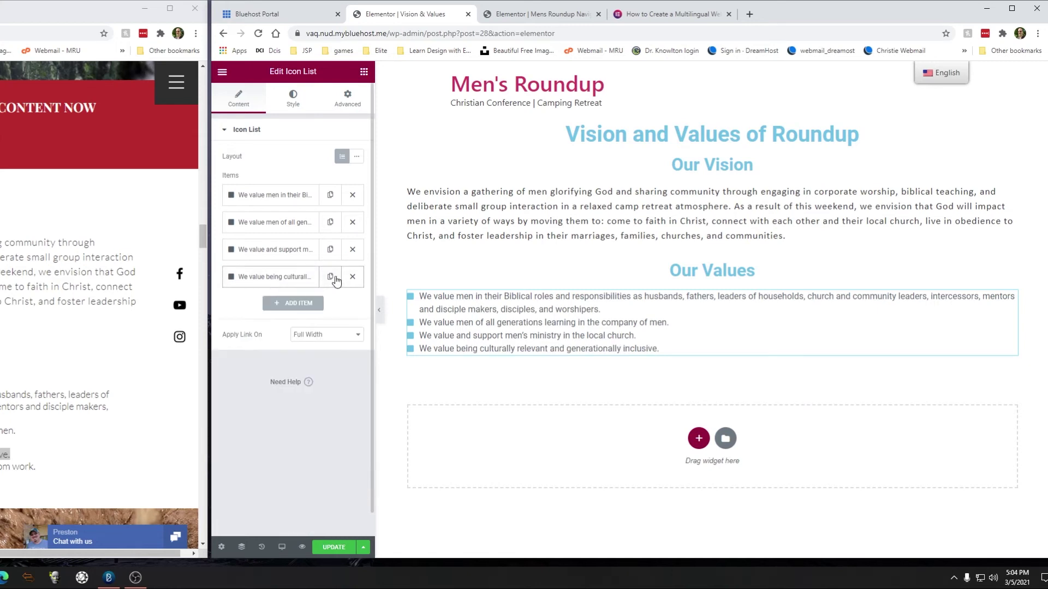
Step: Duplicate the fourth list item and set the copy's text to "We value the offering of gifts, talents, and abilities for Kingdom work."
click(330, 277)
click(294, 304)
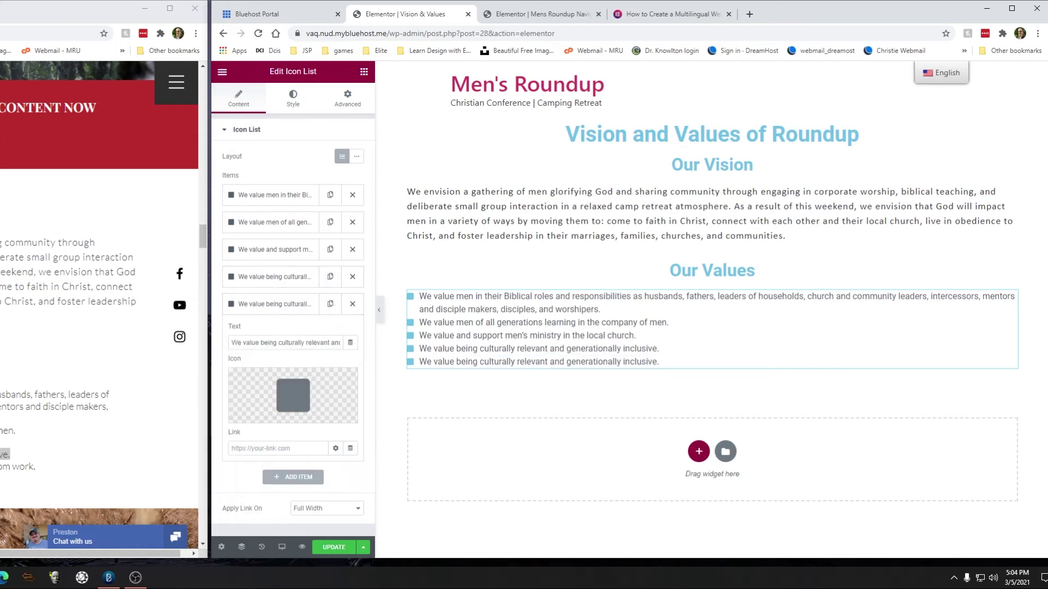
drag(36, 466, 1, 467)
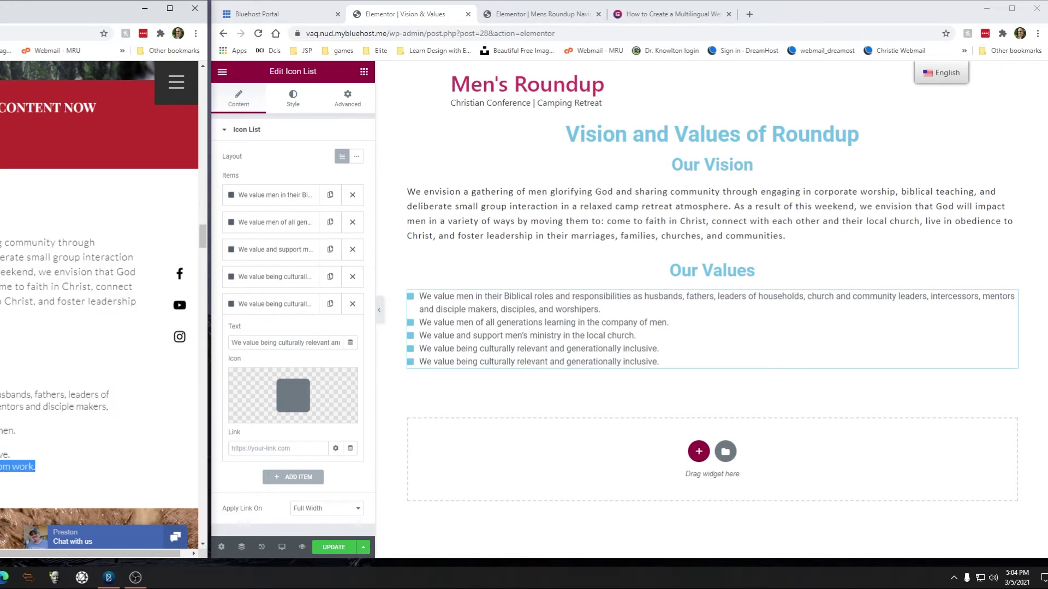
triple_click(279, 342)
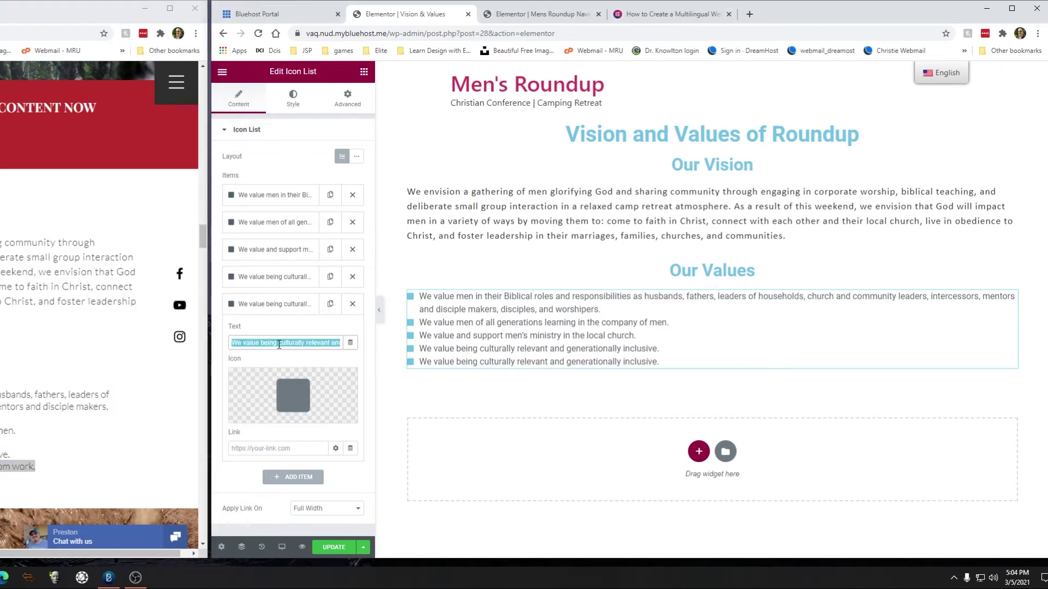
text(We value the offering of gifts, talents, and abilities for Kingdom work.)
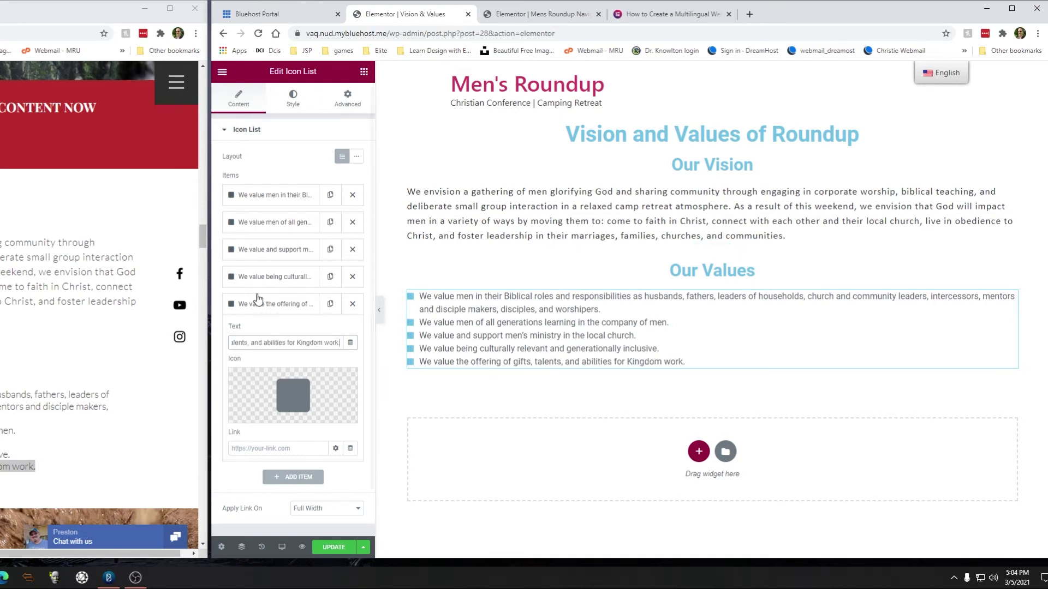
click(285, 165)
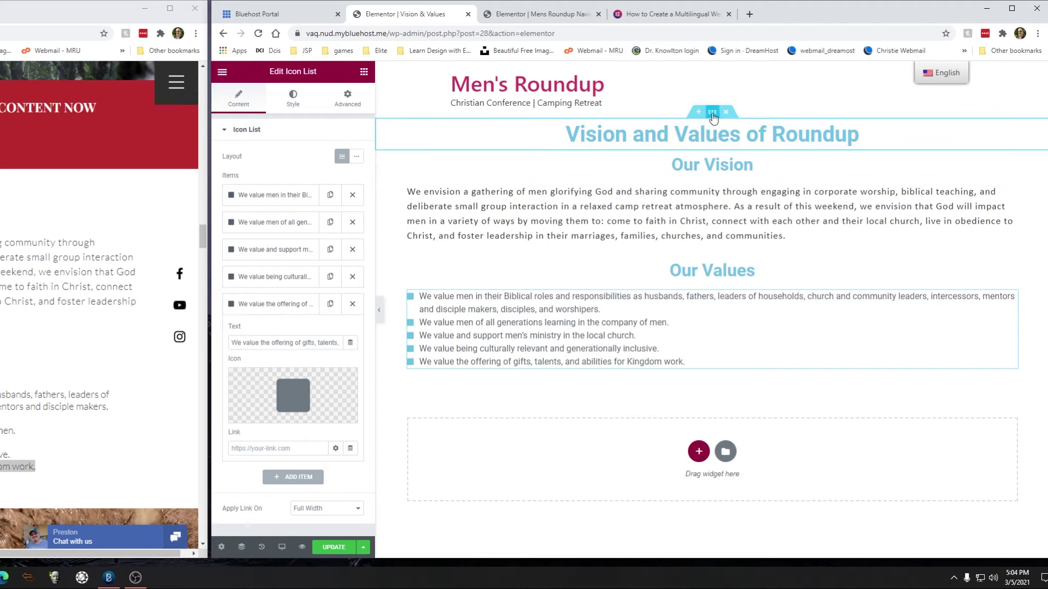
Step: Check the title section's style and layout settings, and update the Vision & Values page
click(712, 112)
click(293, 98)
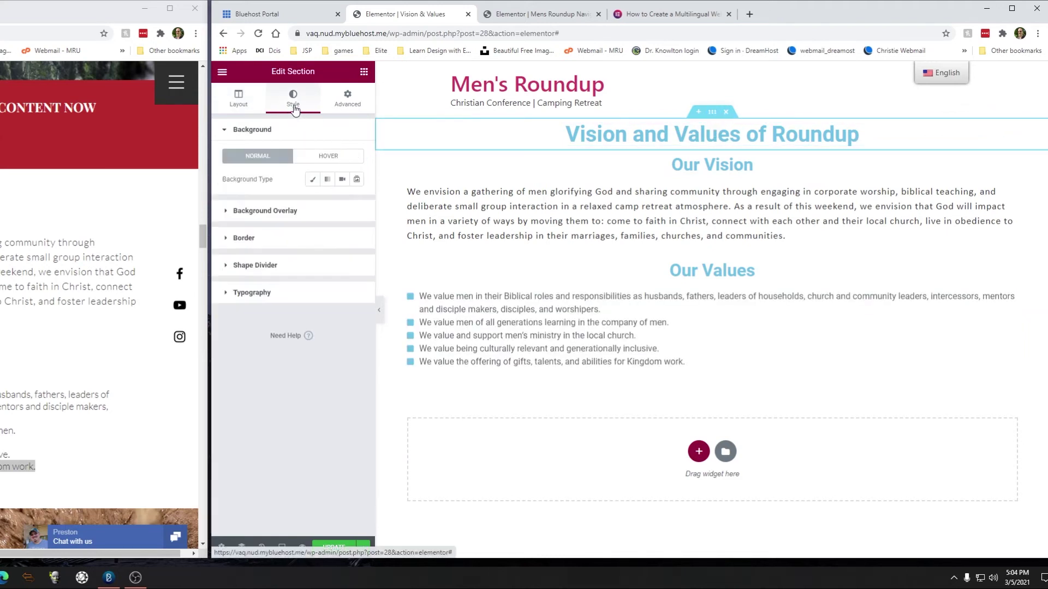
click(238, 98)
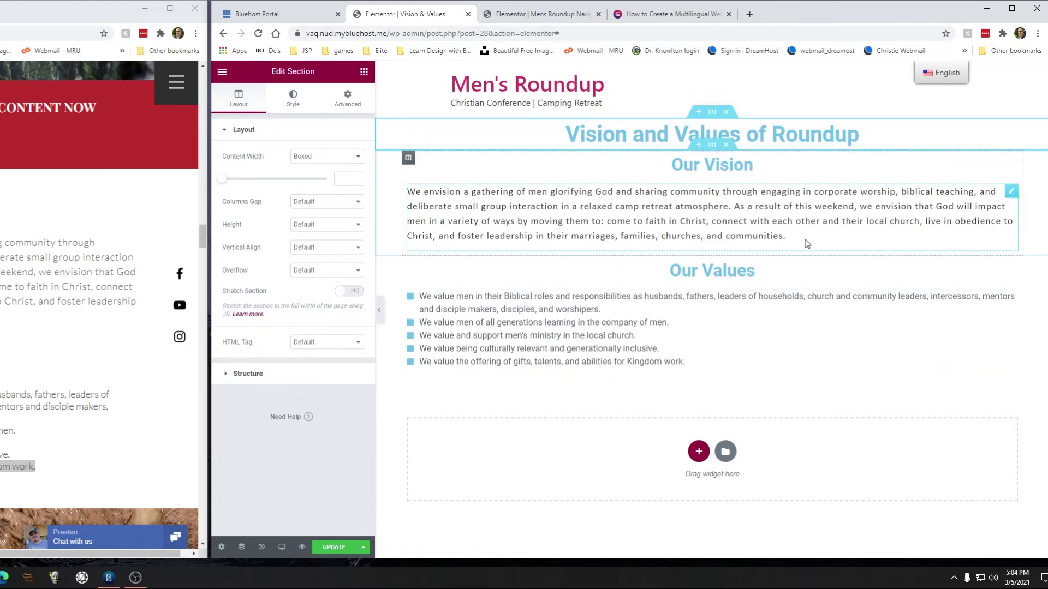
click(331, 555)
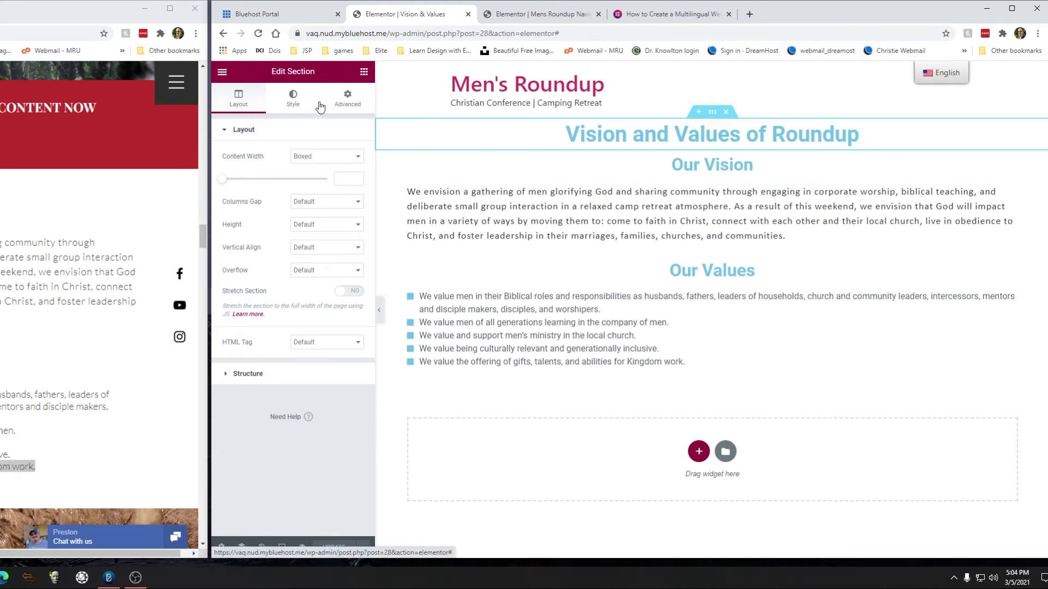
click(222, 72)
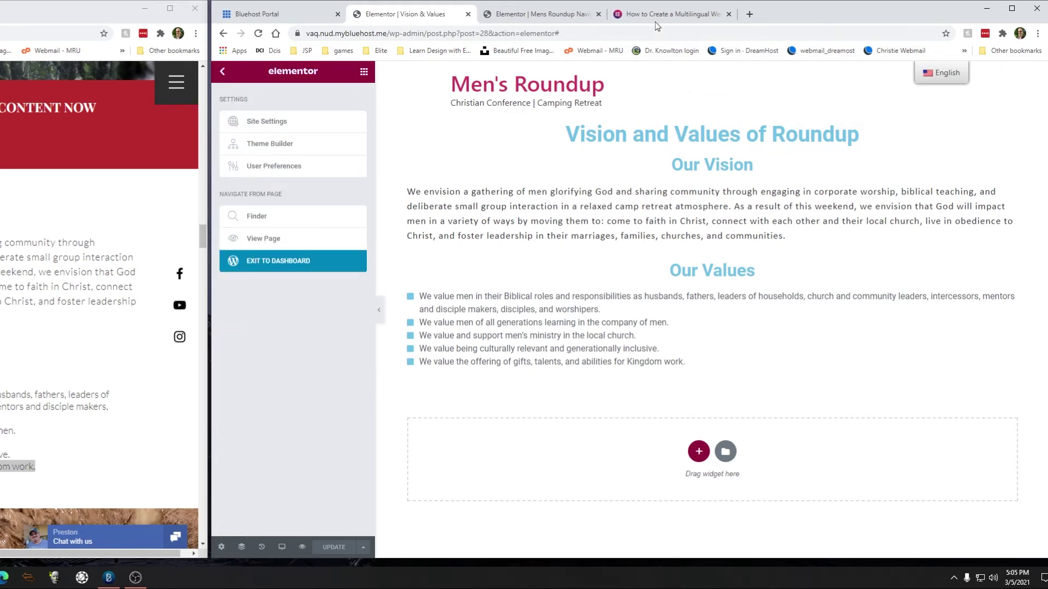
Step: Read the "Translate the Page" section of the open Elementor article on multilingual websites
click(689, 16)
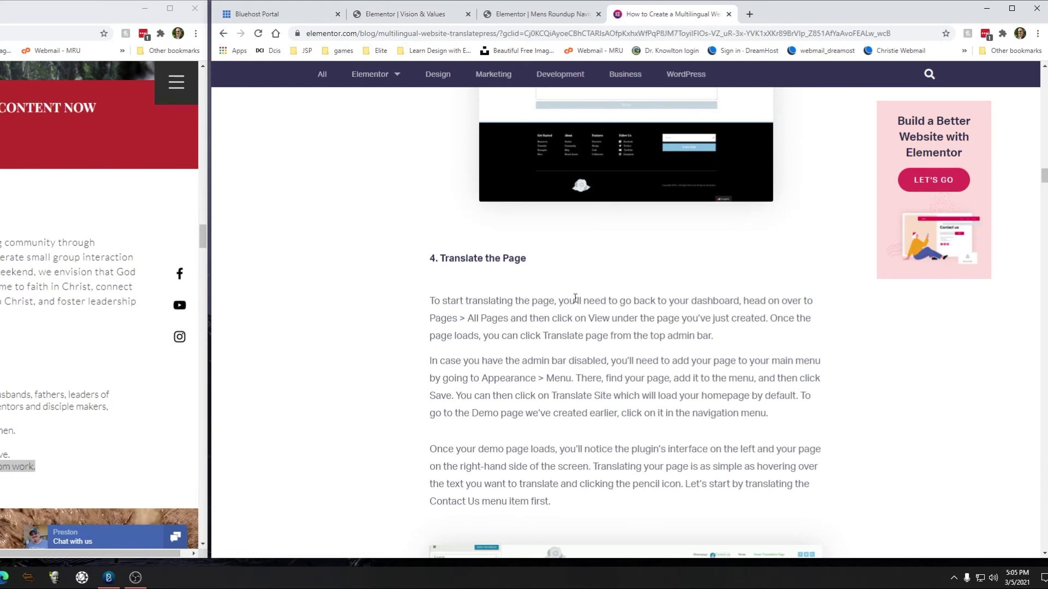
scroll(543, 352, up, 7)
scroll(543, 352, down, 6)
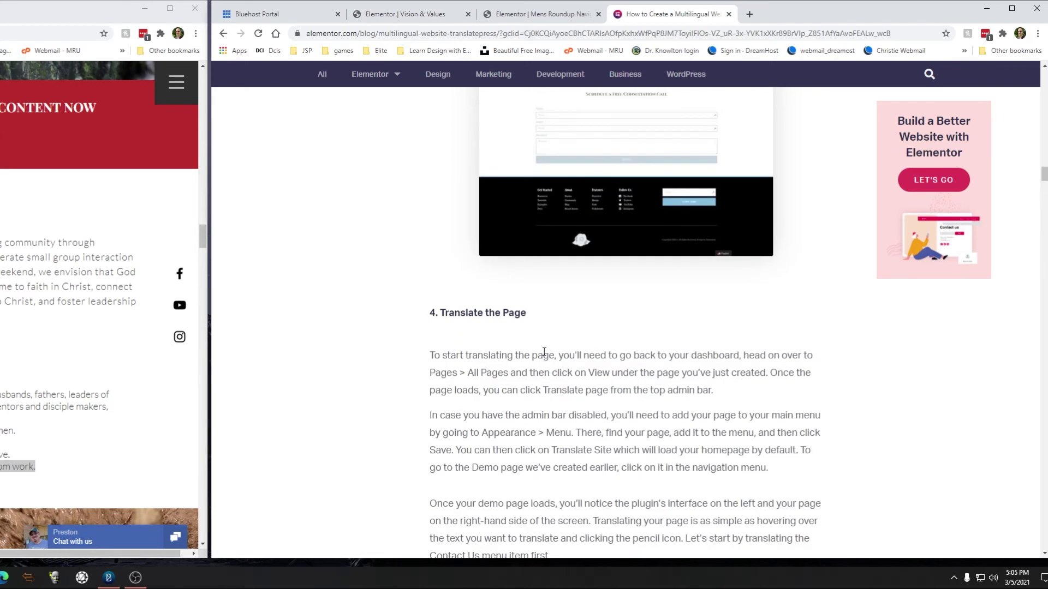
scroll(543, 352, down, 5)
scroll(545, 313, up, 3)
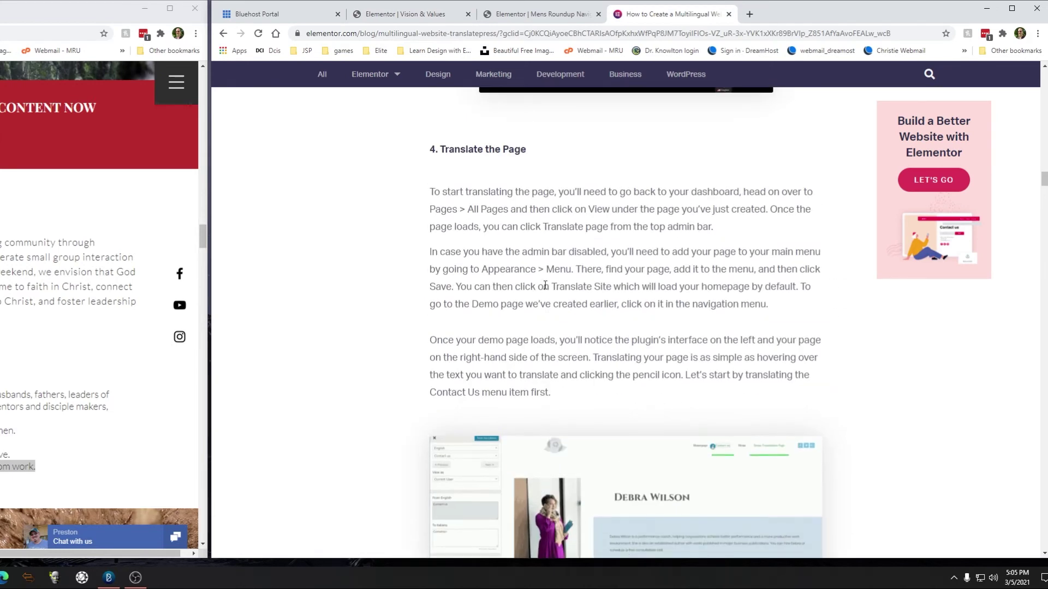
scroll(545, 286, down, 1)
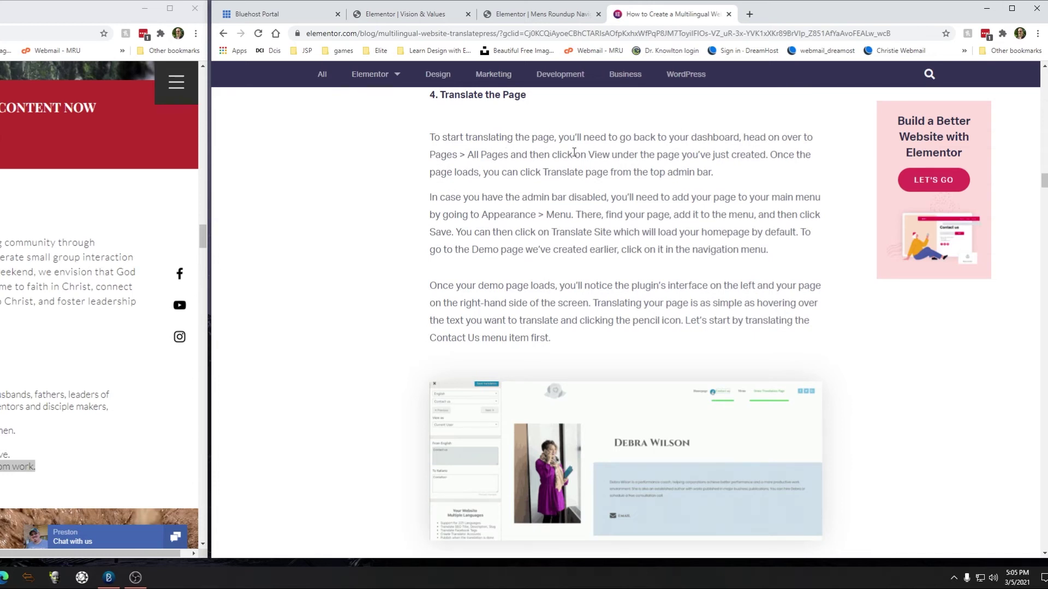
Step: Leave the Elementor editor of the Vision & Values page for its live view
click(551, 15)
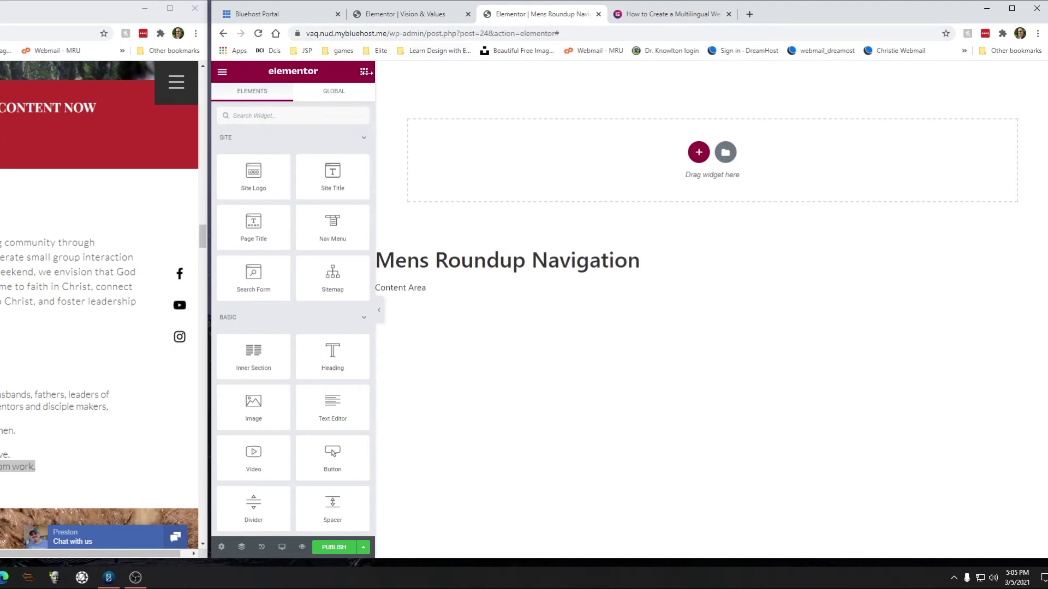
click(404, 14)
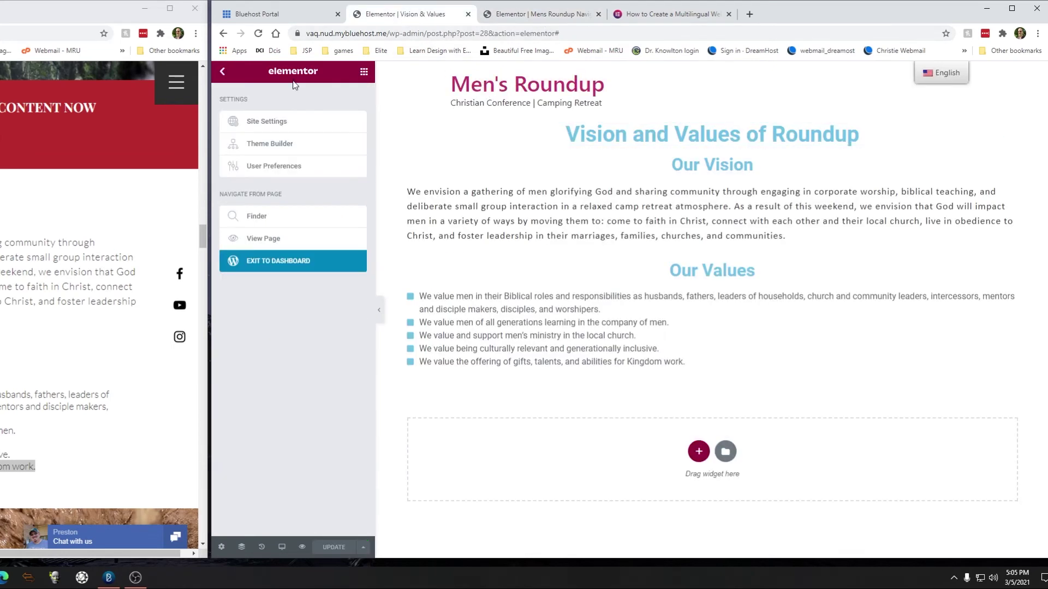
click(225, 73)
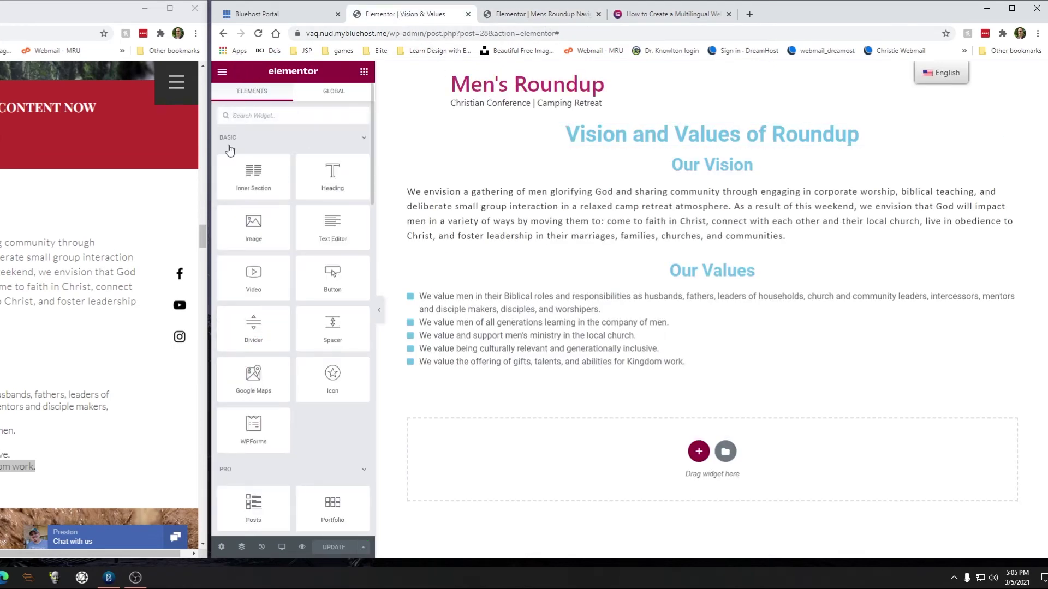
click(221, 73)
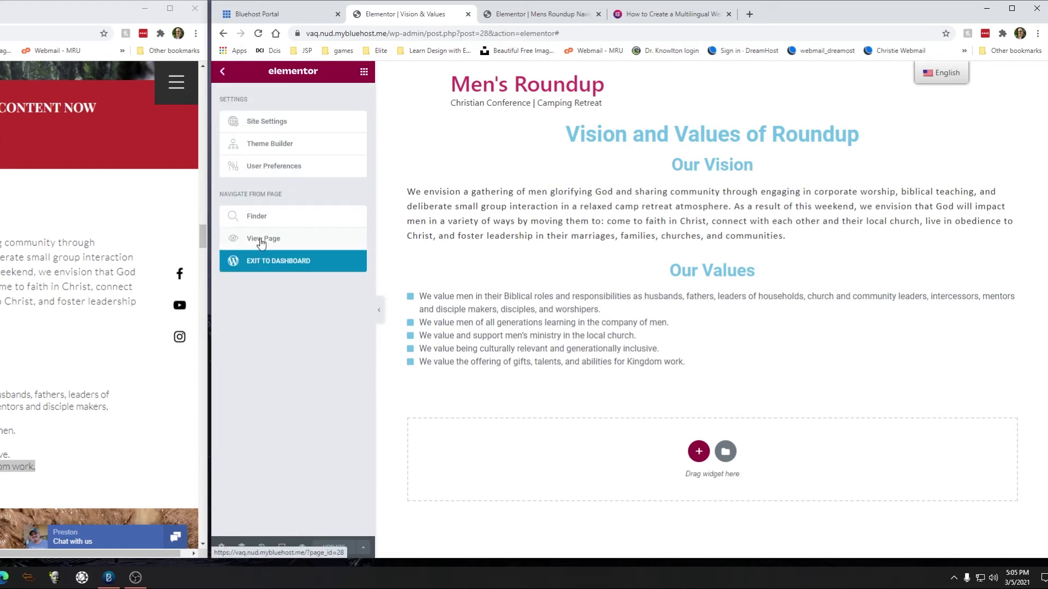
click(261, 240)
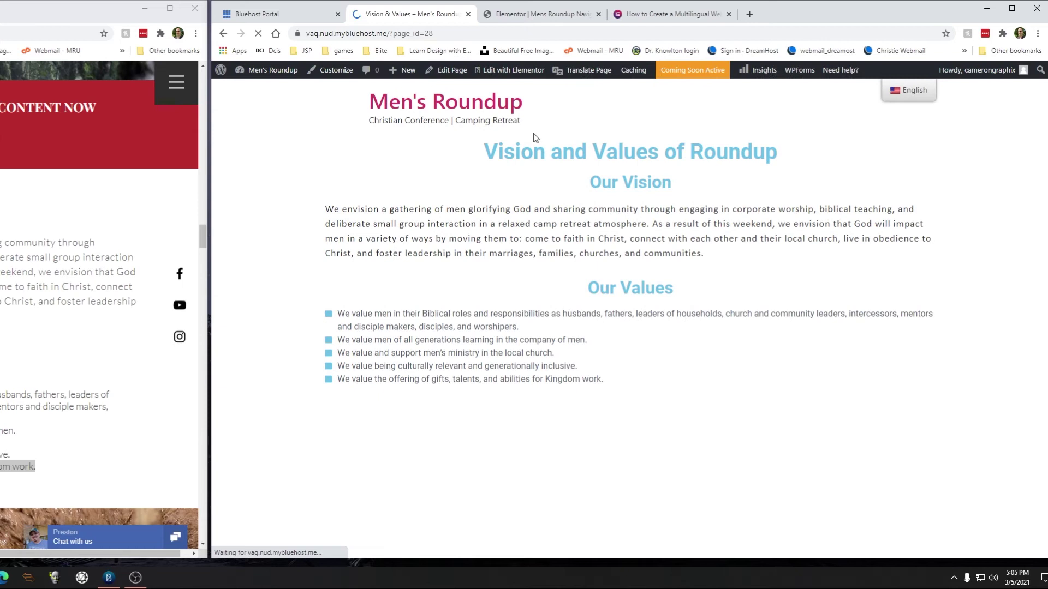
Step: Open the Vision & Values page in the TranslatePress translation editor
mouse_move(595, 75)
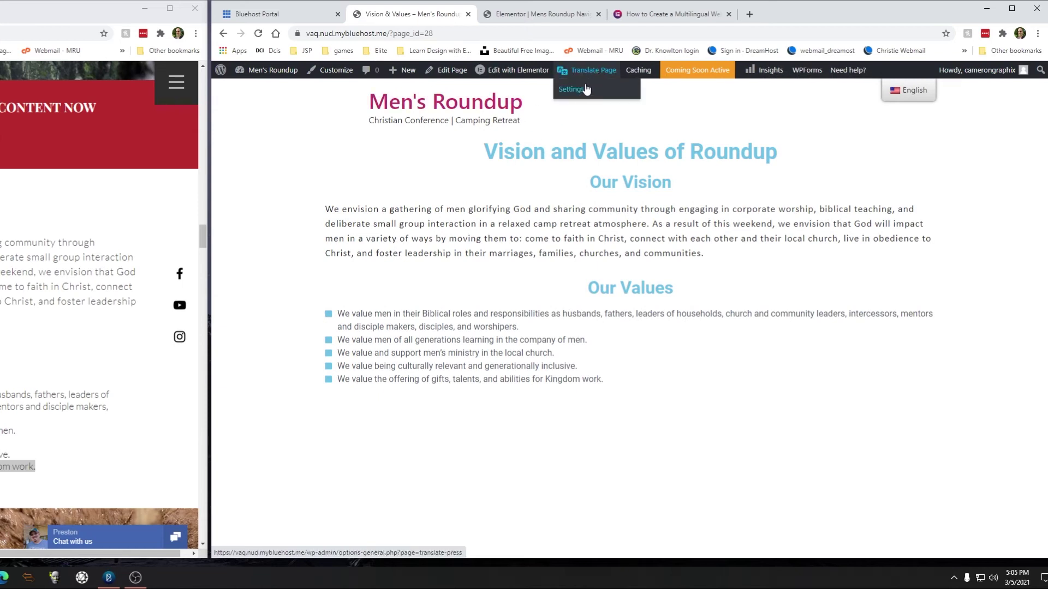
click(581, 92)
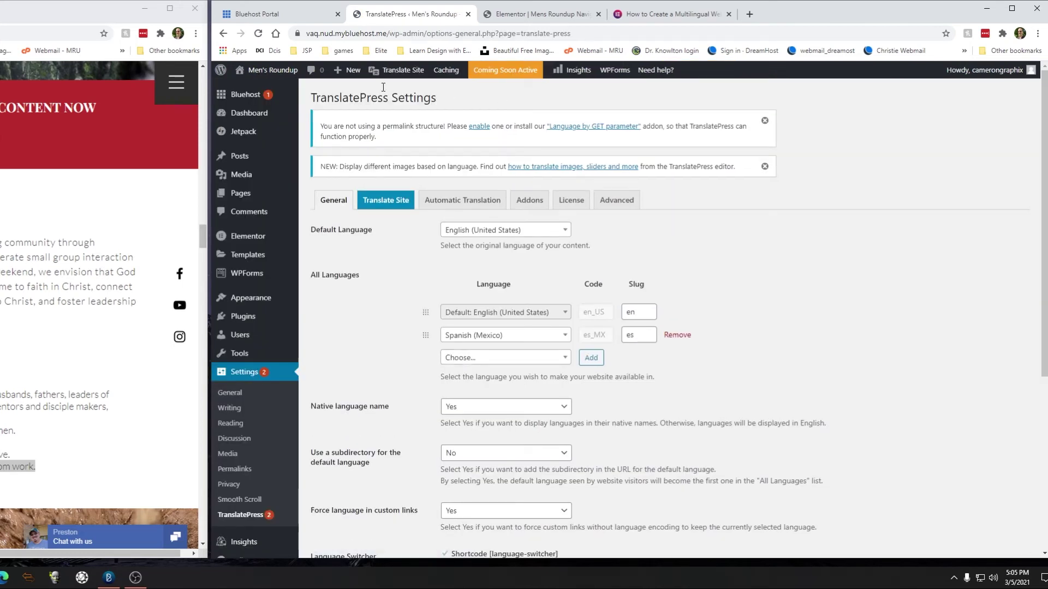
click(223, 33)
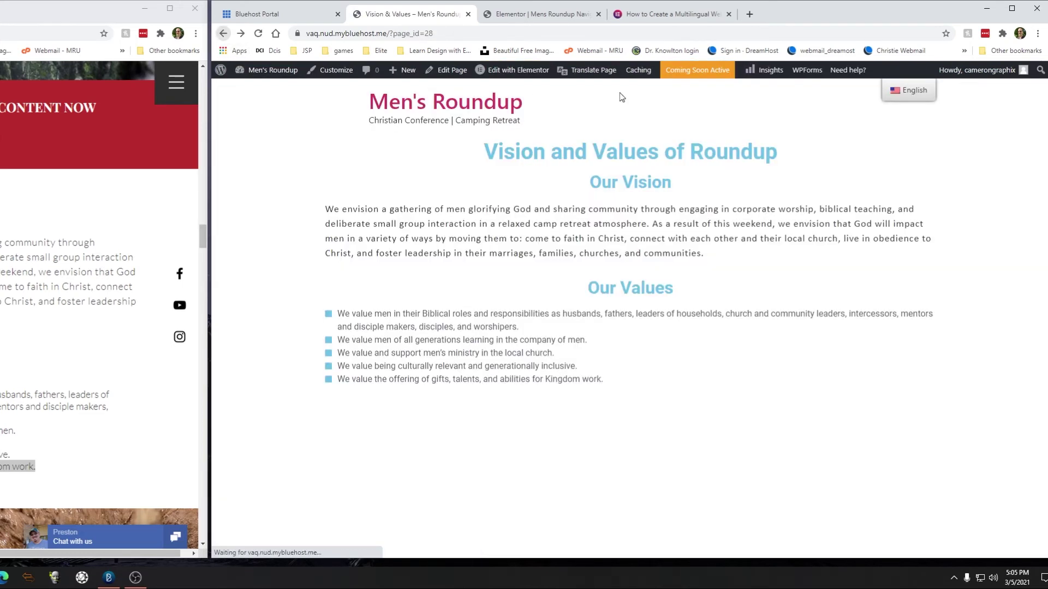
click(595, 71)
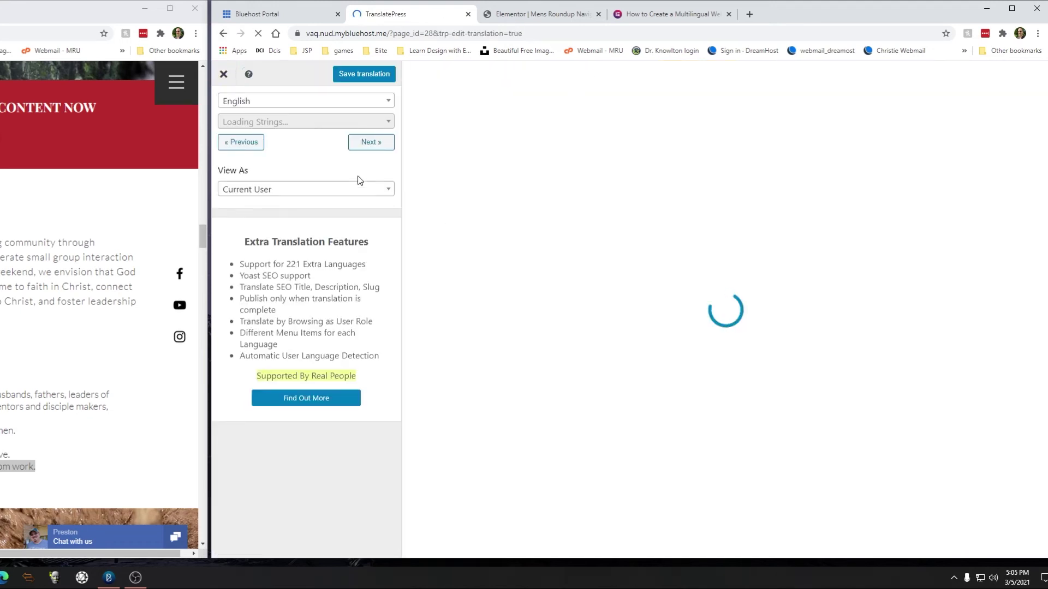
Step: Switch the reference site to its Español version and find its Spanish vision and values text
click(175, 83)
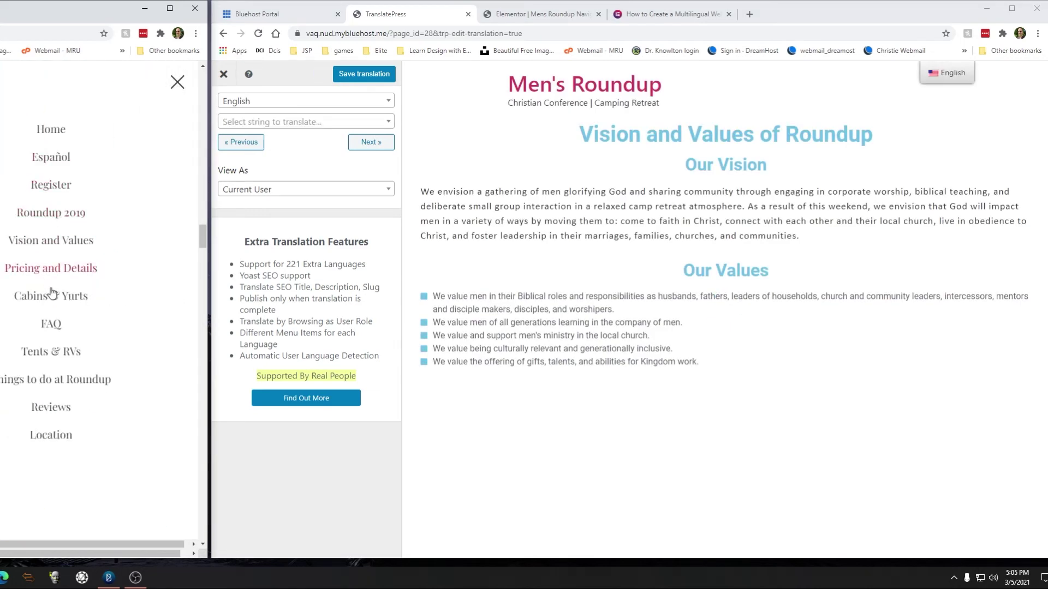
click(54, 158)
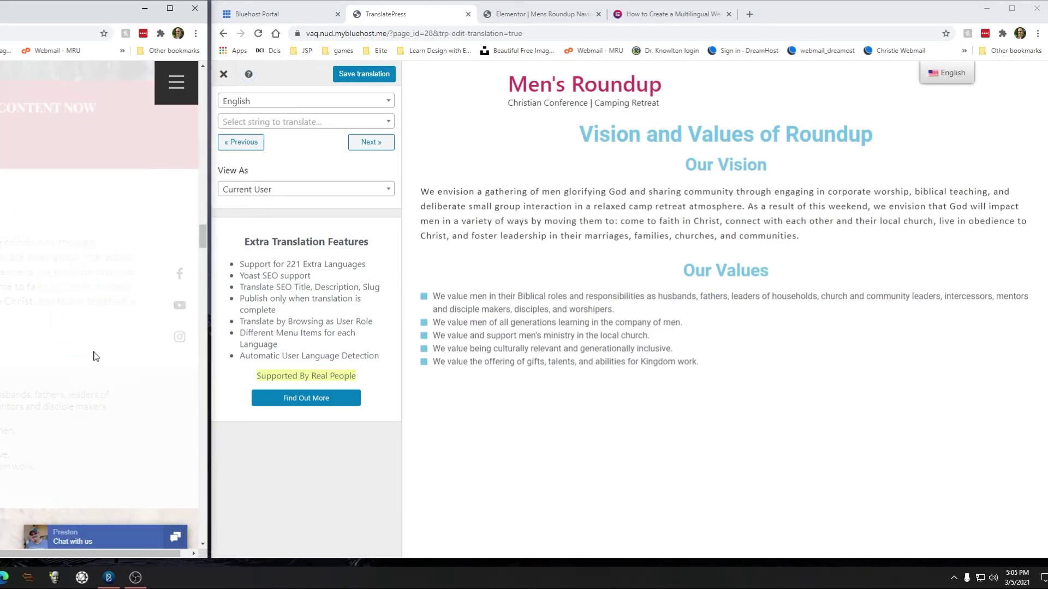
scroll(81, 320, down, 7)
scroll(103, 323, down, 15)
scroll(103, 327, down, 15)
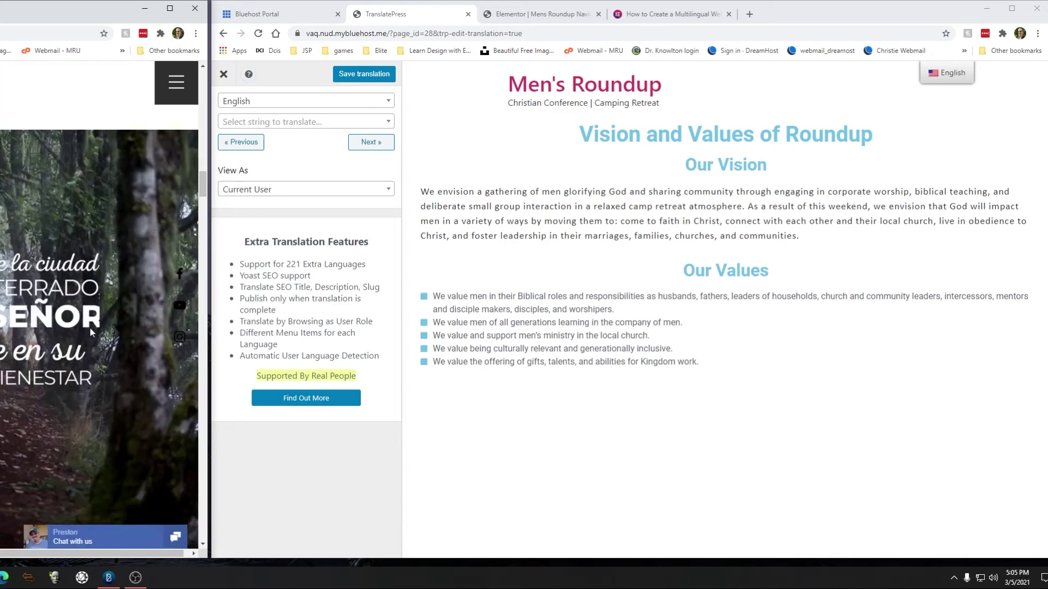
scroll(93, 324, down, 2)
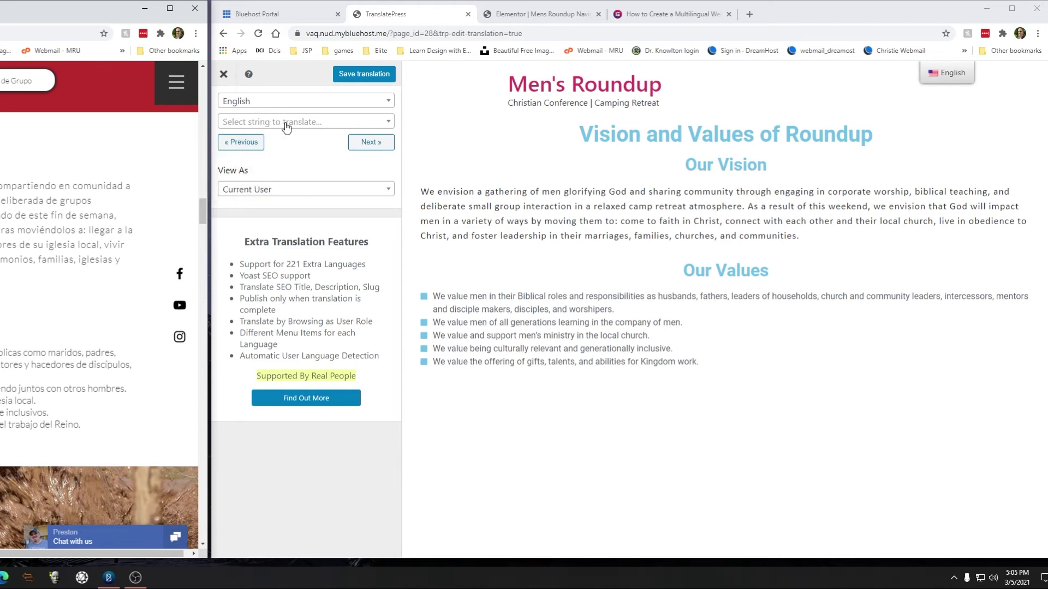
Step: Open the "Vision and Values of Roundup" heading for translation and enter "VISIÓN" as its Español de México text
click(322, 121)
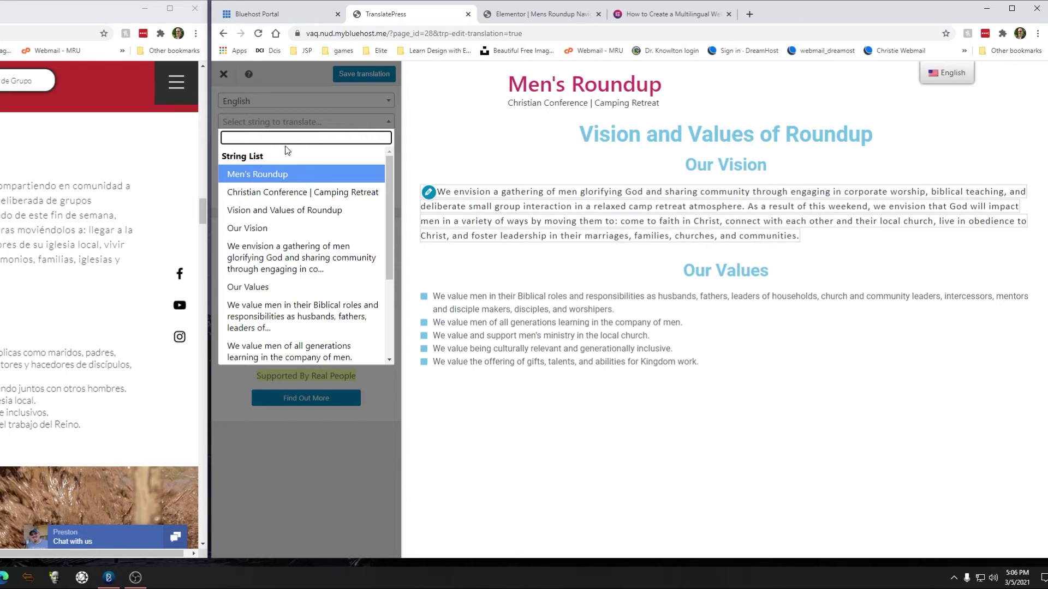
click(302, 119)
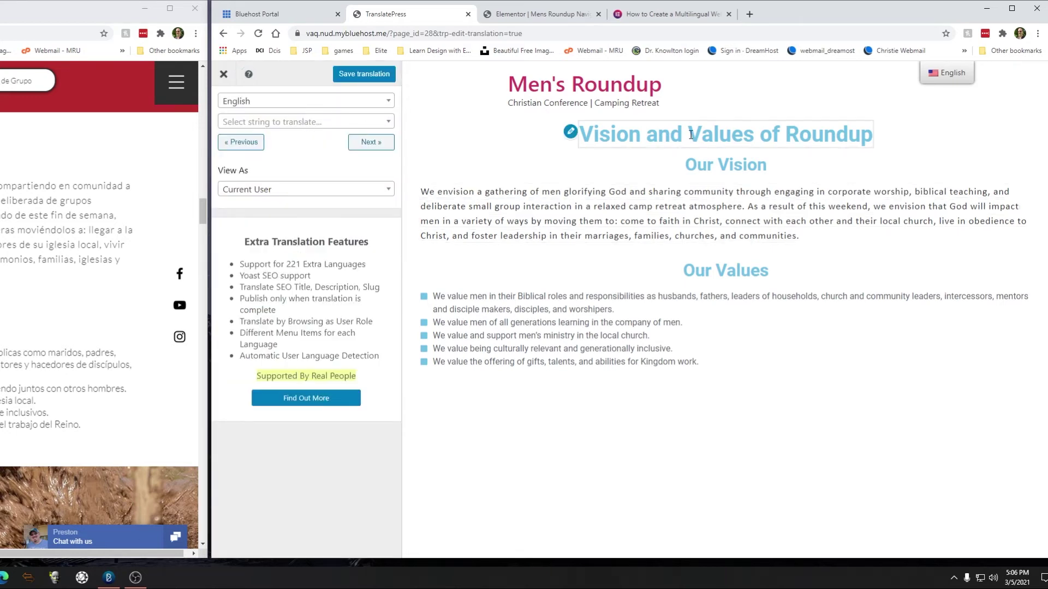
click(570, 132)
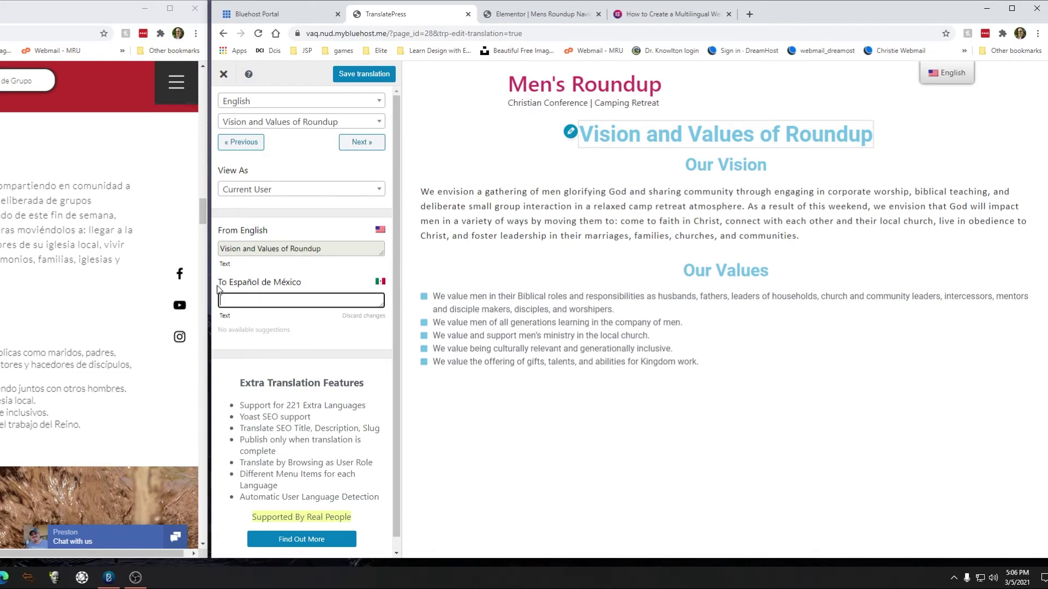
key(alt+Tab)
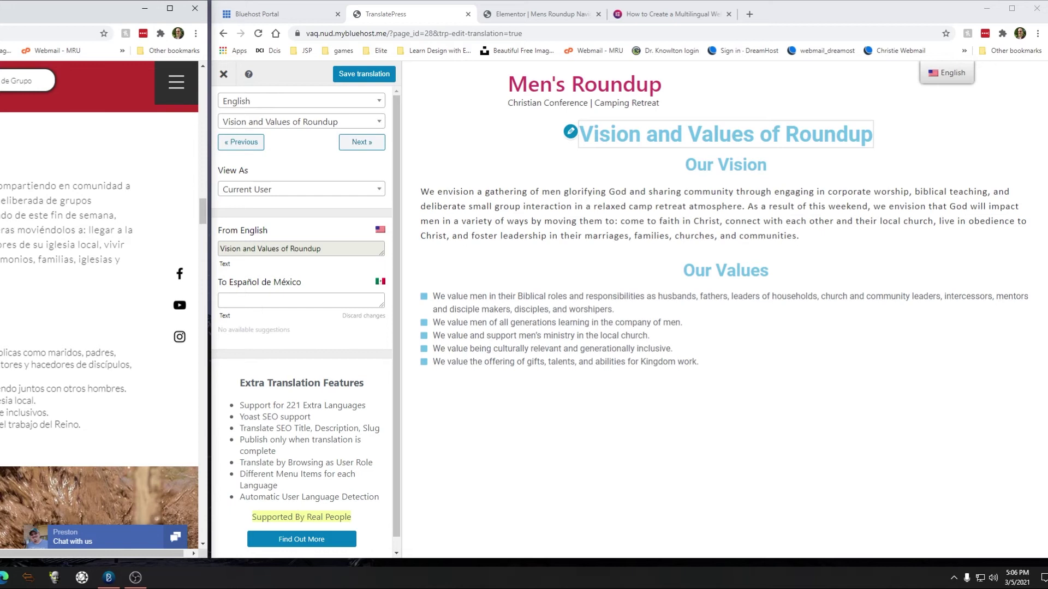
click(279, 299)
text(VISIÓN)
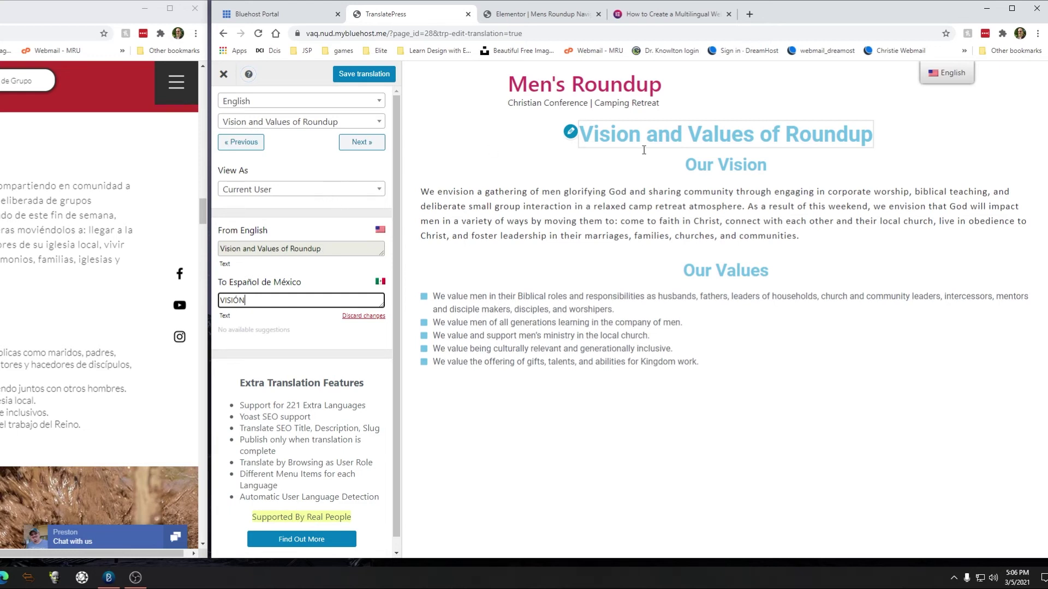
Step: Copy the reference site's Spanish vision paragraph, and save the heading's Spanish translation before moving on to the vision paragraph
drag(1, 274, 0, 186)
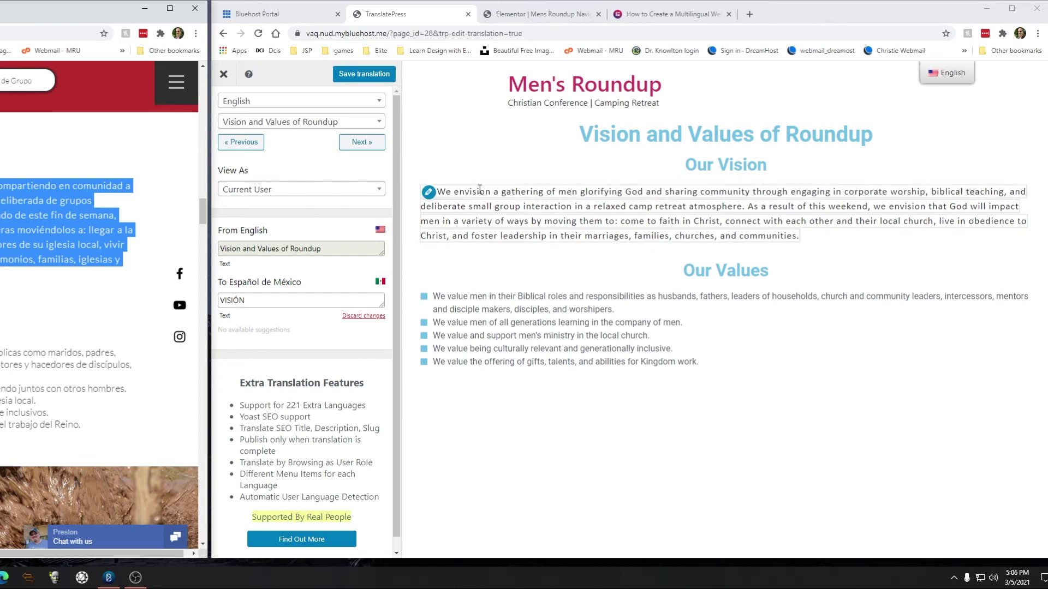
click(430, 194)
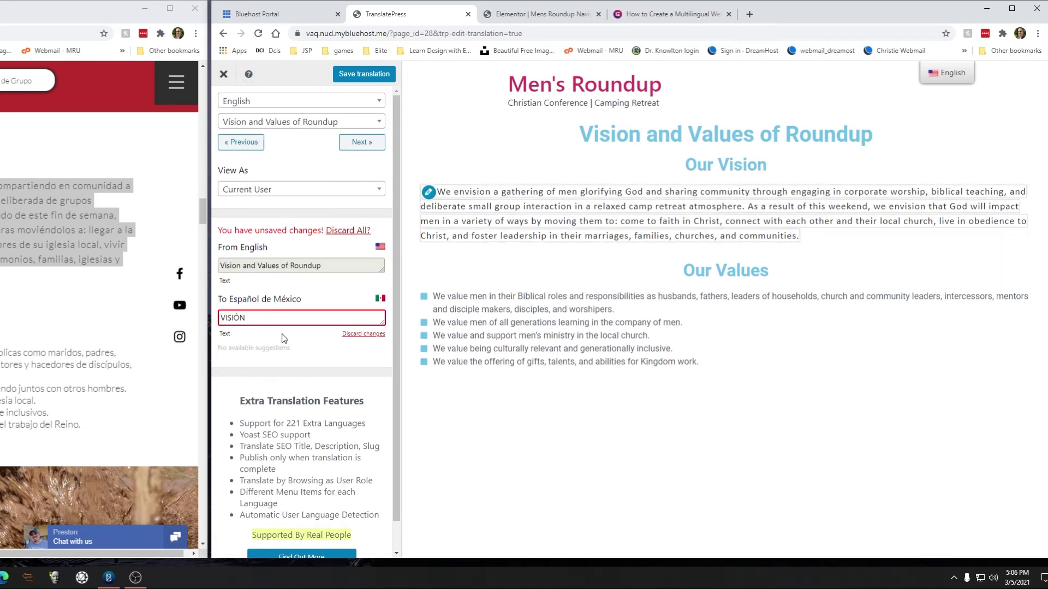
scroll(319, 416, down, 1)
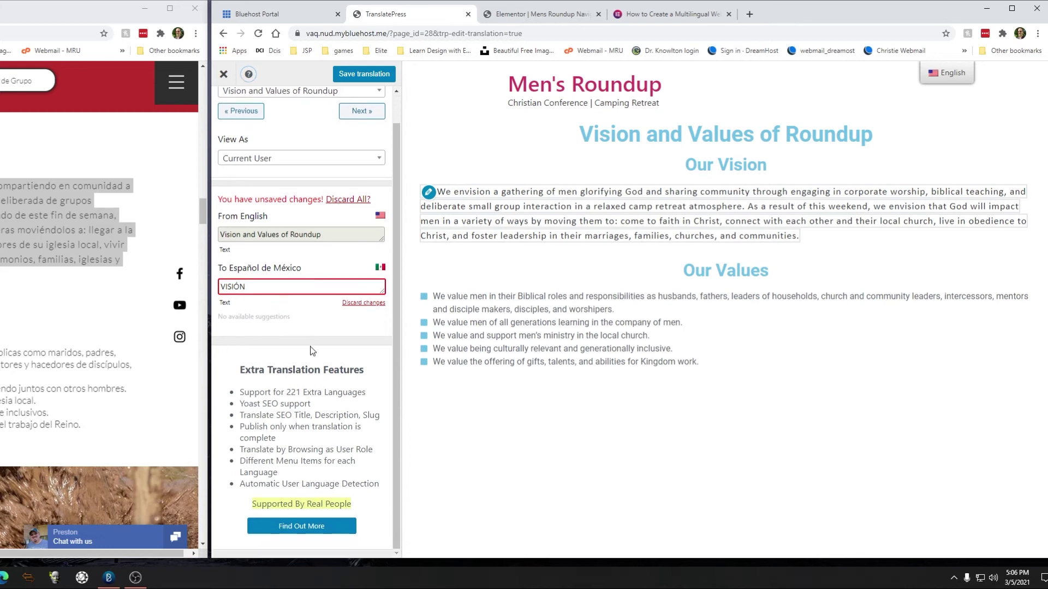
click(361, 74)
scroll(305, 203, up, 1)
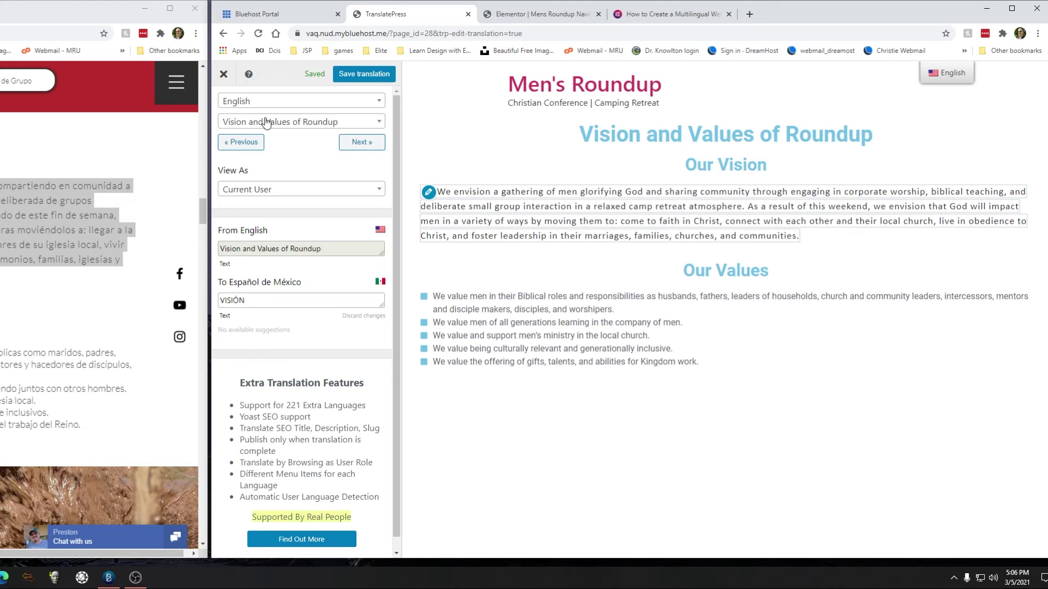
Step: Select the "Our Vision" heading for translation, enter "VISIÓN" as its Español de México text, and save the translation
click(288, 128)
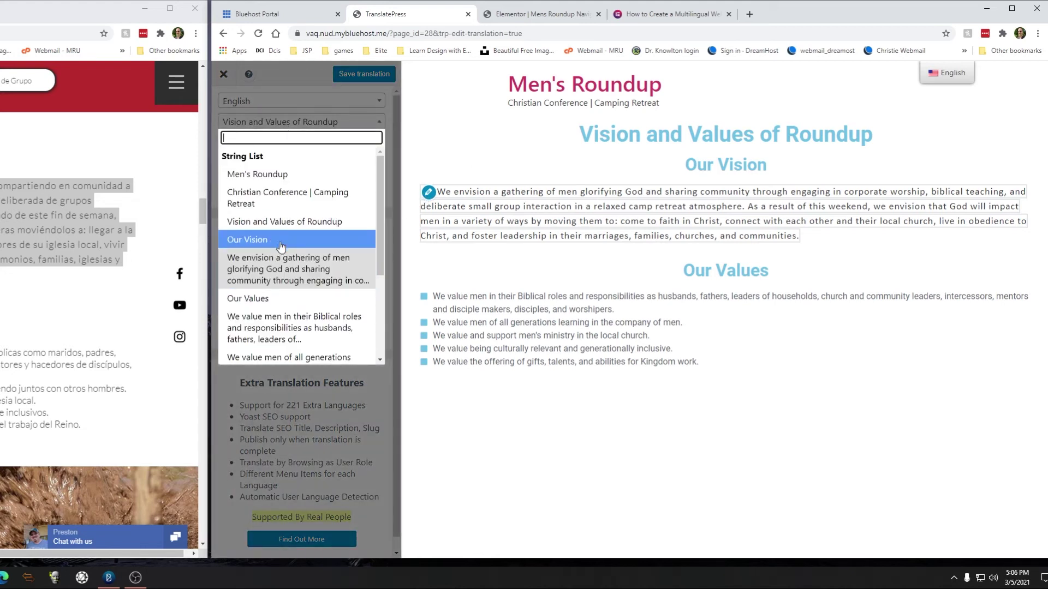
click(281, 269)
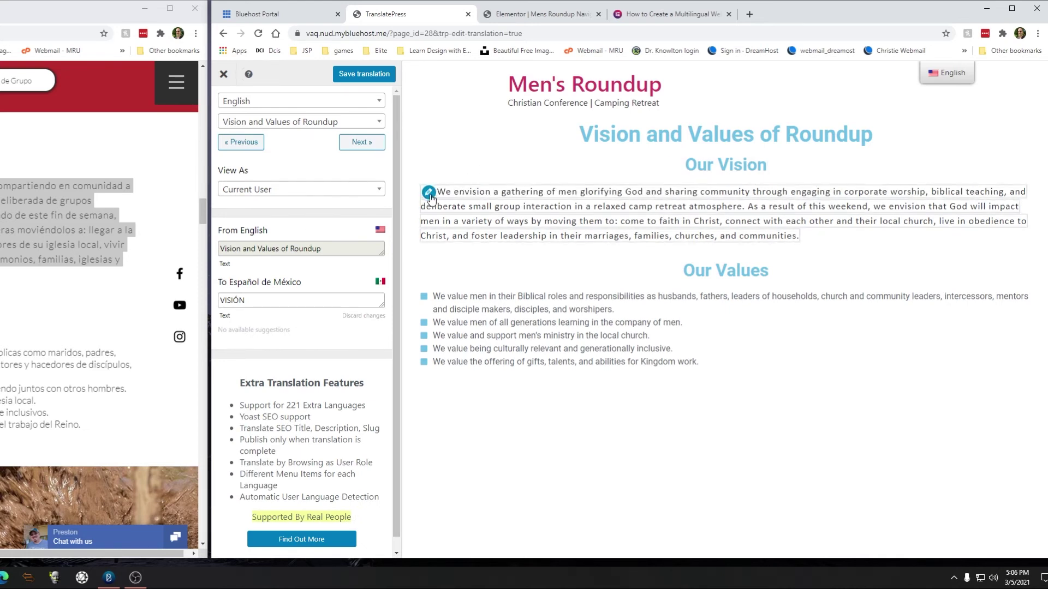
click(269, 121)
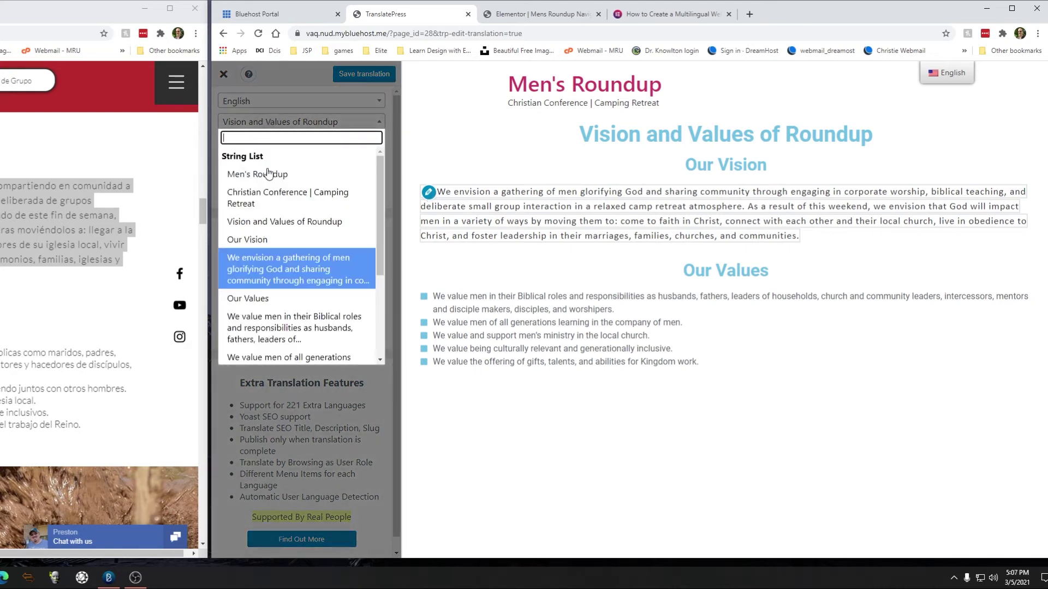
click(257, 243)
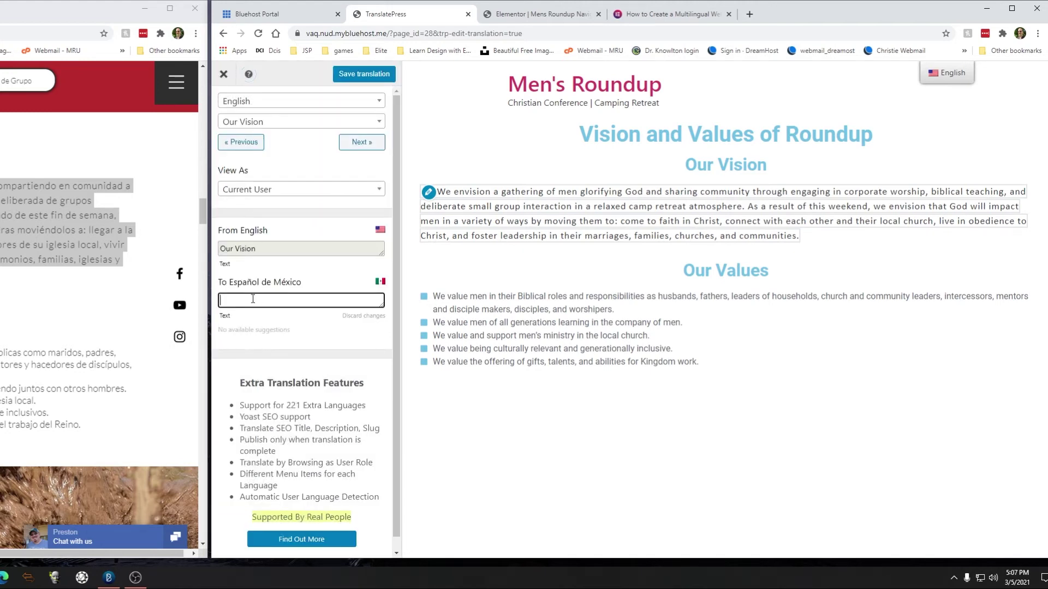
key(ctrl+v)
key(ctrl+a)
key(BackSpace)
click(55, 251)
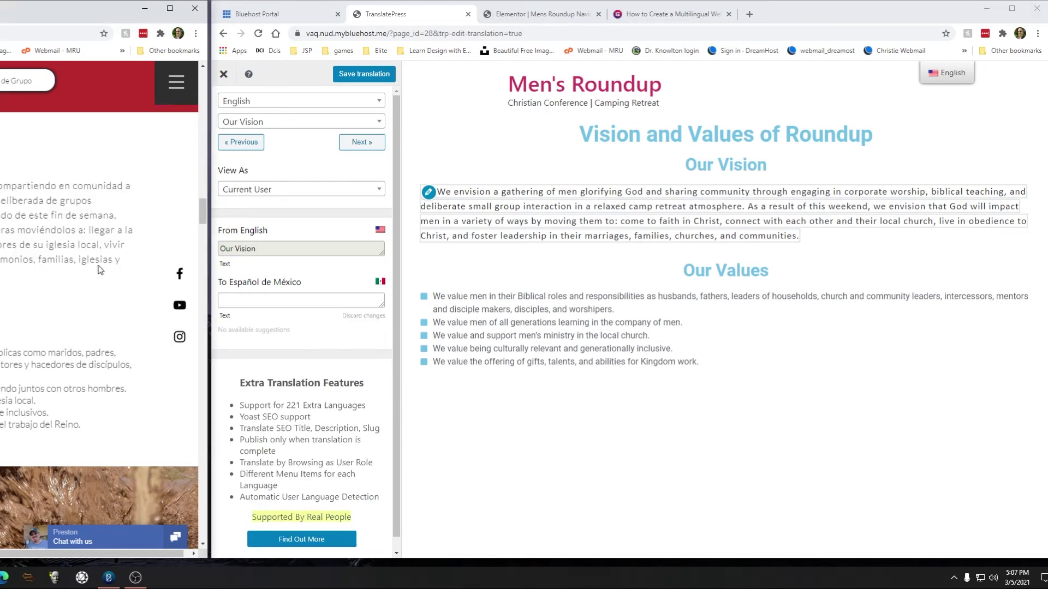
click(254, 298)
text(VISIÓN)
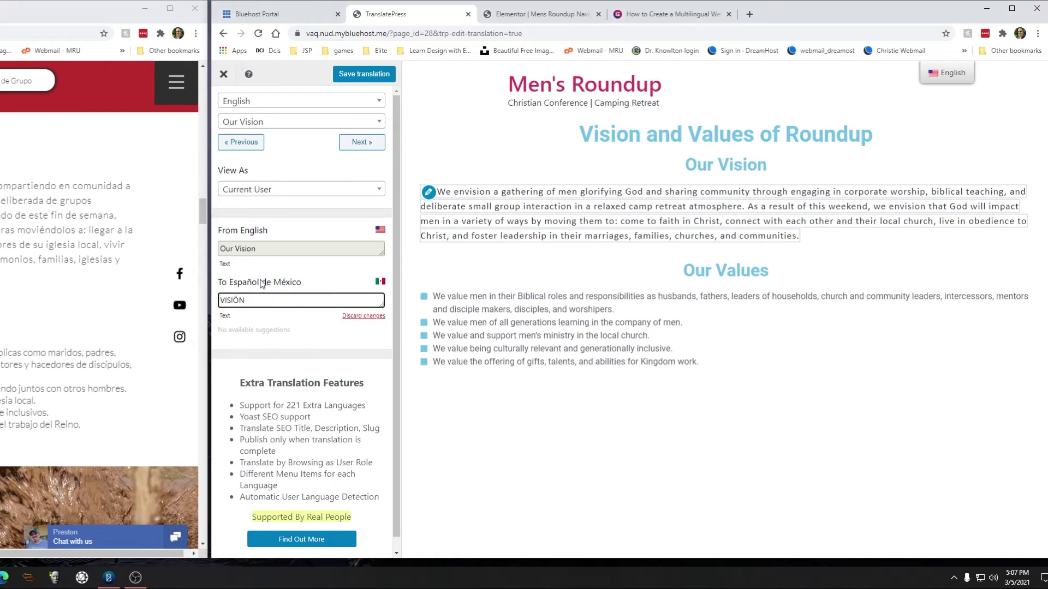
click(368, 79)
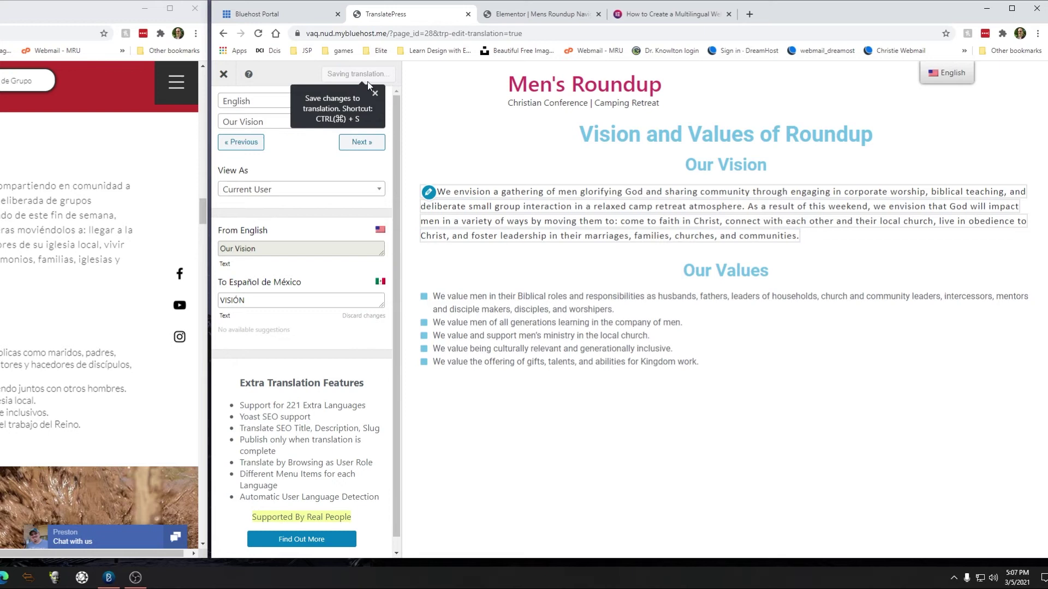
Step: Clear the Español de México text of the "Vision and Values of Roundup" heading and save the change
click(271, 122)
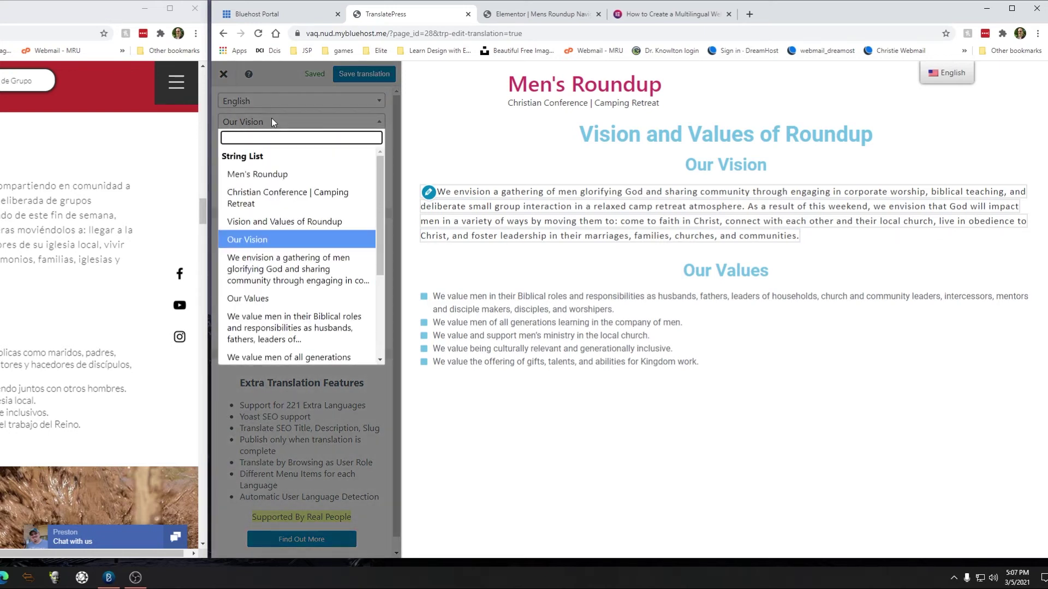
click(271, 121)
click(271, 122)
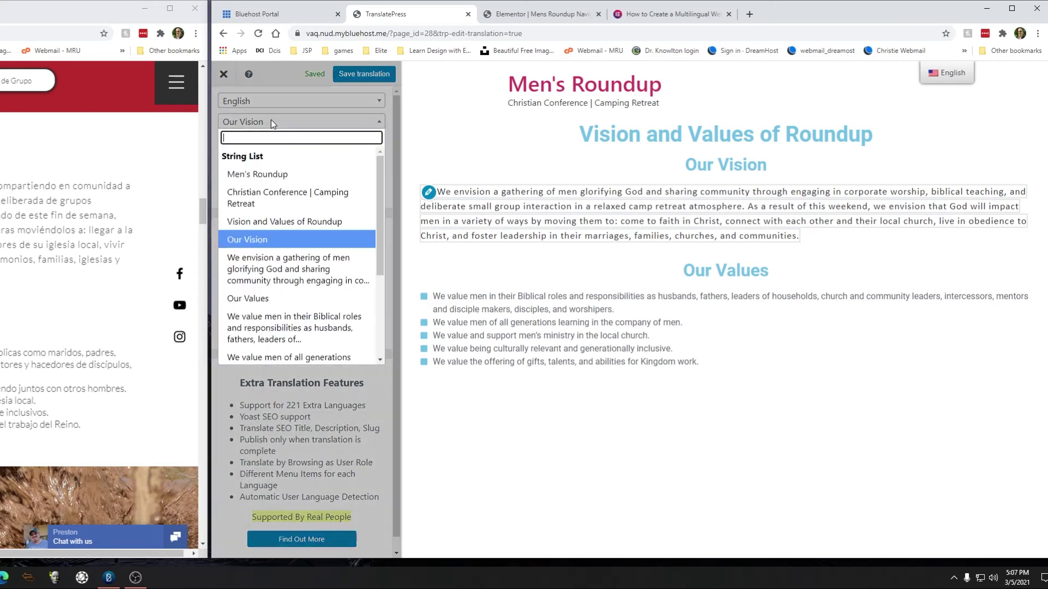
click(258, 222)
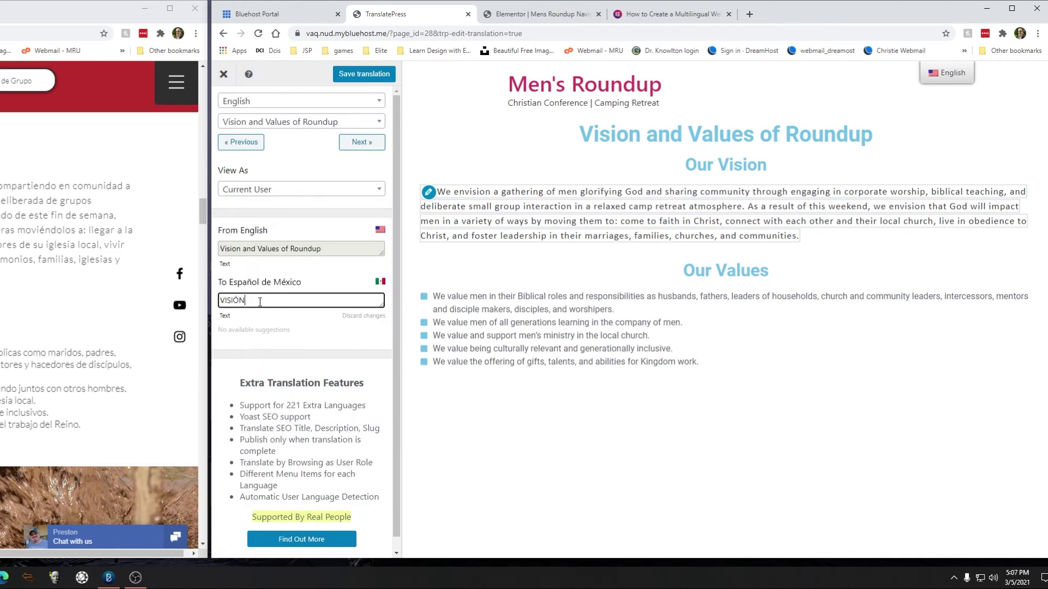
key(ctrl+a)
key(BackSpace)
click(354, 73)
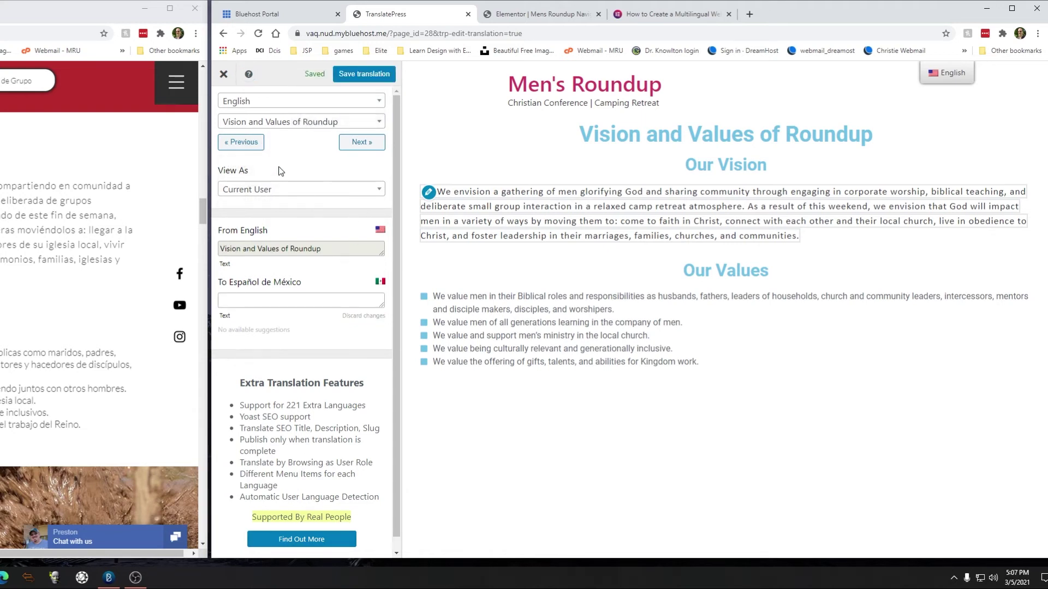
Step: Translate the "We envision a gathering of men" paragraph with the reference site's Spanish vision paragraph and save it
click(276, 122)
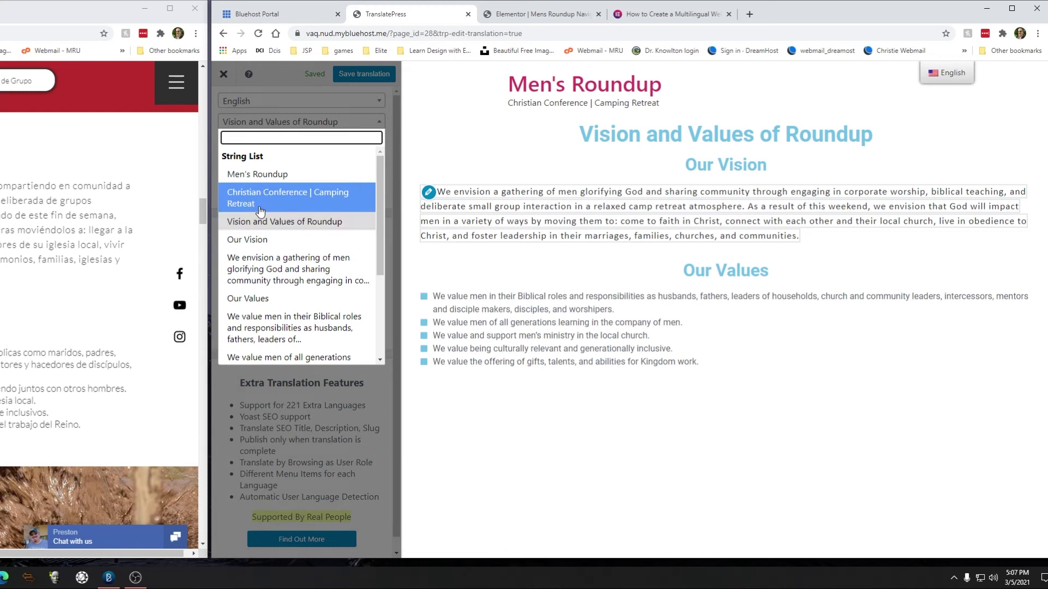
click(248, 240)
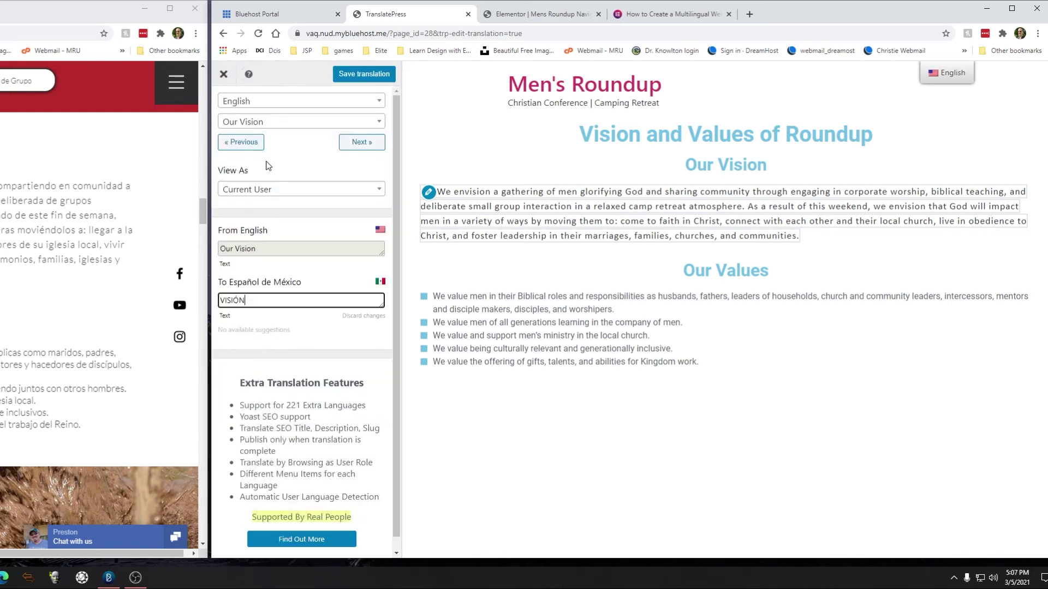
click(266, 123)
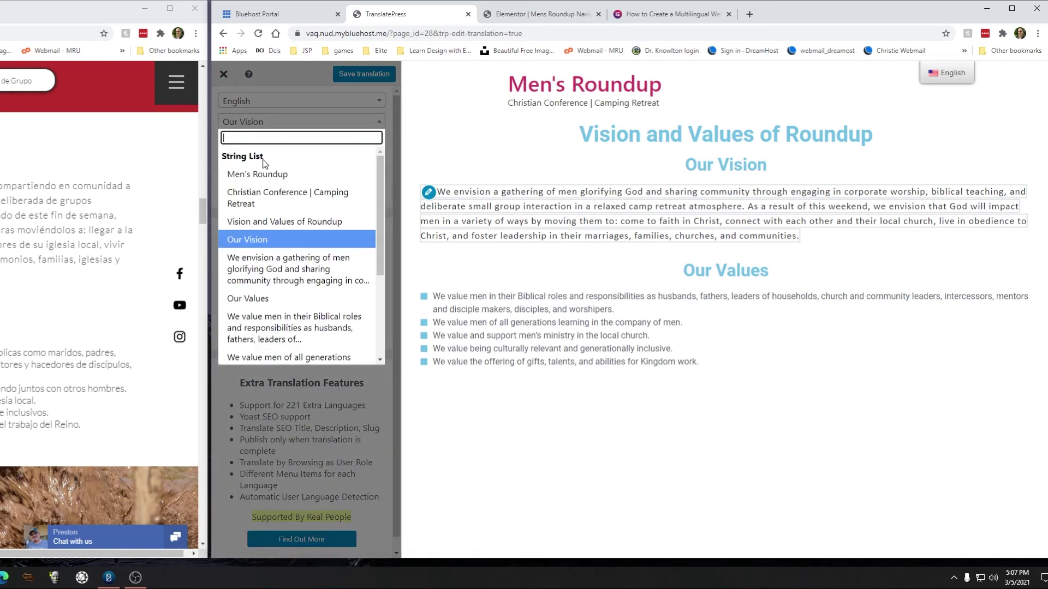
click(265, 261)
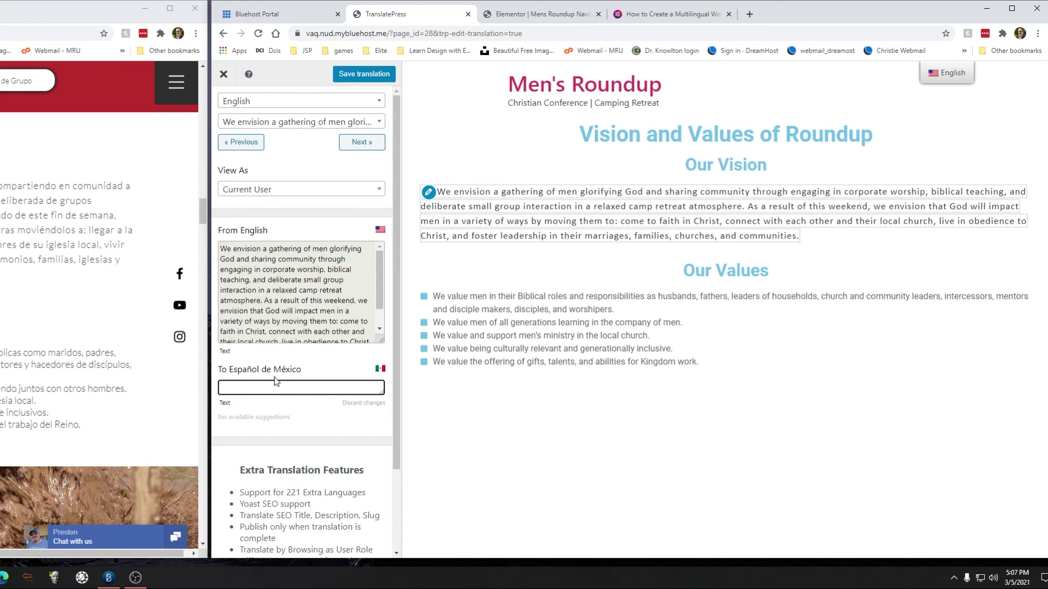
drag(3, 274, 0, 185)
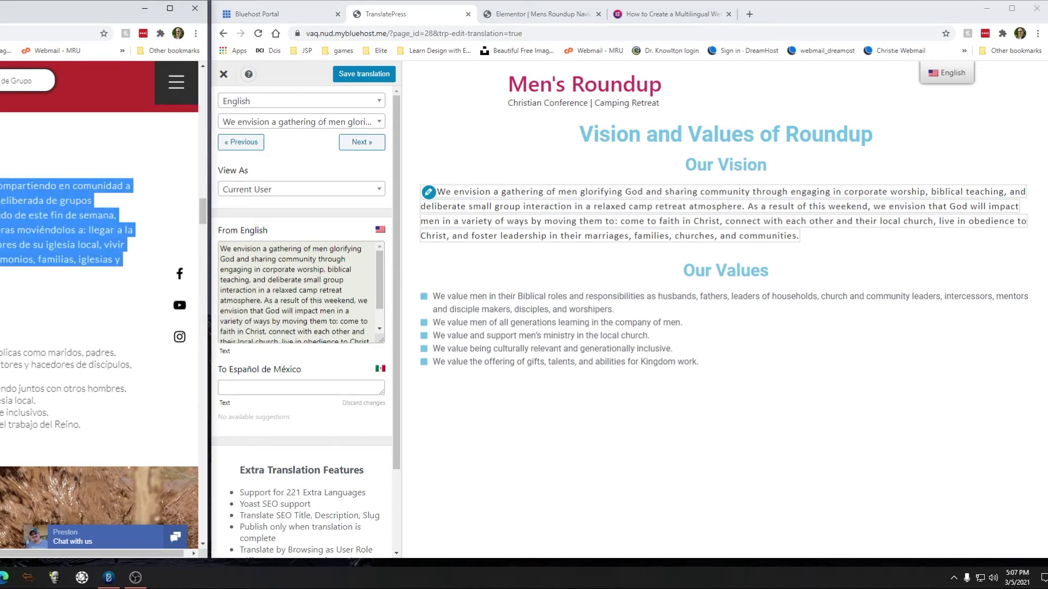
click(291, 389)
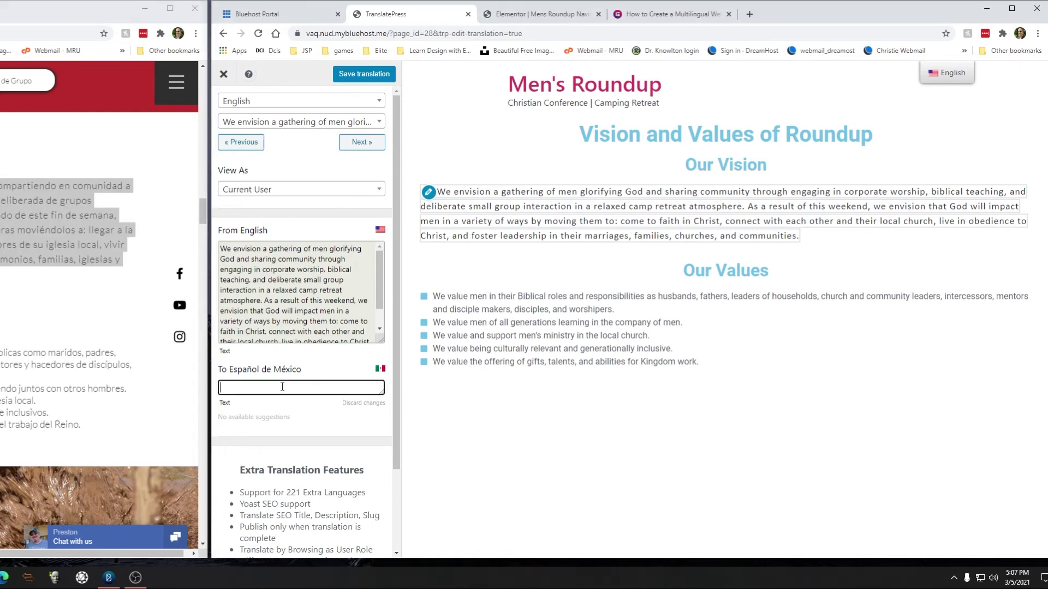
key(ctrl+v)
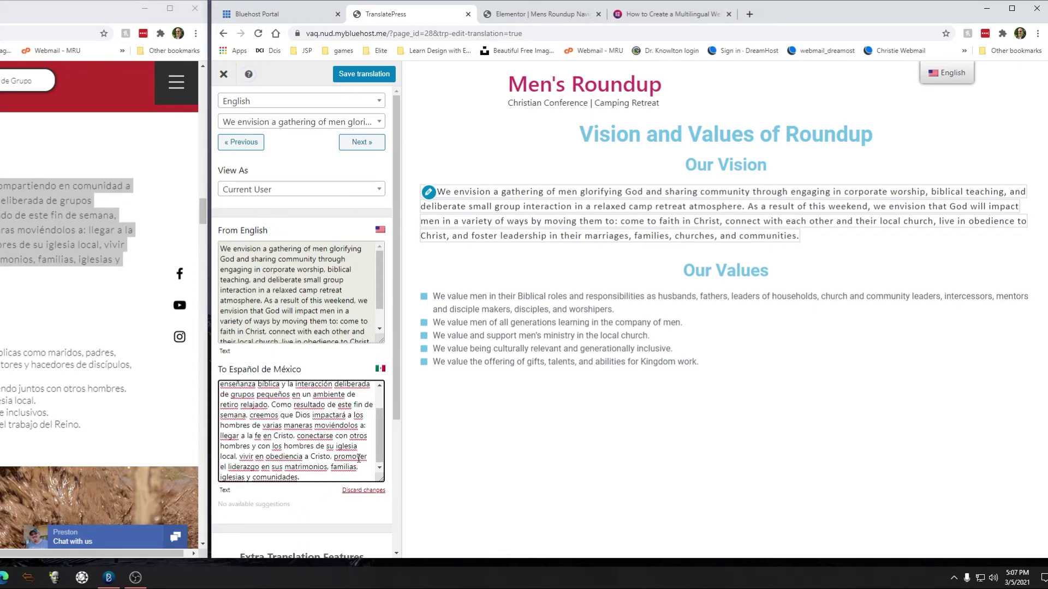
click(363, 74)
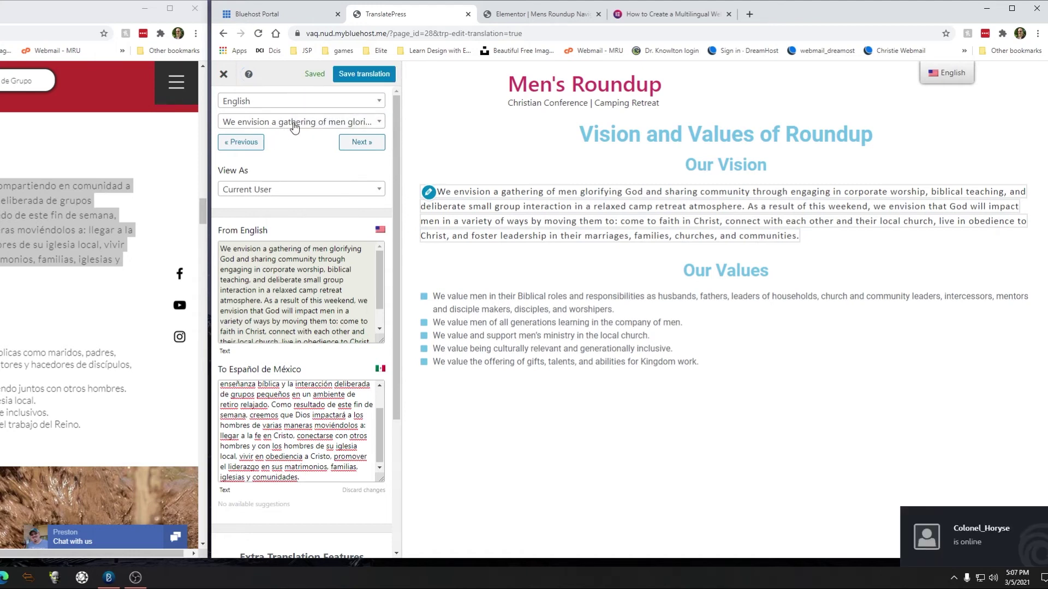
Step: Translate the "Our Values" heading as "VALORES" in Español de México and save it
click(295, 125)
click(244, 299)
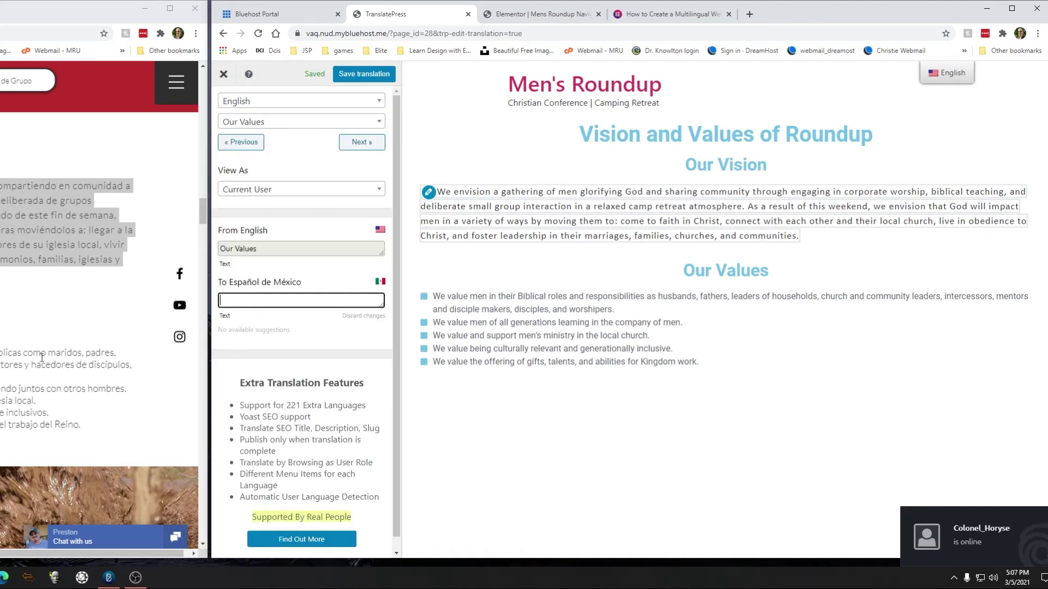
click(6, 312)
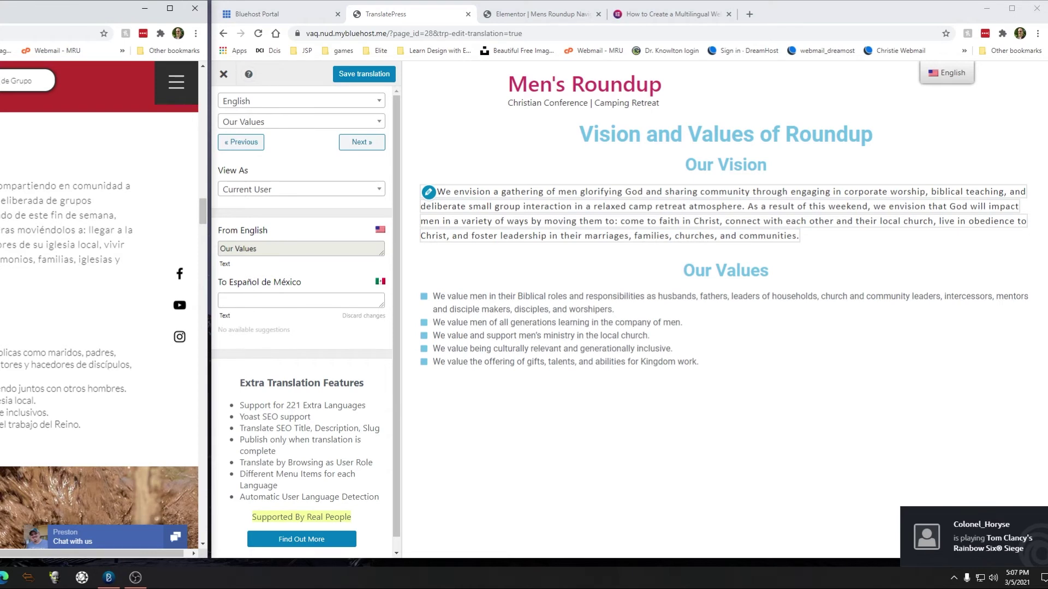
click(261, 300)
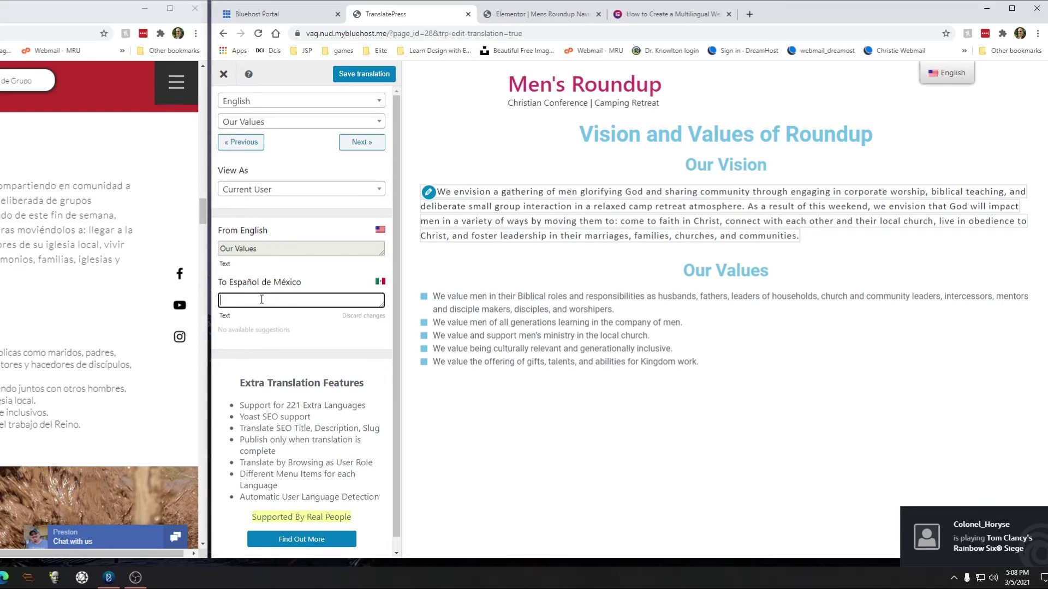
text(VALORES)
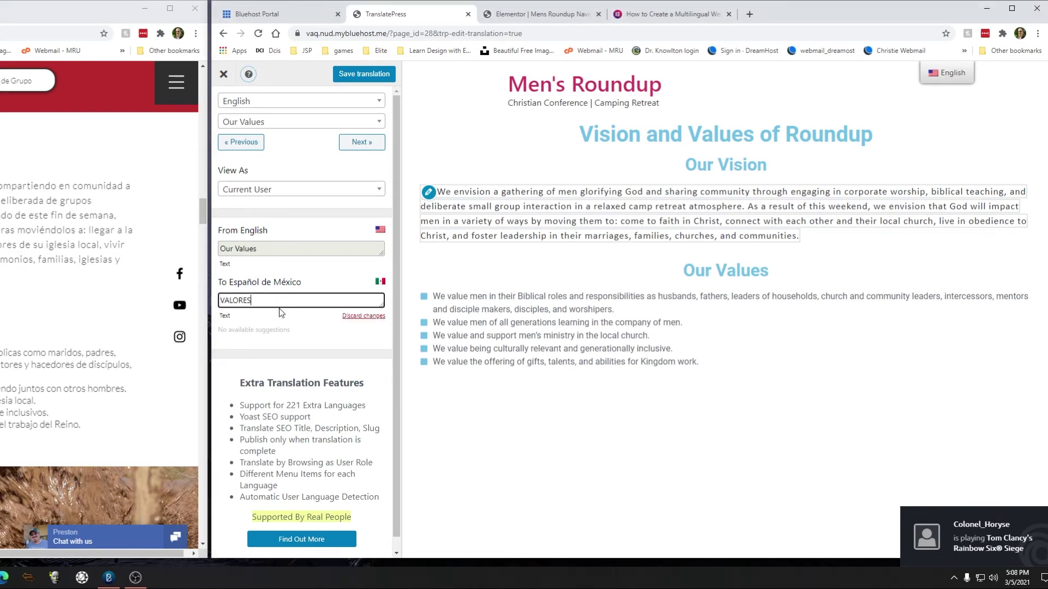
click(364, 74)
Step: Translate the "We value men in their Biblical roles" item with the reference site's matching "Valoramos a los hombres en sus roles" text and save it
click(260, 121)
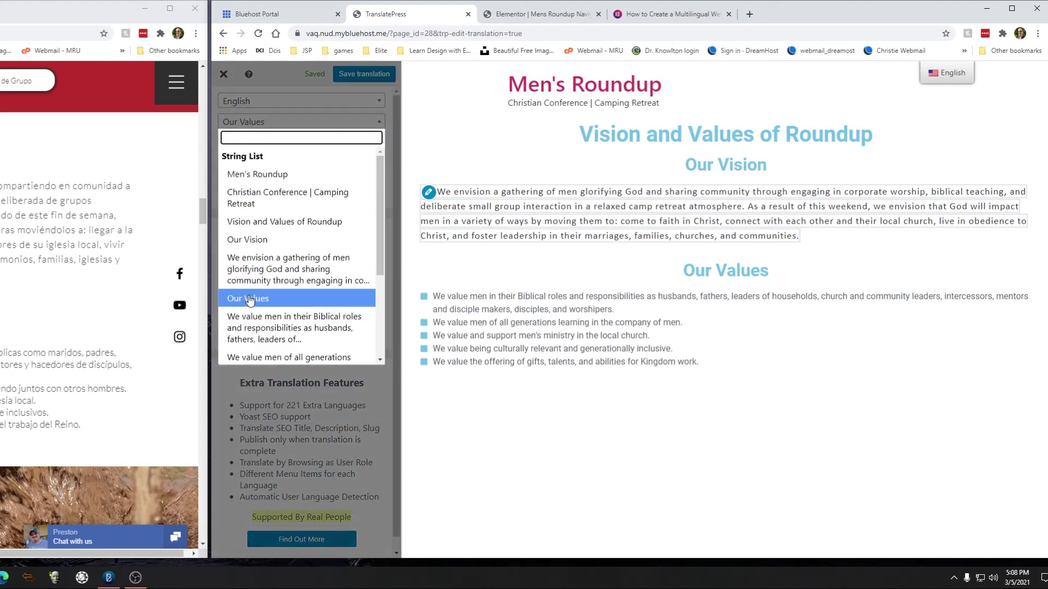
click(257, 328)
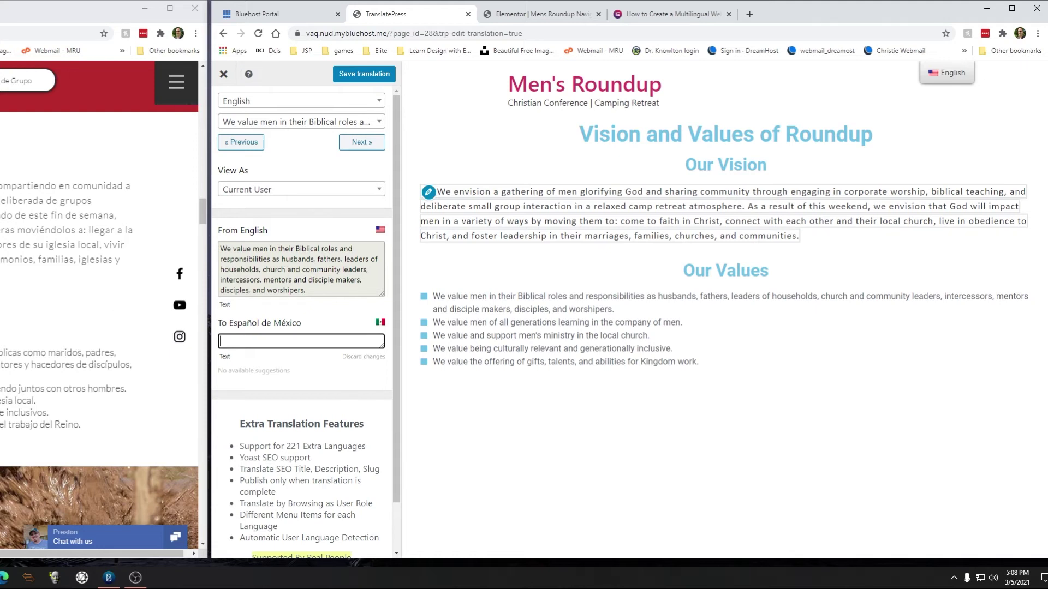
drag(132, 364, 1, 353)
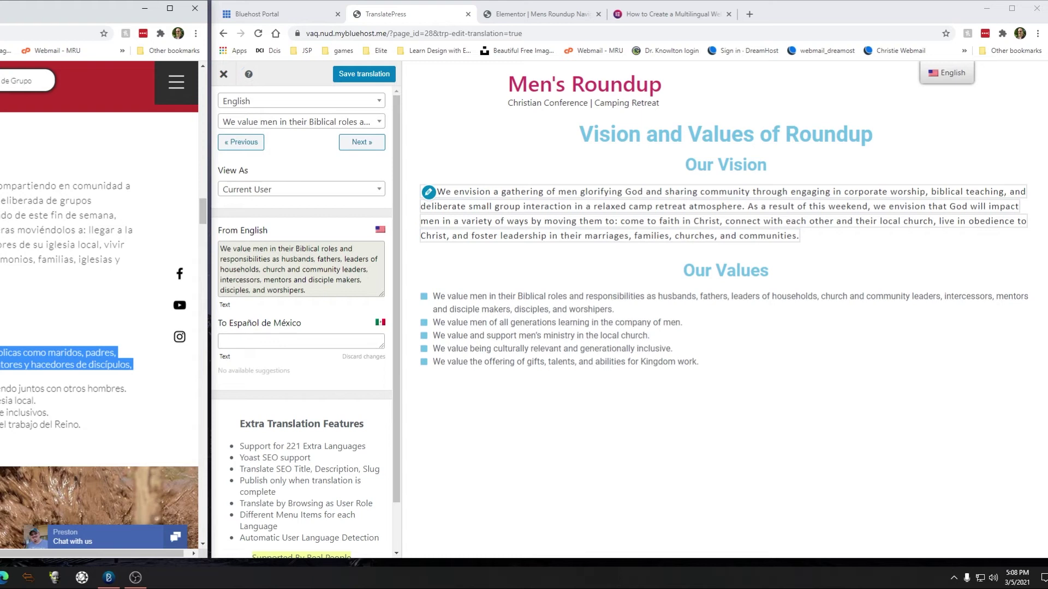
click(248, 340)
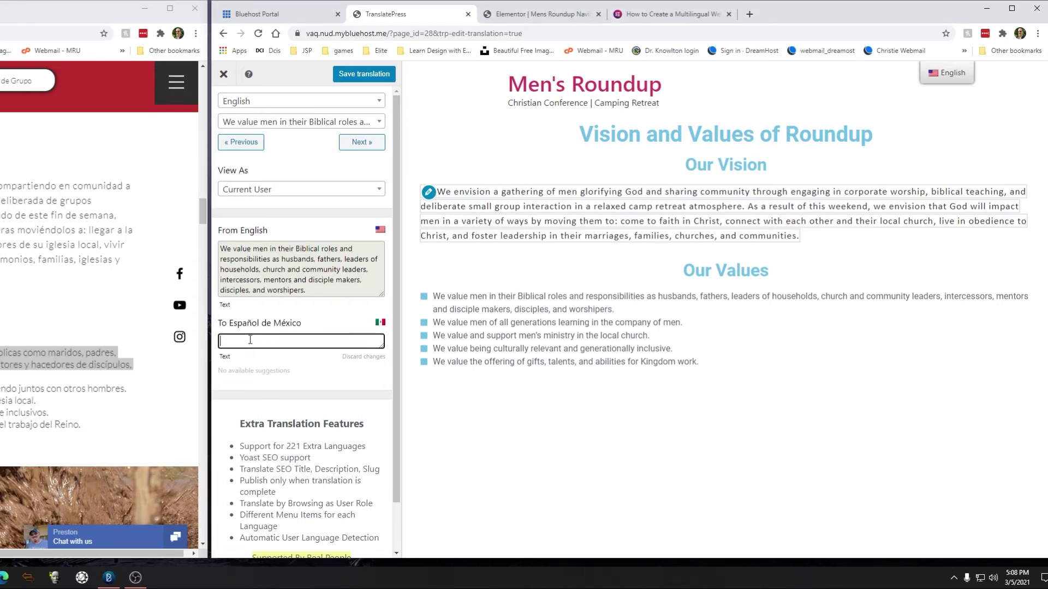
text(Valoramos a los hombres en sus roles y responsabilidades bíblicas como maridos, padres, líderes de hogares, iglesias y comunidades intercesores, mentores y hacedores de discípulos, discípulos y adoradores.)
click(364, 73)
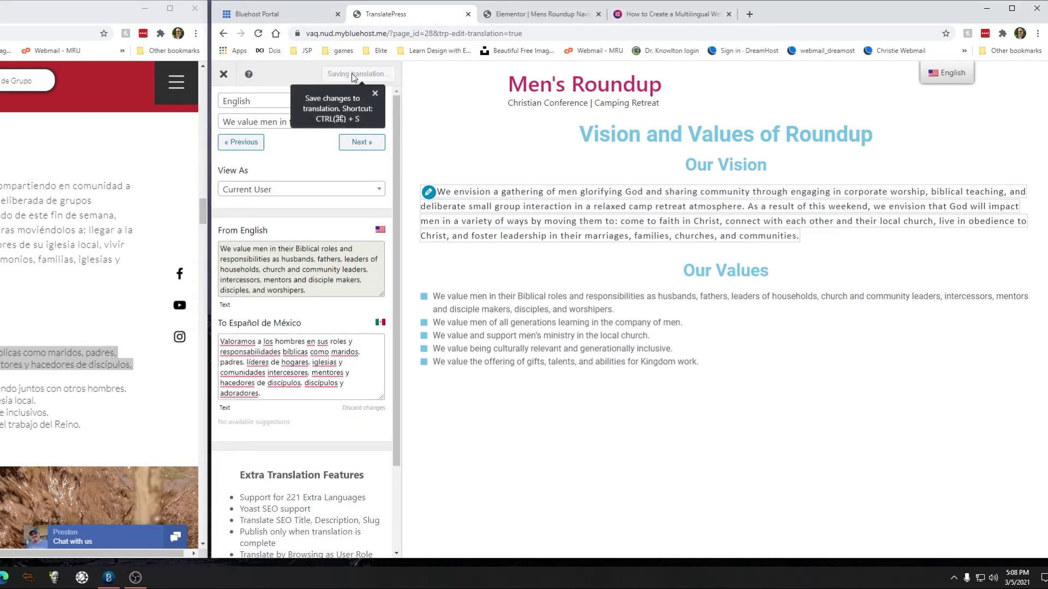
Step: Close the translation editor and try to view the Vision & Values page in Español de México, returning to the English page
click(224, 75)
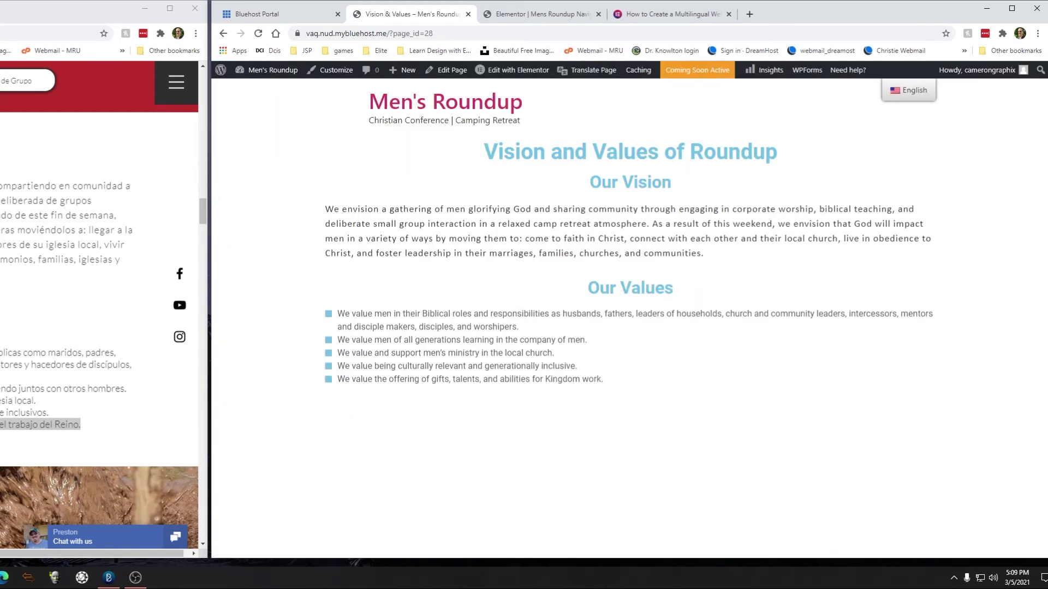
mouse_move(907, 91)
click(909, 117)
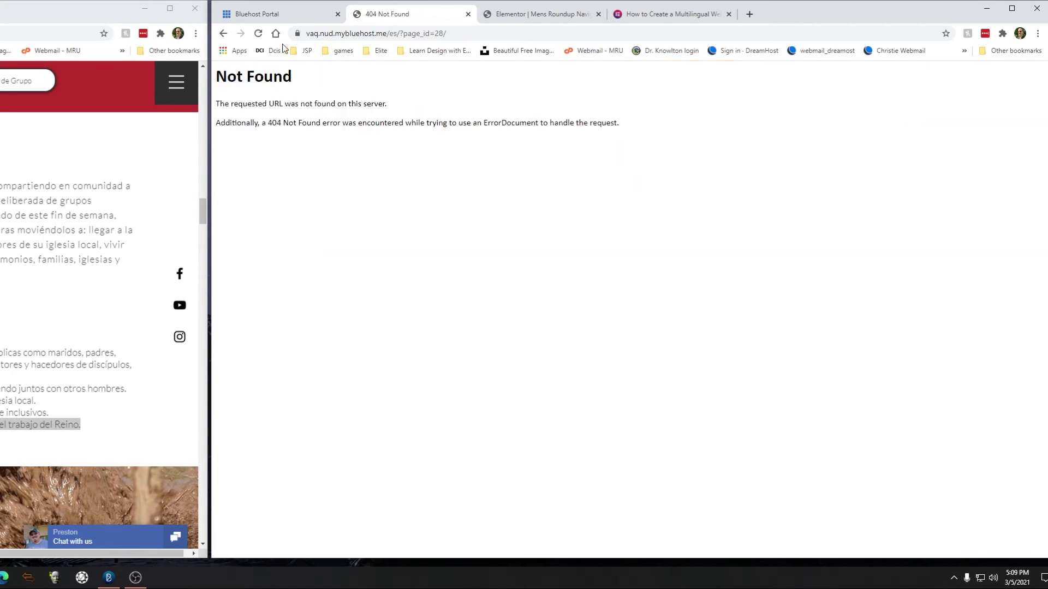
click(222, 34)
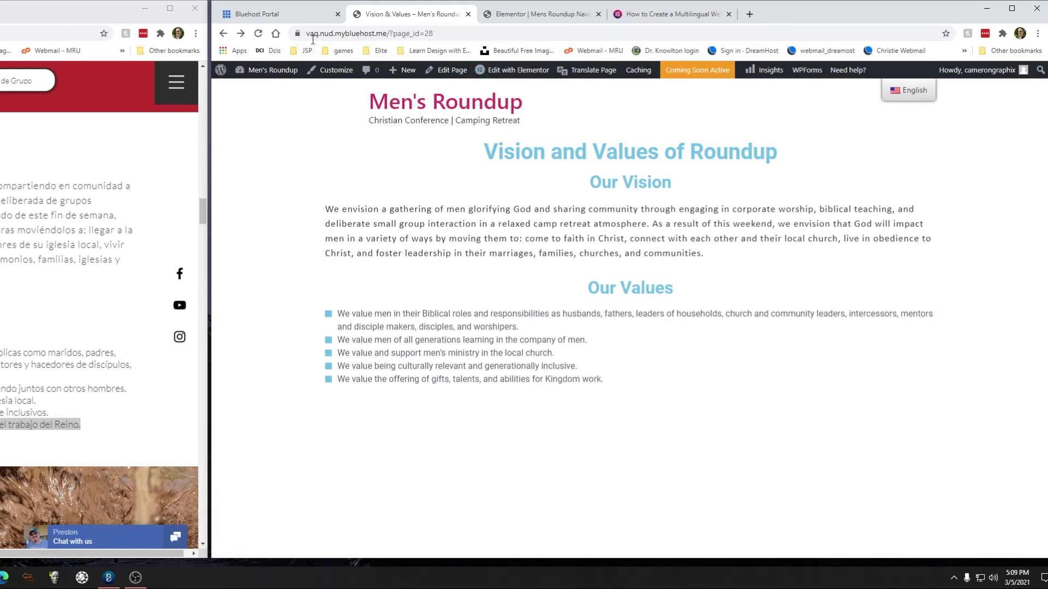
Step: Reload the Vision & Values page and retry its Español de México version, returning to the English page
click(259, 34)
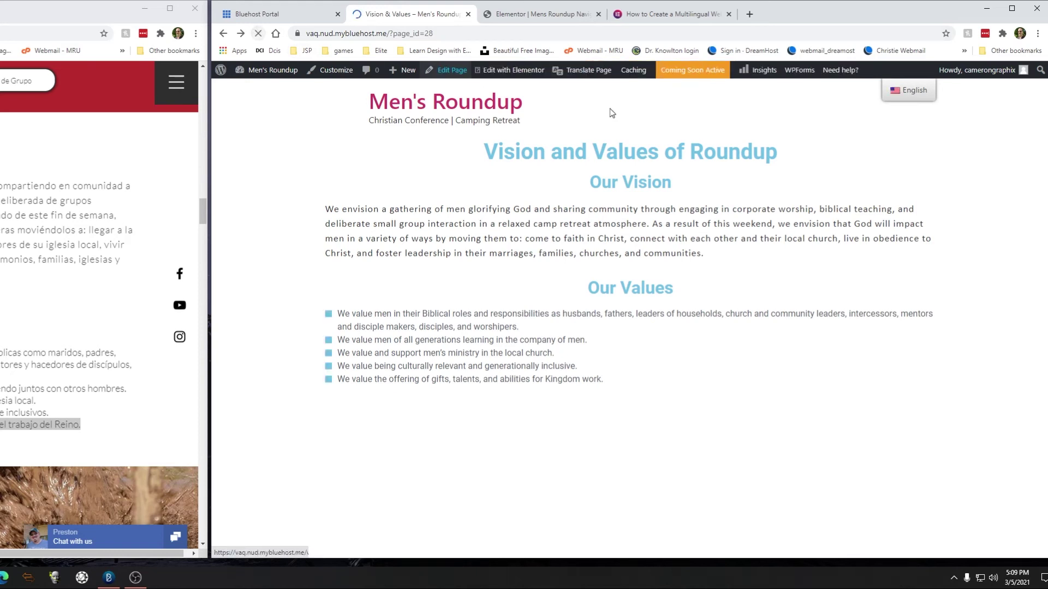
mouse_move(894, 100)
click(903, 116)
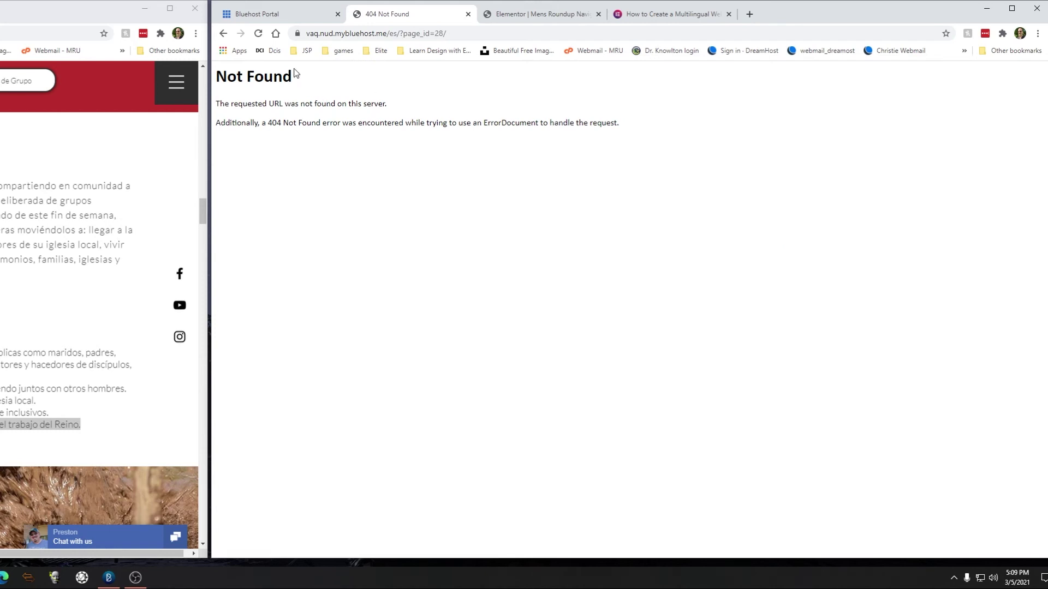
click(223, 33)
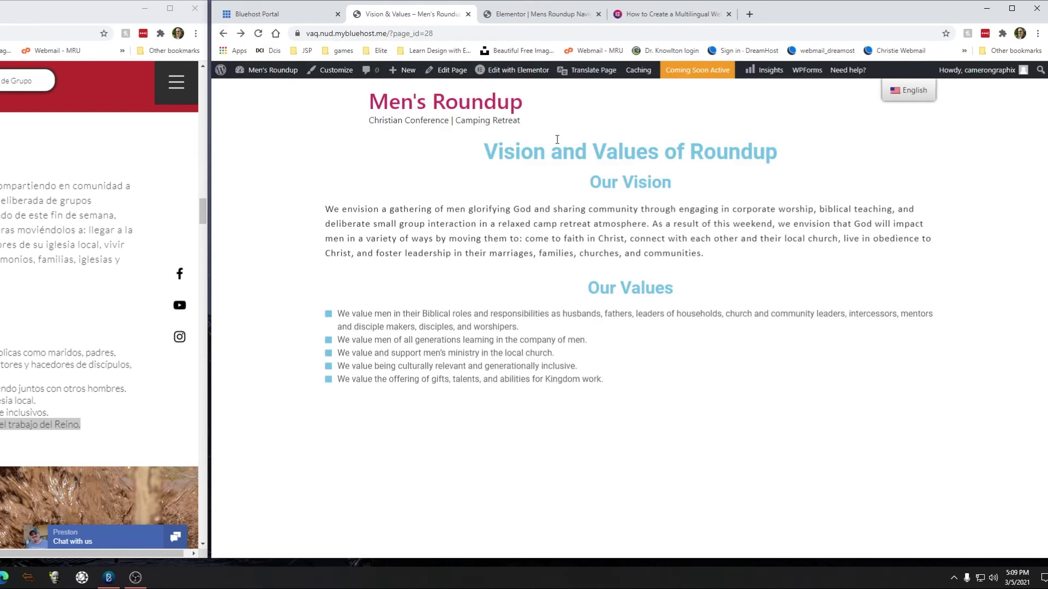
mouse_move(927, 95)
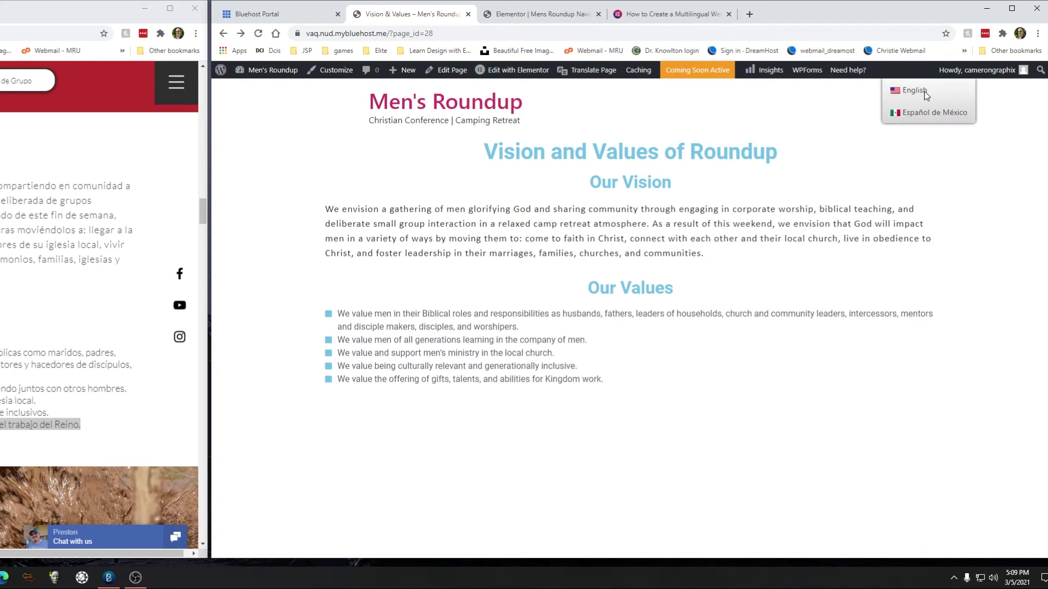
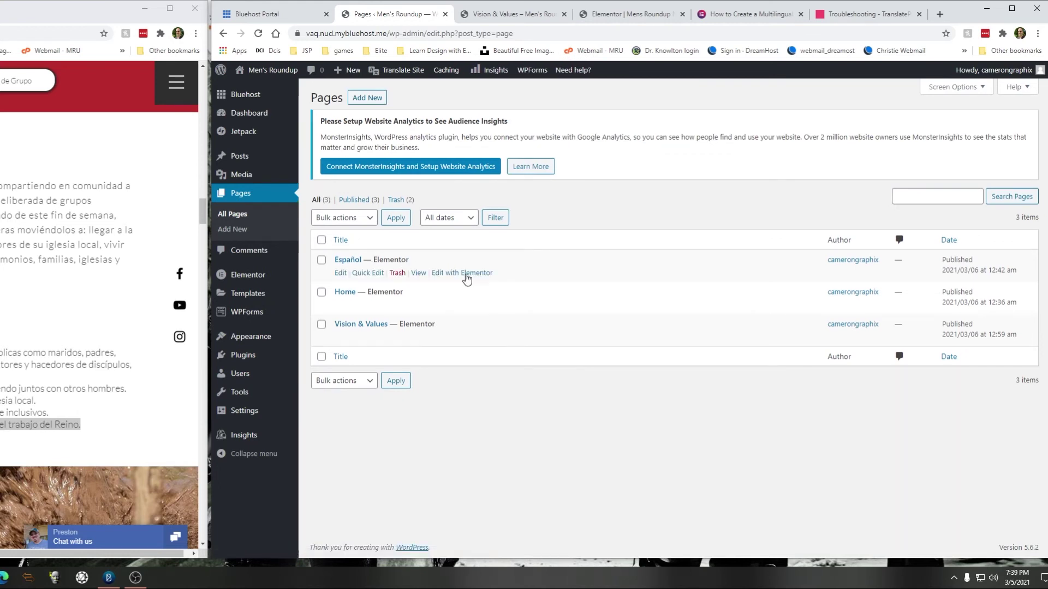
Step: Move the "Español" page to the Trash
click(394, 274)
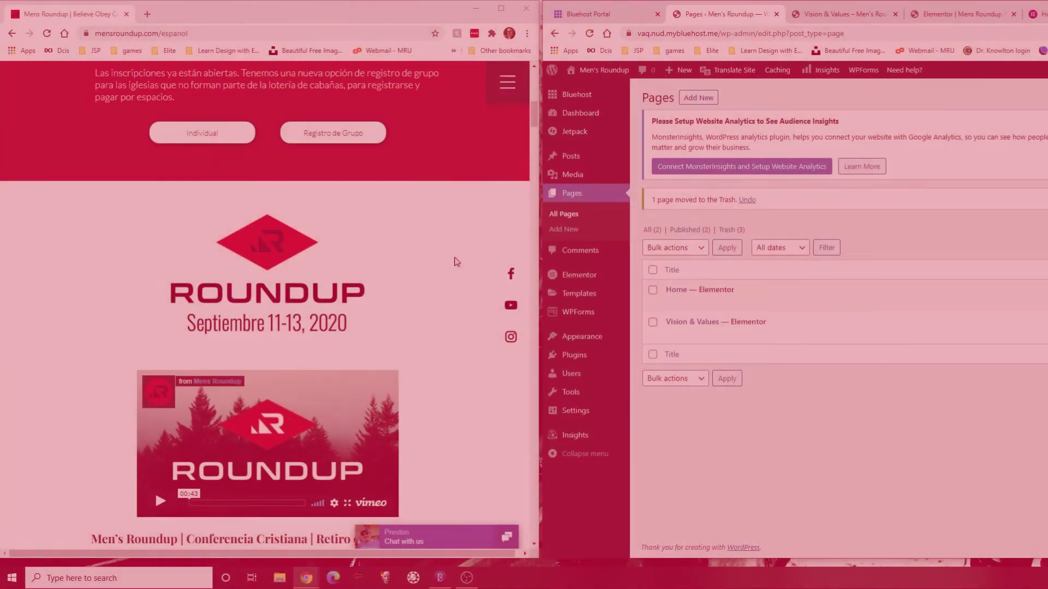
scroll(454, 259, up, 5)
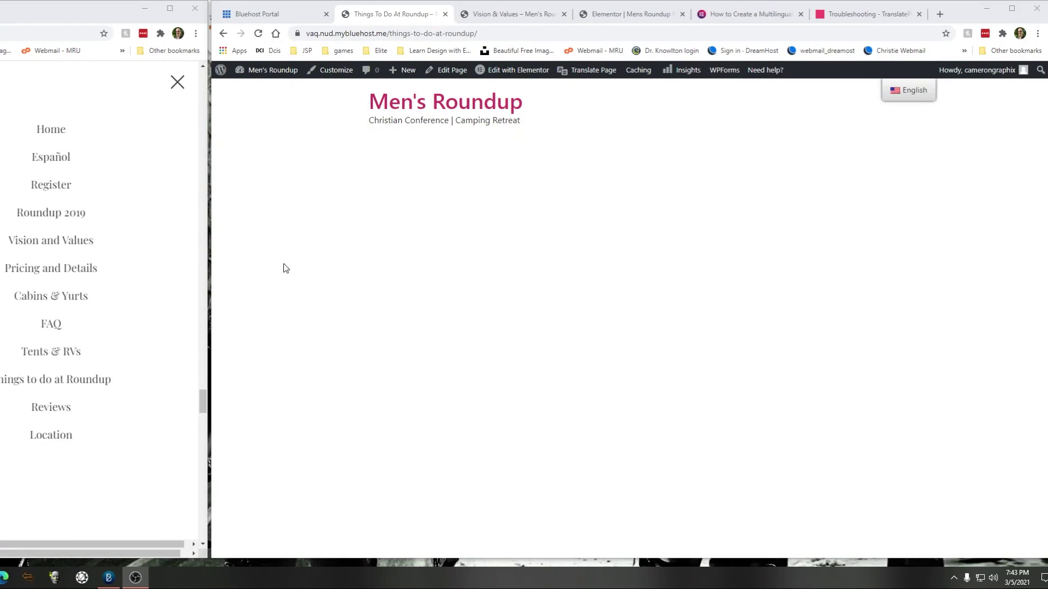
Step: Go to the site's Pages list and start a new page titled "This Year's Event"
click(221, 70)
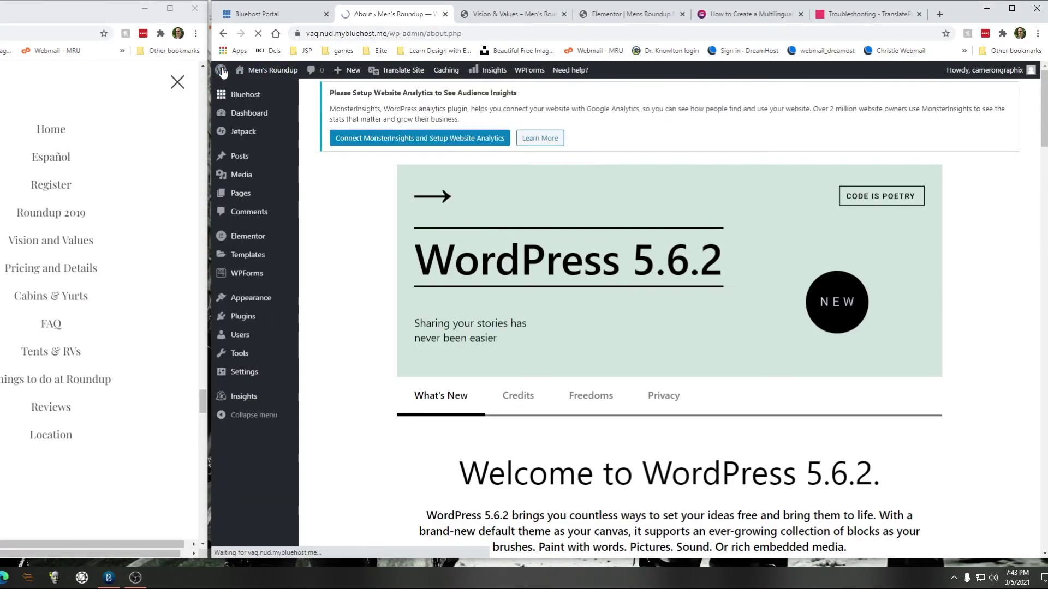
click(244, 197)
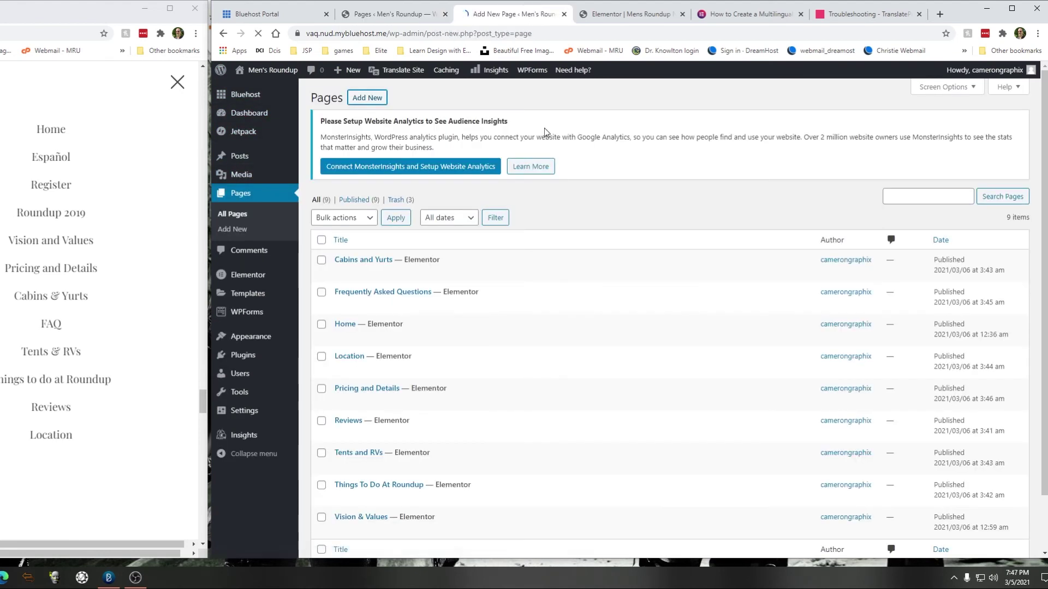
text(This )
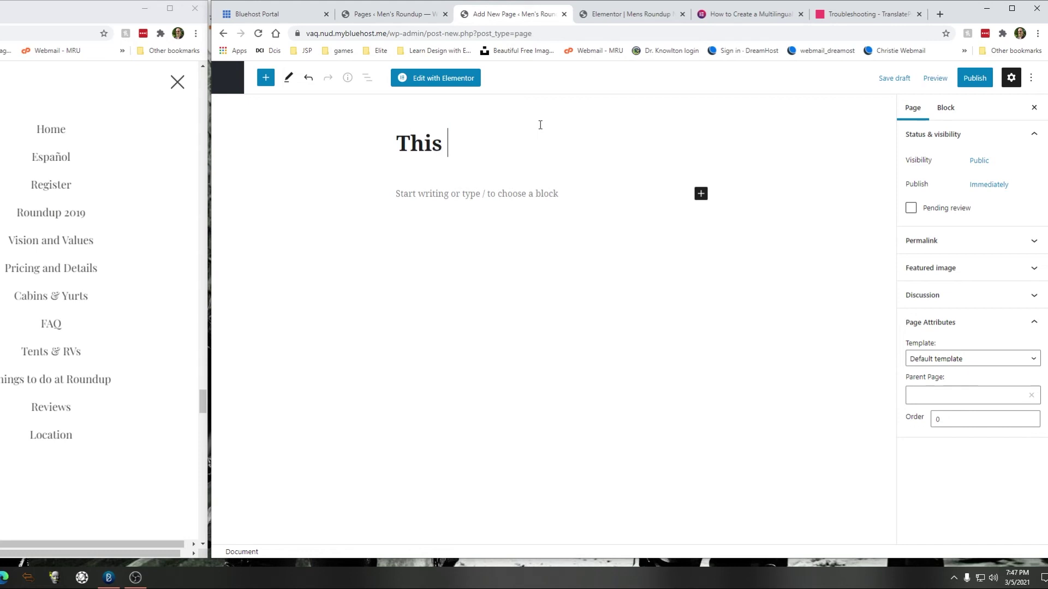
text(Year's Event)
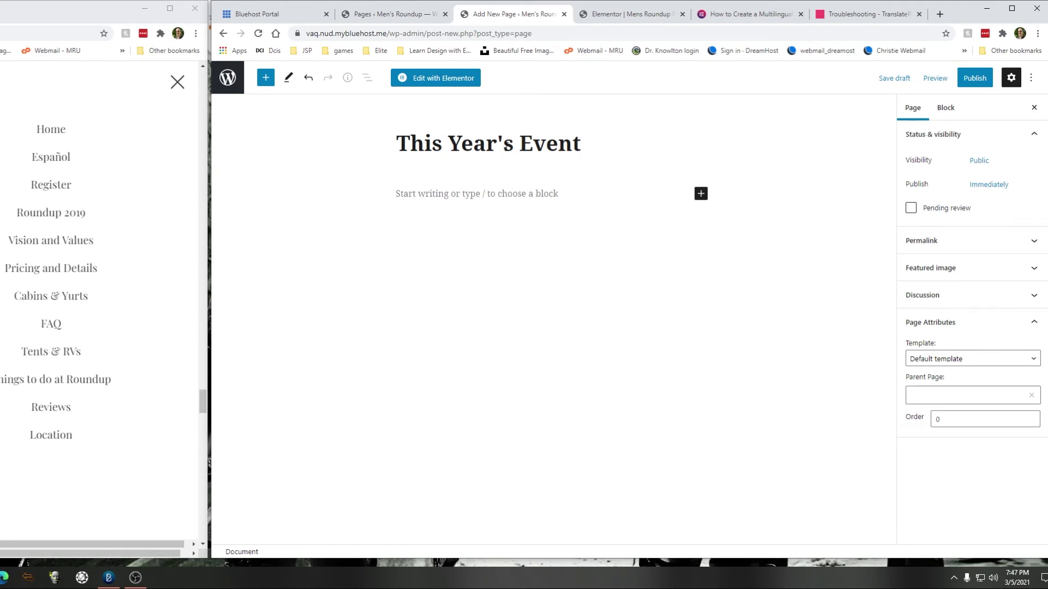
Step: Change the new page's title to "Event Details"
click(502, 145)
key(BackSpace)
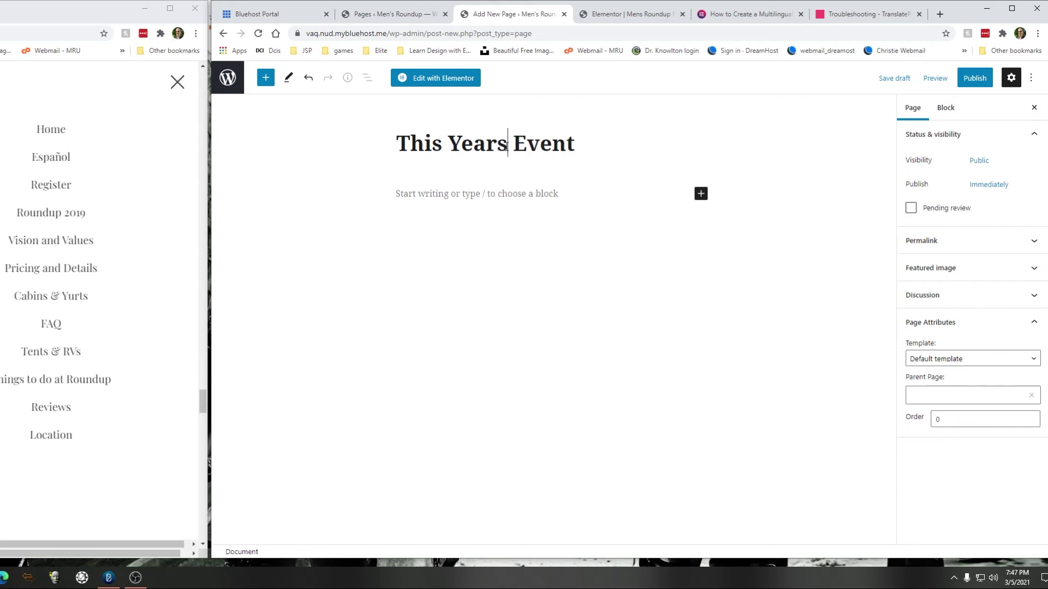
key(BackSpace)
key(BackSpace)
key(BackSpace)
key(BackSpace)
key(BackSpace)
key(BackSpace)
key(BackSpace)
key(BackSpace)
key(BackSpace)
key(BackSpace)
key(Delete)
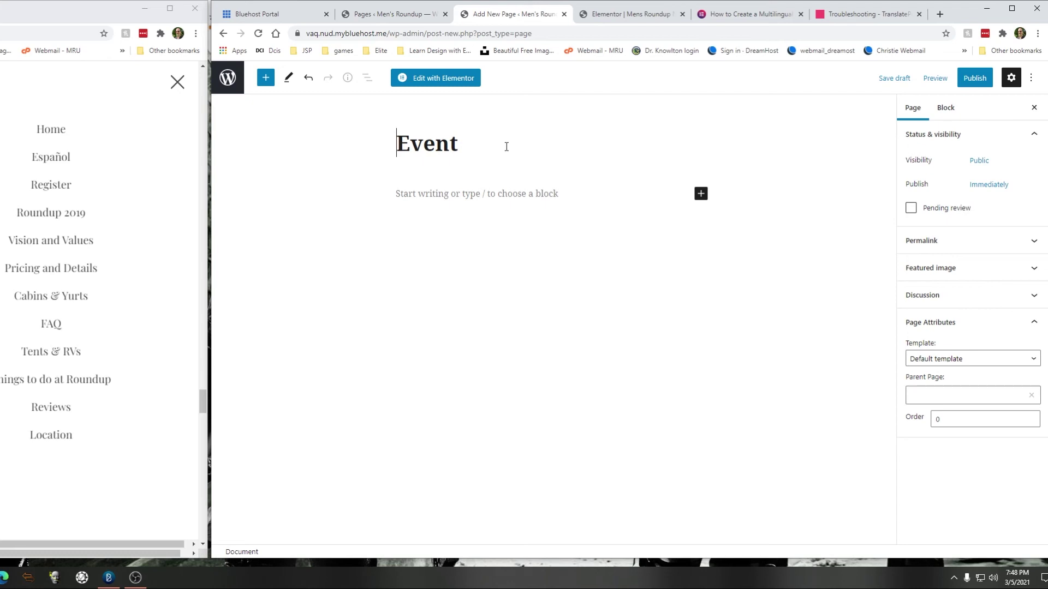
click(506, 146)
text(Details)
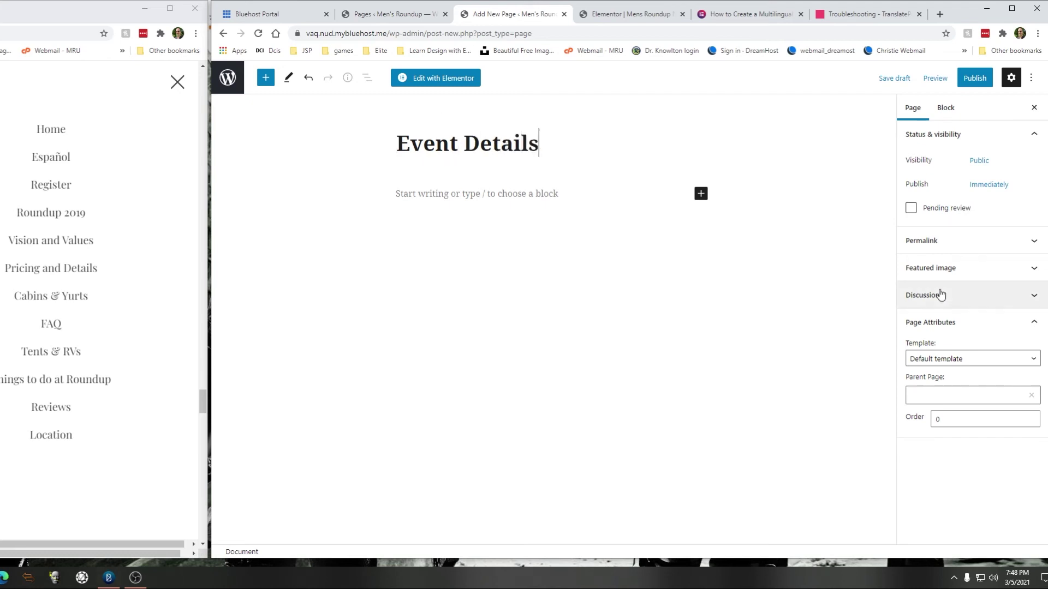
Step: Set the Event Details page's template to Elementor Full Width and publish the page from the Elementor editor
click(938, 358)
click(920, 392)
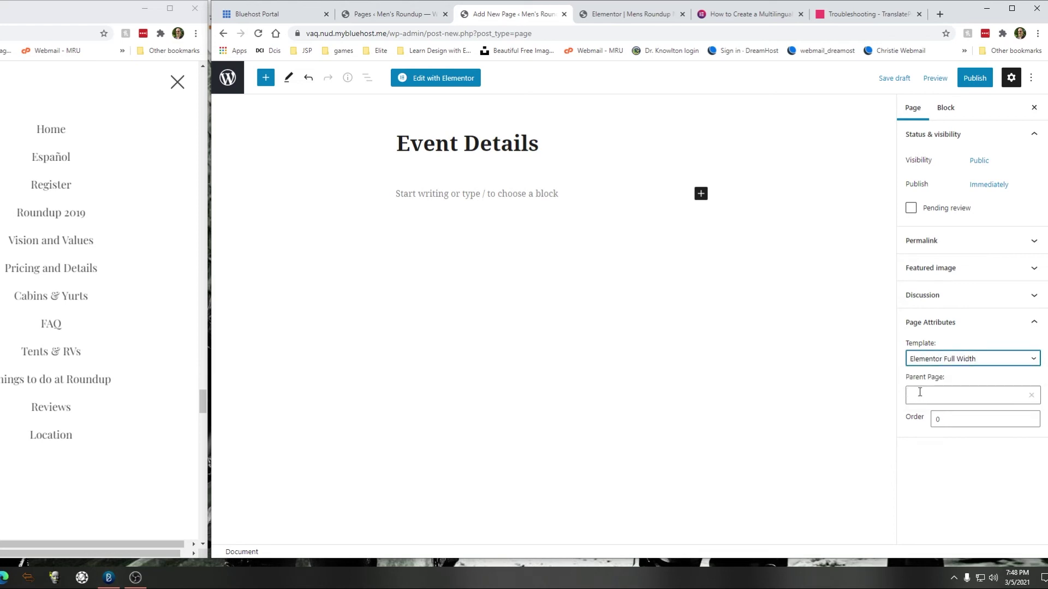
click(435, 78)
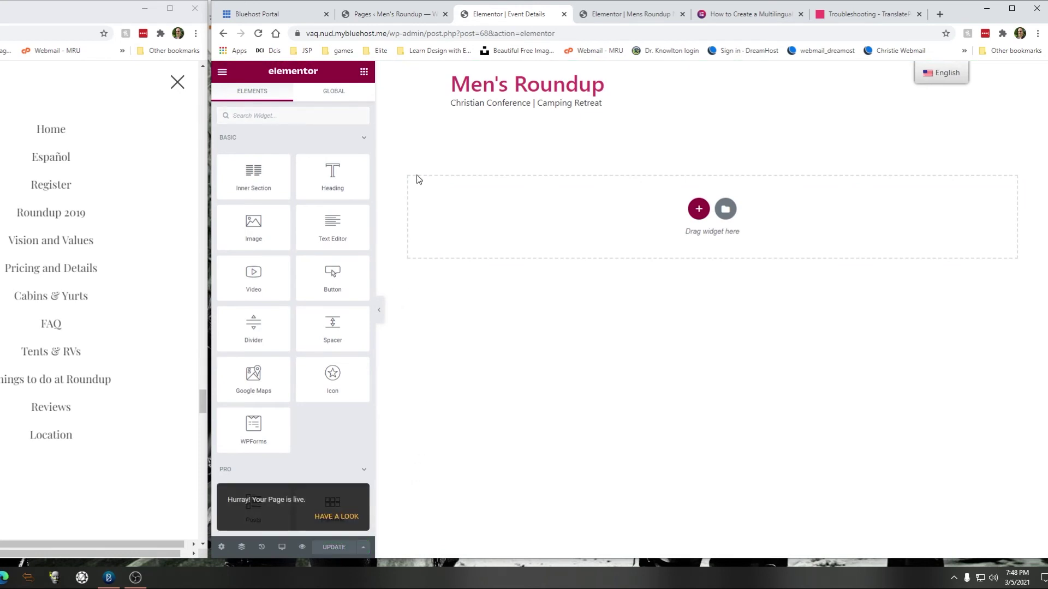
Step: Exit the Elementor editor to the dashboard and return to the full list of pages
click(222, 75)
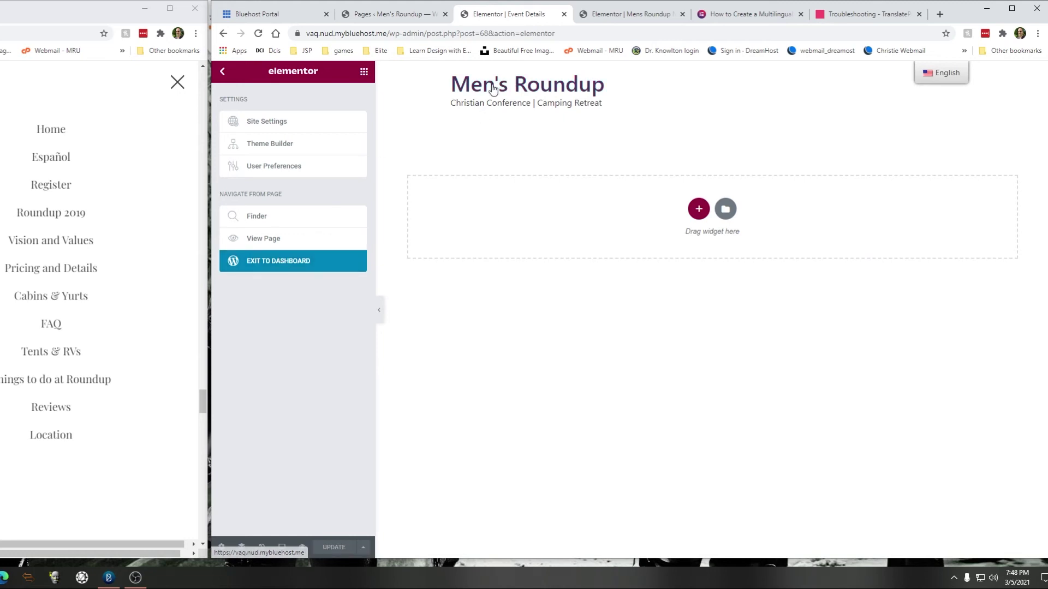
click(305, 261)
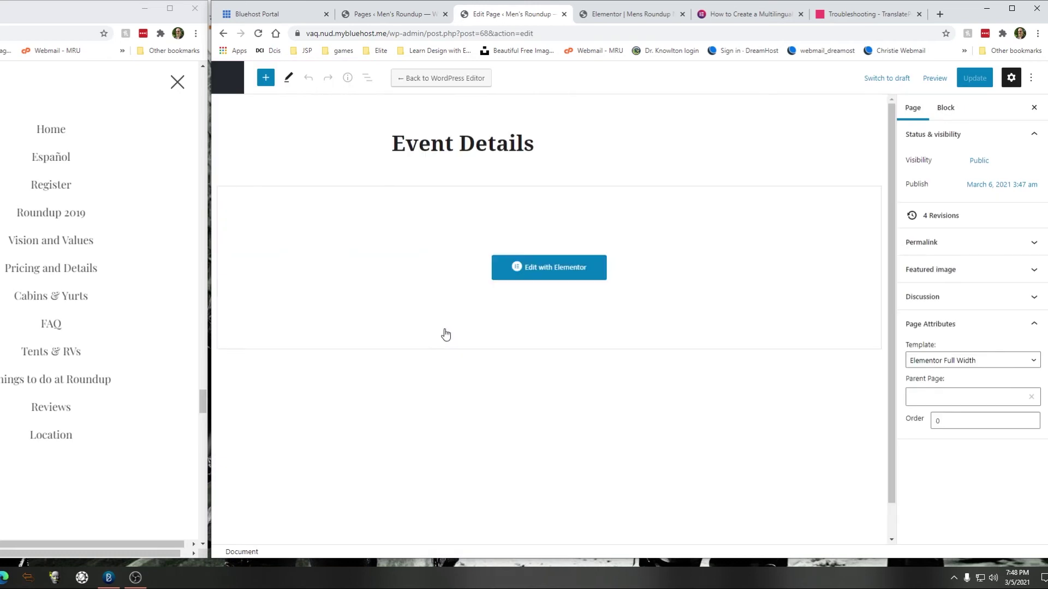
click(586, 285)
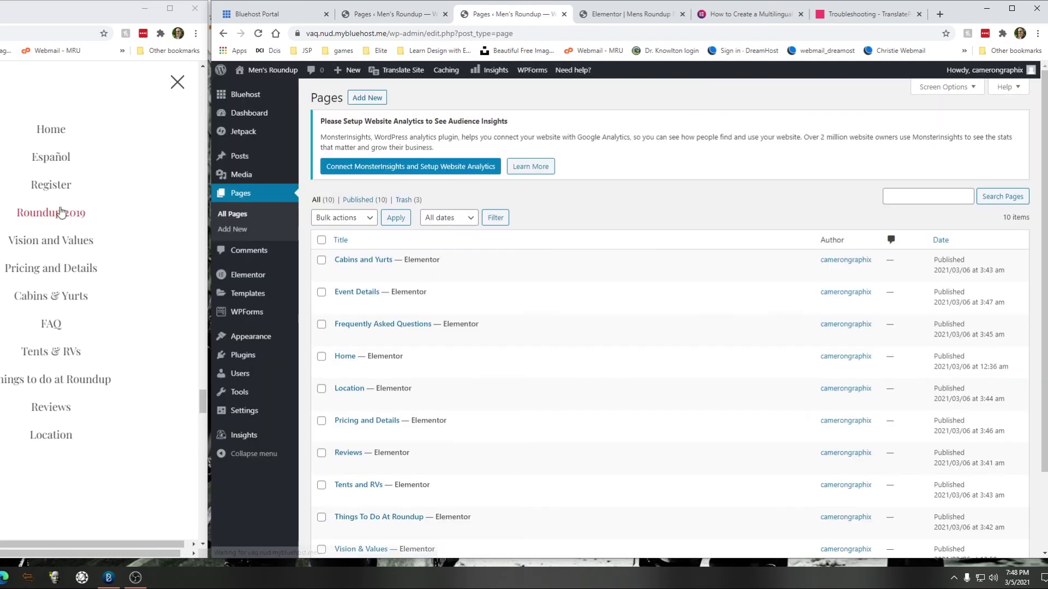
Step: Open the reference site's Home page and review the new site's list of pages
click(177, 85)
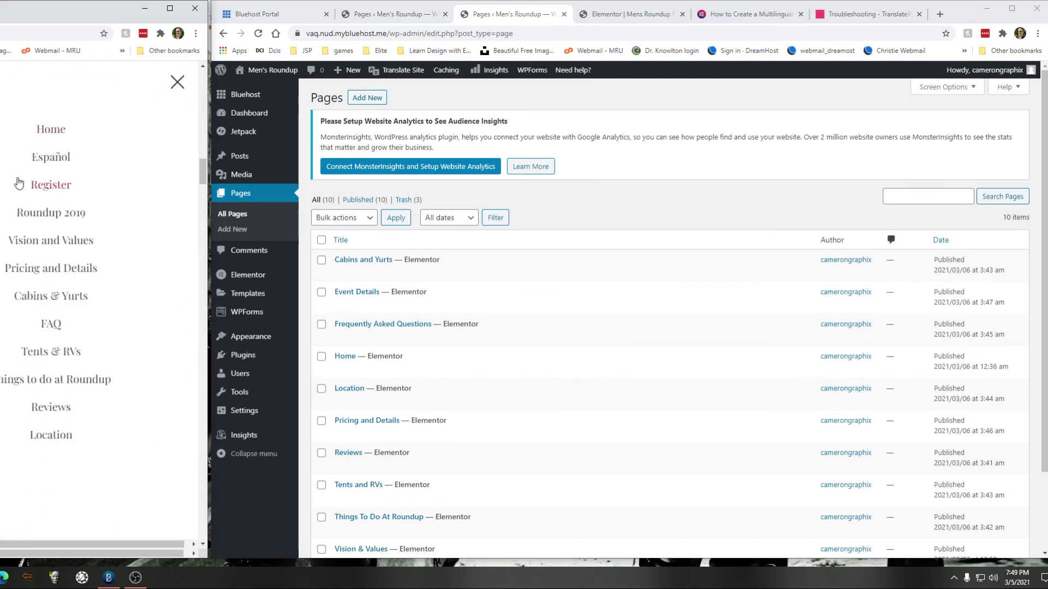
click(57, 130)
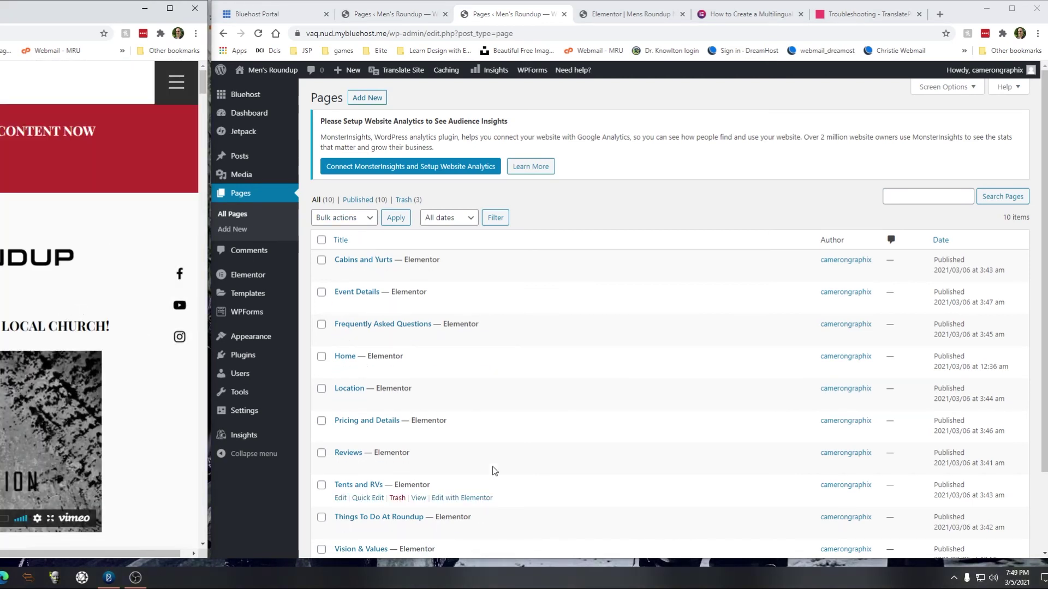
scroll(546, 323, down, 1)
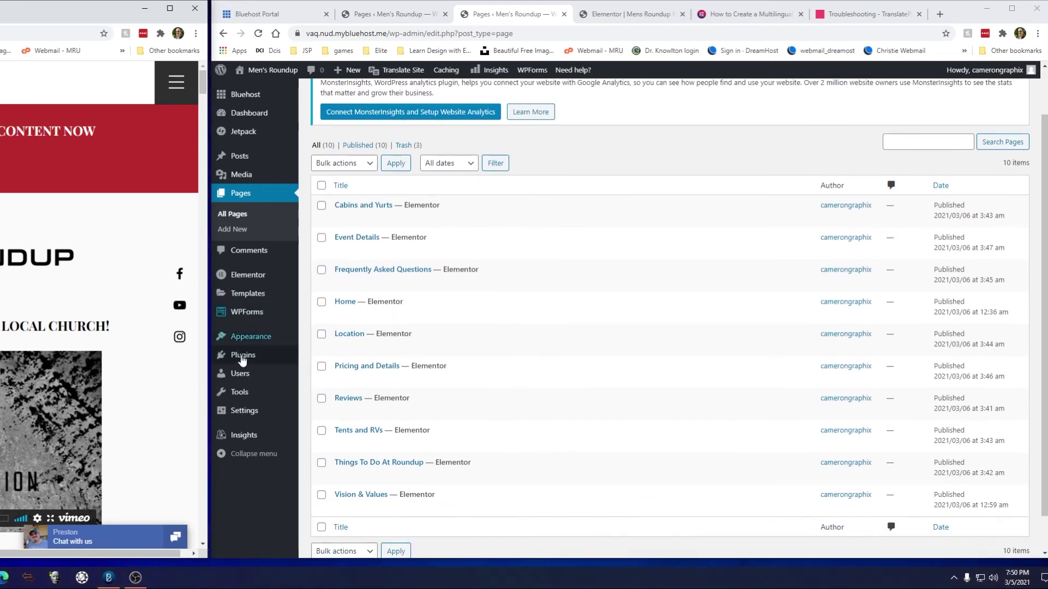
Step: Open the menu editor, build Menu 1 from the site's pages with sub-items under Event Details, and save it
mouse_move(241, 344)
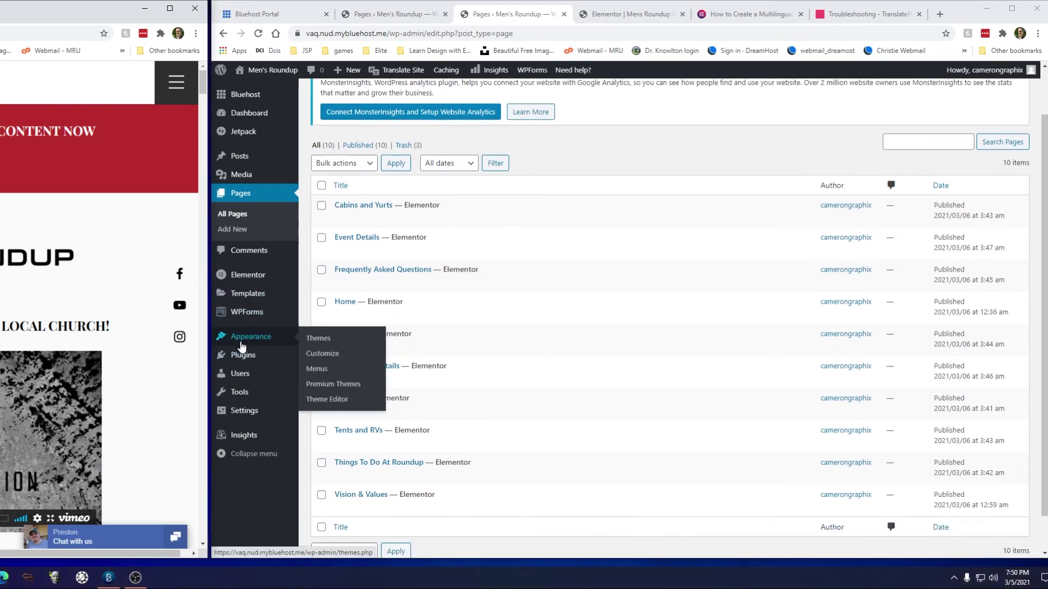
click(320, 369)
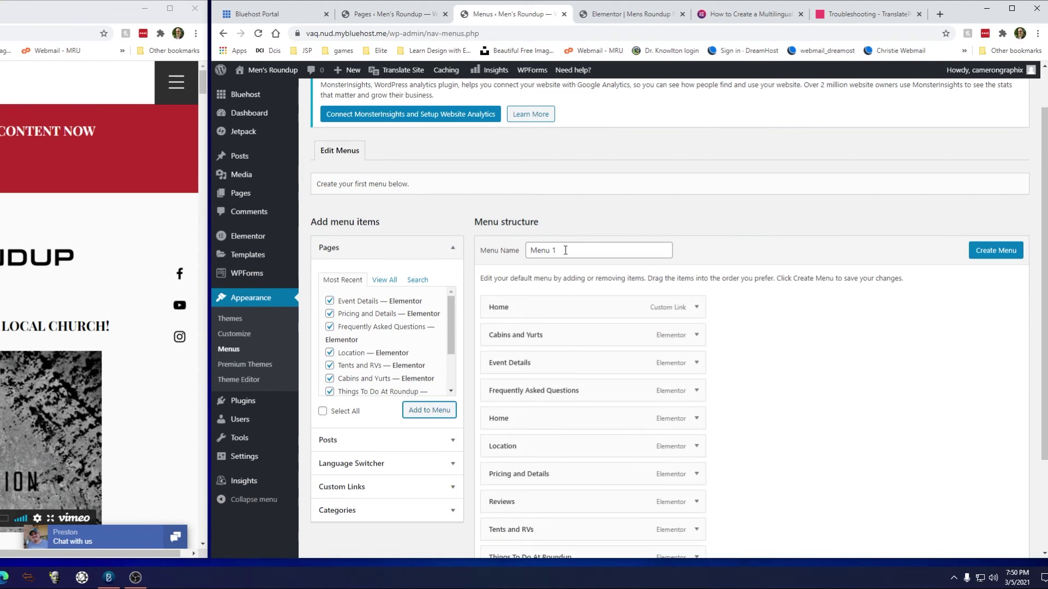
drag(566, 250, 490, 250)
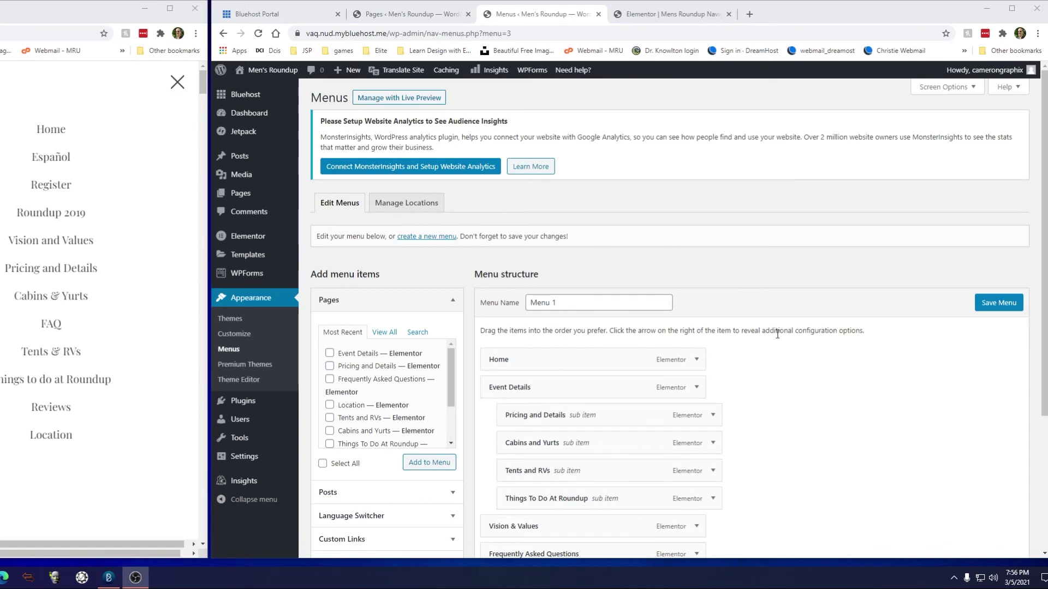
scroll(797, 332, down, 2)
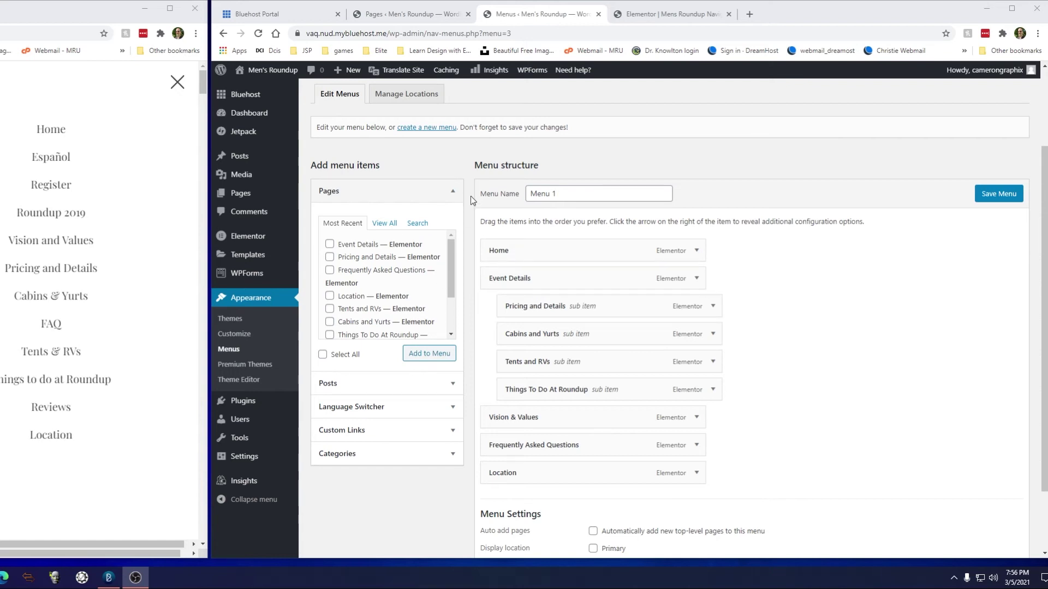
click(987, 204)
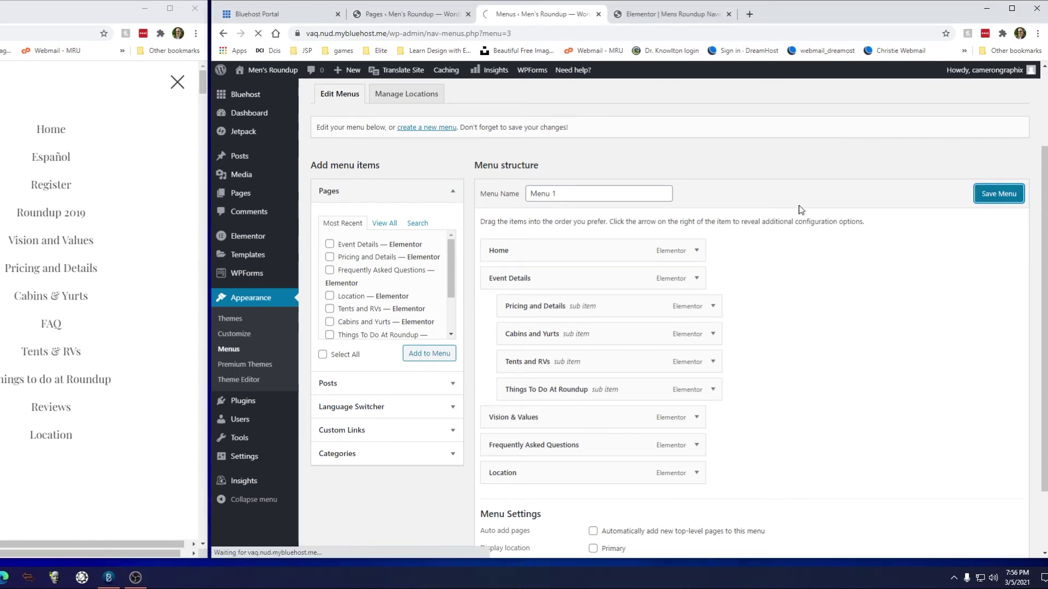
Step: Create a second, empty menu named "2"
click(426, 127)
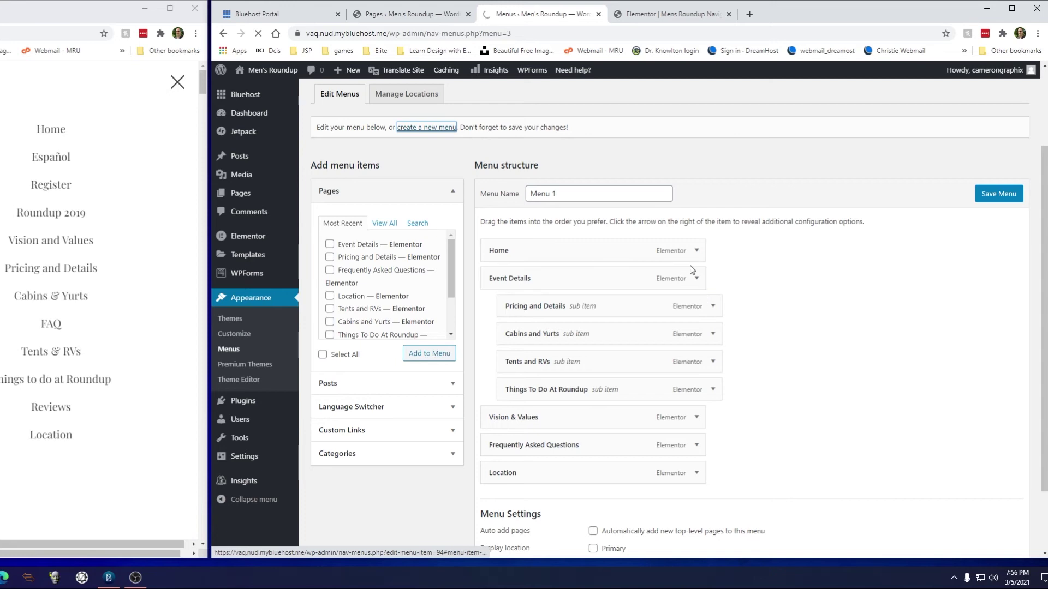
scroll(692, 359, down, 2)
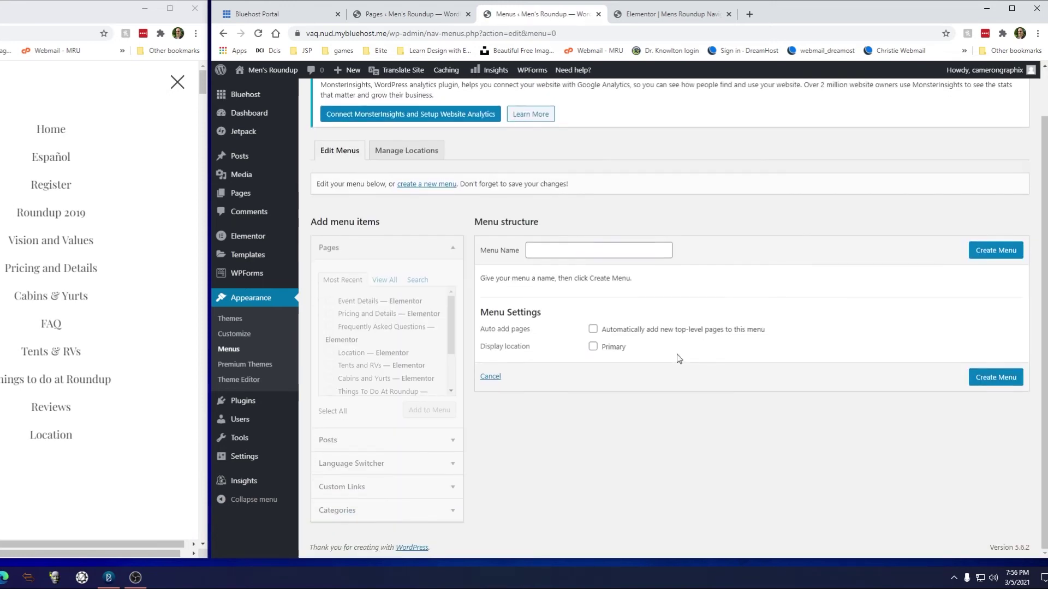
click(596, 251)
text(2)
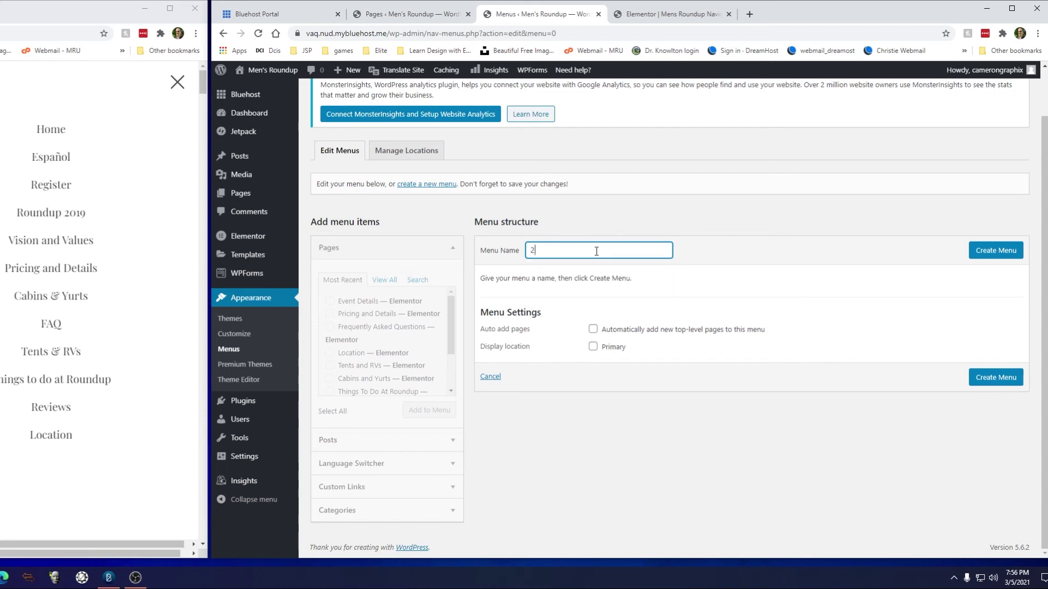
click(1002, 251)
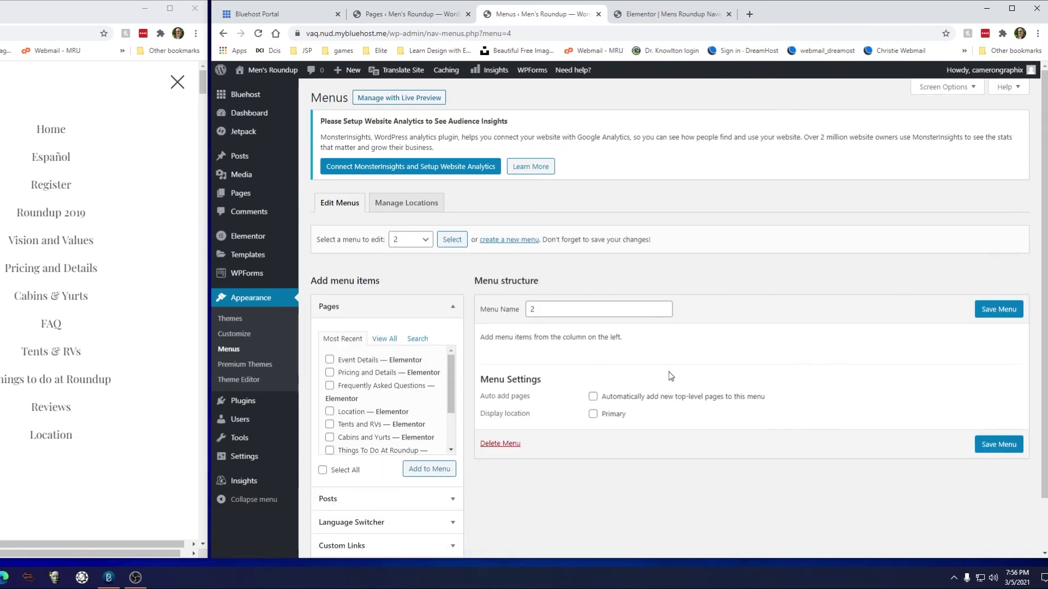
Step: Add Event Details, Pricing and Details, Frequently Asked Questions, Location, Tents and RVs, Things To Do At Roundup, Vision & Values and Home to menu 2
scroll(670, 376, down, 1)
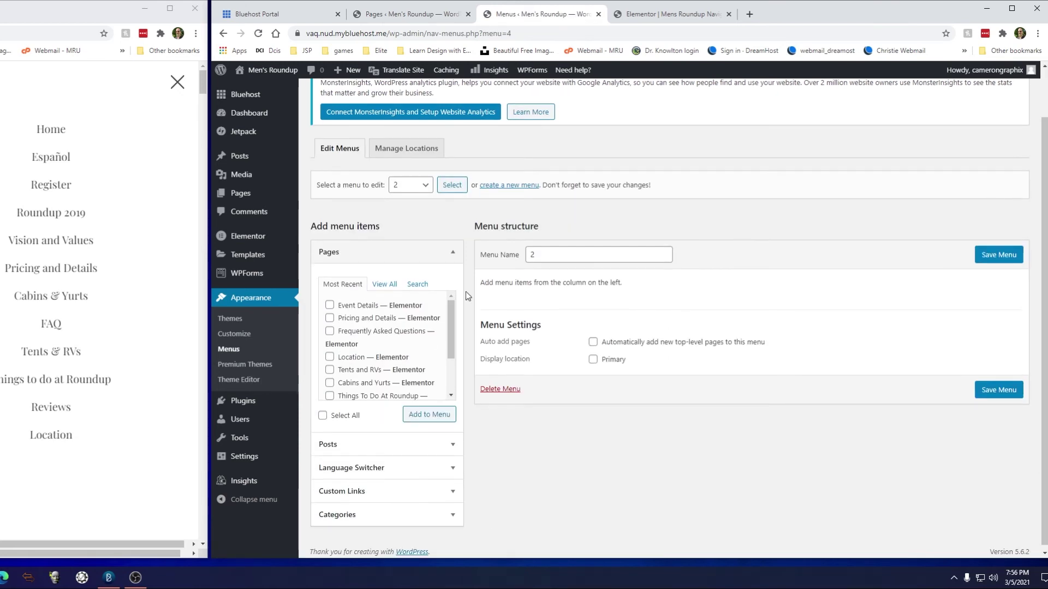
click(330, 305)
click(329, 318)
click(330, 331)
click(330, 357)
click(330, 370)
click(330, 396)
scroll(360, 383, down, 1)
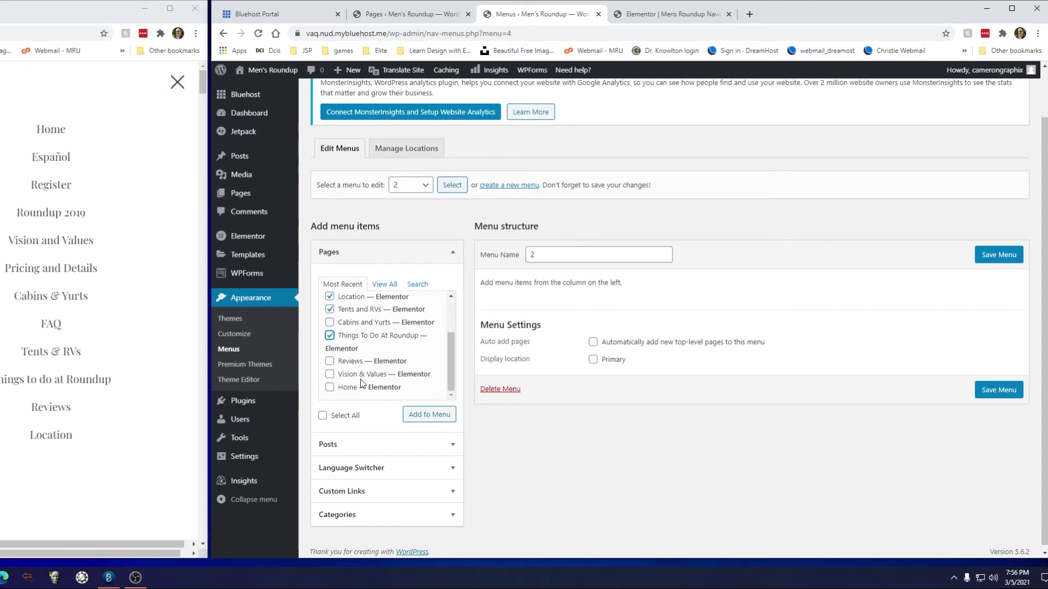
click(329, 375)
click(329, 389)
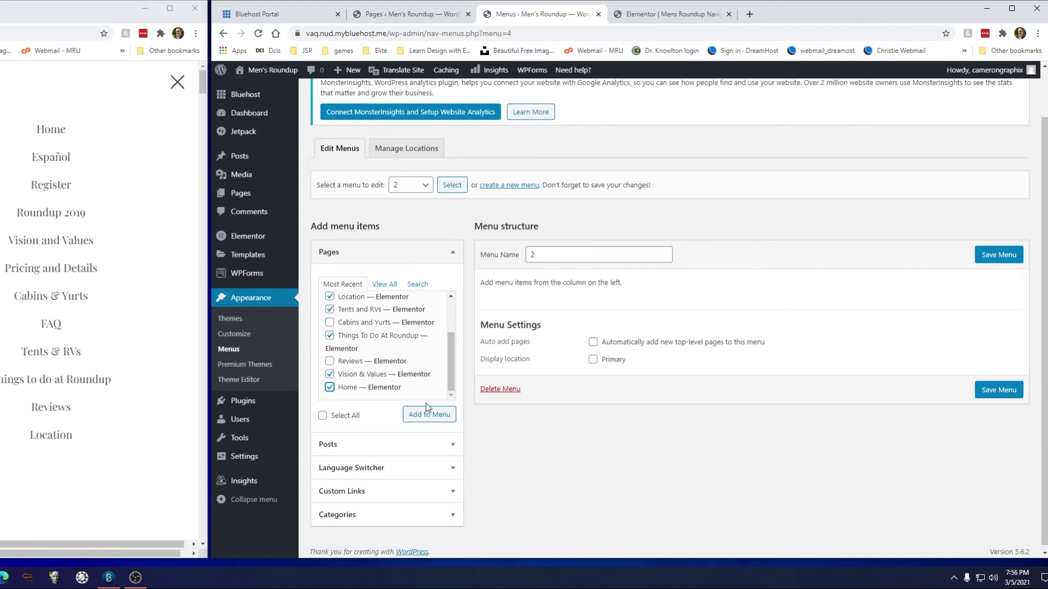
click(435, 415)
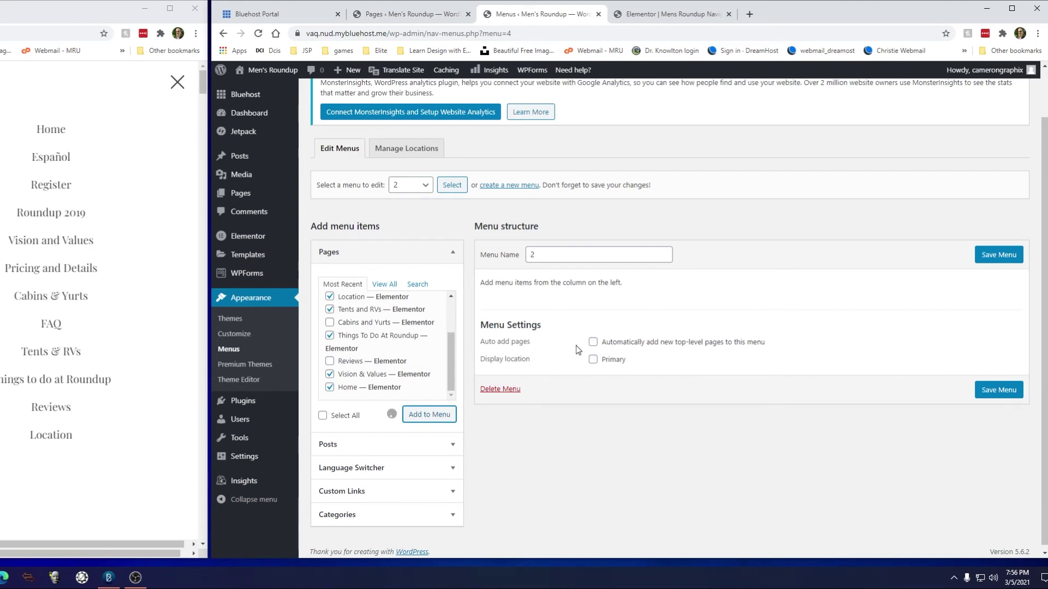
scroll(811, 381, down, 1)
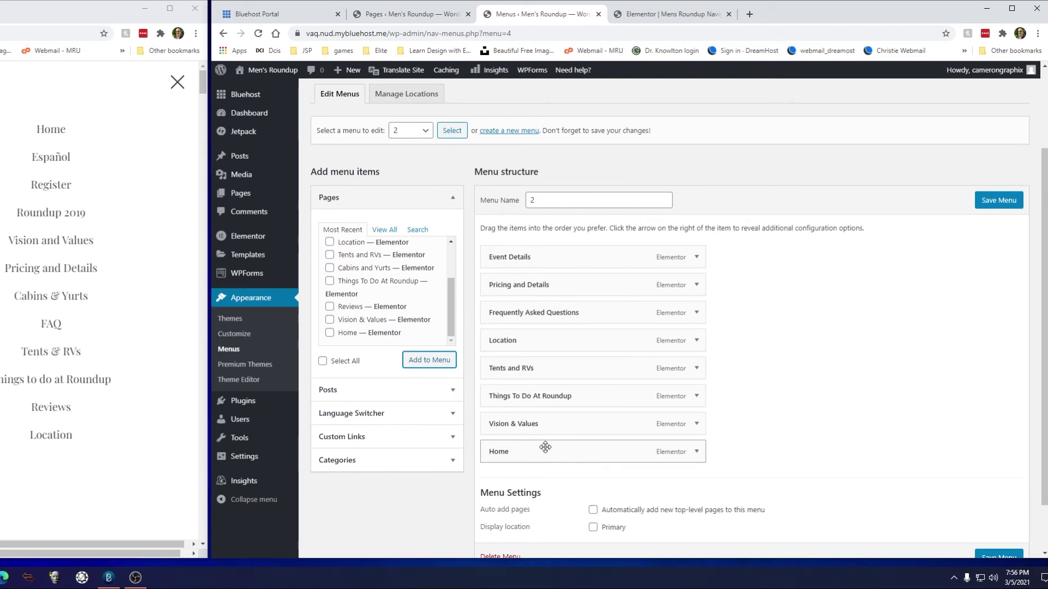
Step: Glance at the Mens Roundup Navigation template in Elementor and move Home above Event Details in menu 2
click(672, 13)
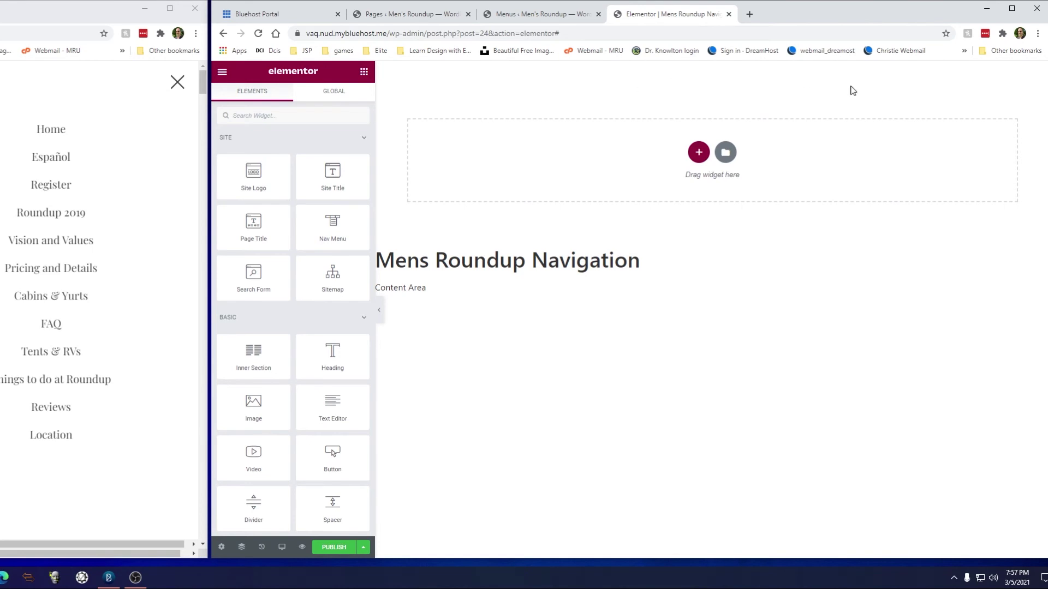
click(516, 15)
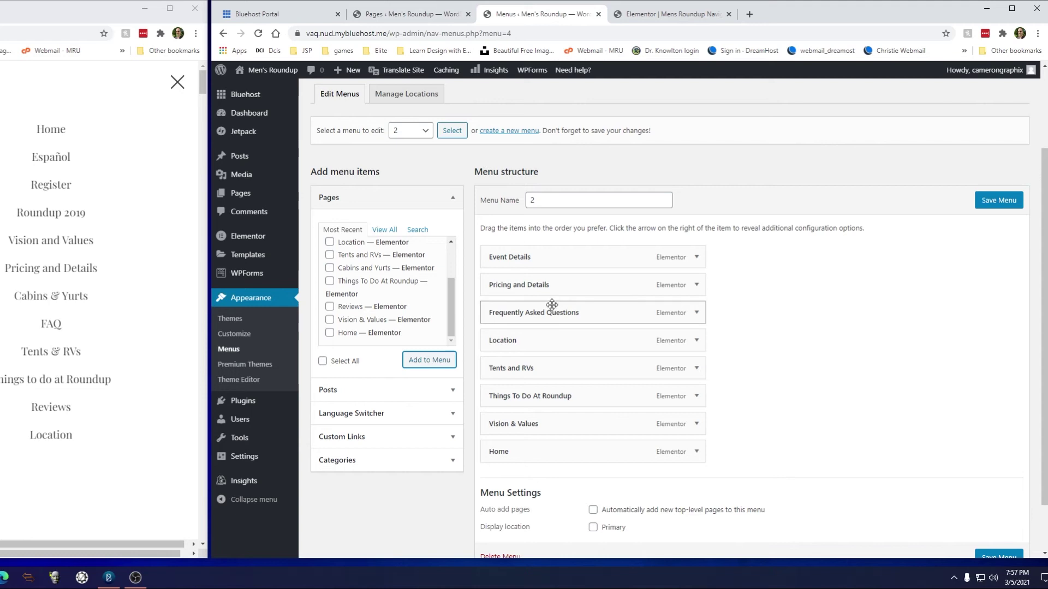
drag(534, 458, 533, 253)
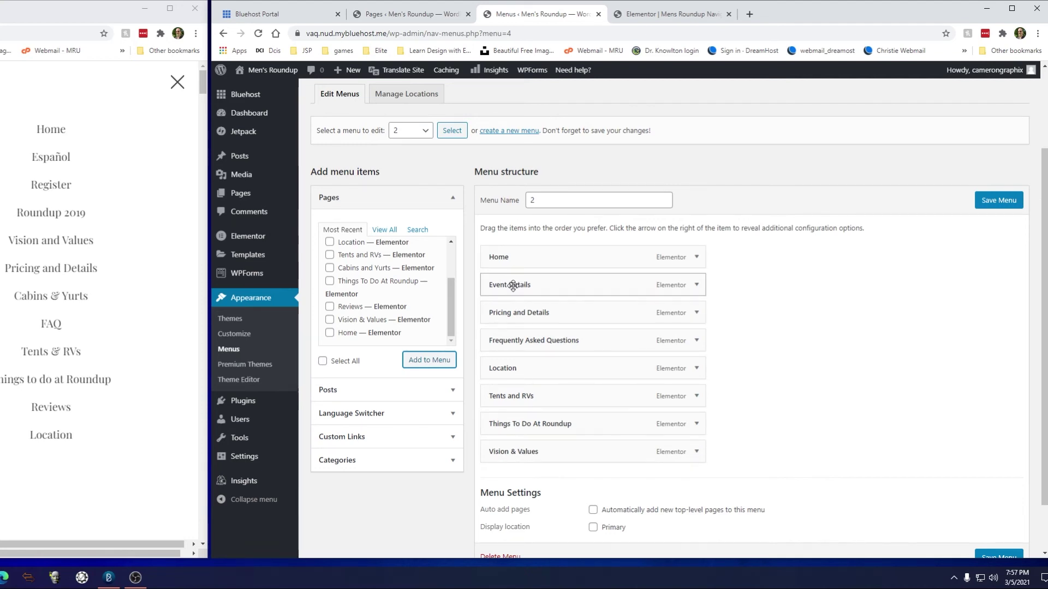
Step: Nest Pricing and Details and Tents and RVs under Event Details, move Frequently Asked Questions and Location lower, and place Vision & Values below Home in menu 2
drag(513, 312, 536, 308)
mouse_move(535, 308)
mouse_down()
mouse_move(521, 307)
mouse_move(522, 283)
mouse_move(523, 304)
mouse_move(544, 313)
mouse_up()
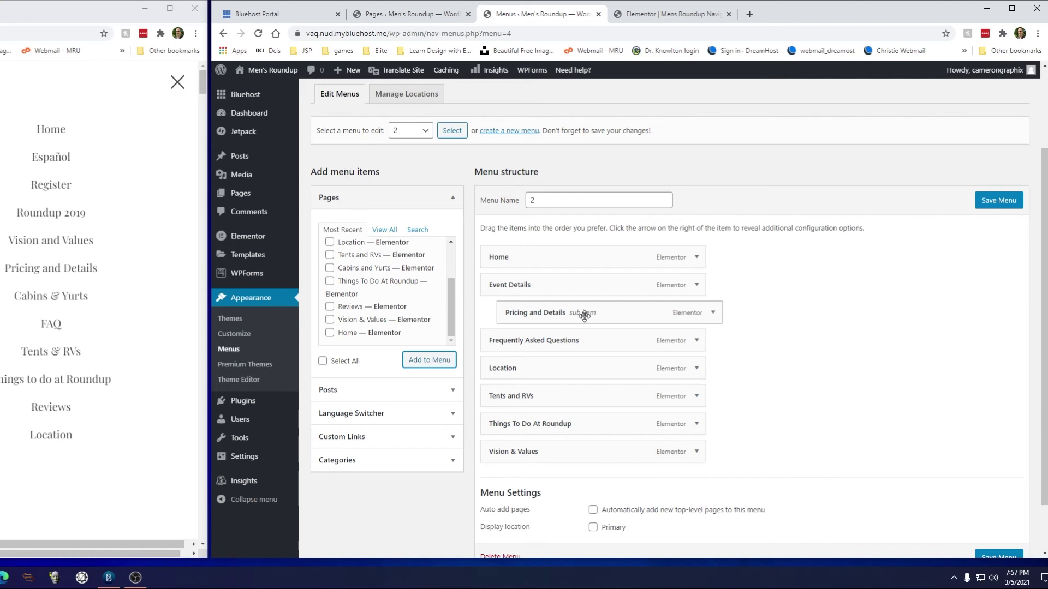
drag(498, 339, 493, 426)
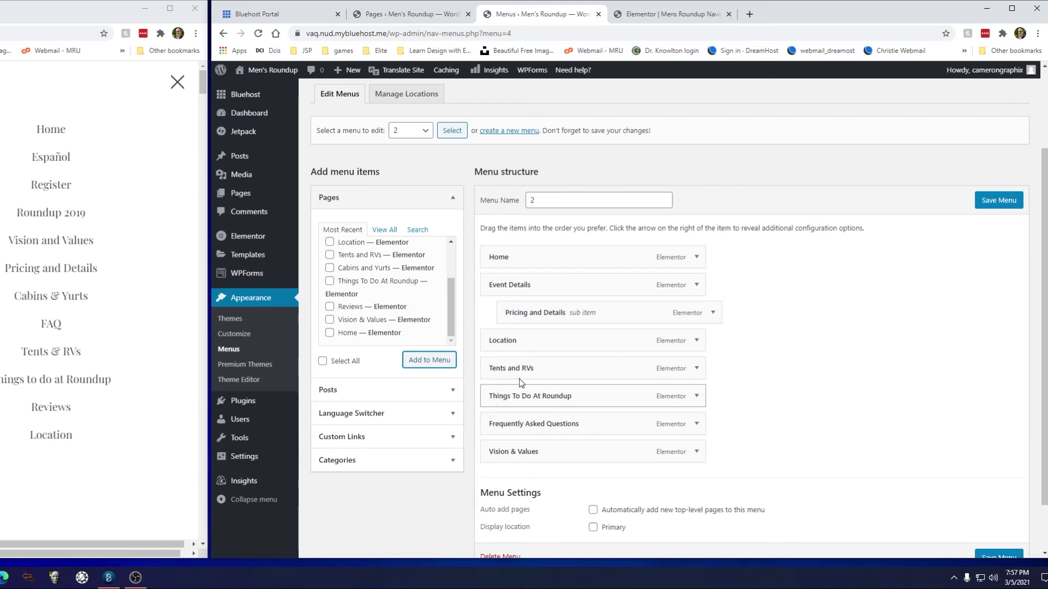
drag(504, 343, 504, 452)
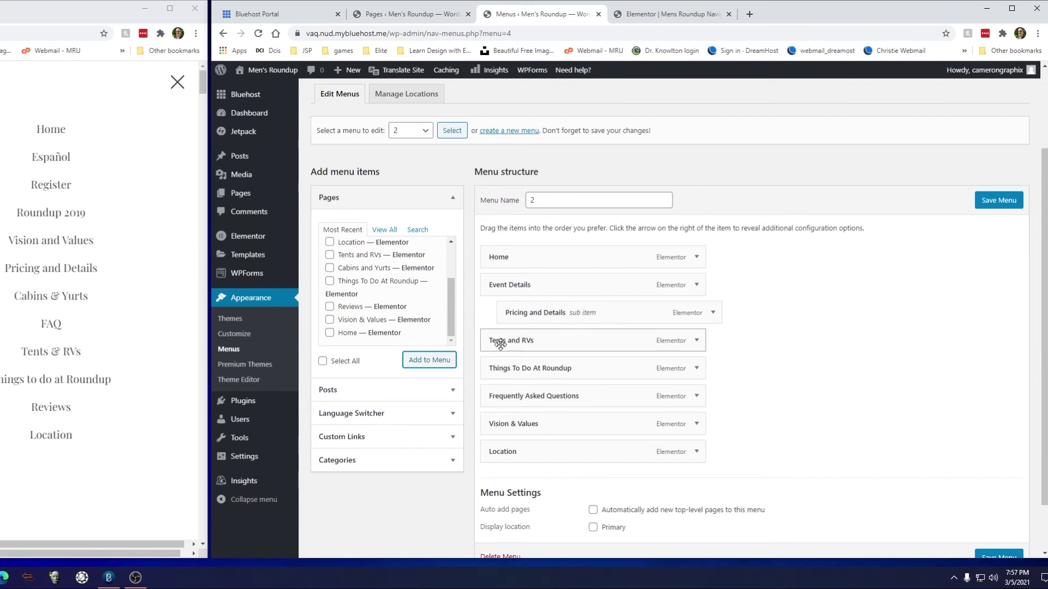
drag(503, 341, 521, 340)
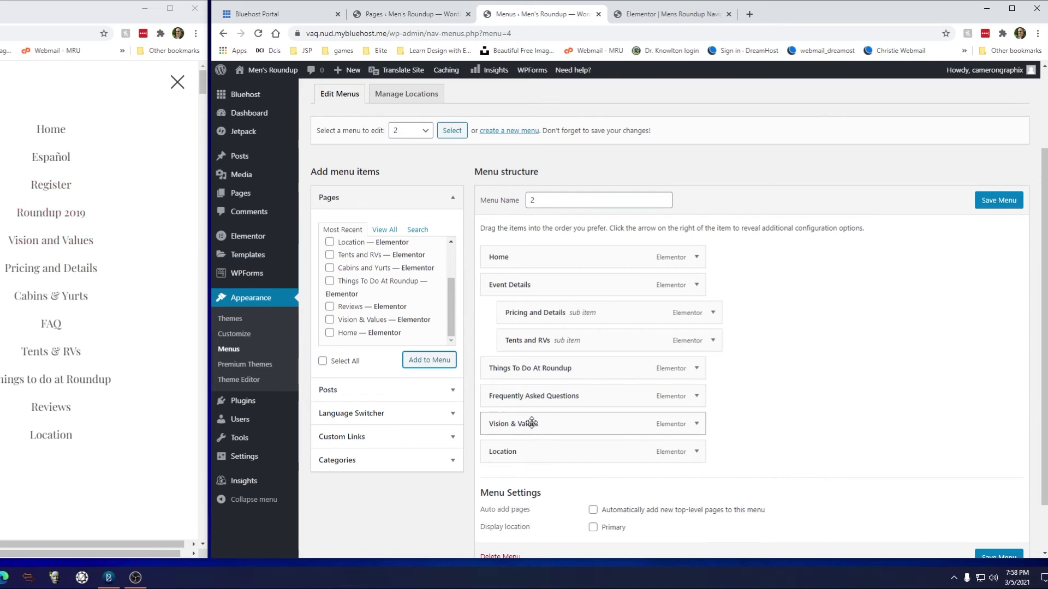
drag(532, 424, 524, 285)
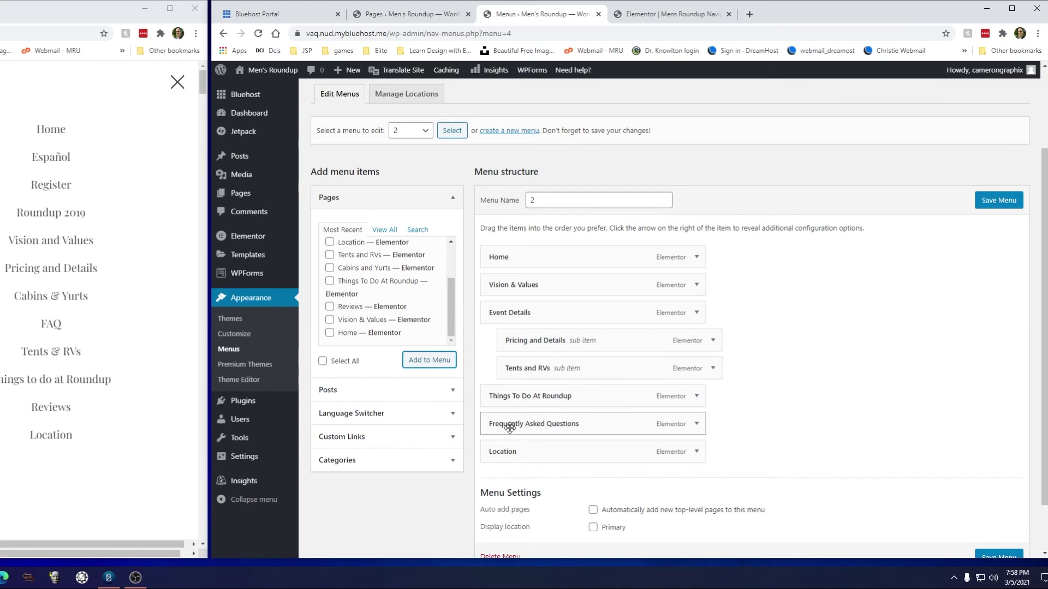
Step: Add Cabins and Yurts to menu 2 between Pricing and Details and Tents and RVs, and nest Things To Do At Roundup under Event Details
click(330, 268)
click(437, 360)
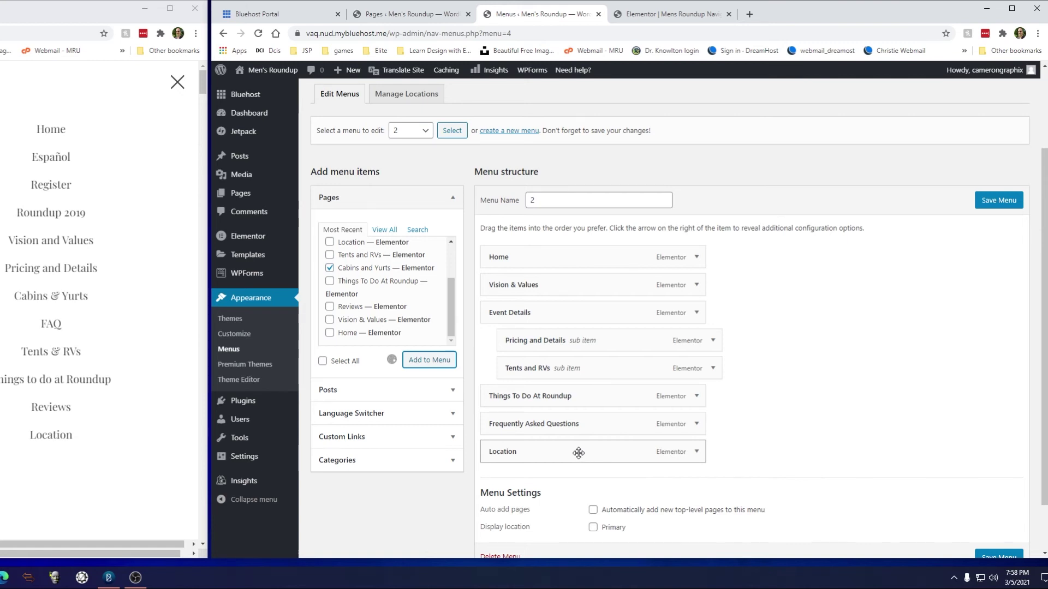
drag(505, 477, 528, 372)
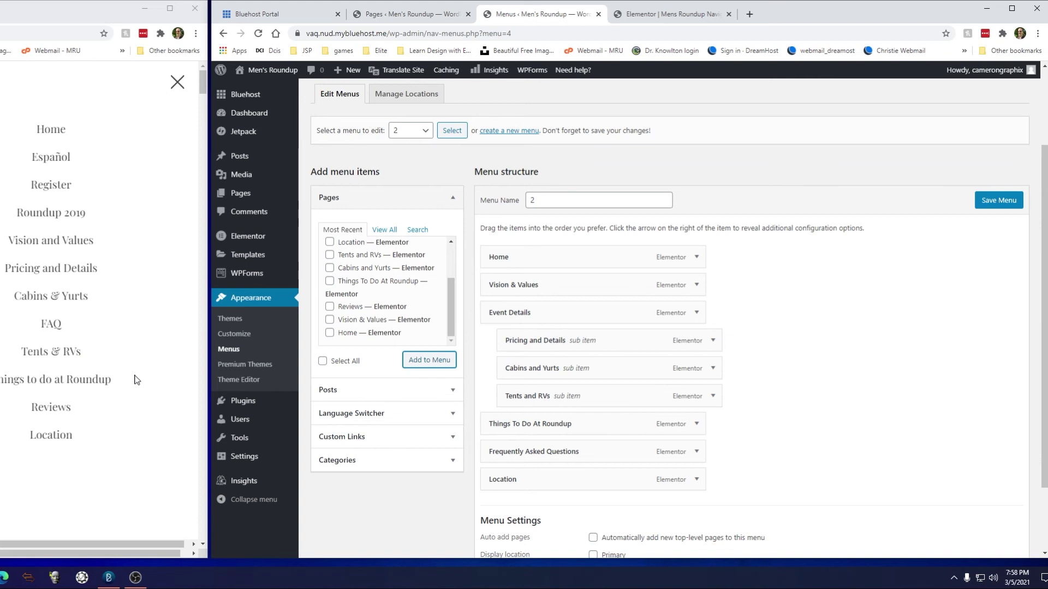
drag(521, 428, 538, 424)
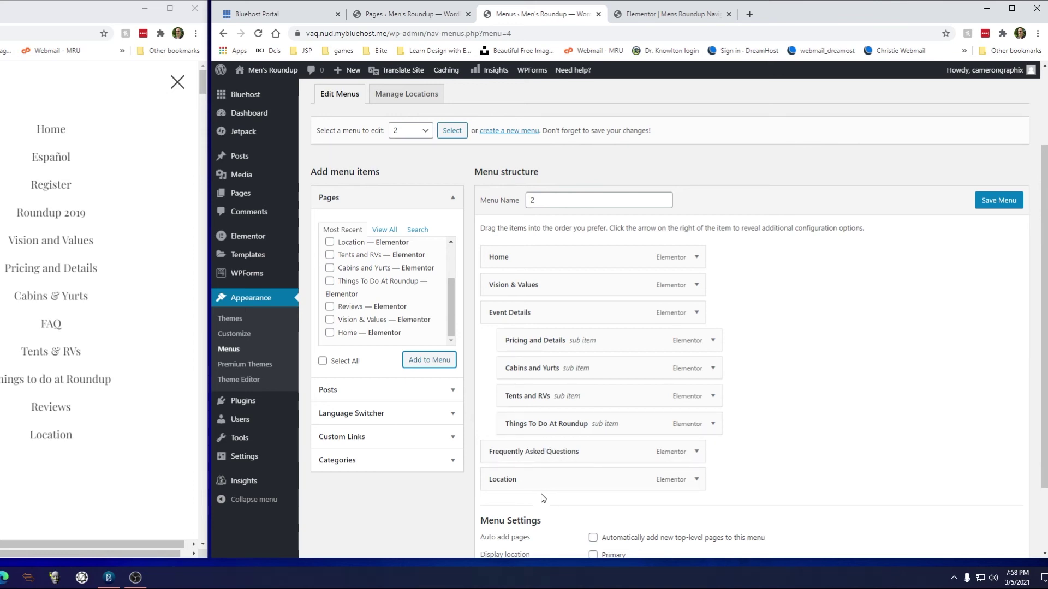
Step: Follow the Reviews link on the existing Mens Roundup site and look over that section of the page
click(45, 413)
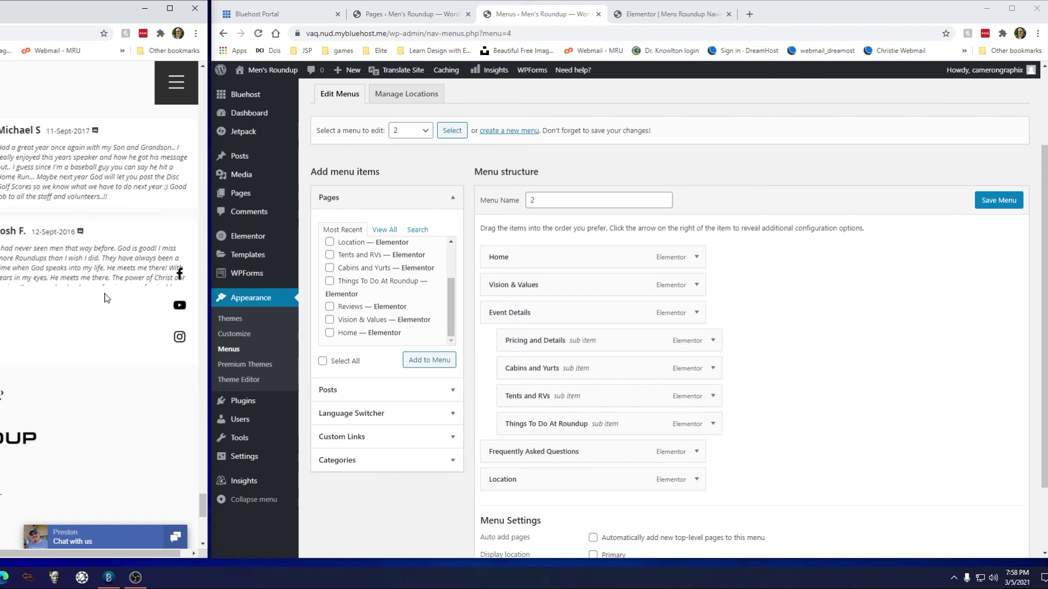
scroll(107, 298, up, 3)
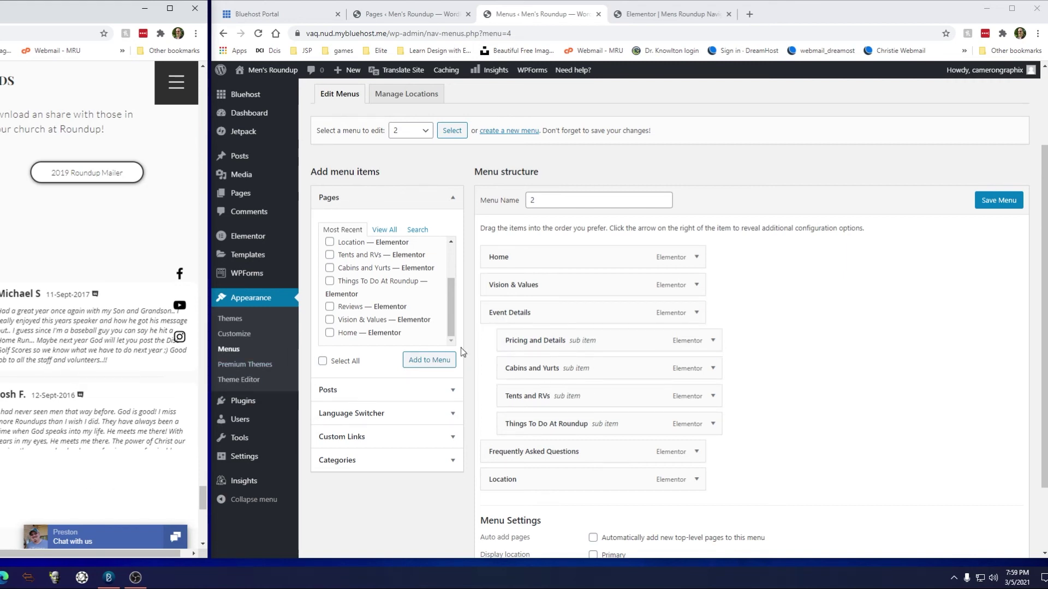
Step: Try nesting Cabins and Yurts beneath Pricing and Details in menu 2, and move it back one level
scroll(805, 417, down, 1)
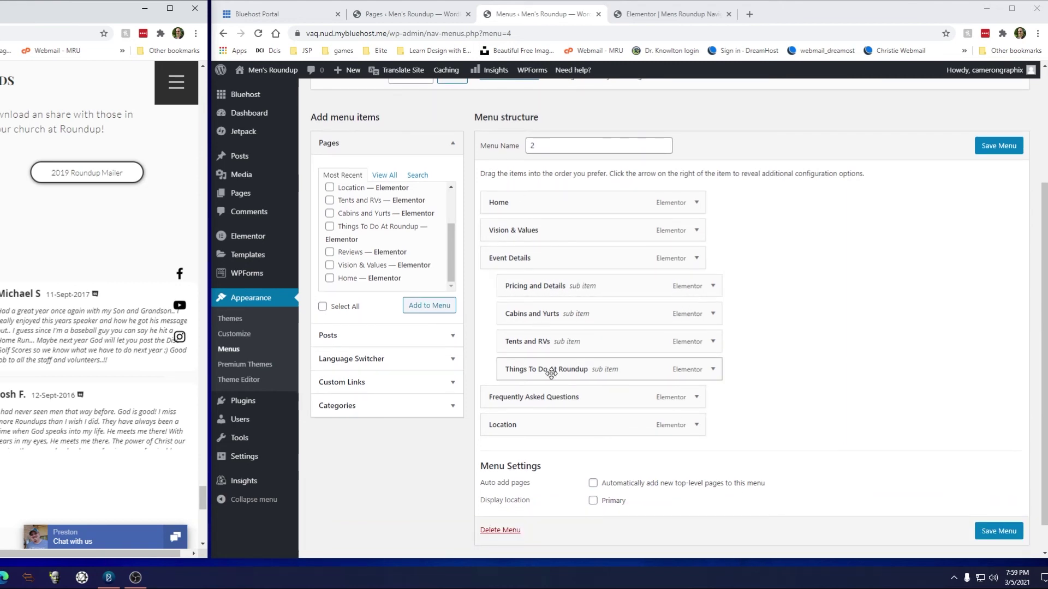
drag(546, 312, 565, 313)
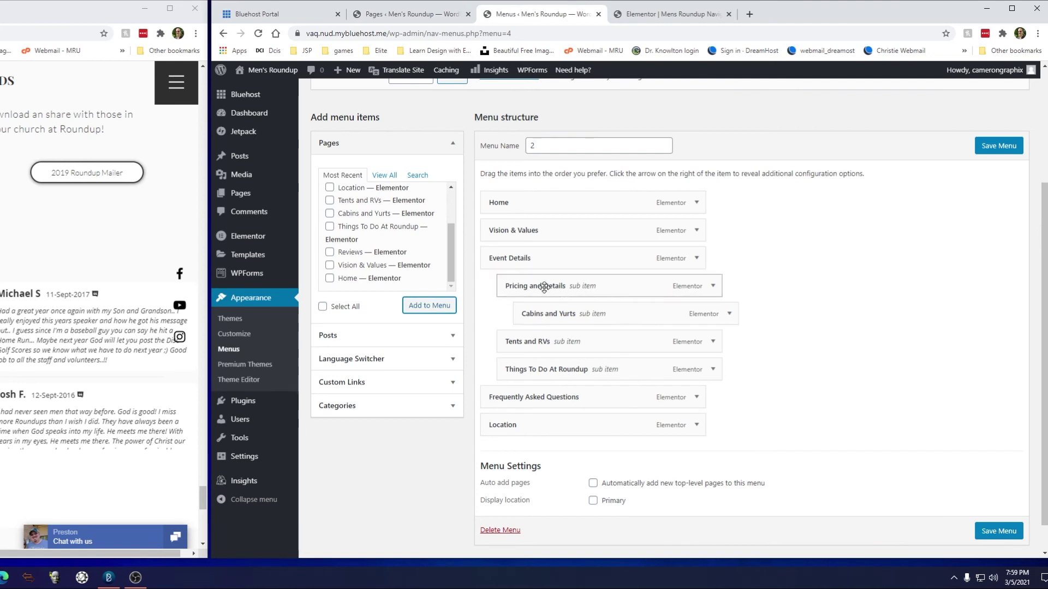
drag(563, 312, 540, 311)
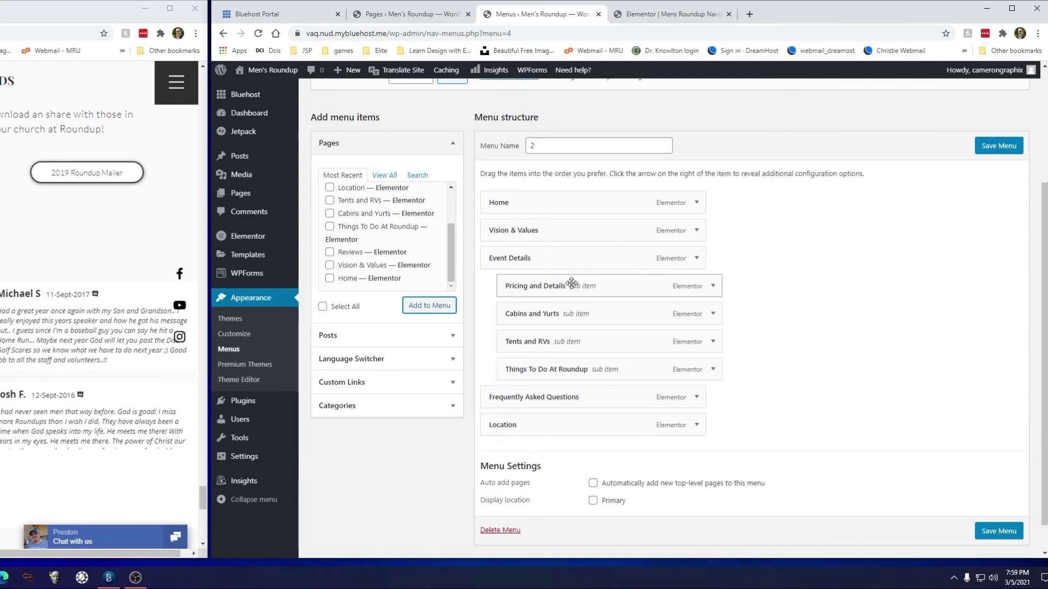
Step: Permanently delete menu 2 and save Menu 1
scroll(802, 238, up, 1)
scroll(802, 239, down, 2)
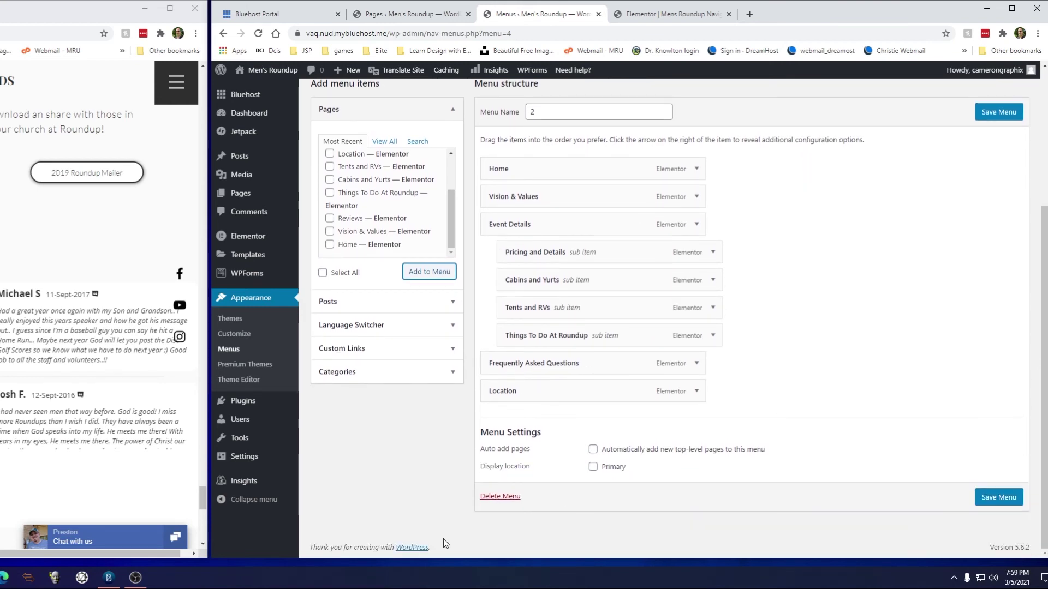
click(499, 496)
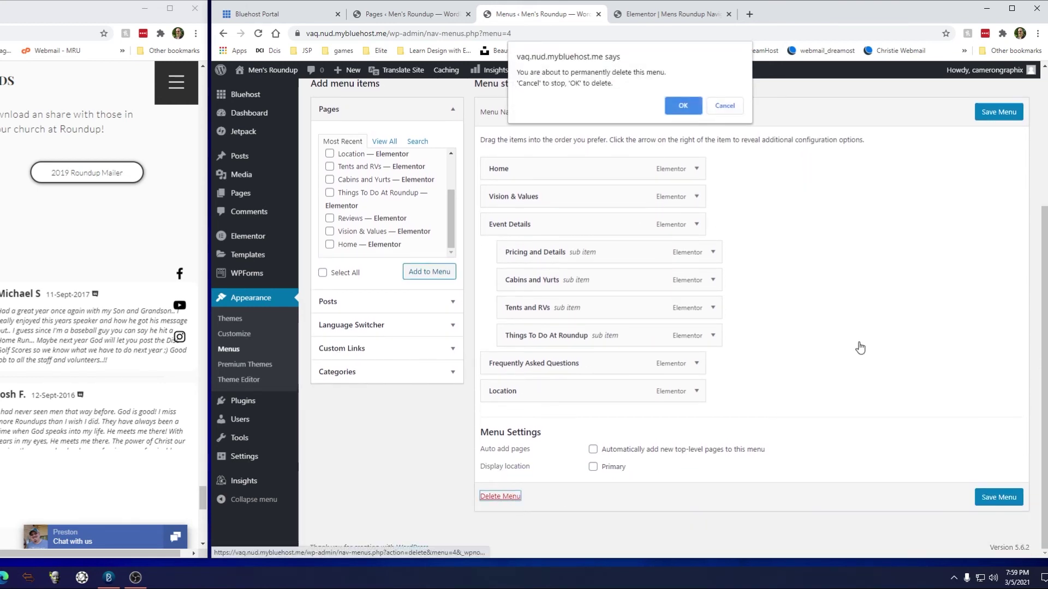
click(684, 106)
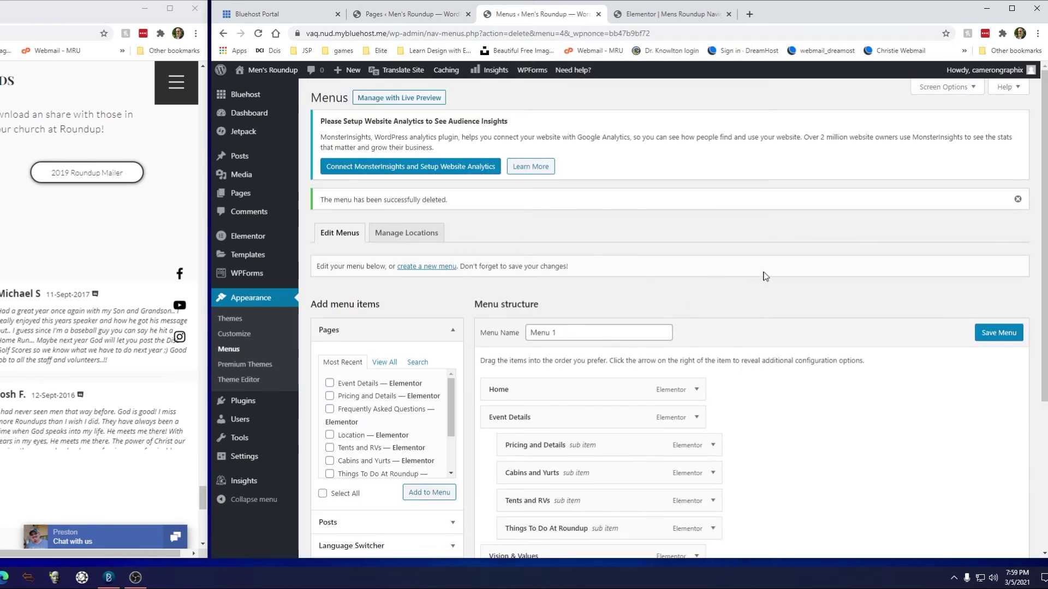
scroll(766, 276, down, 3)
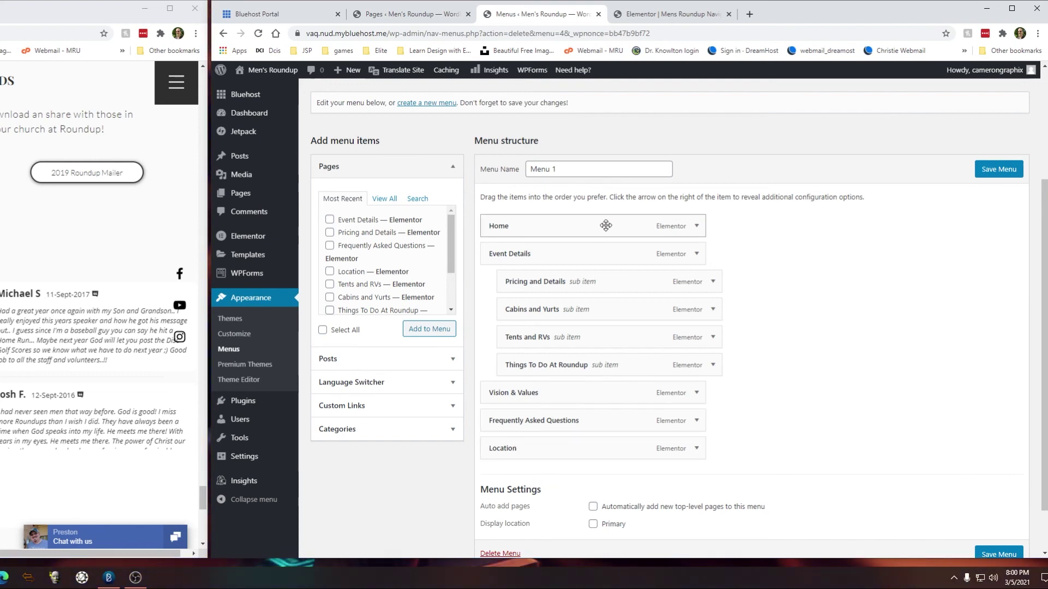
click(999, 169)
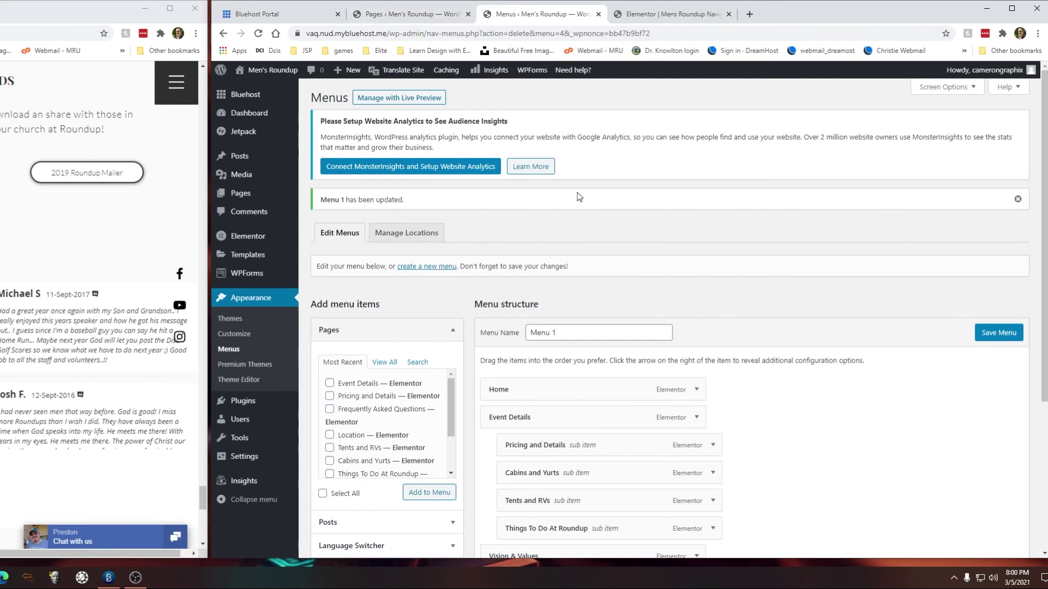
Step: Visit the new WordPress site's front page from the Pages admin screen and open its Site Identity settings in the Customizer
click(418, 8)
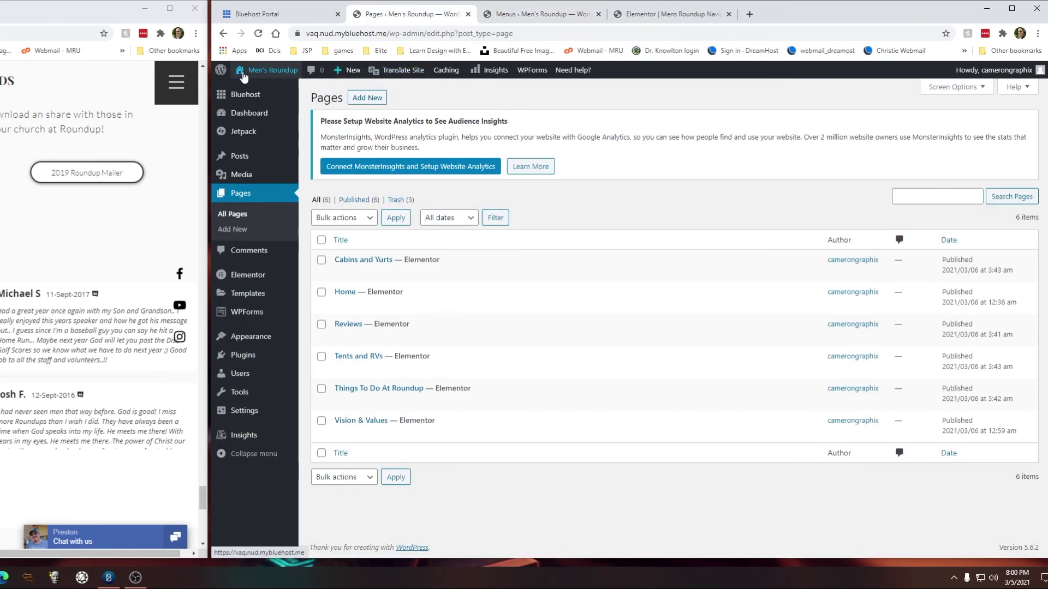
click(248, 89)
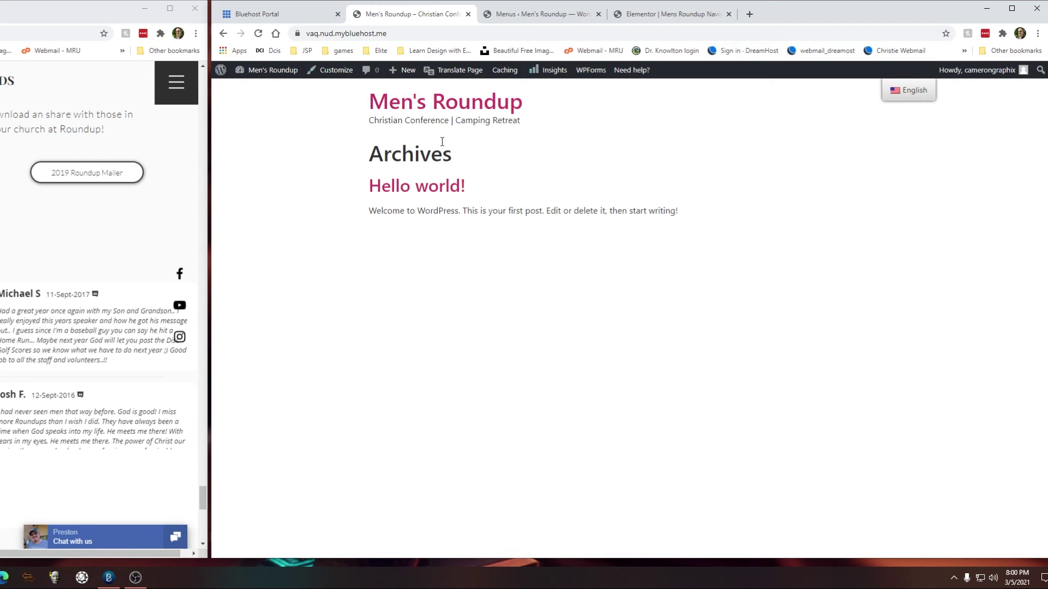
click(331, 73)
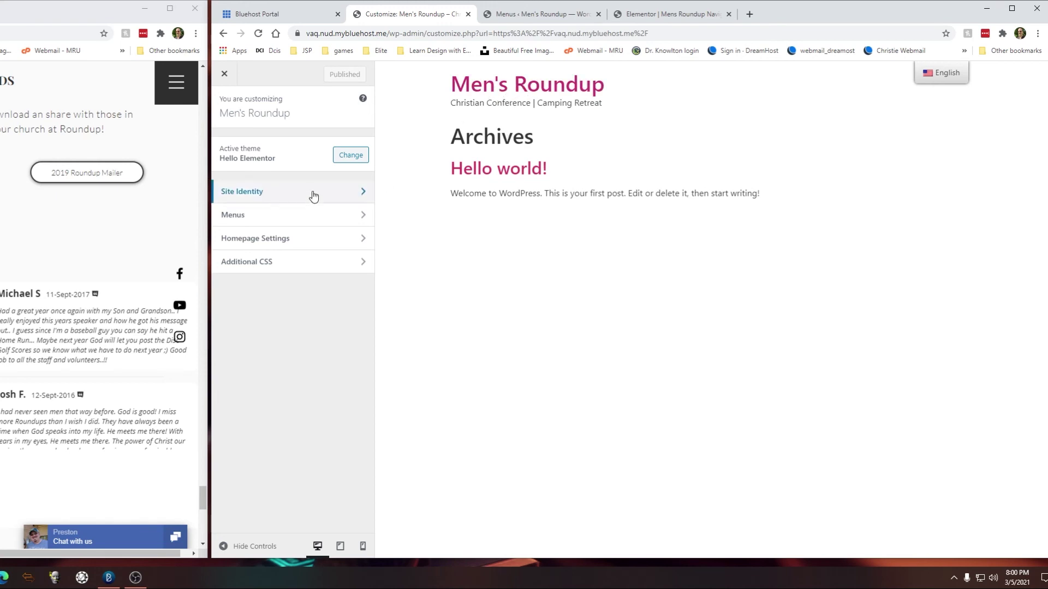
click(330, 194)
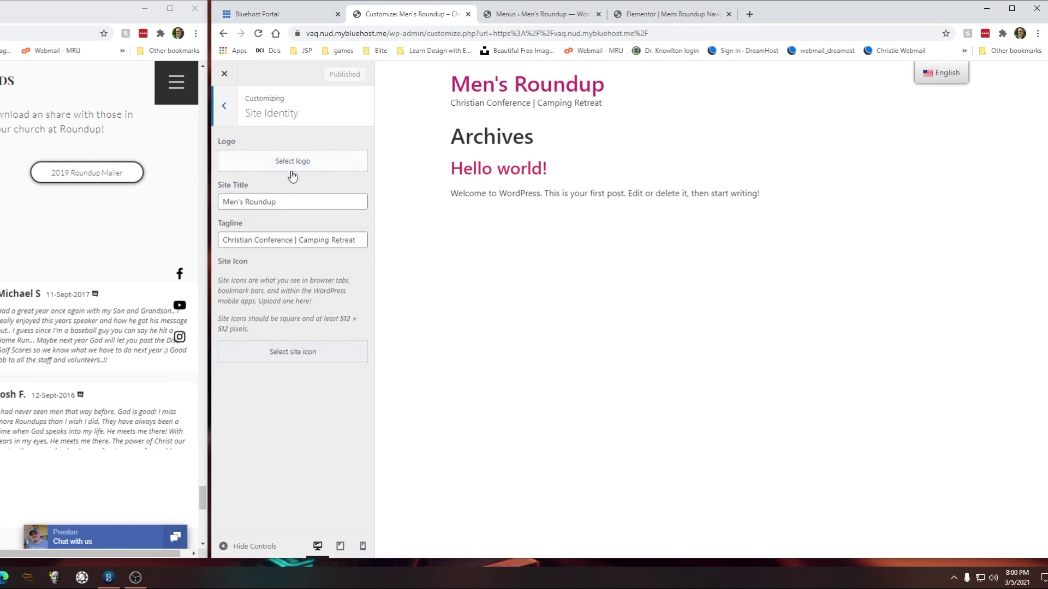
Step: Change the site title to "Mens Roundup"
click(239, 202)
key(Delete)
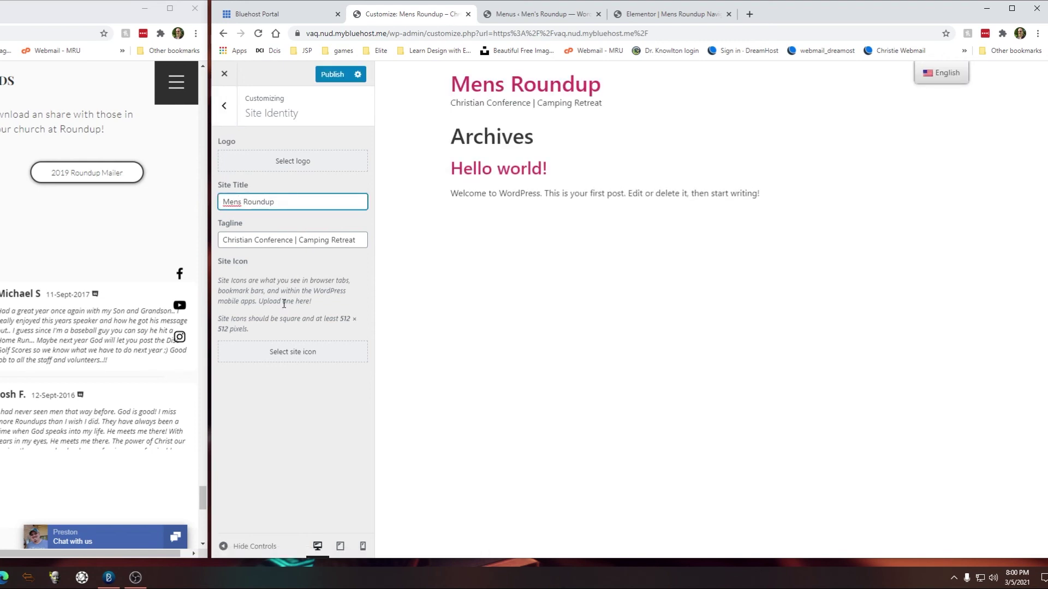
key(BackSpace)
key(BackSpace)
key(BackSpace)
key(BackSpace)
key(BackSpace)
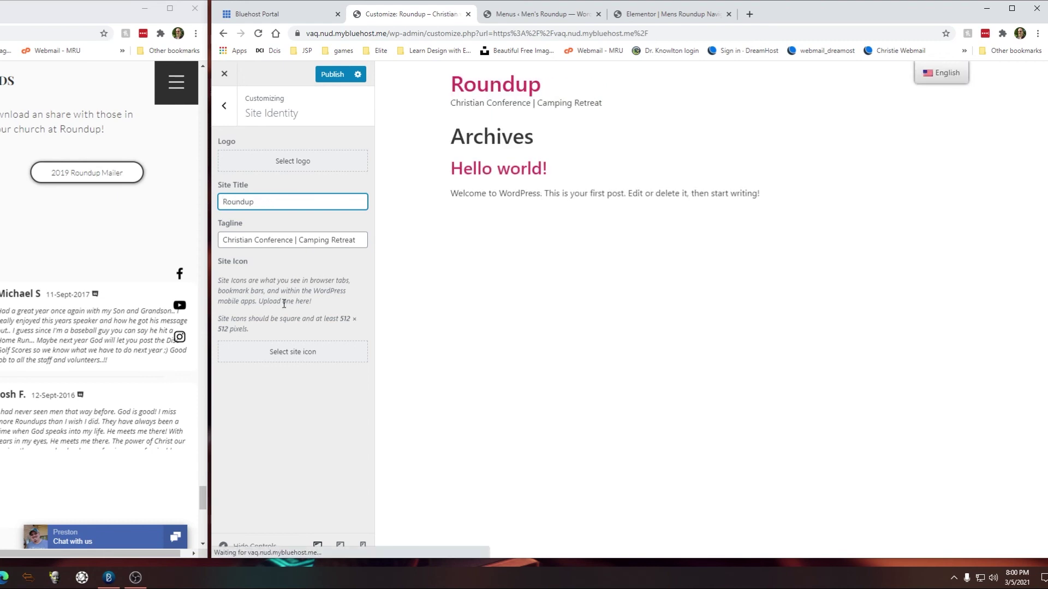
text(Mens)
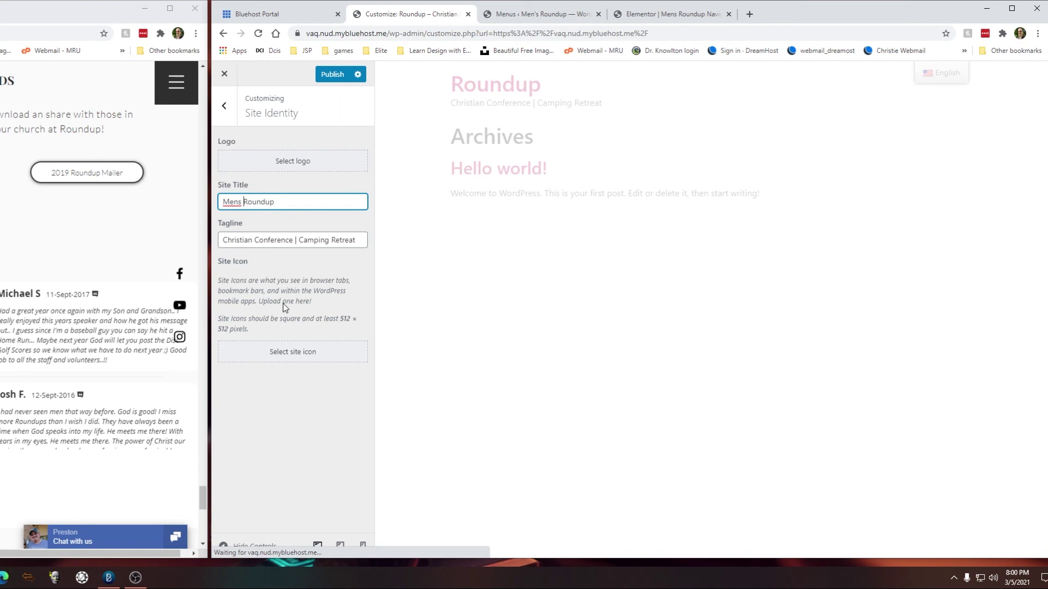
Step: View the page source of the existing mensroundup.com home page and look through it for the site's title text
scroll(93, 126, up, 20)
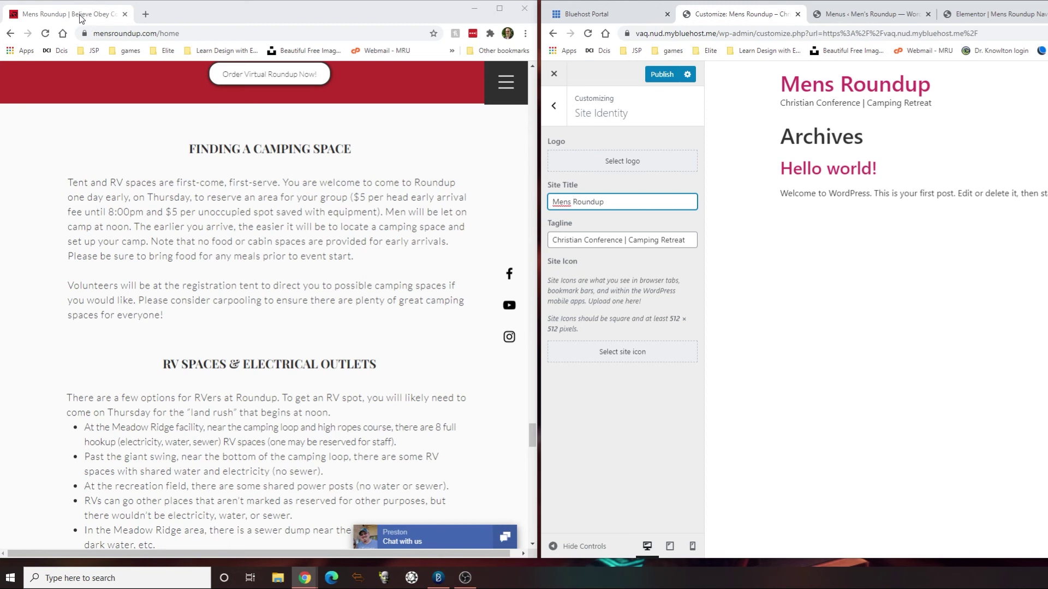
right_click(25, 131)
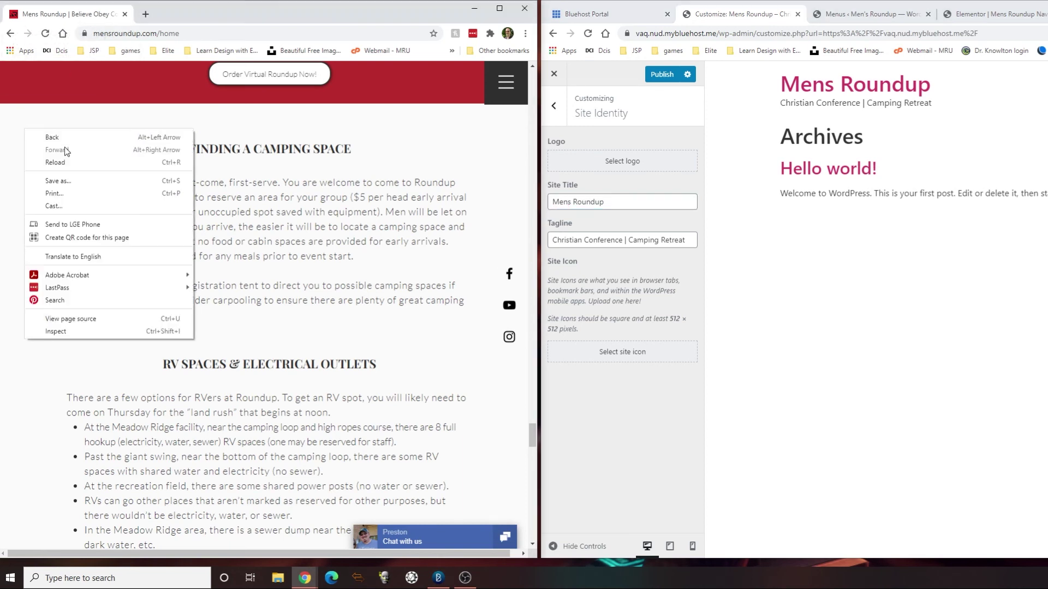
click(71, 322)
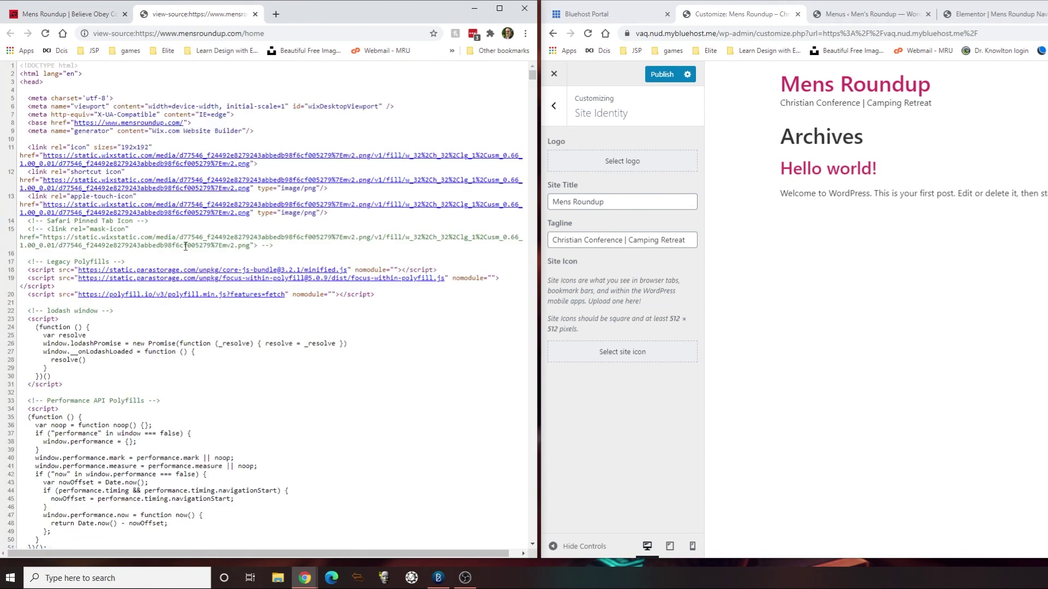
scroll(208, 251, down, 15)
scroll(229, 255, down, 10)
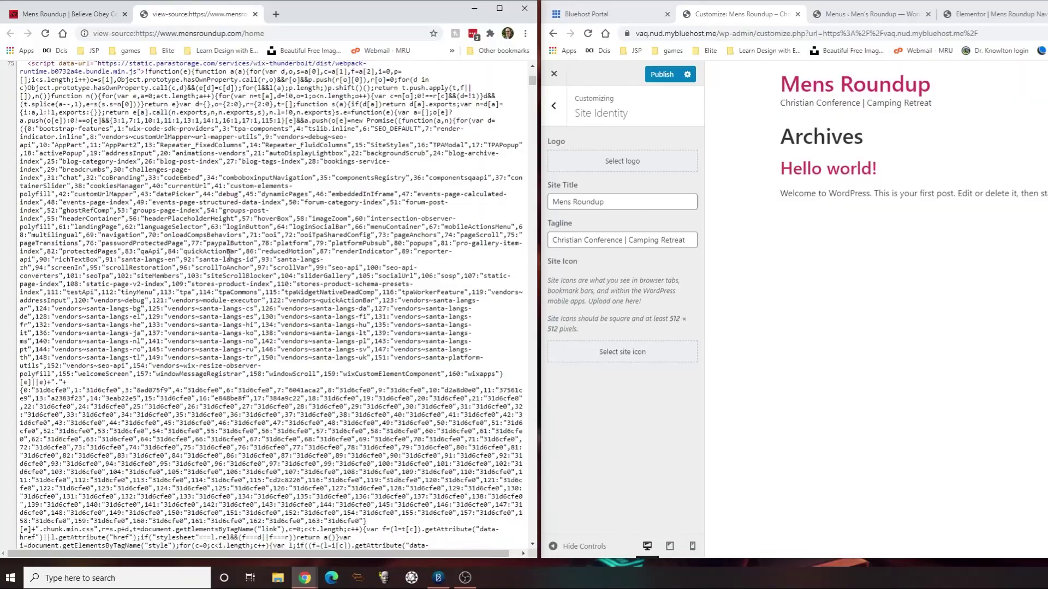
scroll(237, 253, down, 15)
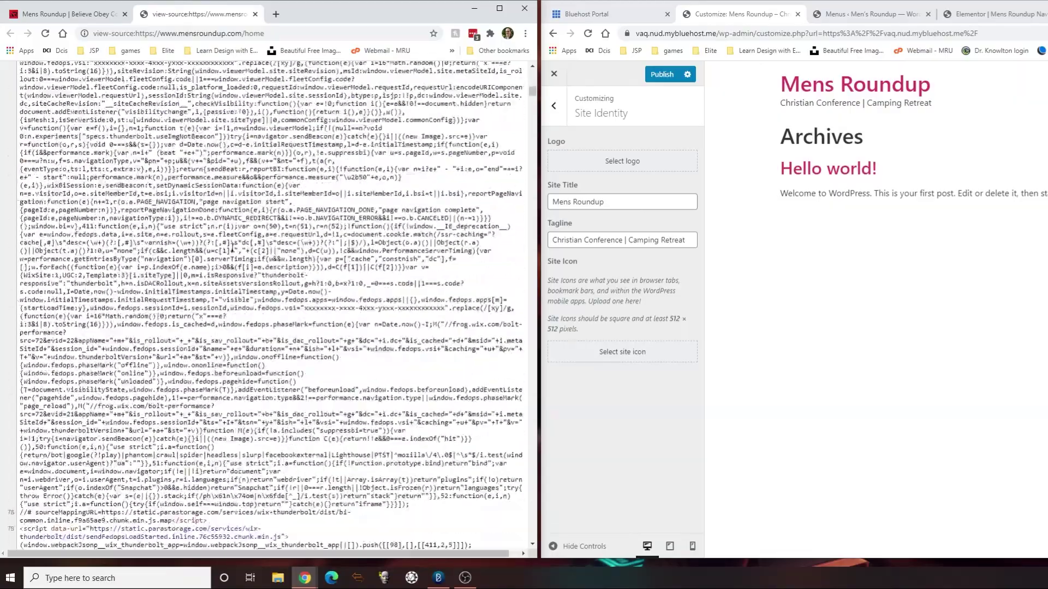
scroll(239, 255, down, 15)
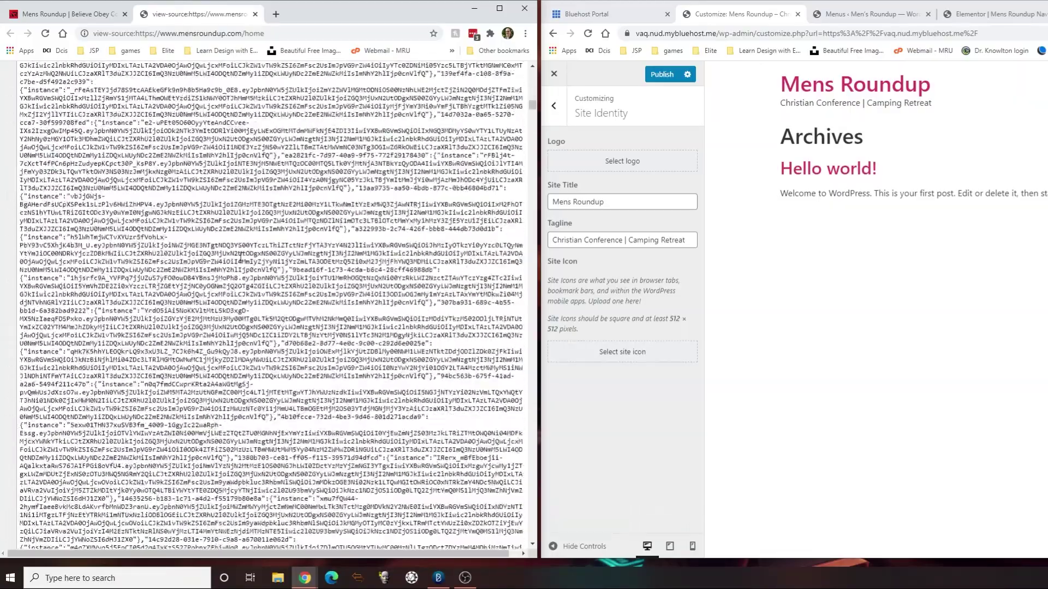
scroll(241, 261, down, 12)
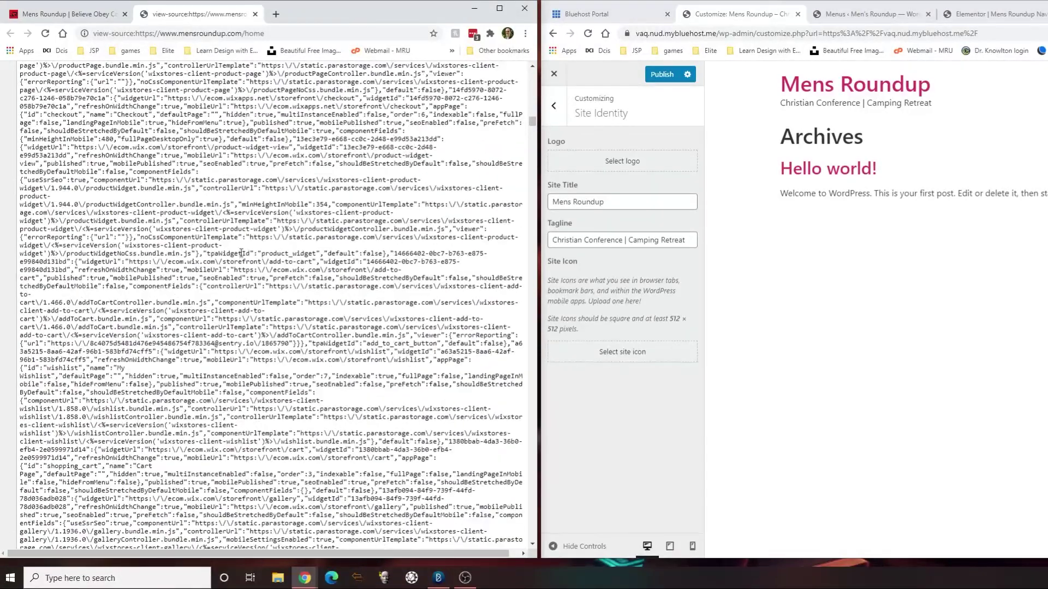
Step: Search the existing site's page source for "title" and step through the matches to the home page's title tag
key(ctrl+f)
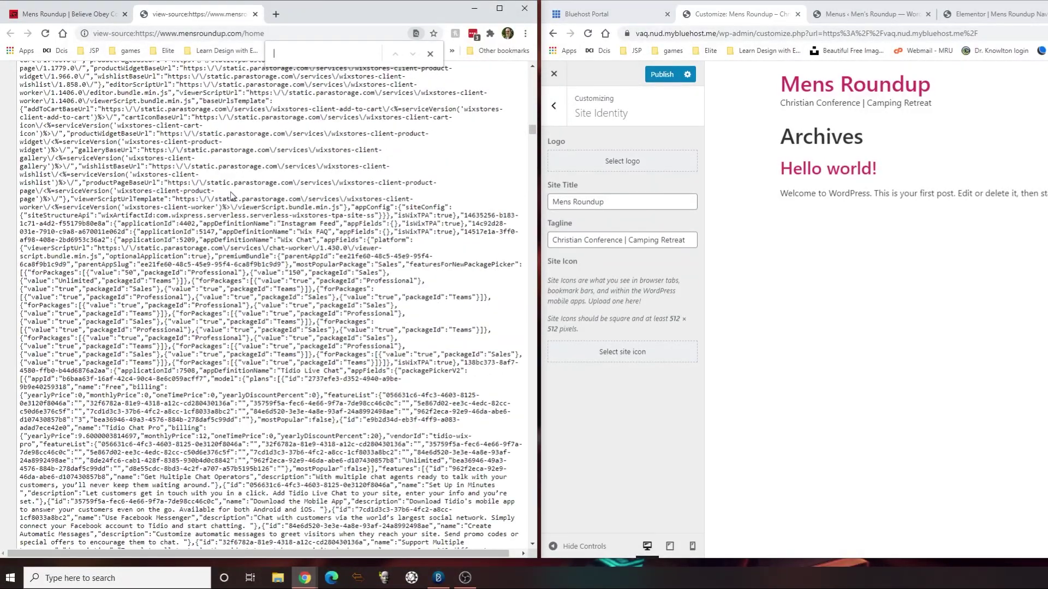
text(title)
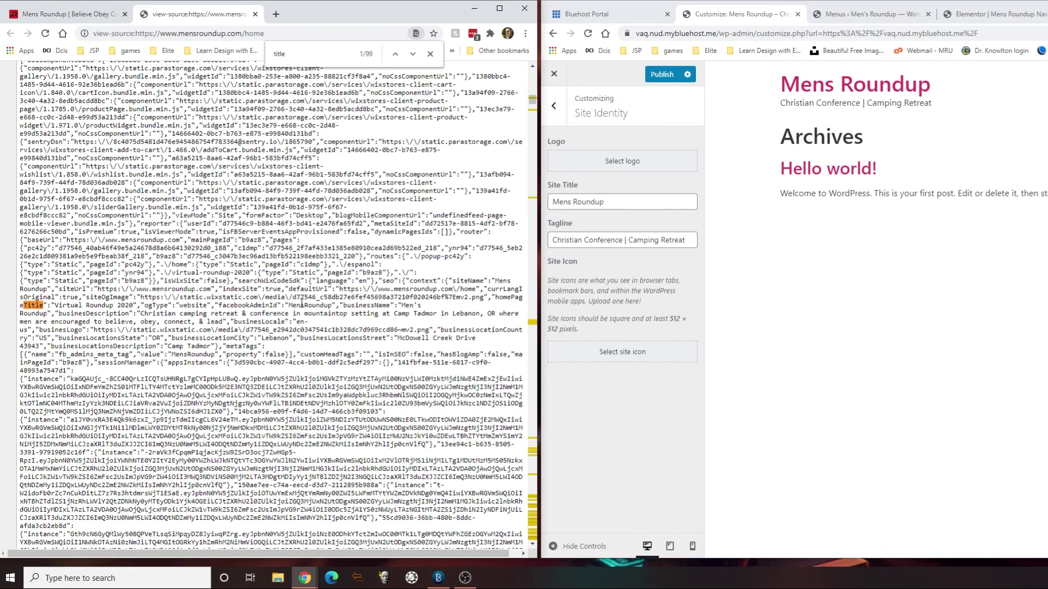
click(395, 54)
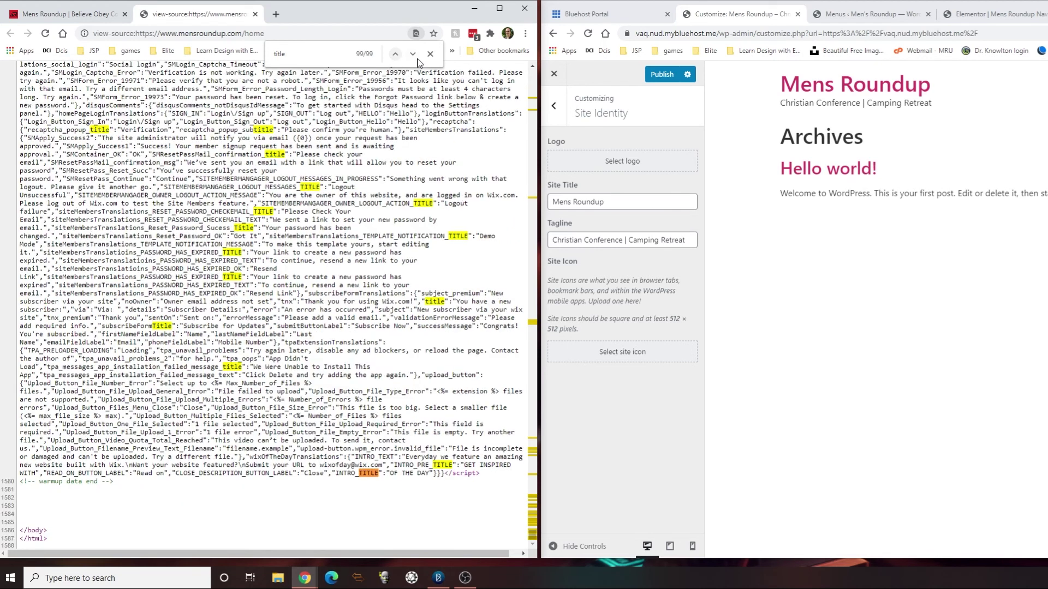
click(413, 55)
click(413, 54)
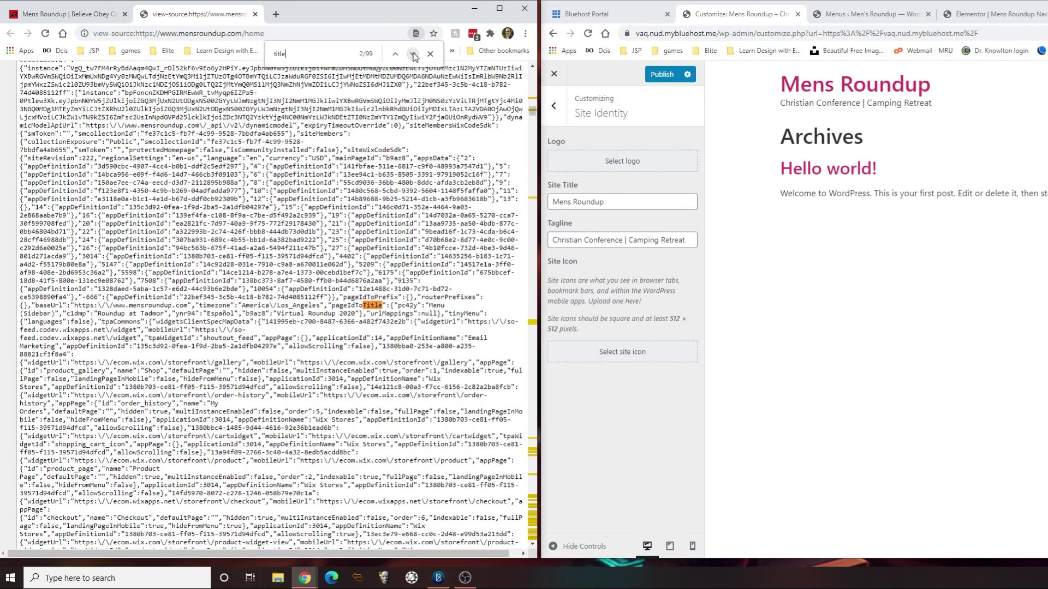
click(413, 54)
click(413, 54)
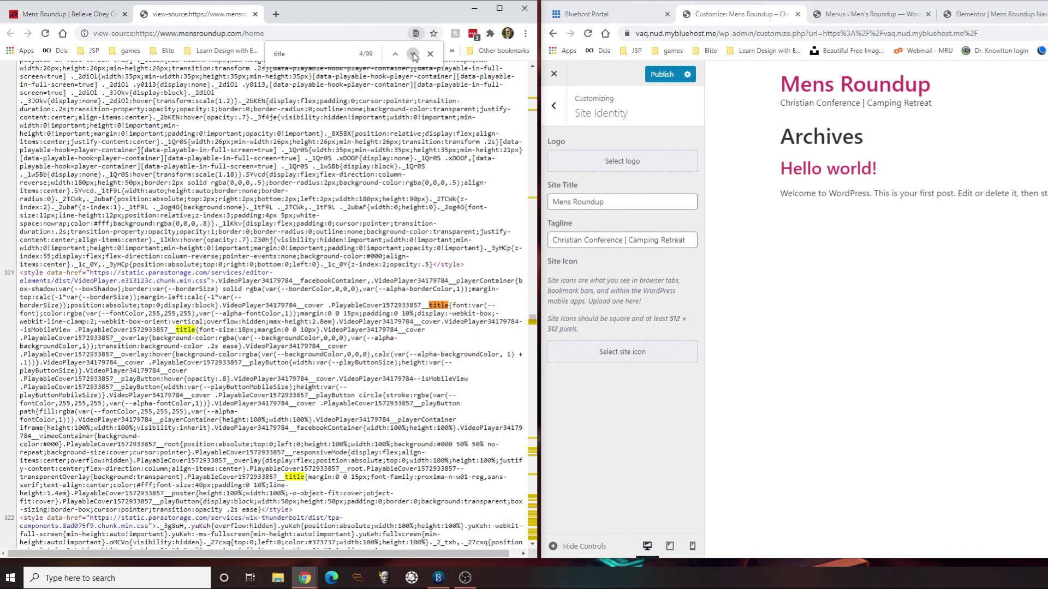
click(413, 54)
click(413, 54)
click(413, 55)
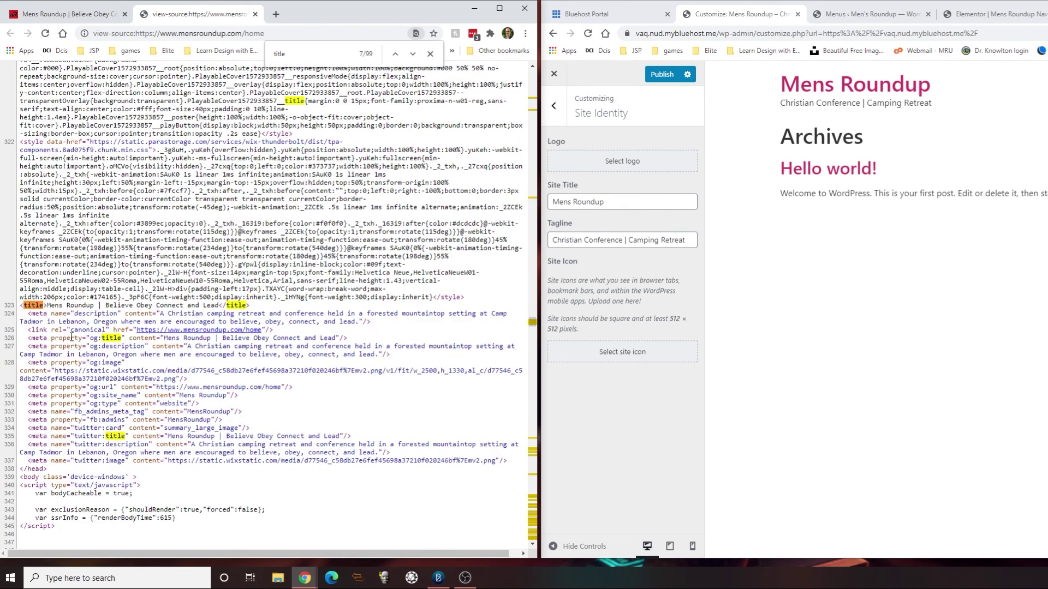
Step: Set the new site's tagline to "Believe Obey Connect and Lead", taken from the existing site's title tag
drag(106, 306, 212, 306)
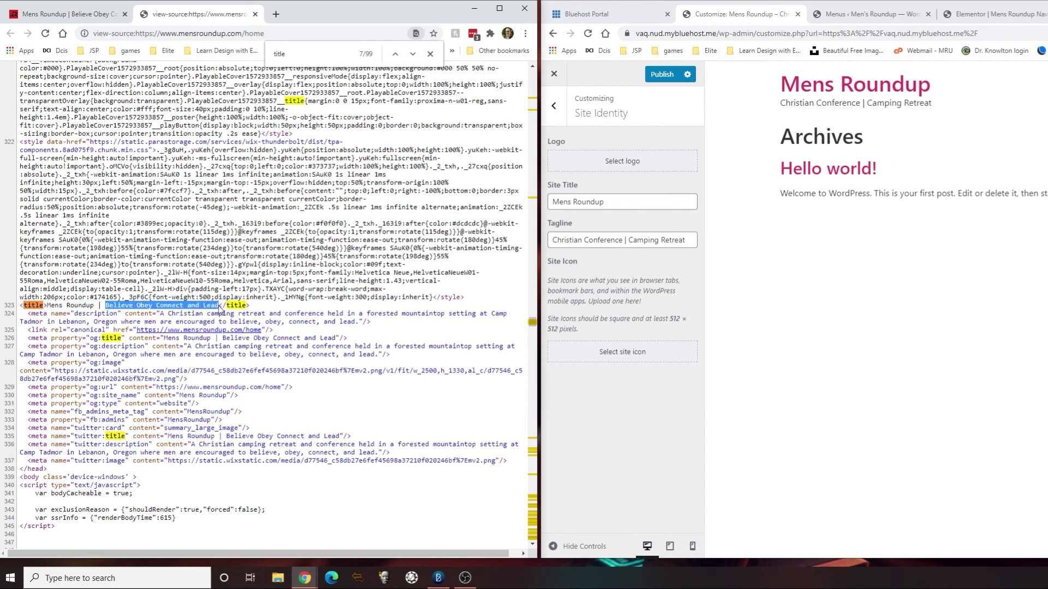
triple_click(635, 241)
text(Believe Obey Connect and Lead)
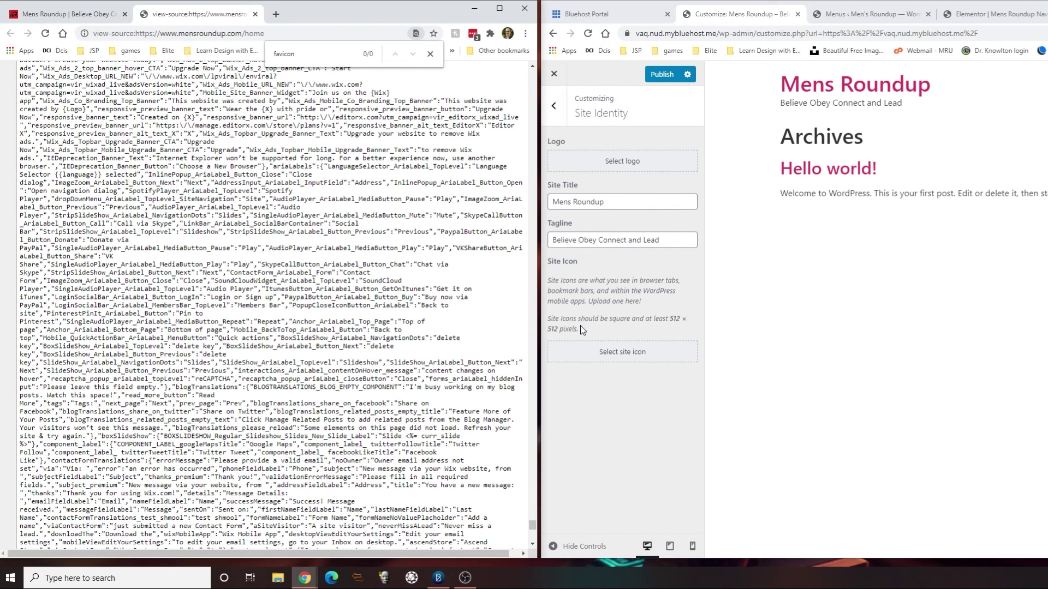
Step: Launch Photoshop and, from the blank 512 × 512 px document, start opening an existing image file for the site icon
click(11, 577)
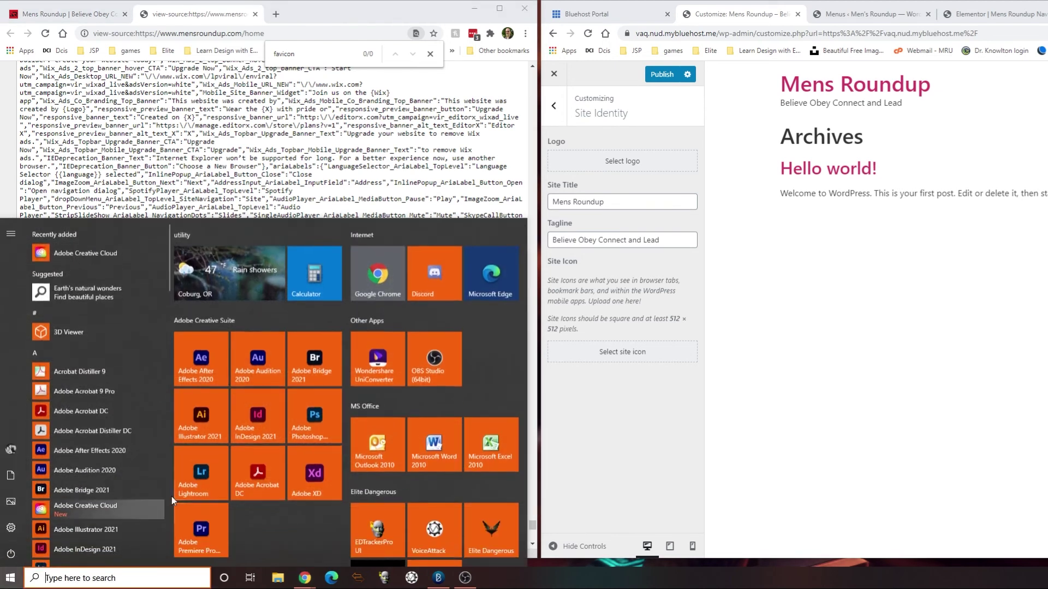
click(307, 421)
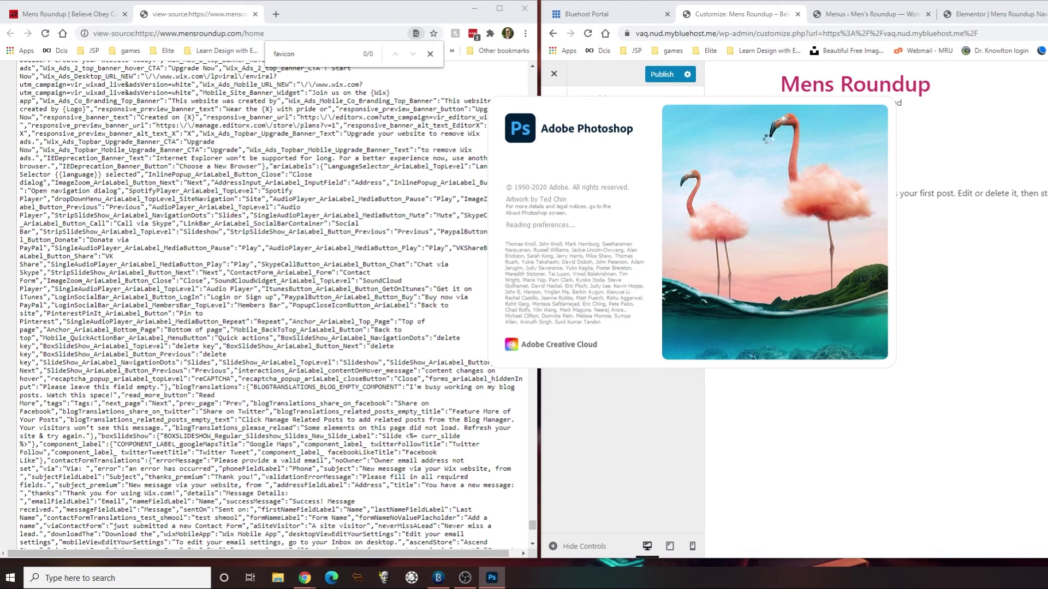
click(751, 17)
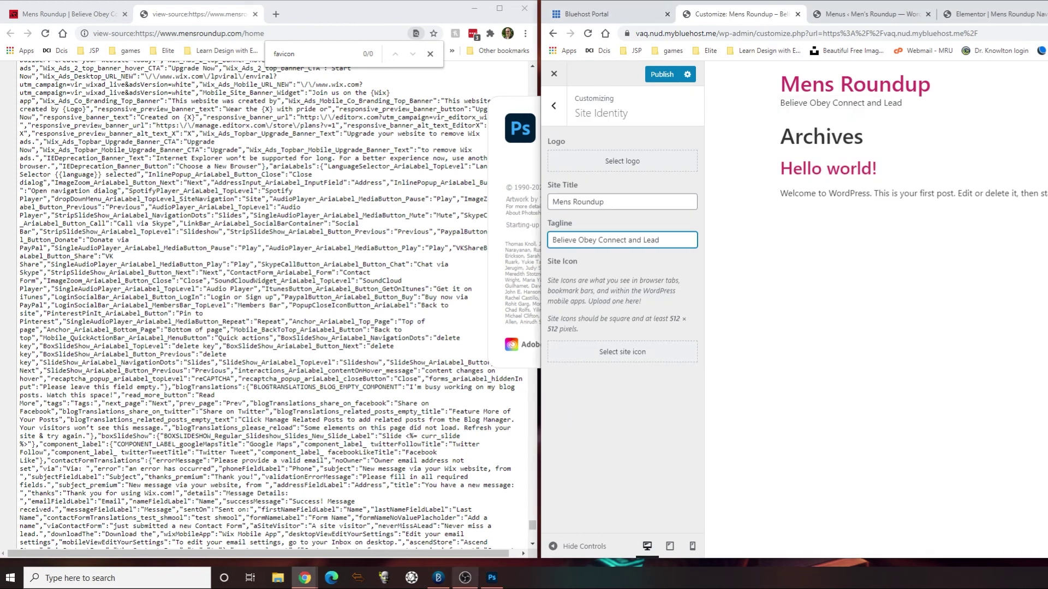
click(497, 585)
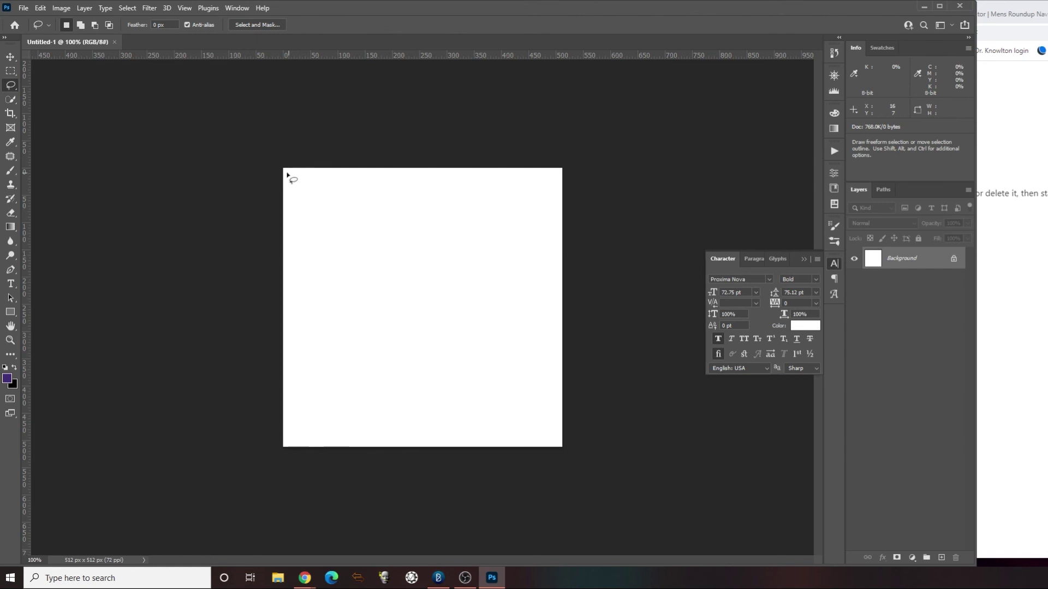
click(24, 9)
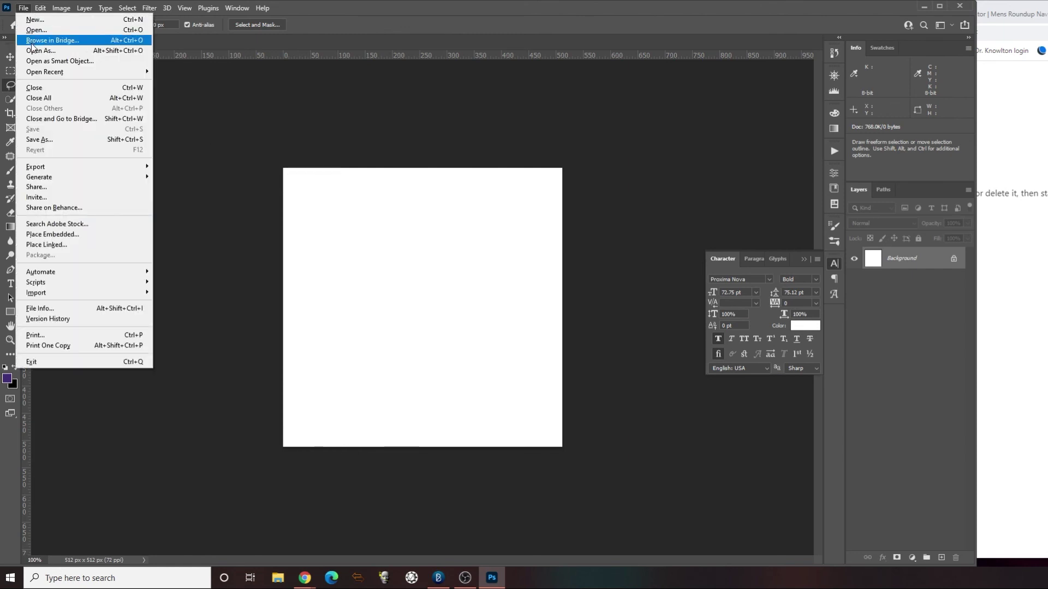
click(38, 30)
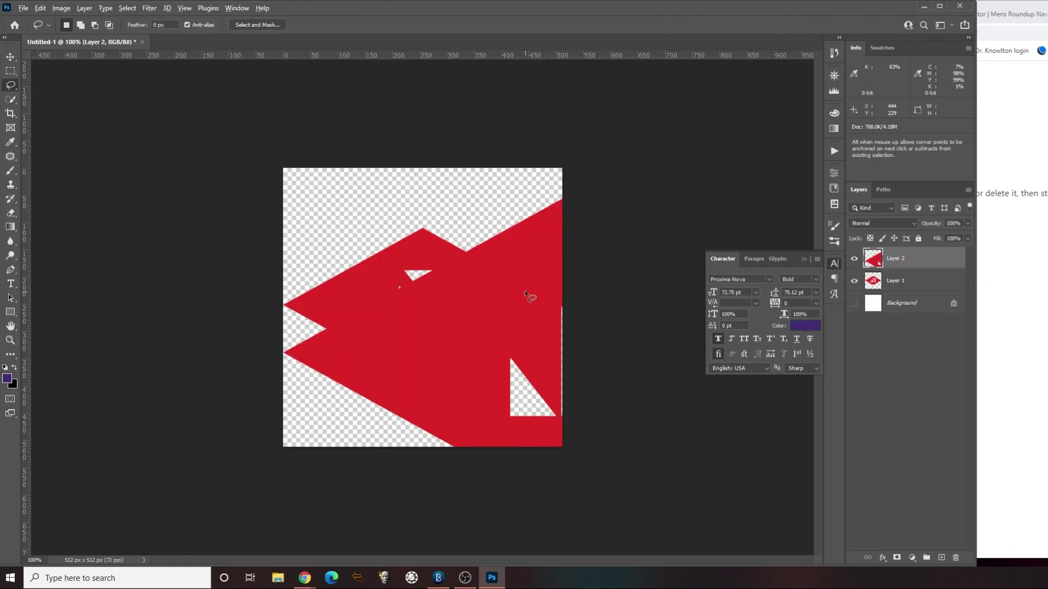
Step: Position the enlarged red logo on Layer 2 so its lettering sits centred on the square canvas, and hide Layer 1
mouse_move(529, 296)
mouse_down()
mouse_move(454, 267)
mouse_move(520, 312)
mouse_up()
click(520, 312)
drag(520, 312, 324, 270)
click(855, 281)
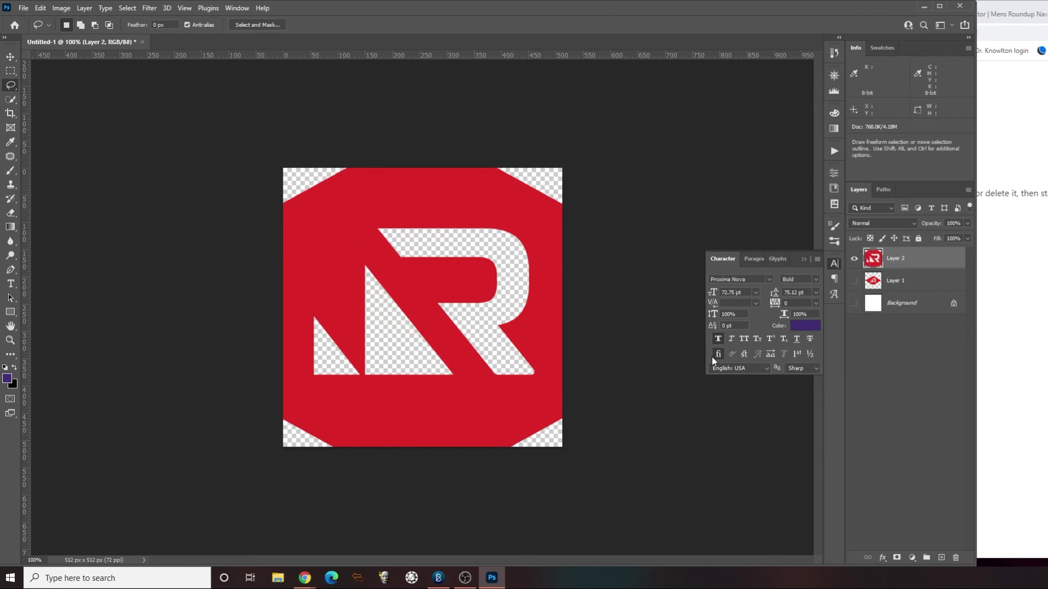
drag(358, 236, 357, 236)
key(ctrl+Down)
key(ctrl+Left)
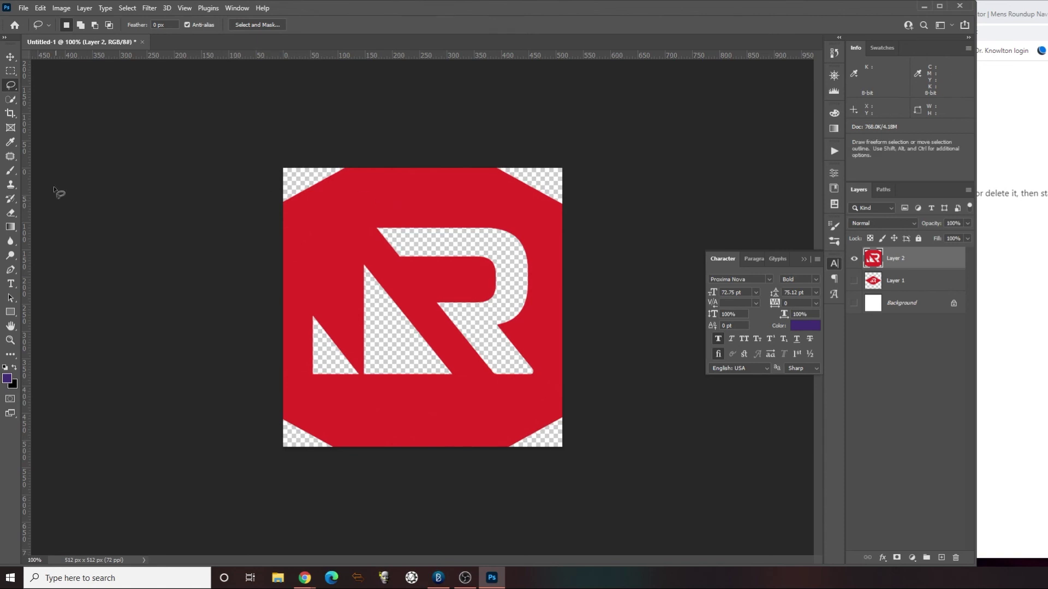
Step: Fill the four transparent corners of Layer 2 with the logo's red using the Gradient tool
click(11, 226)
alt+click(309, 204)
drag(310, 203, 329, 229)
drag(528, 197, 520, 218)
drag(528, 424, 522, 408)
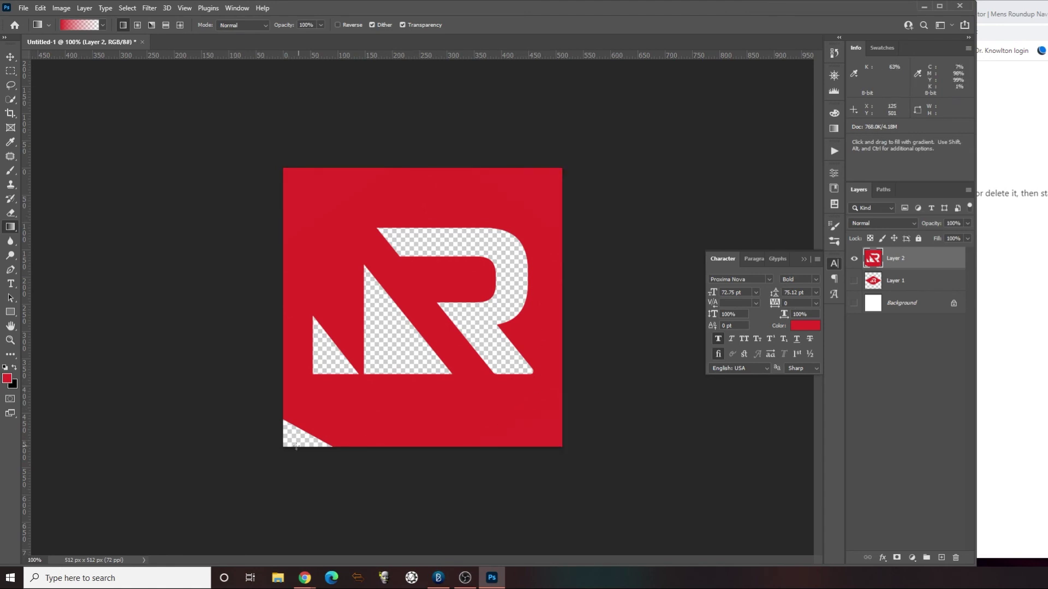
drag(319, 407, 381, 443)
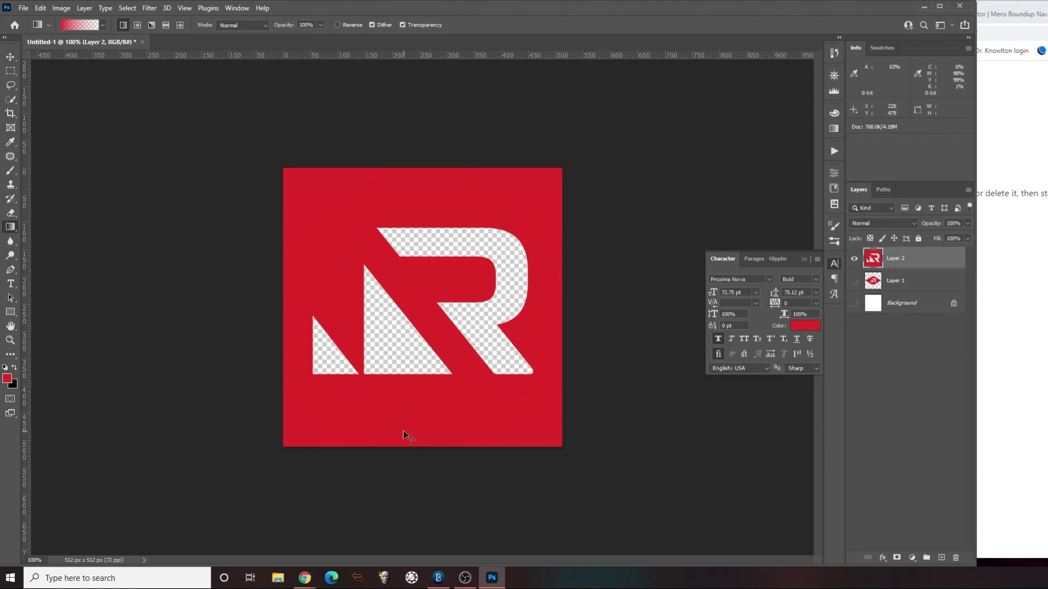
Step: Nudge the logo on Layer 2 slightly downward to centre it vertically on the canvas
key(ctrl+Down)
key(ctrl+Down)
key(ctrl+Down)
key(ctrl+Down)
key(ctrl+Down)
key(ctrl+Down)
key(ctrl+Down)
key(ctrl+Down)
key(ctrl+Down)
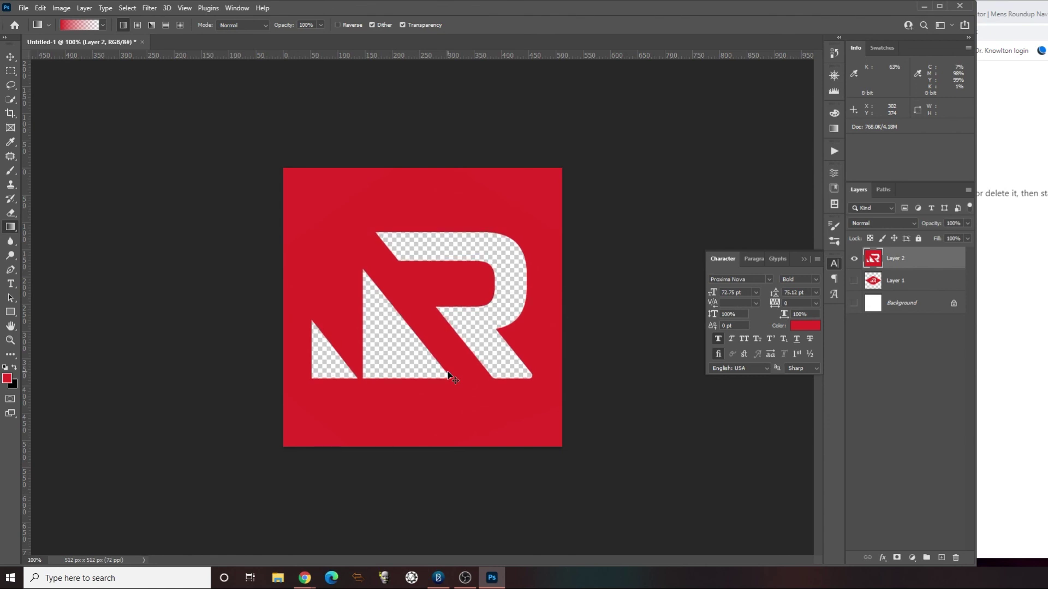
Step: Export the artwork for web as a 4-colour PNG-8, overwriting favicon-ru21.png in the 2021 Roundup folder, and switch back to the browser
key(ctrl+s)
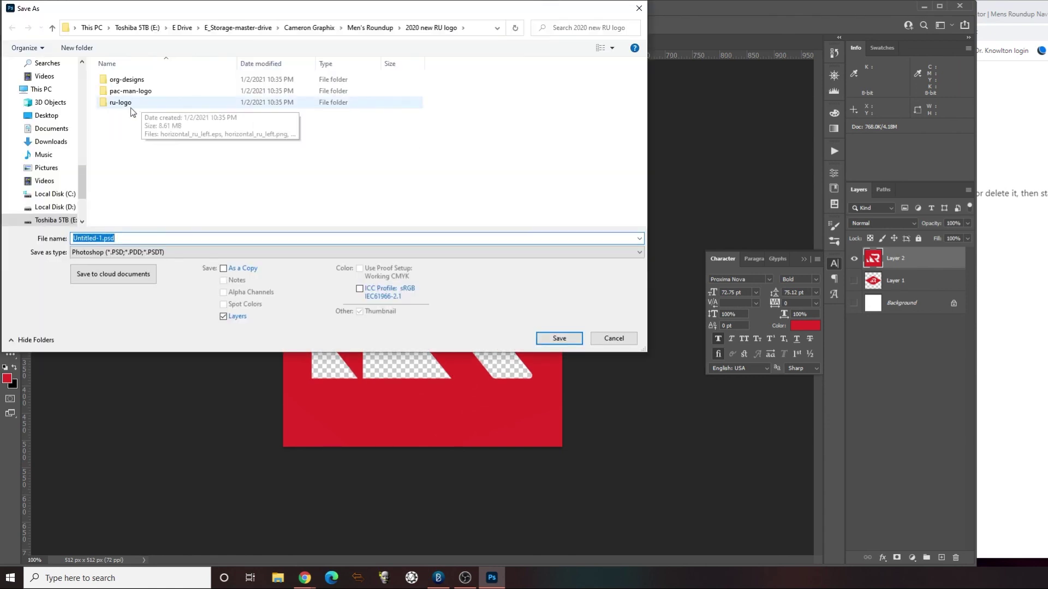
click(616, 339)
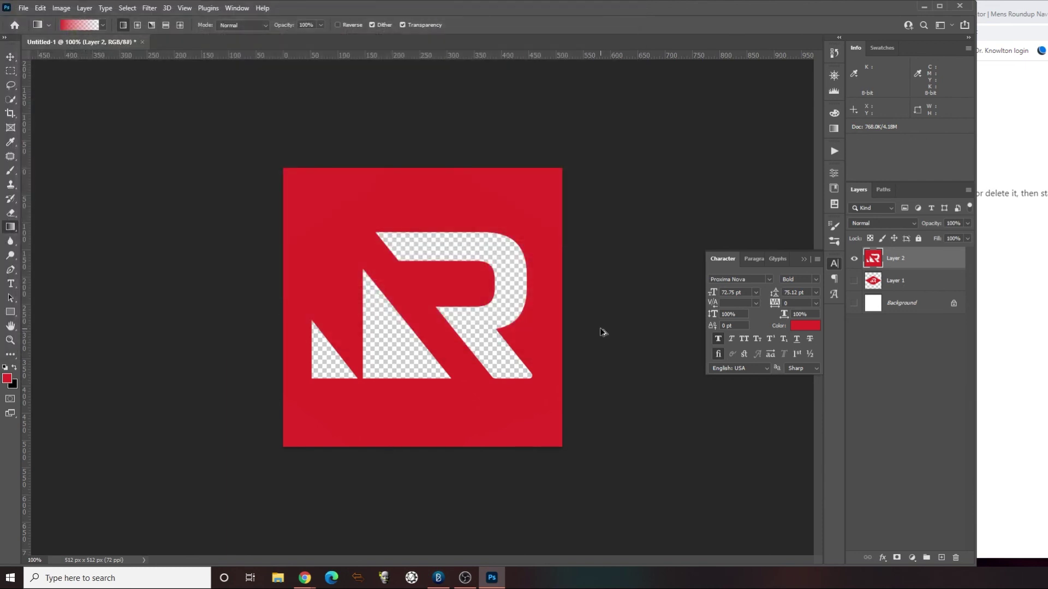
key(ctrl+alt+shift+s)
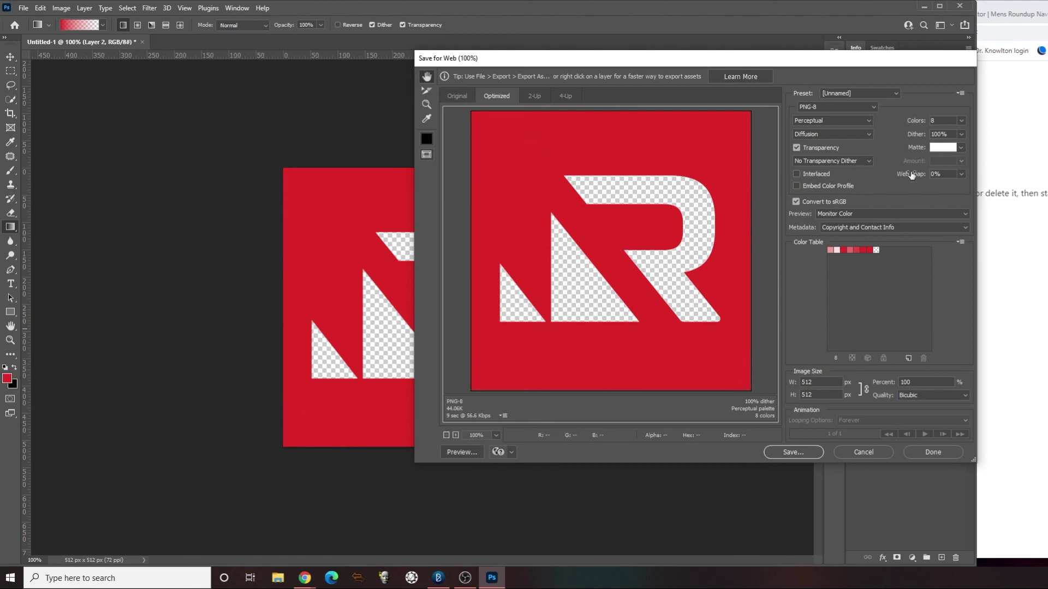
click(959, 121)
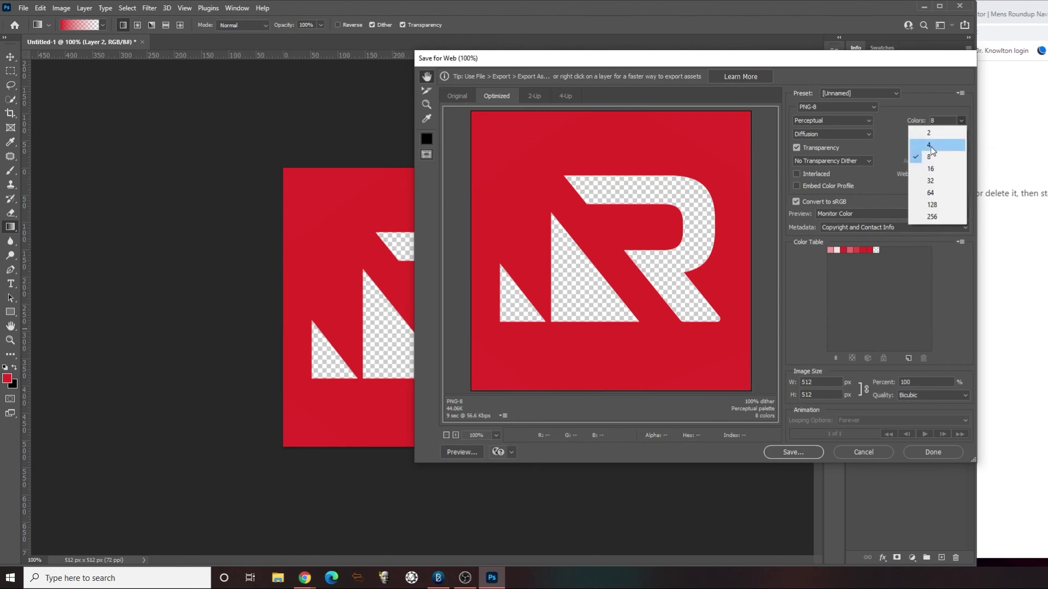
click(931, 146)
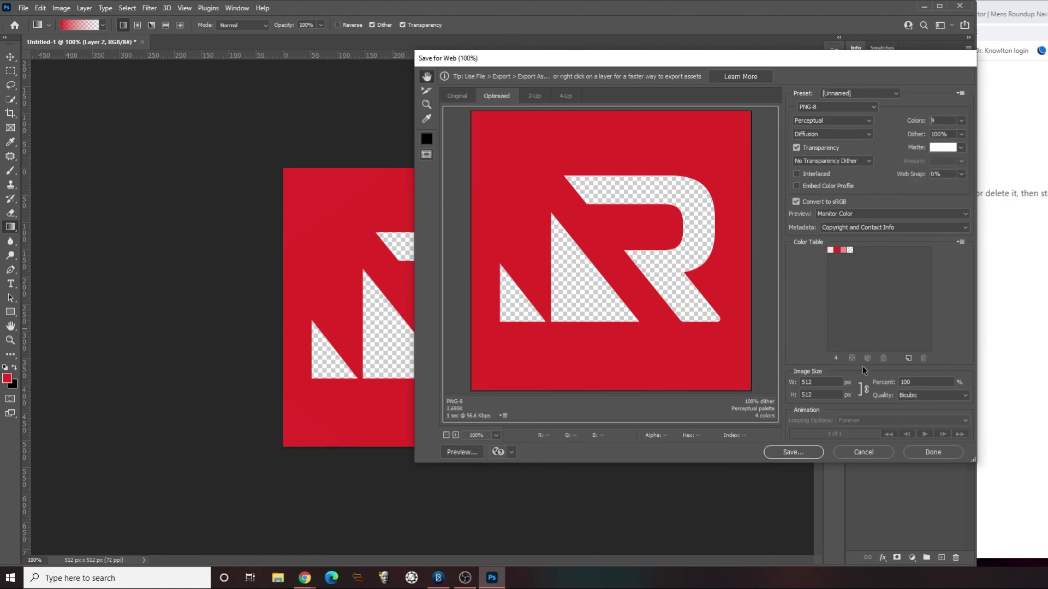
click(807, 453)
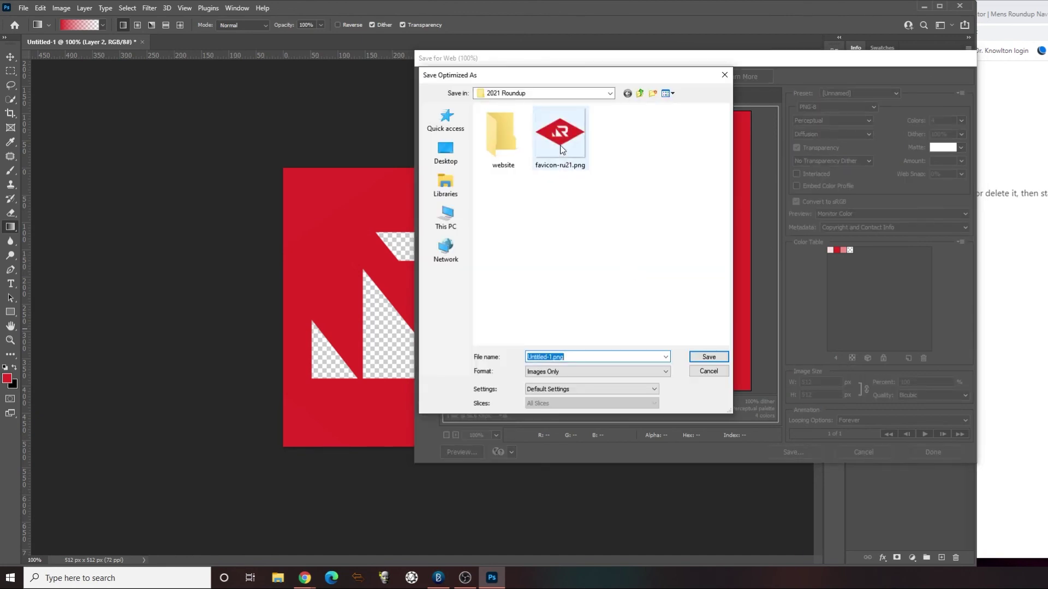
click(704, 358)
click(788, 279)
click(1013, 58)
click(736, 186)
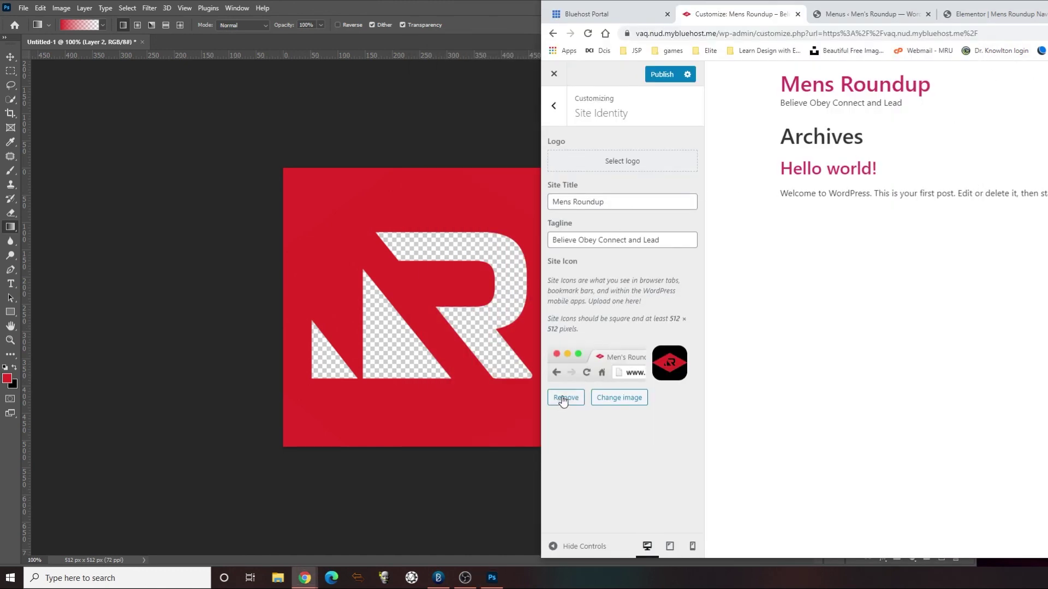
click(604, 399)
click(604, 209)
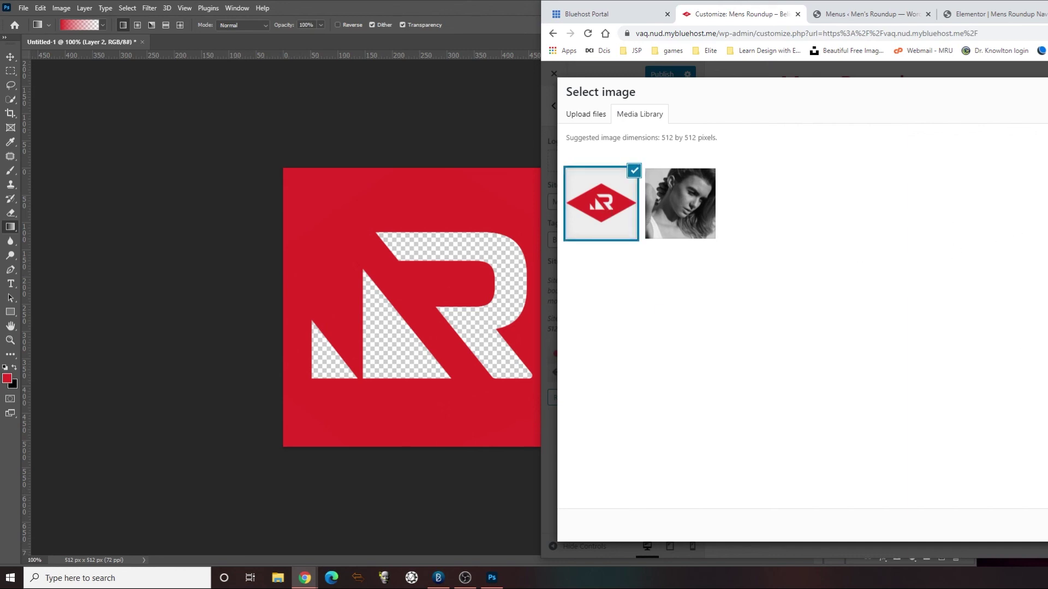
key(Escape)
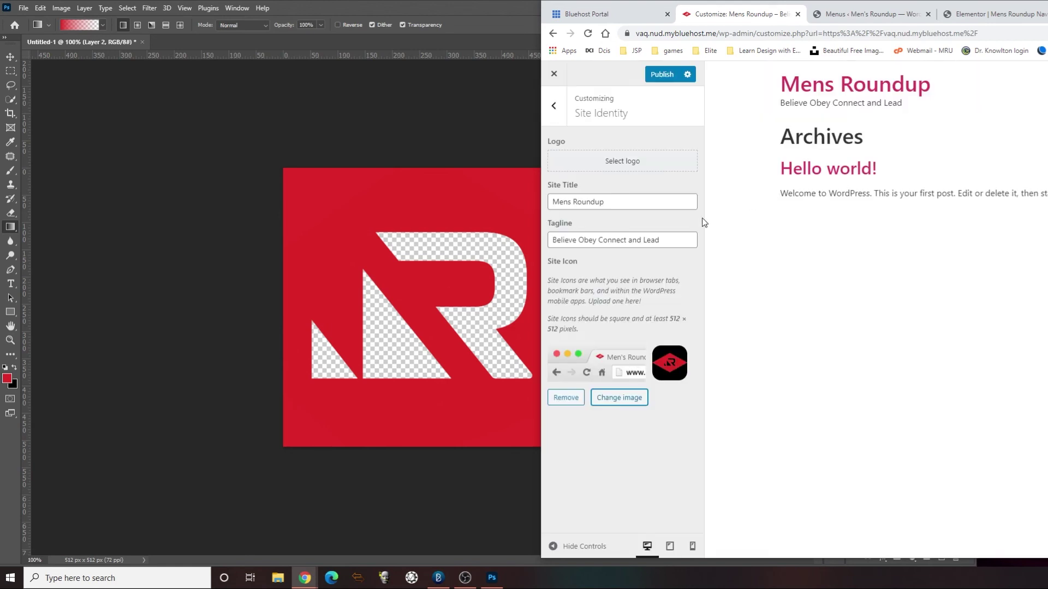
Step: Remove the current site icon and upload the new favicon-ru21.png from the 2021 Roundup folder as its replacement
click(572, 399)
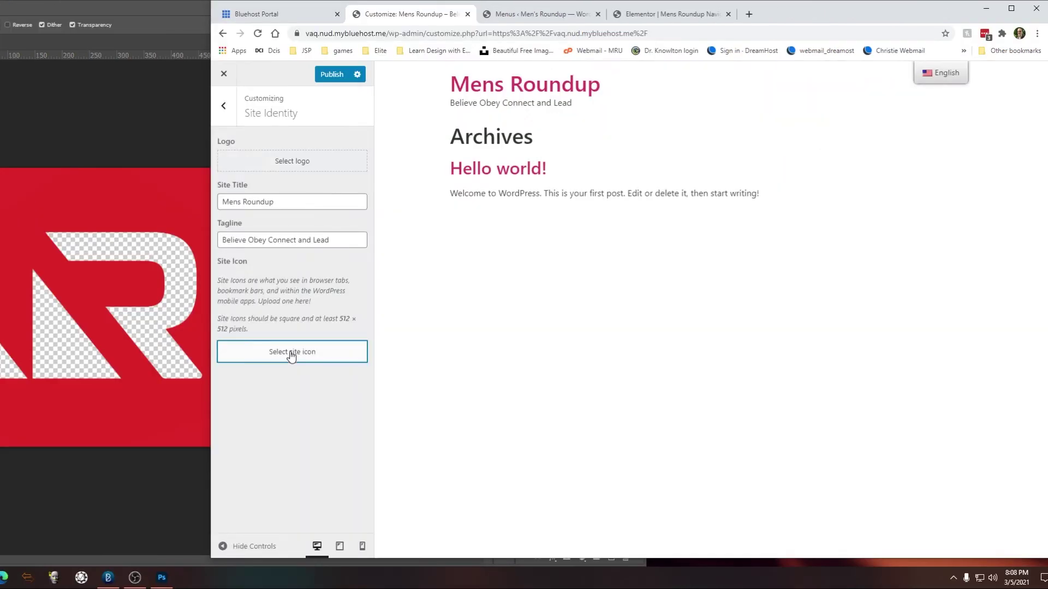
click(292, 353)
click(273, 116)
click(639, 314)
click(403, 88)
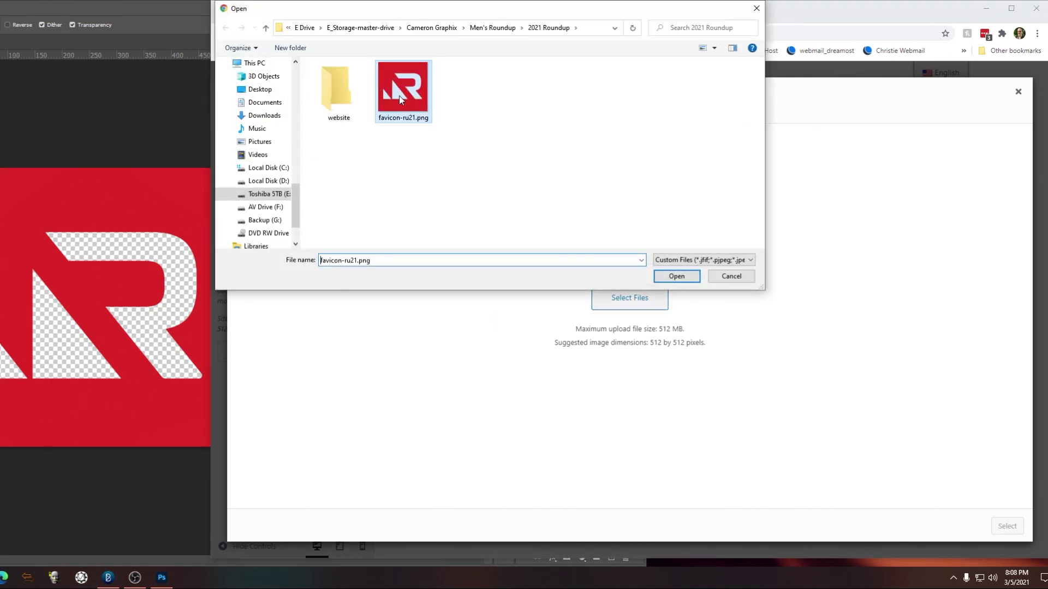
click(677, 277)
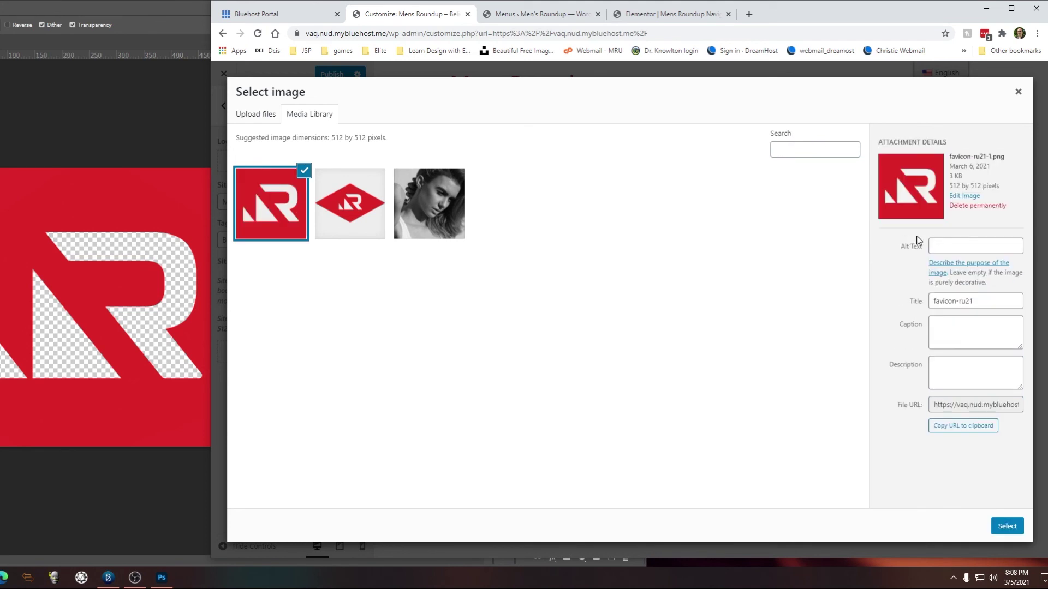
Step: Copy the alt text "mens roundup logo red" from the diamond logo image into the square favicon's alt text and description
click(350, 203)
click(983, 246)
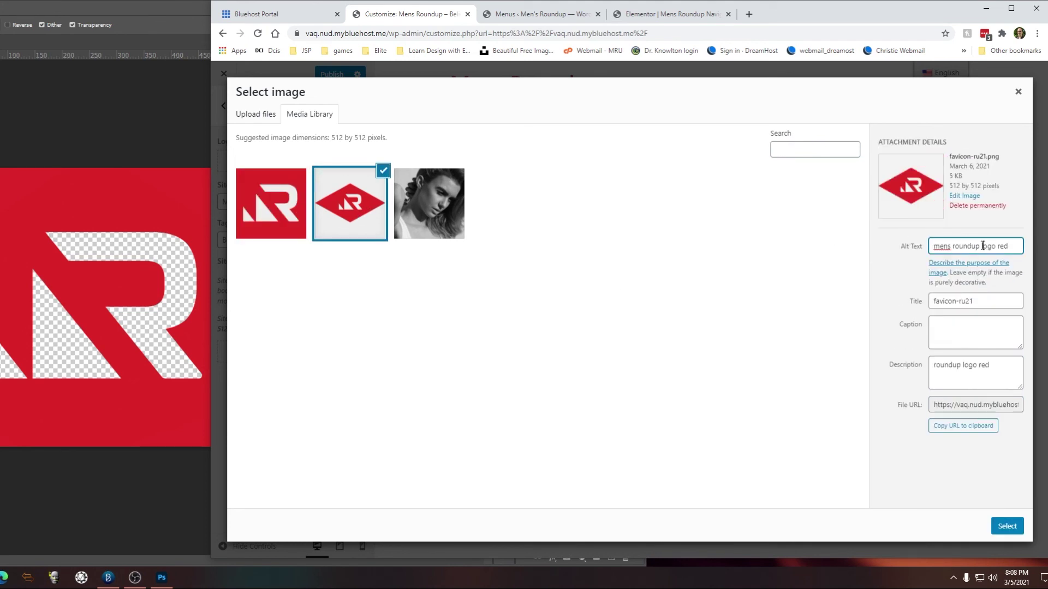
triple_click(981, 246)
key(ctrl+c)
click(301, 222)
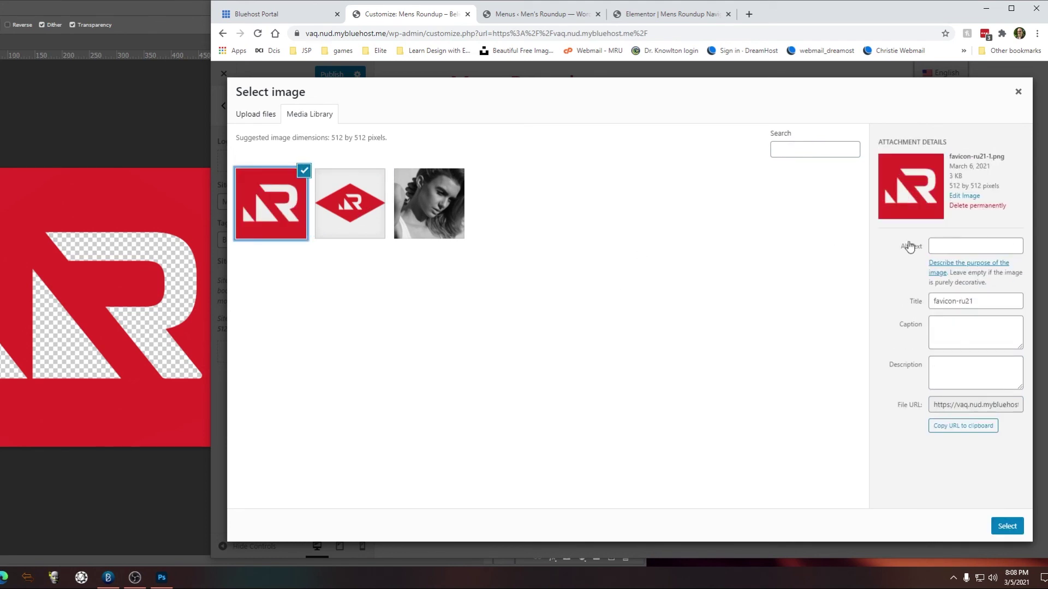
click(975, 244)
key(ctrl+v)
click(943, 366)
key(ctrl+v)
Step: Permanently delete the diamond logo and the portrait photo from the media library, and set the square favicon as the site icon
click(364, 229)
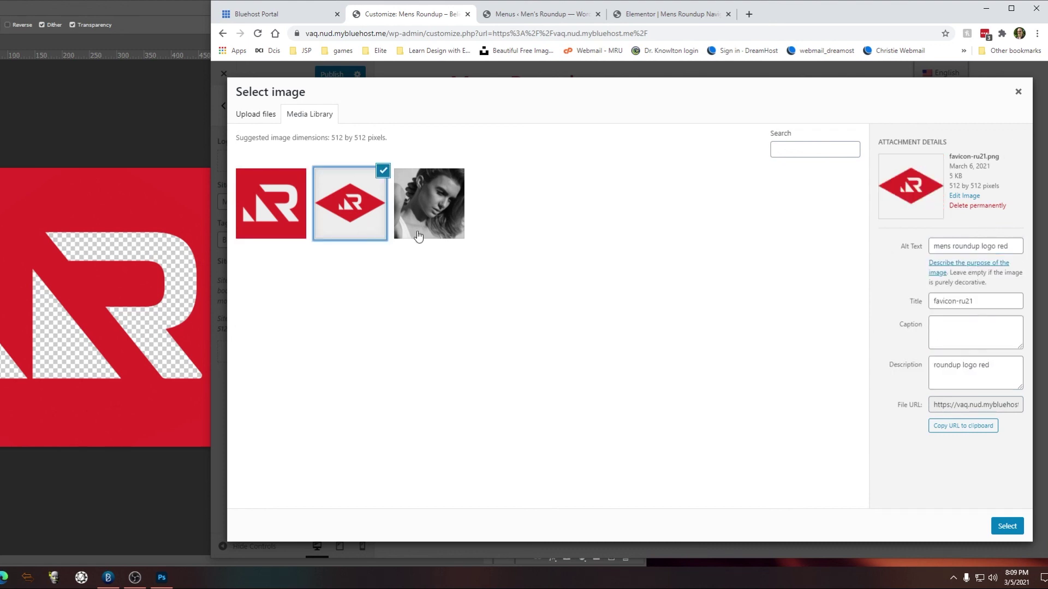
click(963, 207)
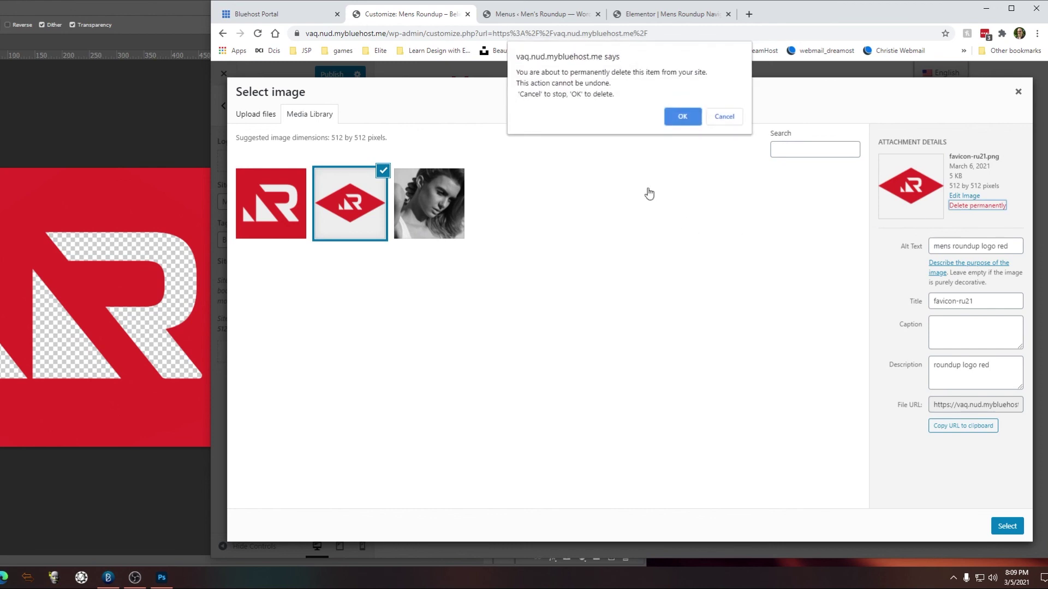
click(680, 115)
click(347, 220)
click(955, 206)
click(682, 118)
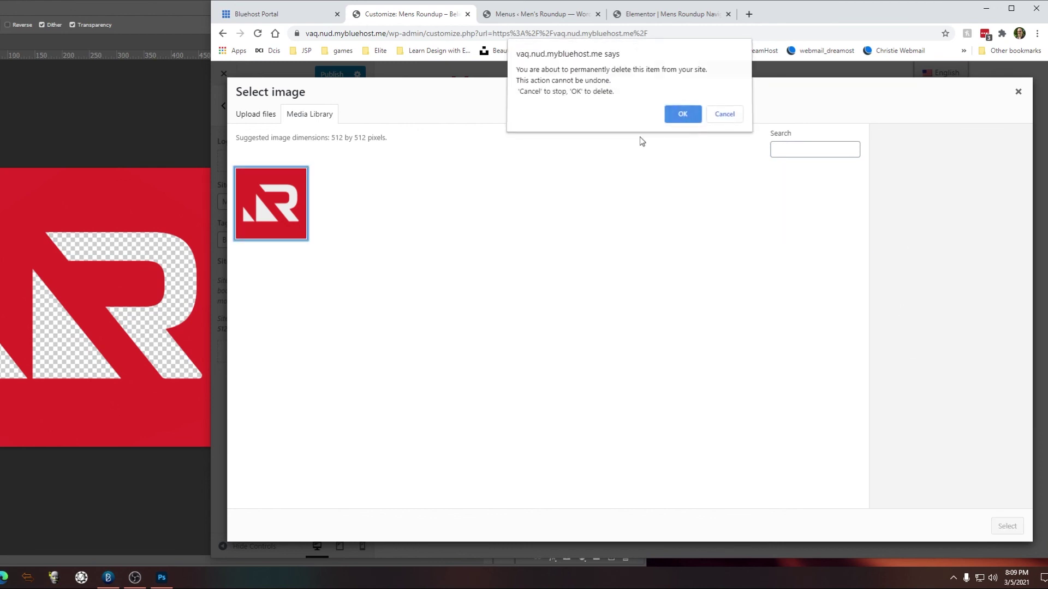
click(288, 202)
click(999, 526)
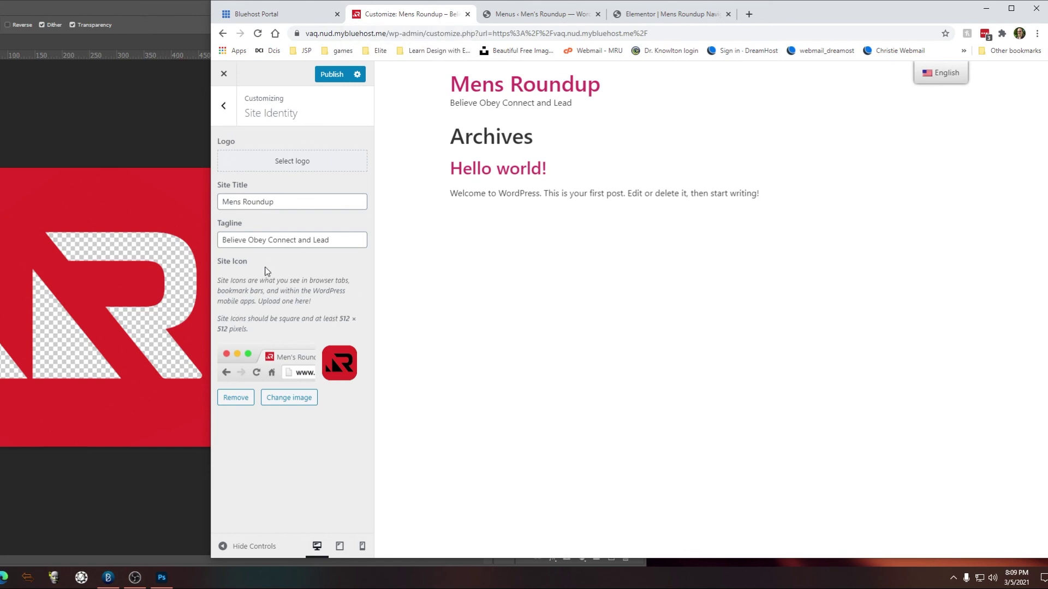
Step: Switch to Photoshop and close the untitled favicon document without saving it
click(284, 164)
key(alt+Tab)
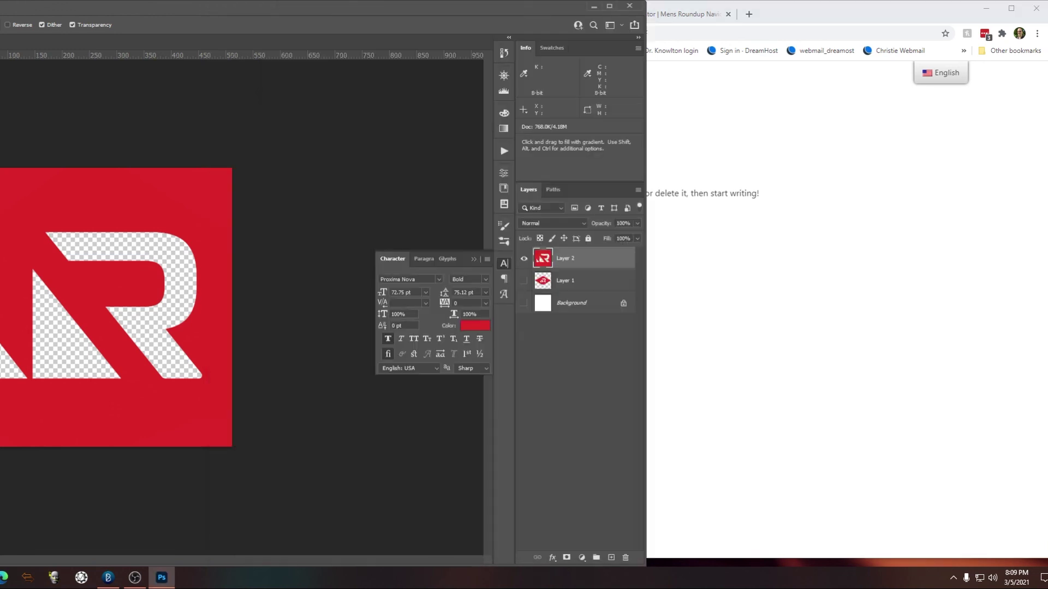
key(ctrl+w)
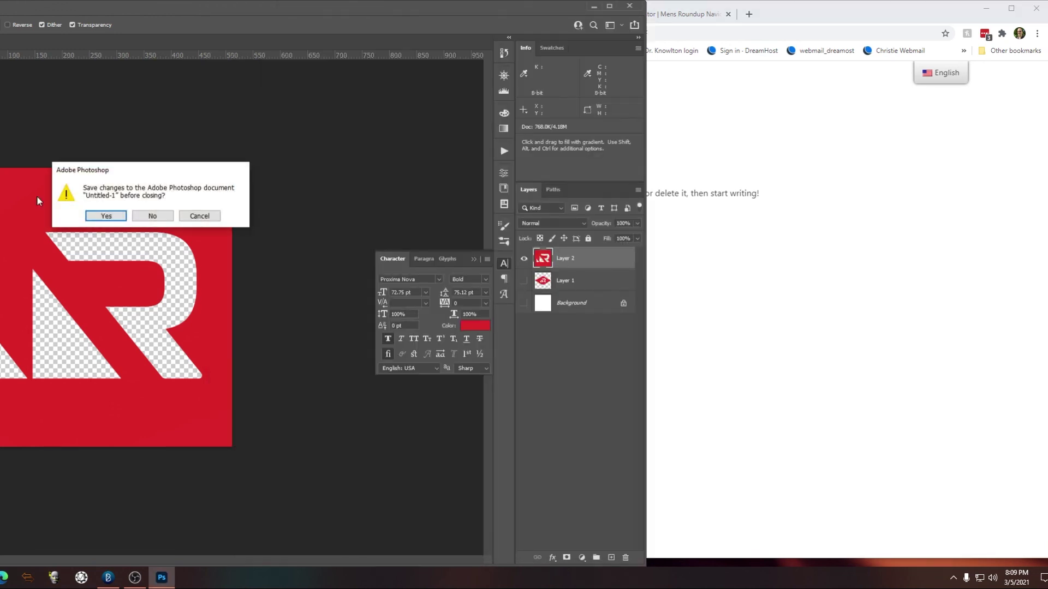
click(148, 216)
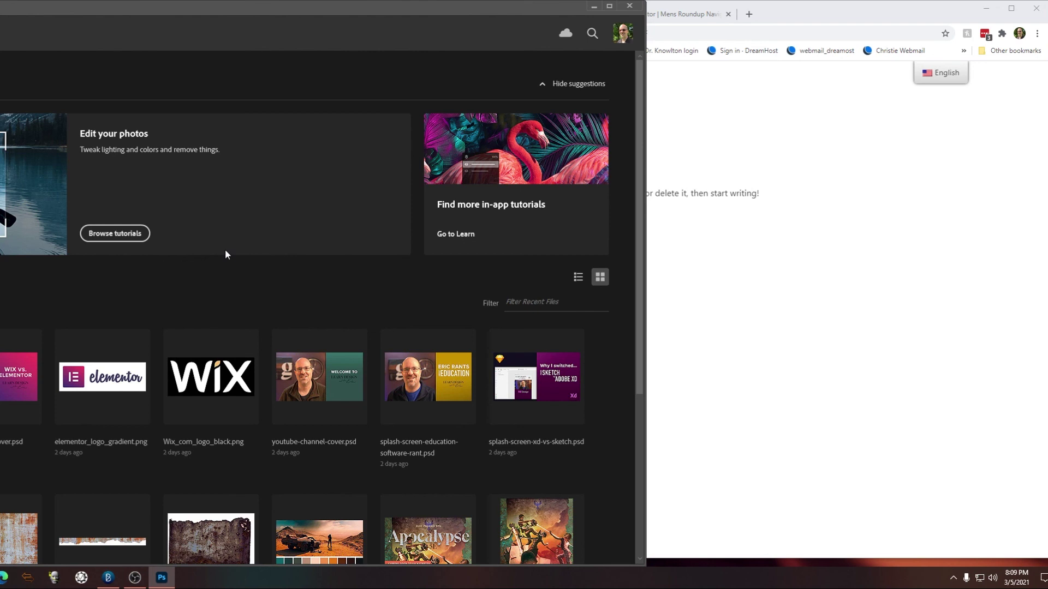
Step: Create a new 720 × 240 px document at 72 pixels/inch with a white background
key(ctrl+n)
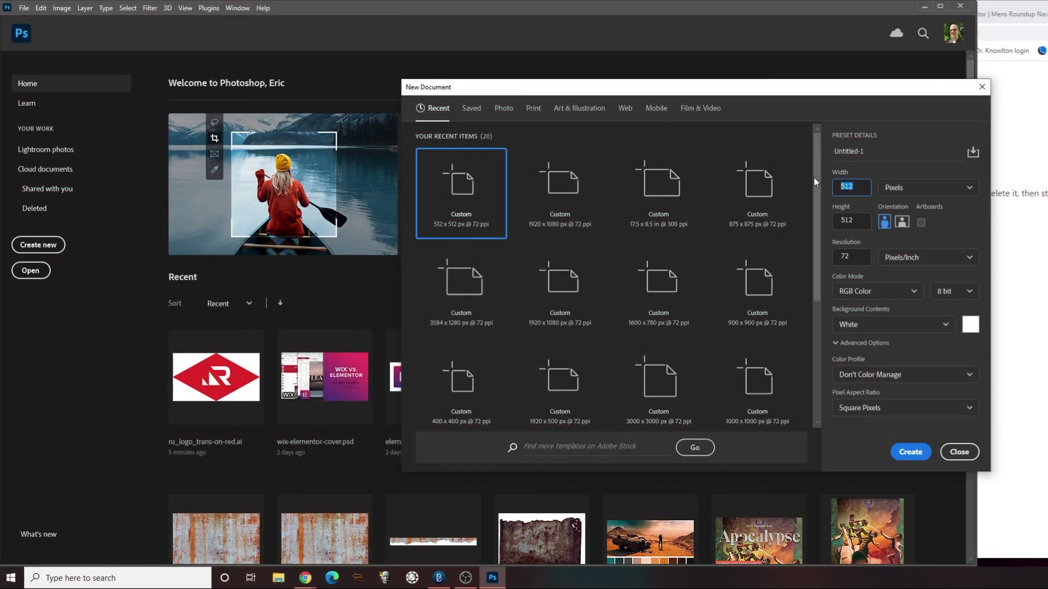
text(720)
key(Tab)
text(2)
key(Tab)
key(Tab)
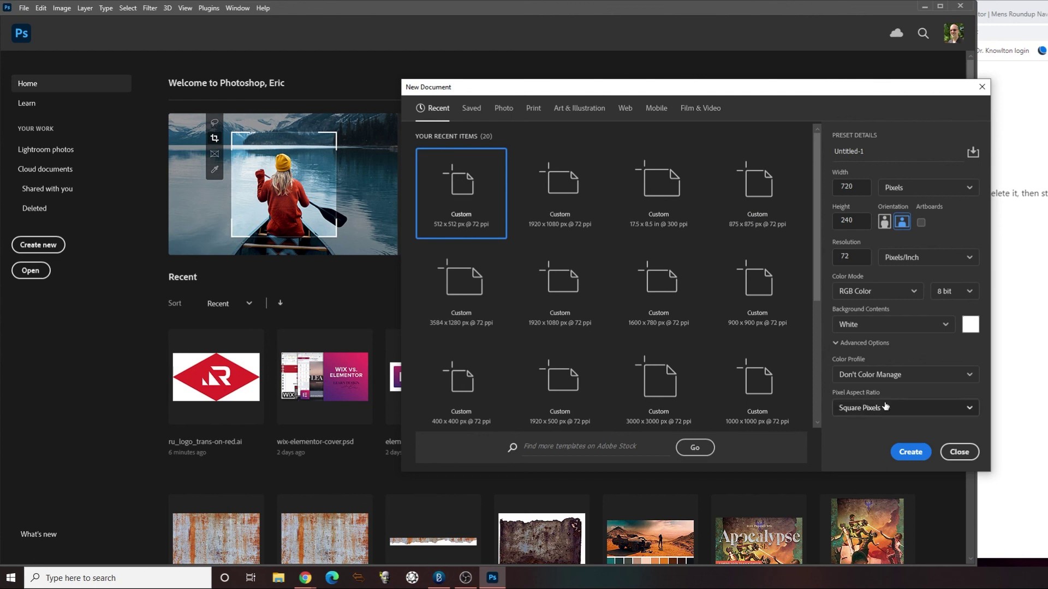
click(921, 453)
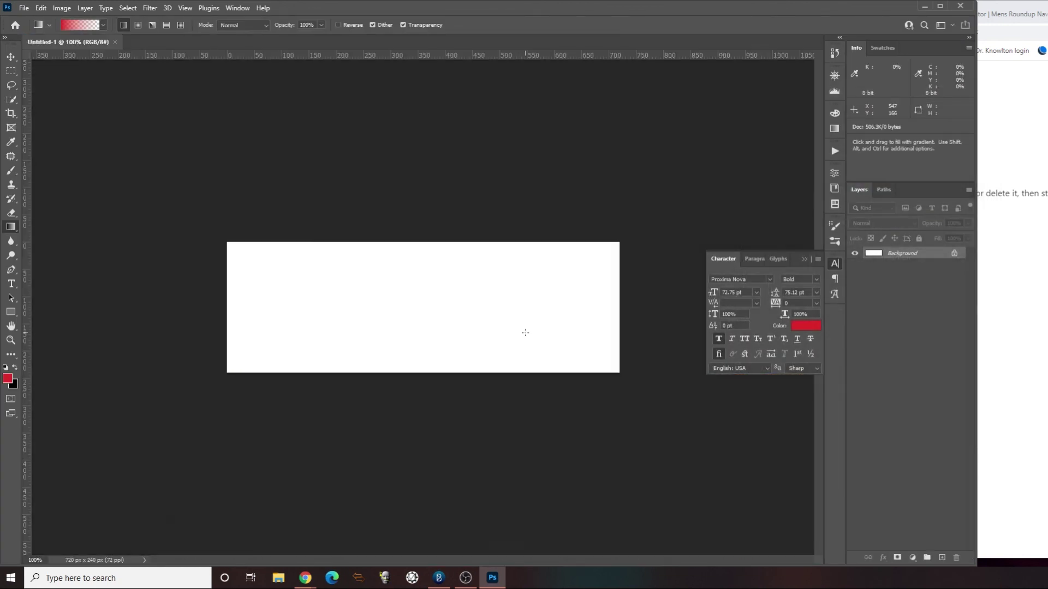
Step: Open horizontal_ru_right.ai from the 2020 new RU logo folder in Illustrator and copy the complete logo with its ROUNDUP lettering
key(alt+Tab)
click(681, 154)
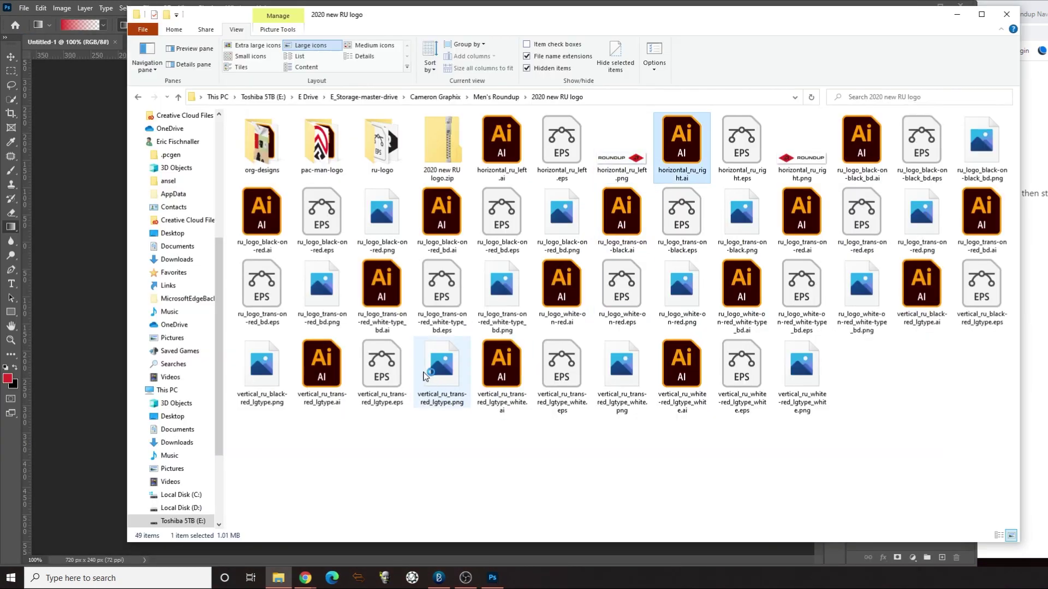
key(Return)
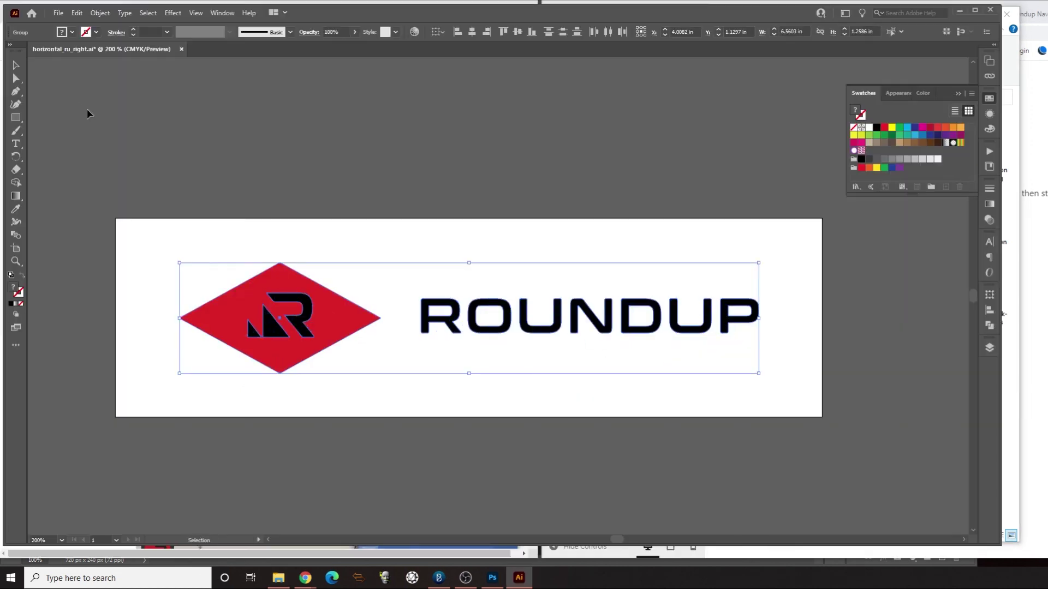
key(v)
Step: Paste the horizontal logo into the new Photoshop document as a smart object and scale it to about 195%
click(492, 577)
key(ctrl+v)
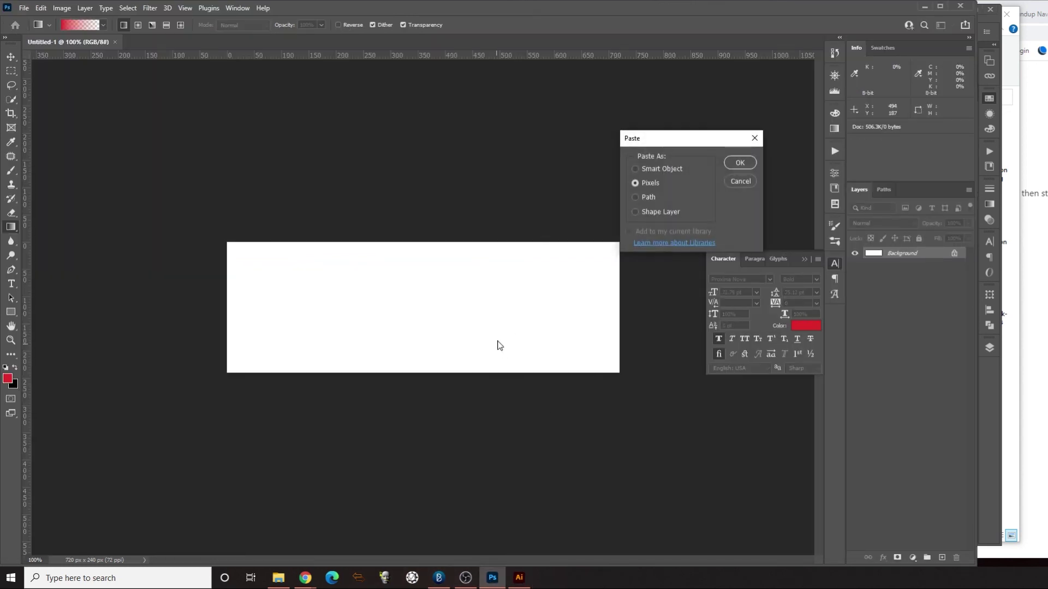
click(739, 162)
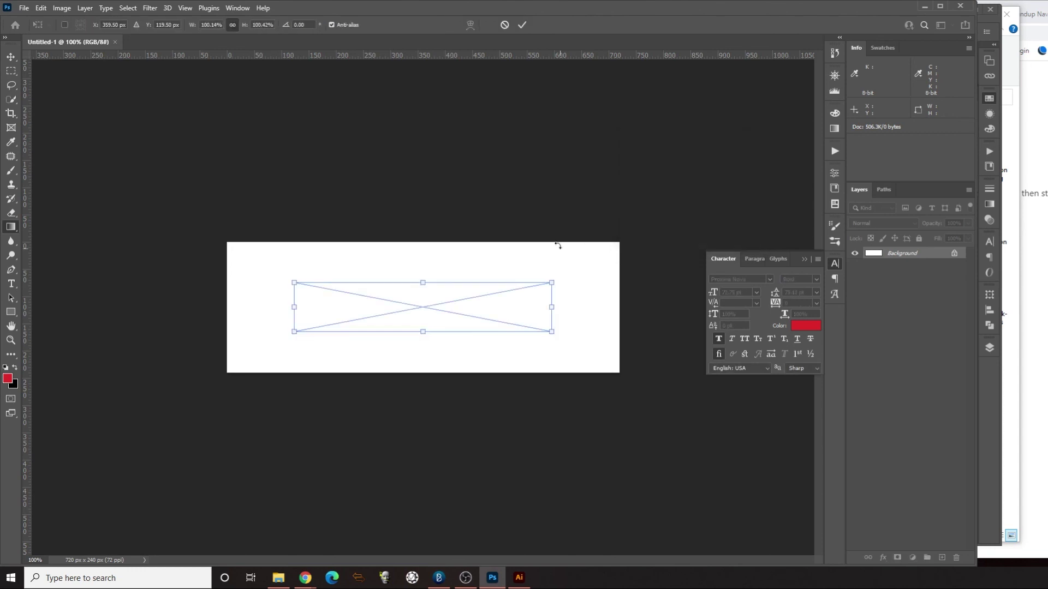
drag(550, 282, 665, 222)
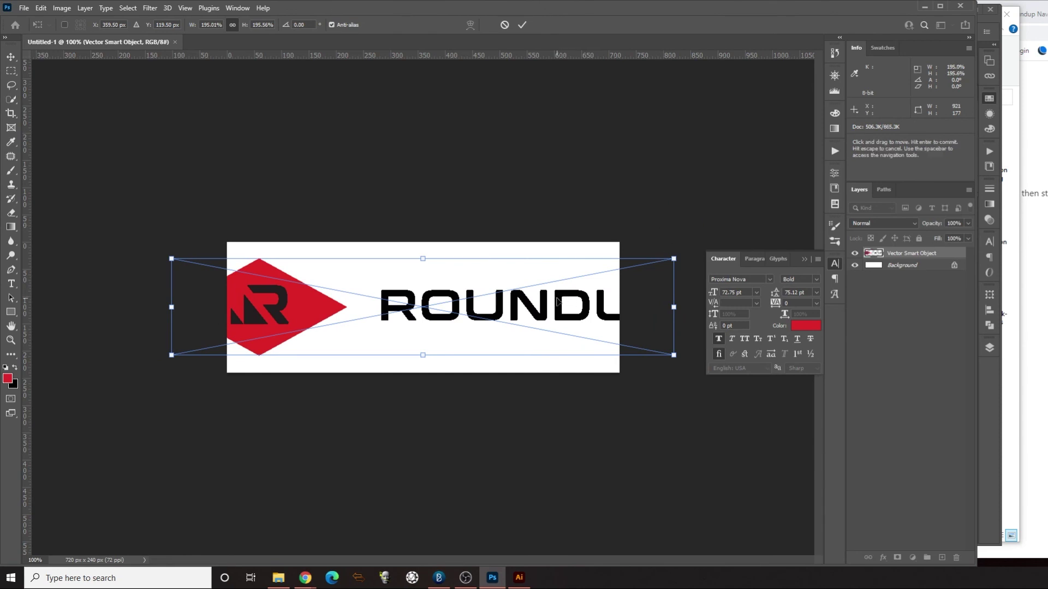
key(Return)
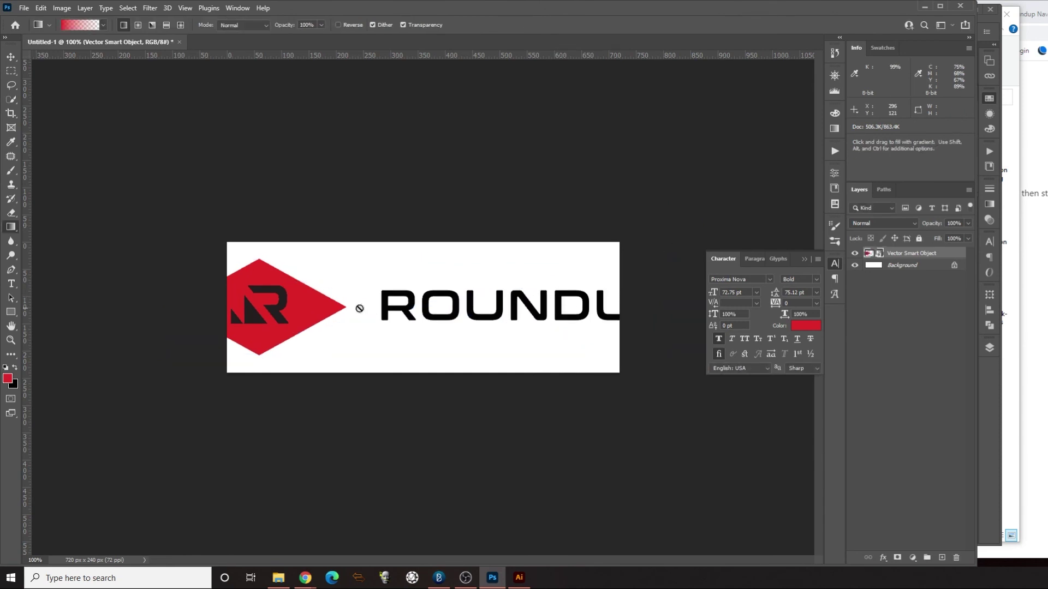
Step: Move the logo so the diamond sits at the canvas's left edge, and enlarge it to about 247% to nearly fill the height
drag(249, 309, 328, 303)
key(ctrl+t)
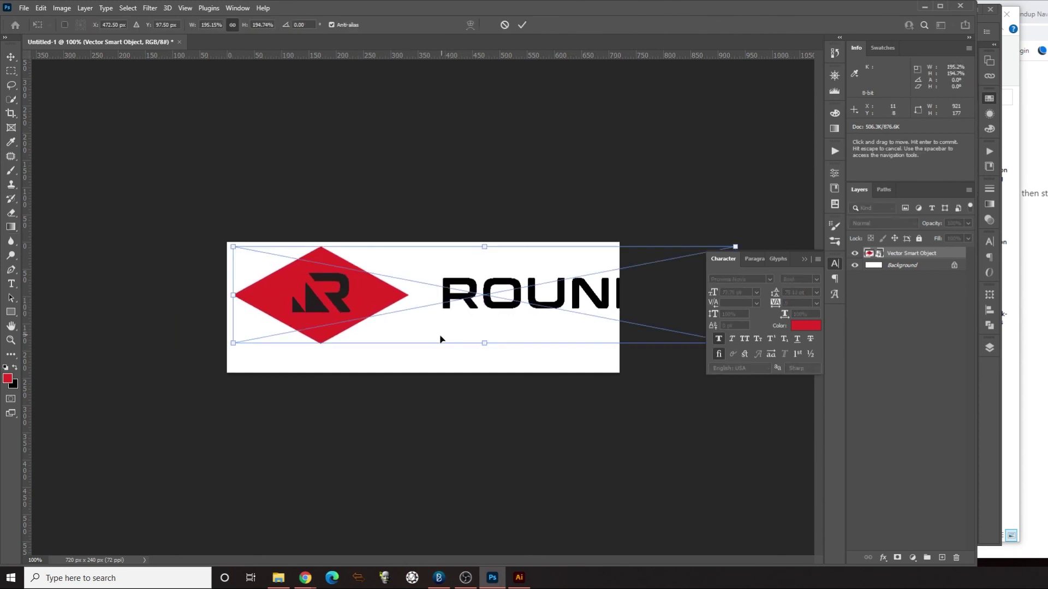
alt+click(416, 328)
alt+click(414, 329)
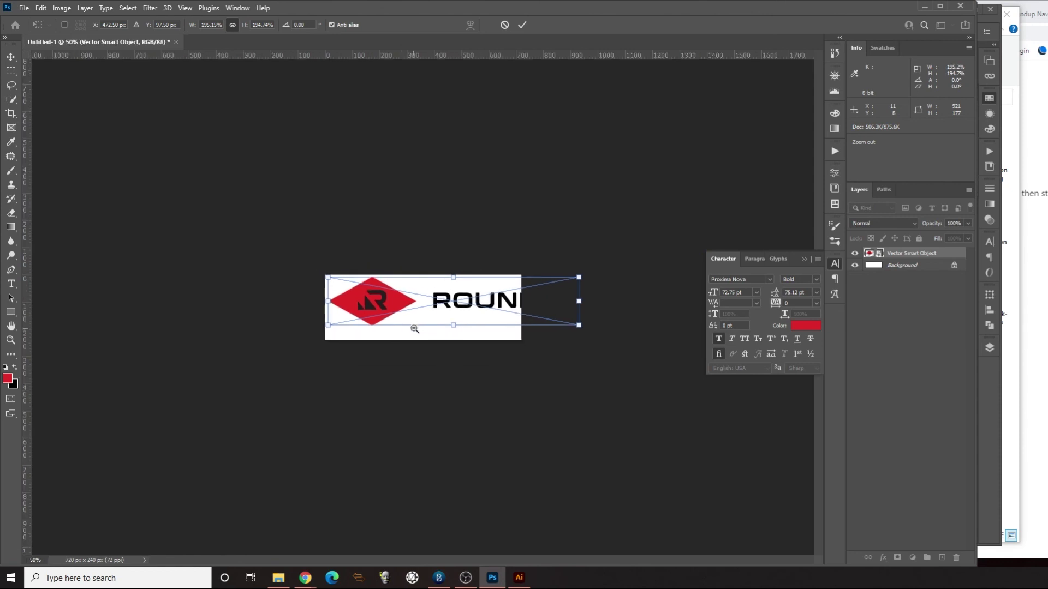
drag(579, 325, 645, 344)
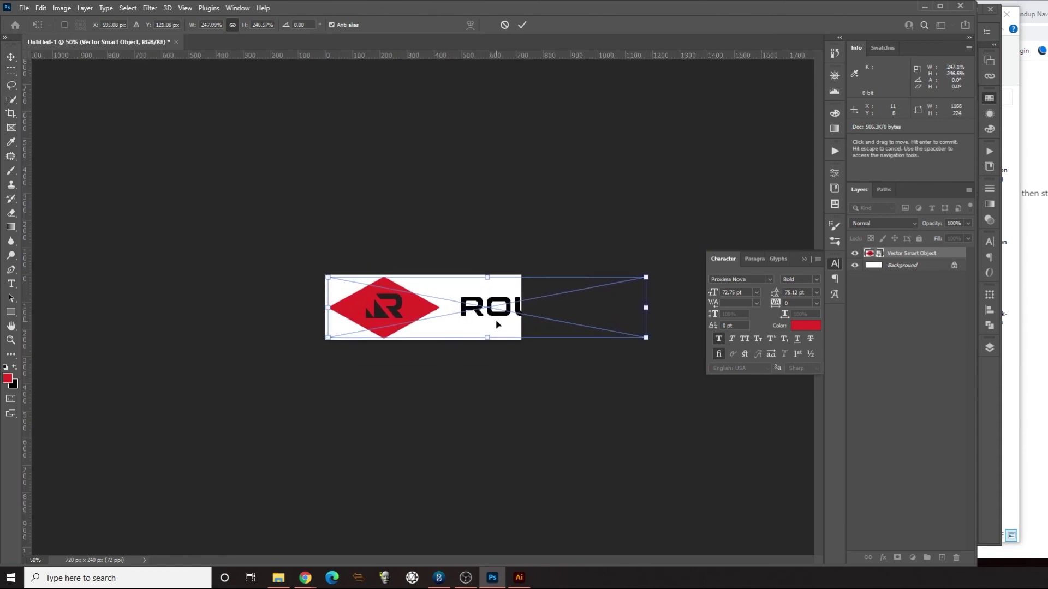
key(Return)
Step: Extend the canvas with the Crop tool to about 1196 × 240 px around the whole logo, and hide the Background layer
key(g)
key(alt+bracketleft)
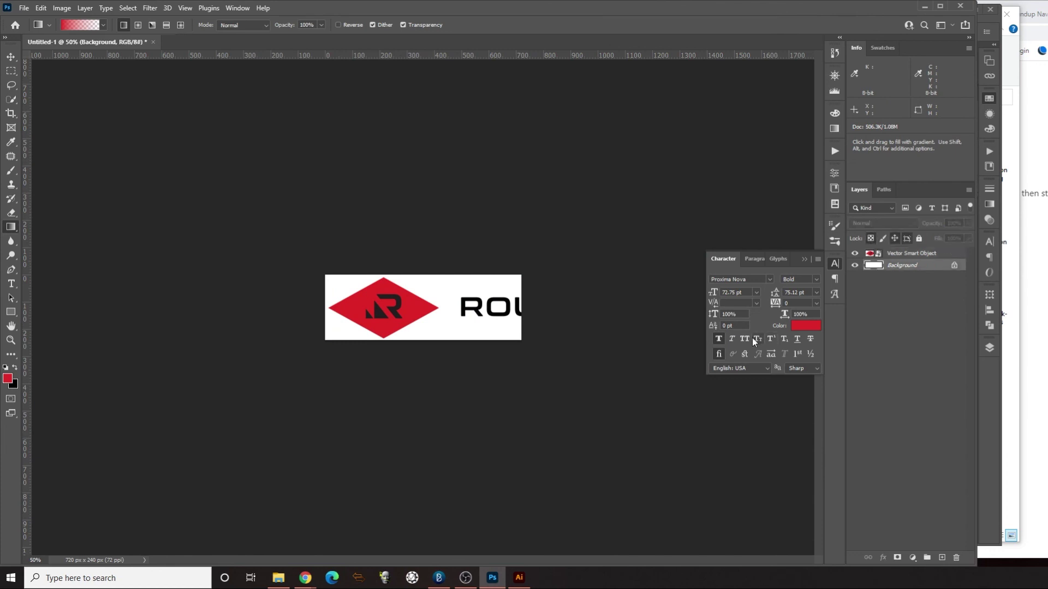
key(c)
drag(522, 307, 590, 308)
key(Return)
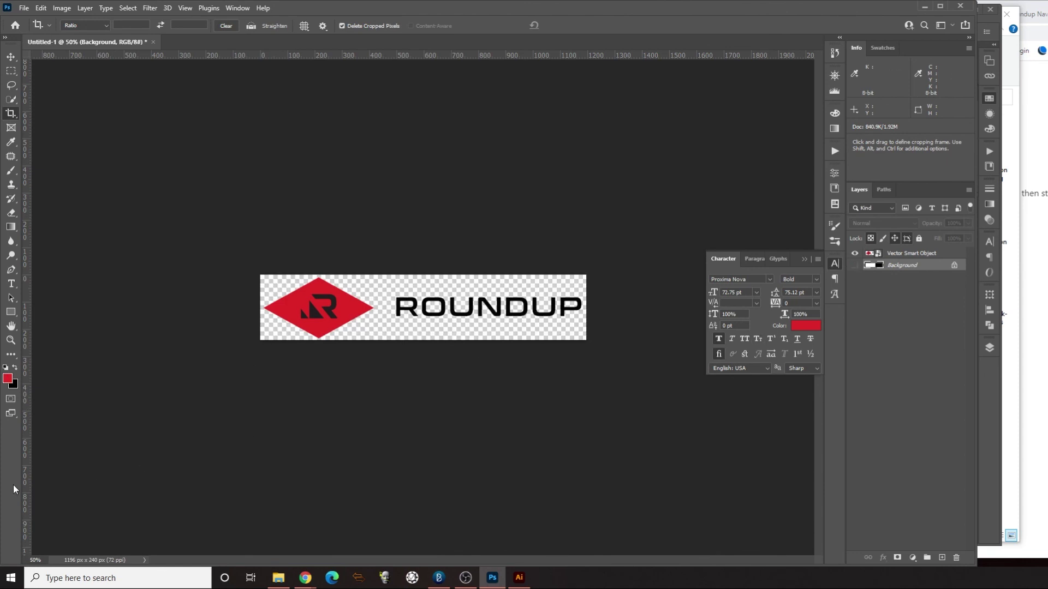
click(10, 86)
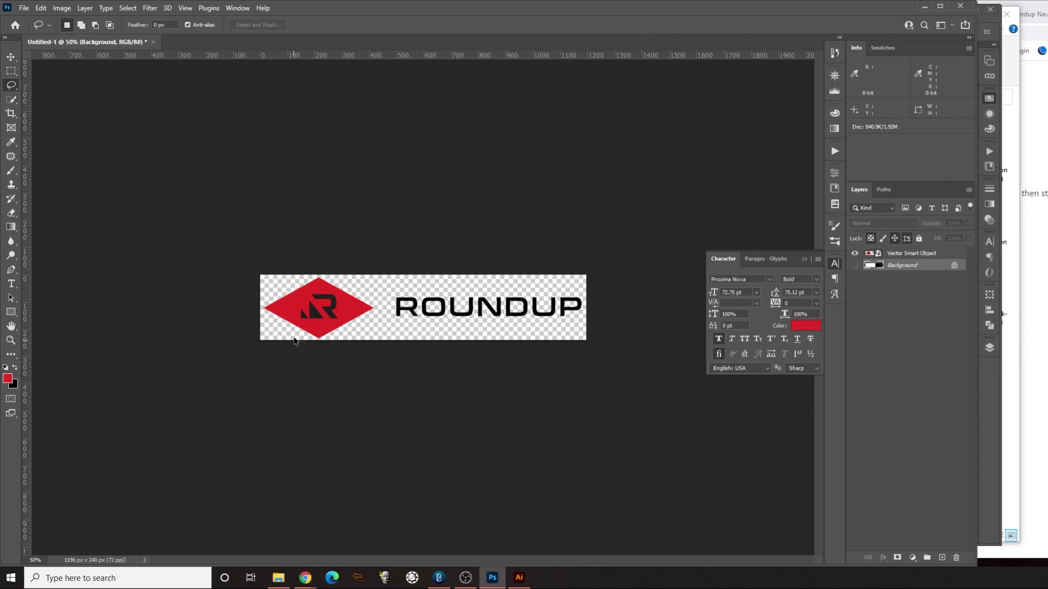
Step: Start a Save for Web export, set the format to PNG-24 and check the preview across the full logo
key(ctrl+alt+shift+s)
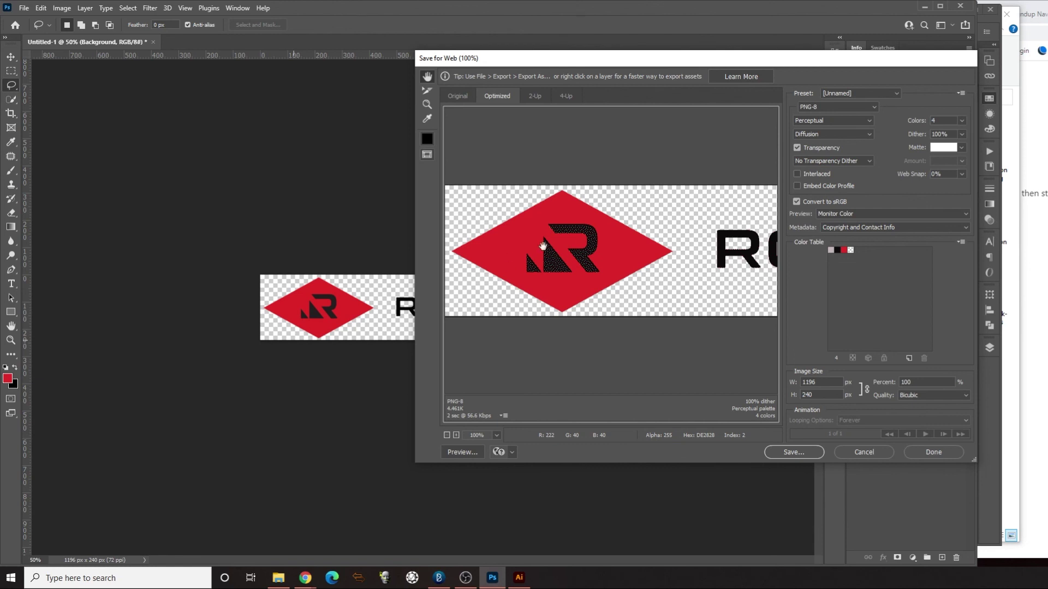
click(826, 107)
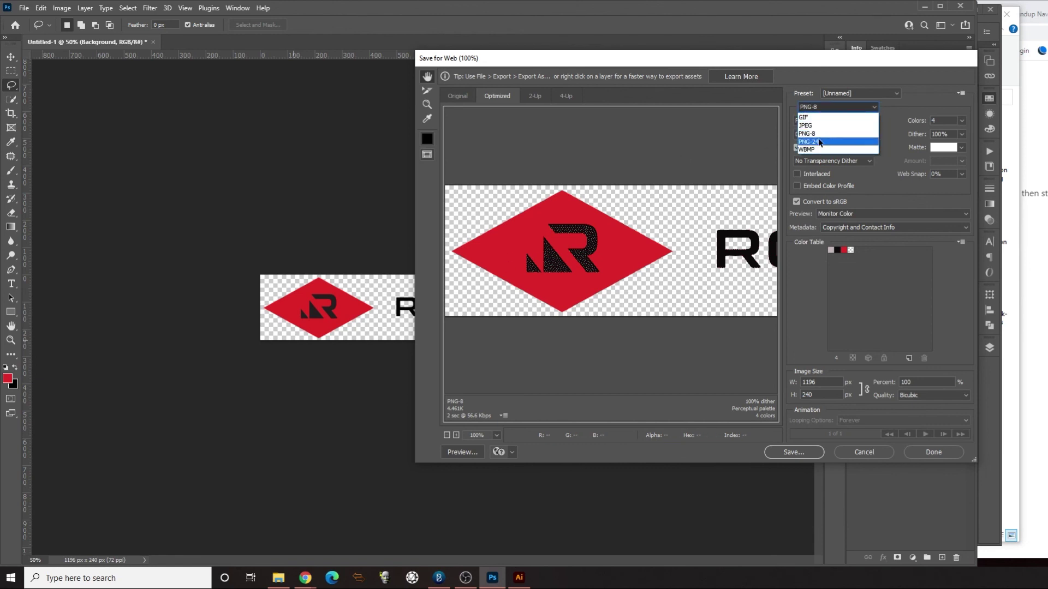
click(818, 137)
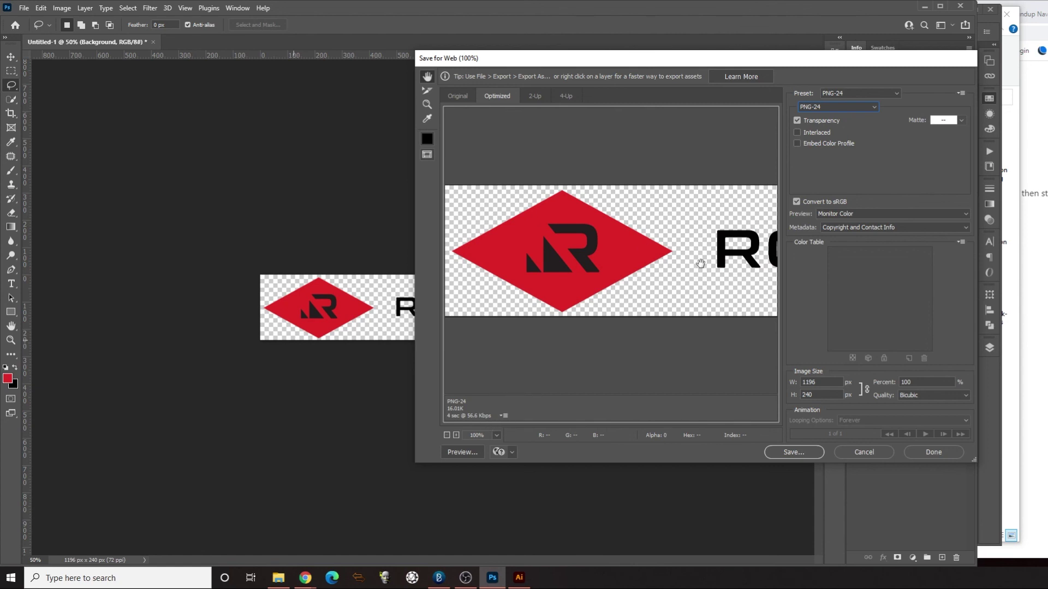
scroll(698, 256, right, 5)
scroll(701, 248, right, 1)
scroll(737, 249, left, 6)
Step: Save the optimized image as ru-logo-horizontal.png in the 2021 Roundup folder
click(786, 454)
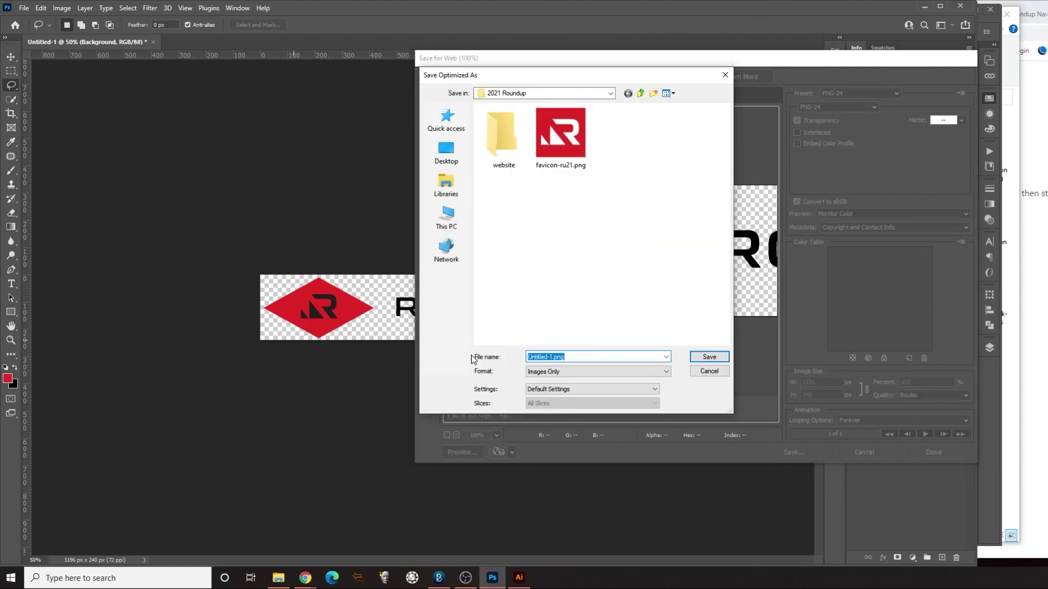
click(551, 356)
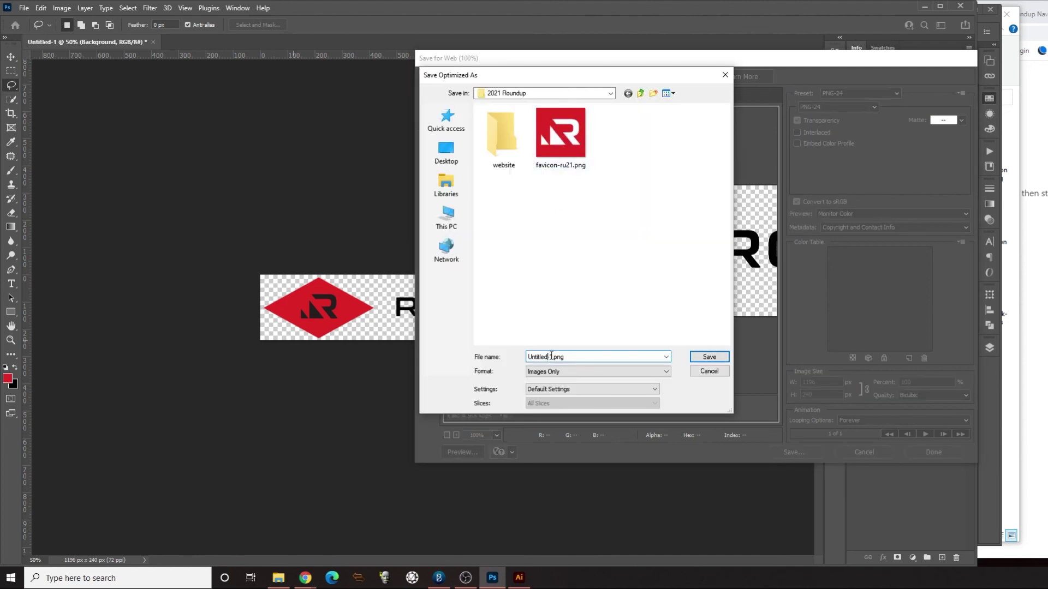
double_click(552, 356)
text(ru-logo-horizonta)
click(706, 357)
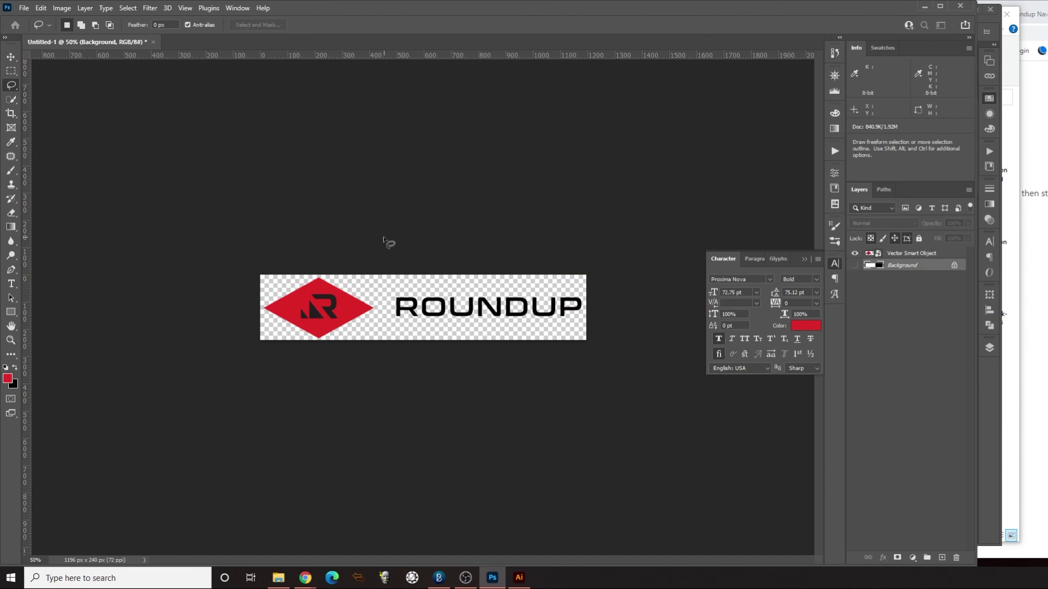
Step: Switch to the browser and upload ru-logo-horizontal.png from the 2021 Roundup folder through the site logo selection
click(1043, 148)
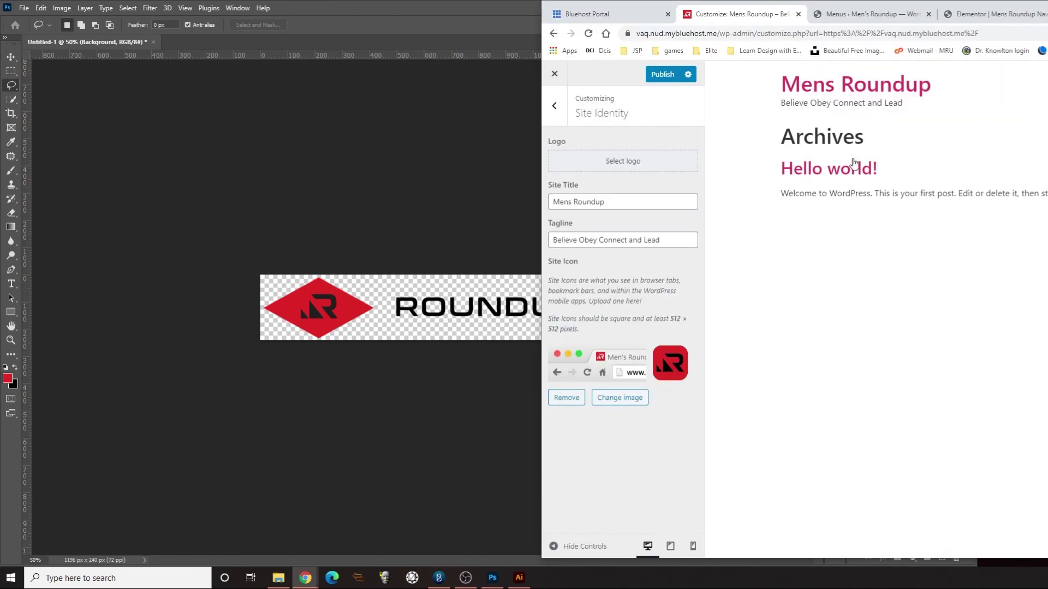
click(619, 159)
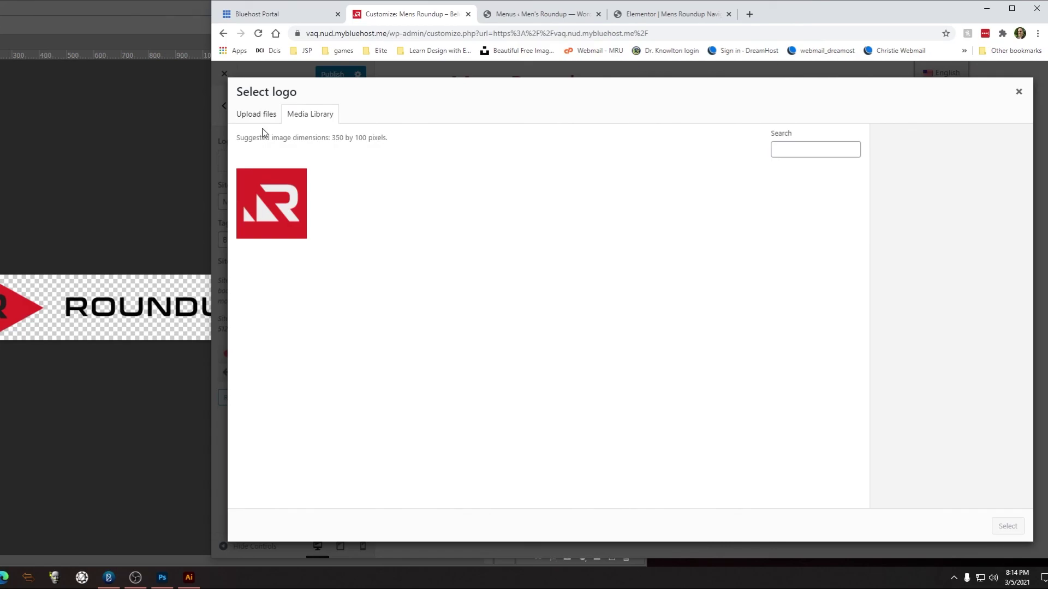
click(586, 114)
click(638, 308)
click(461, 98)
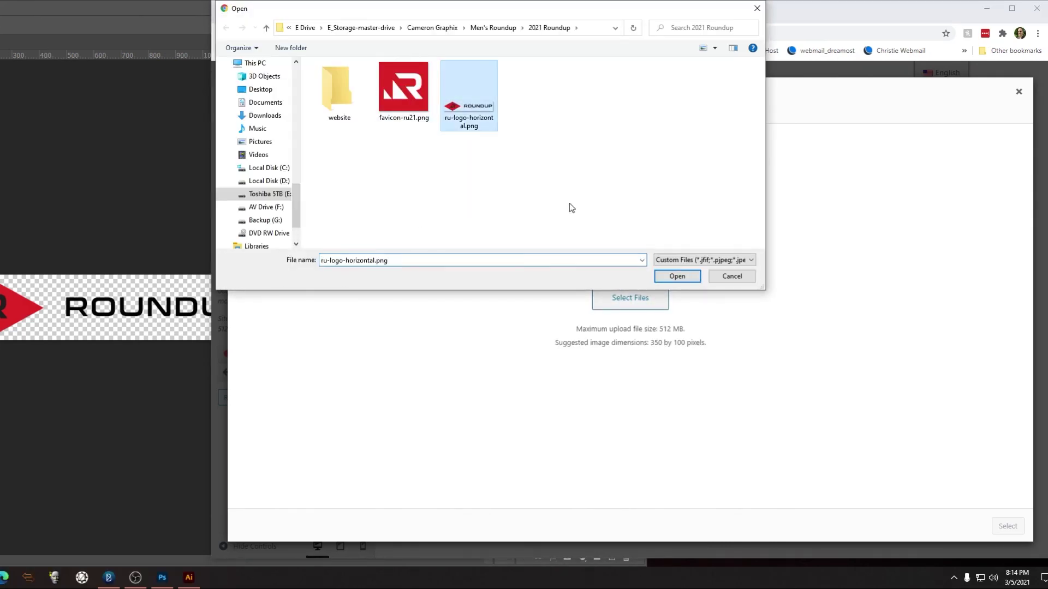
click(685, 277)
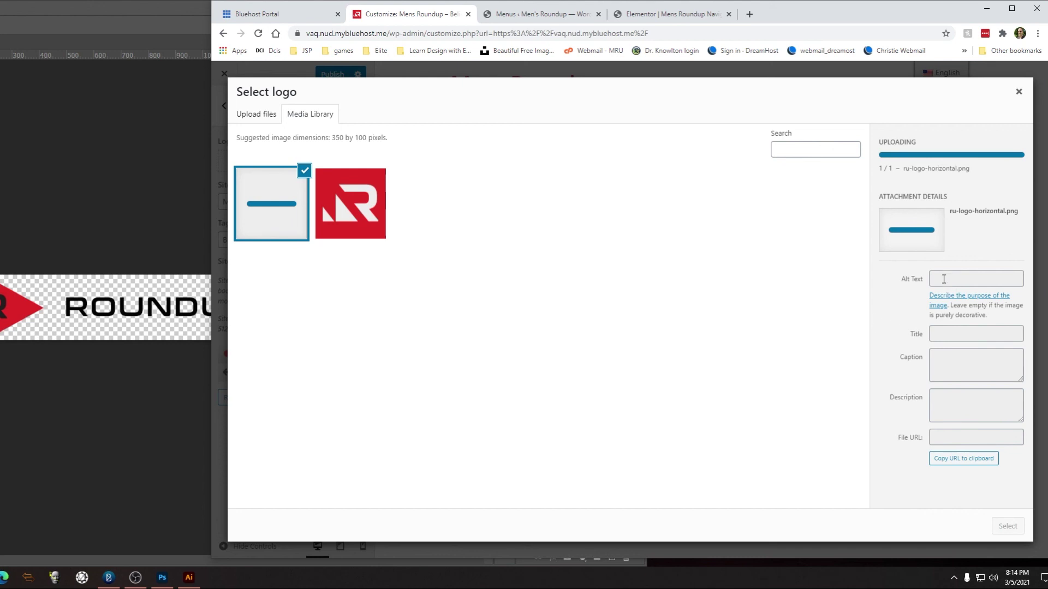
Step: Enter "roundup logo" as both the alt text and the description of the uploaded horizontal logo
click(948, 233)
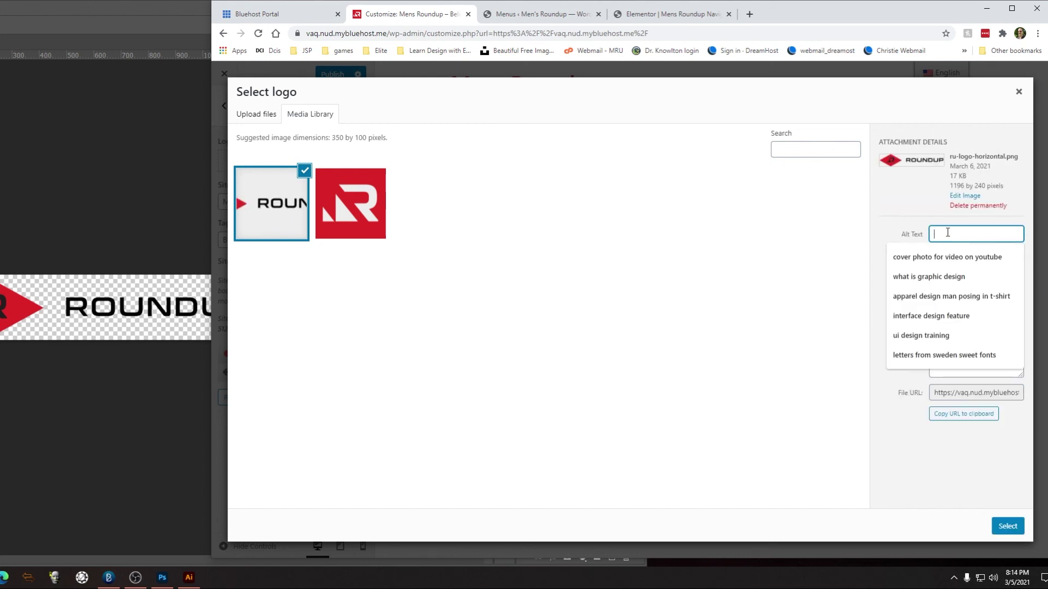
text(roundup)
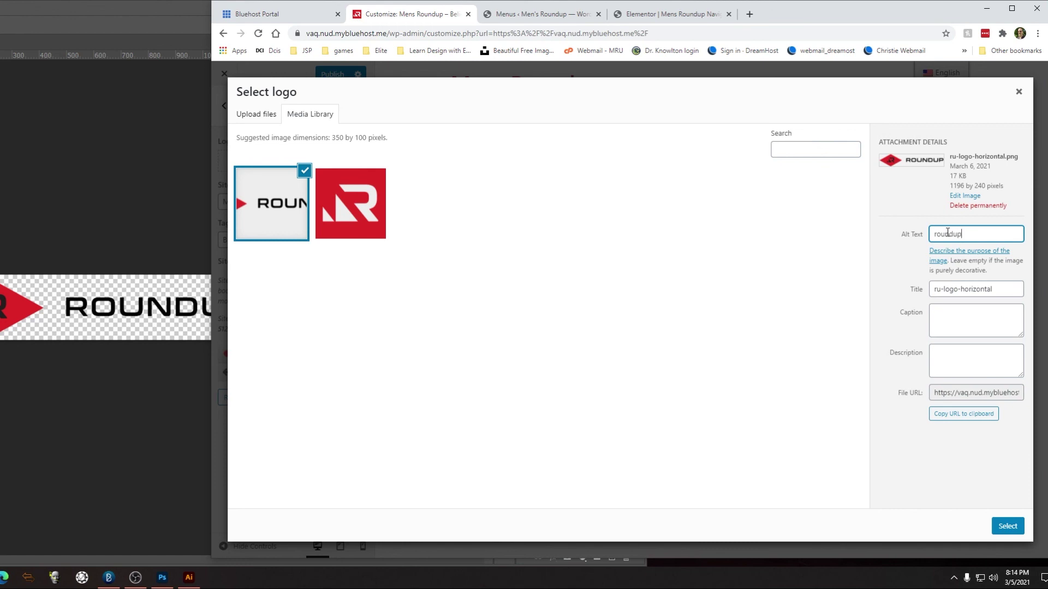
key(Tab)
key(Tab)
key(Tab)
key(Tab)
text(roundup)
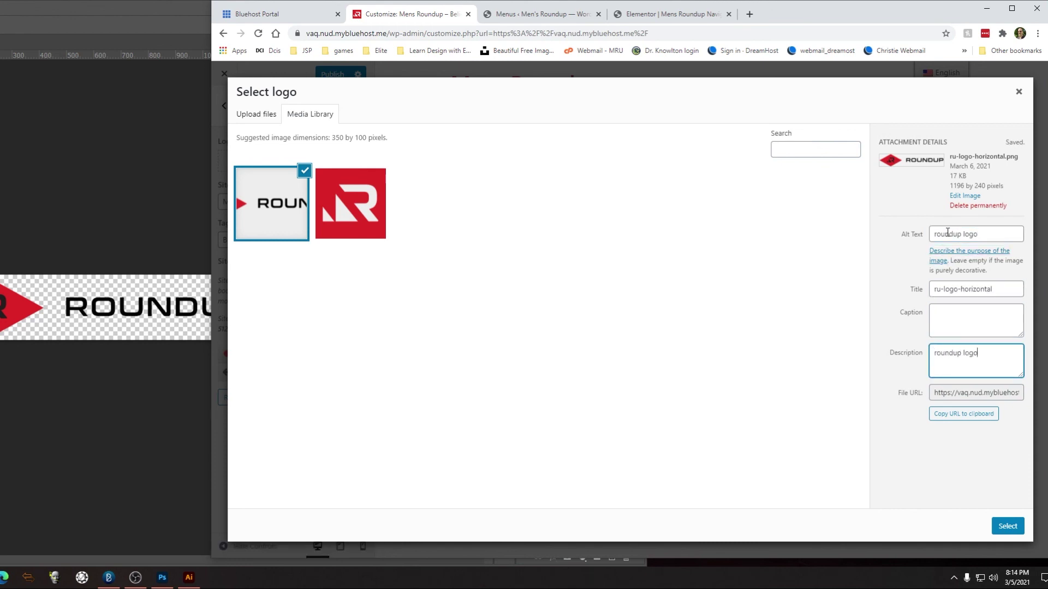
Step: Apply the uploaded horizontal logo as the site logo without cropping it, and publish the site identity change
click(1007, 526)
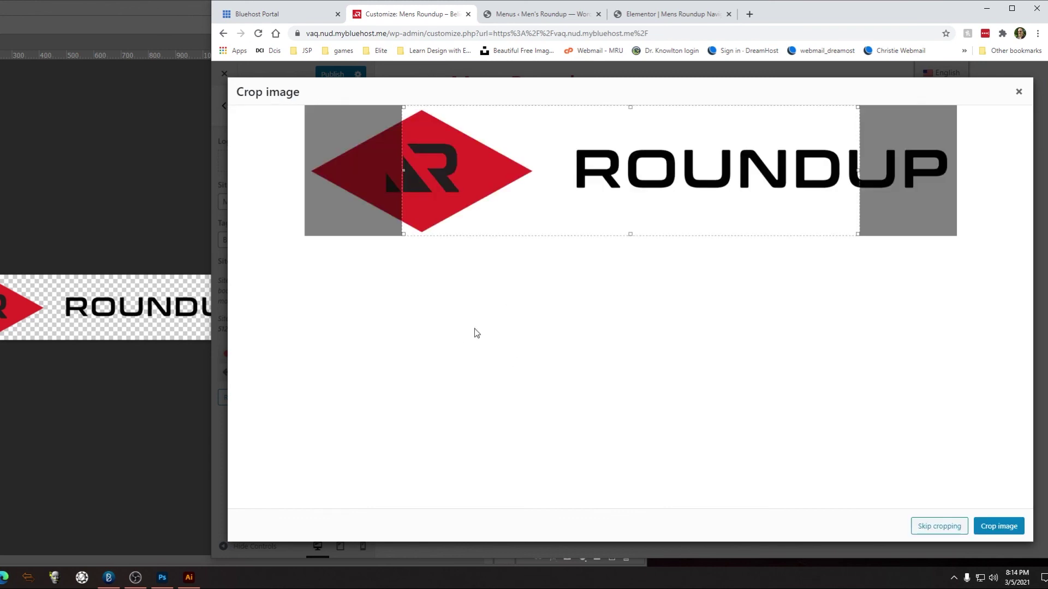
click(937, 527)
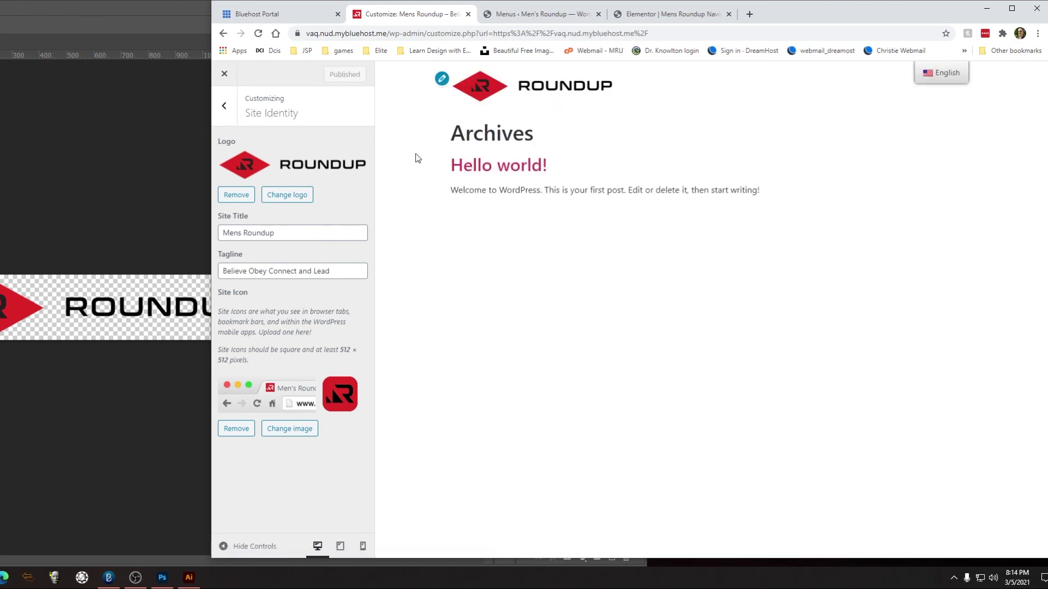
click(227, 109)
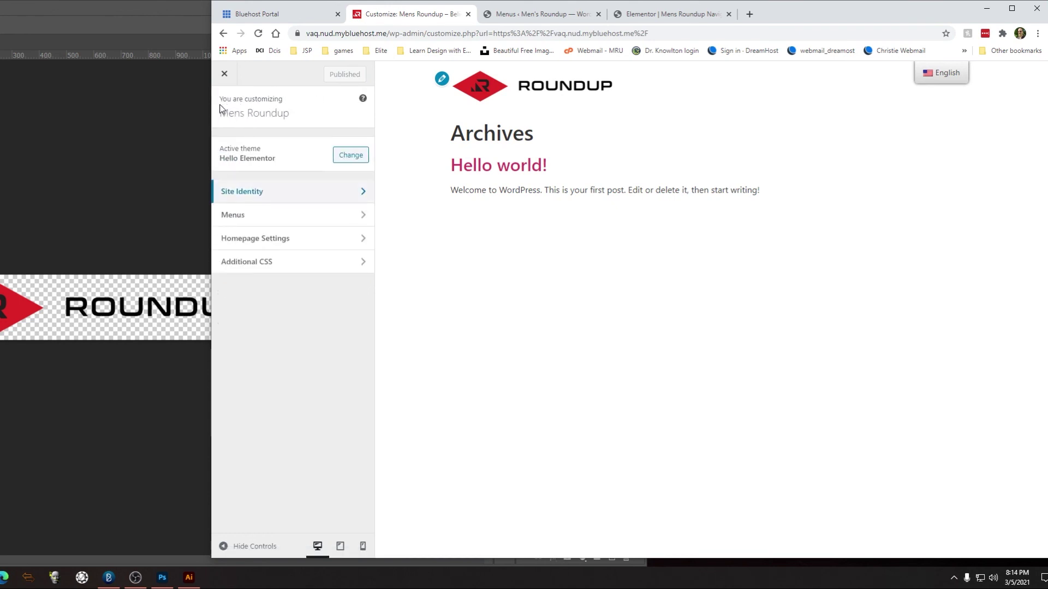
Step: Assign Menu 1 to the theme's Primary menu location and publish the change
click(250, 215)
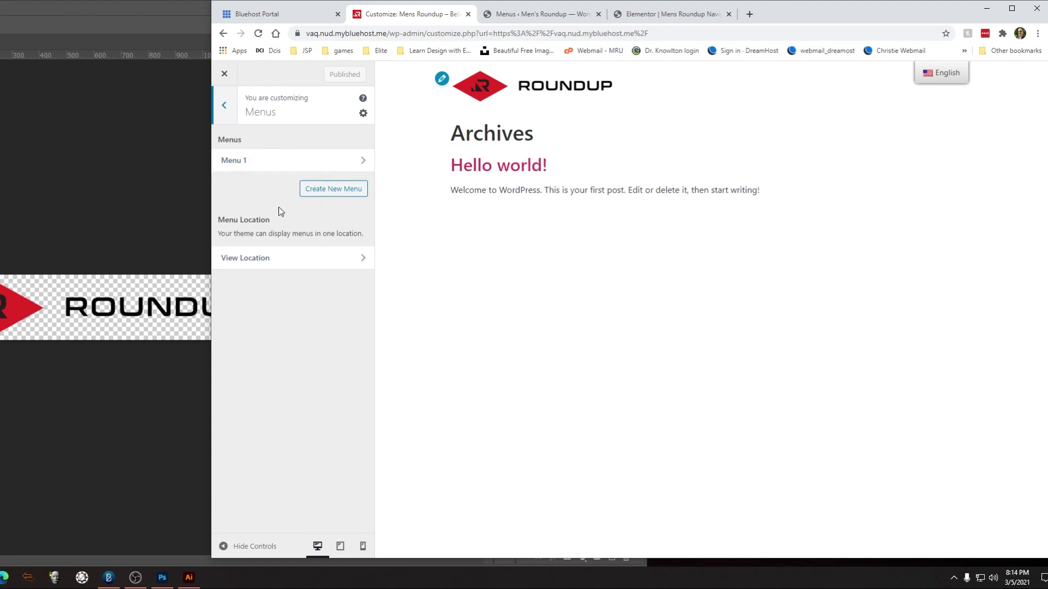
click(283, 263)
click(259, 192)
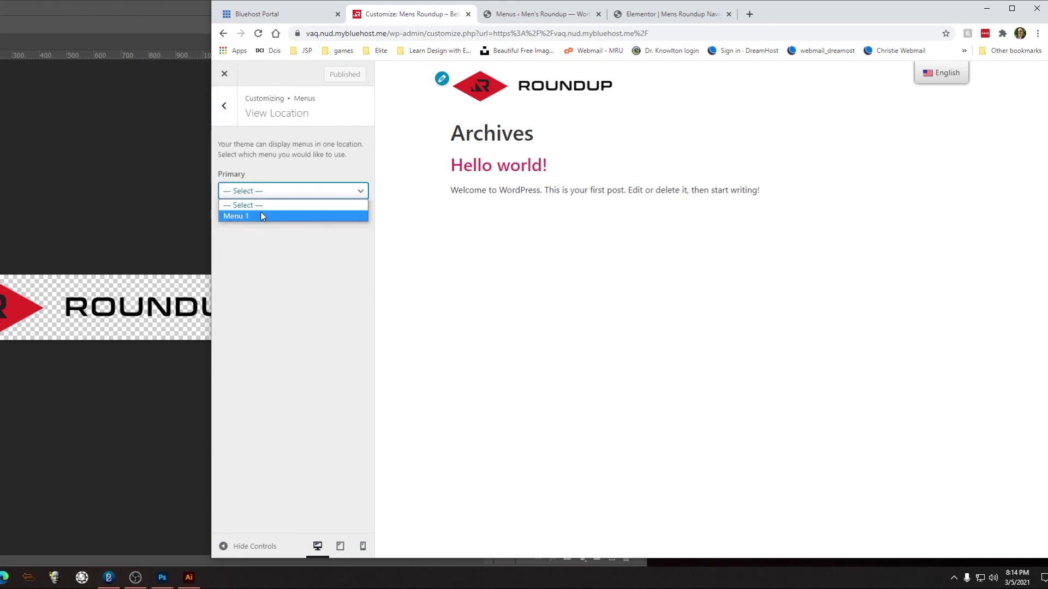
click(260, 213)
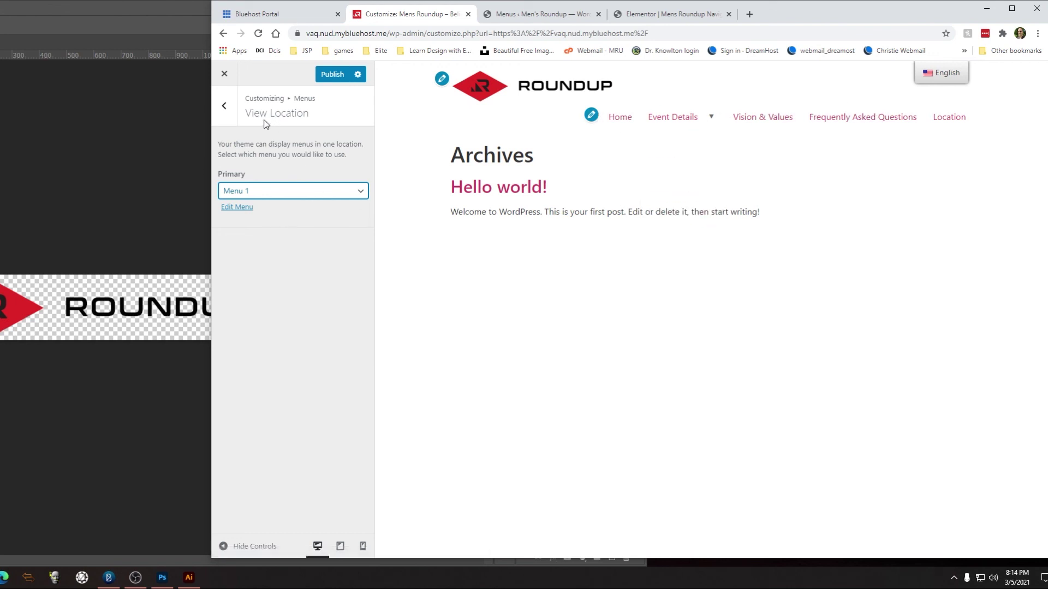
mouse_move(642, 125)
drag(206, 184, 99, 185)
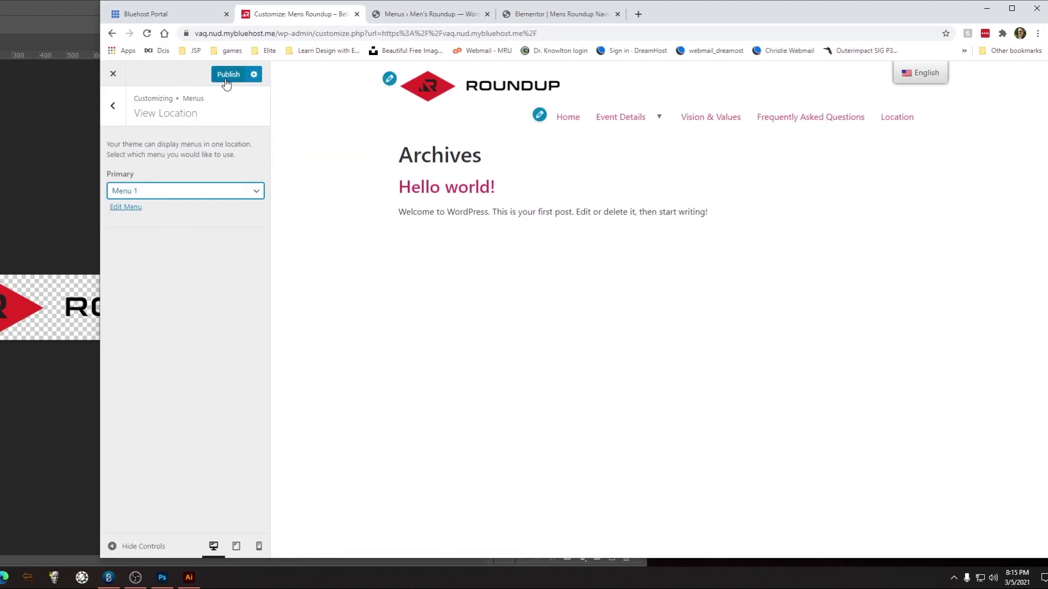
click(227, 77)
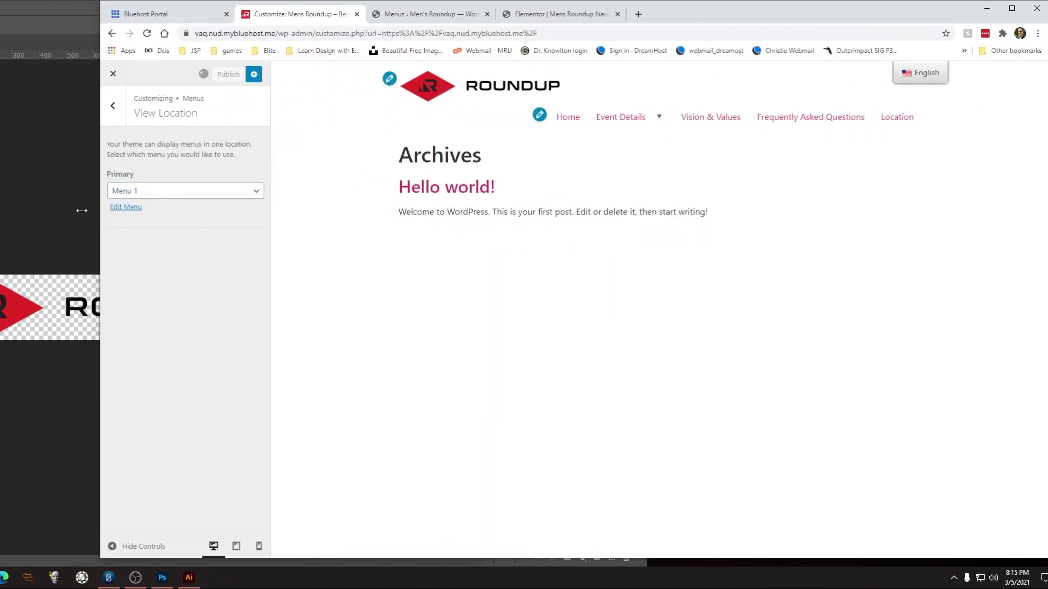
Step: Make the homepage display a static page, choose Home as that page, and publish the change
click(114, 107)
click(124, 115)
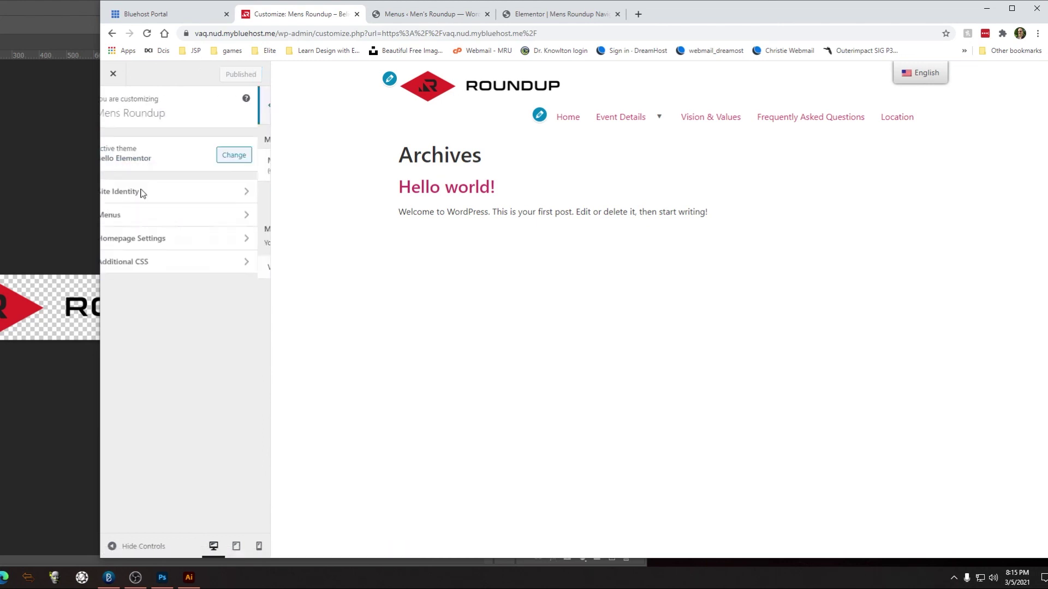
click(157, 244)
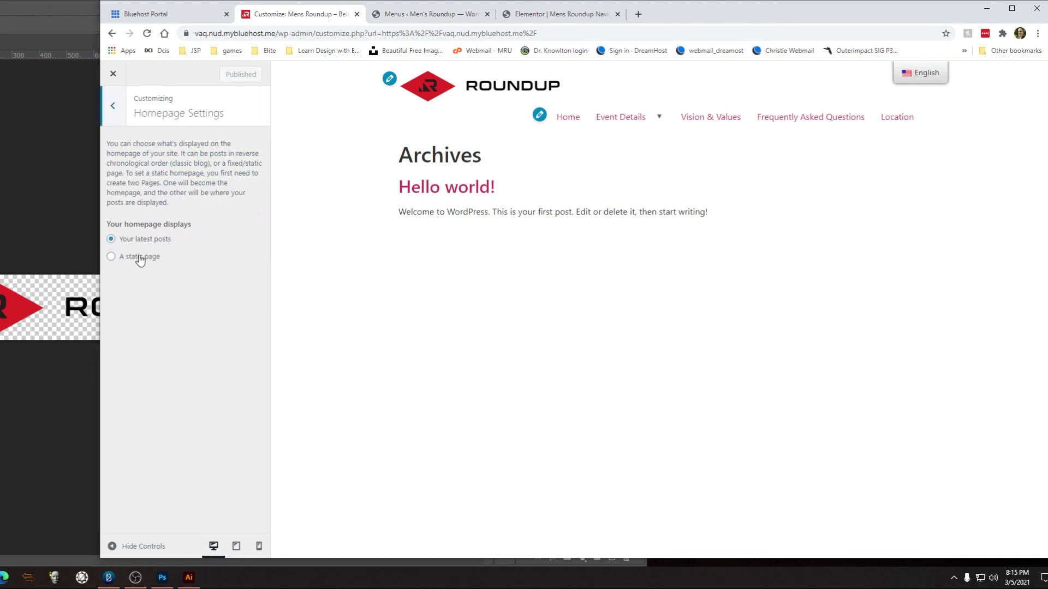
click(112, 257)
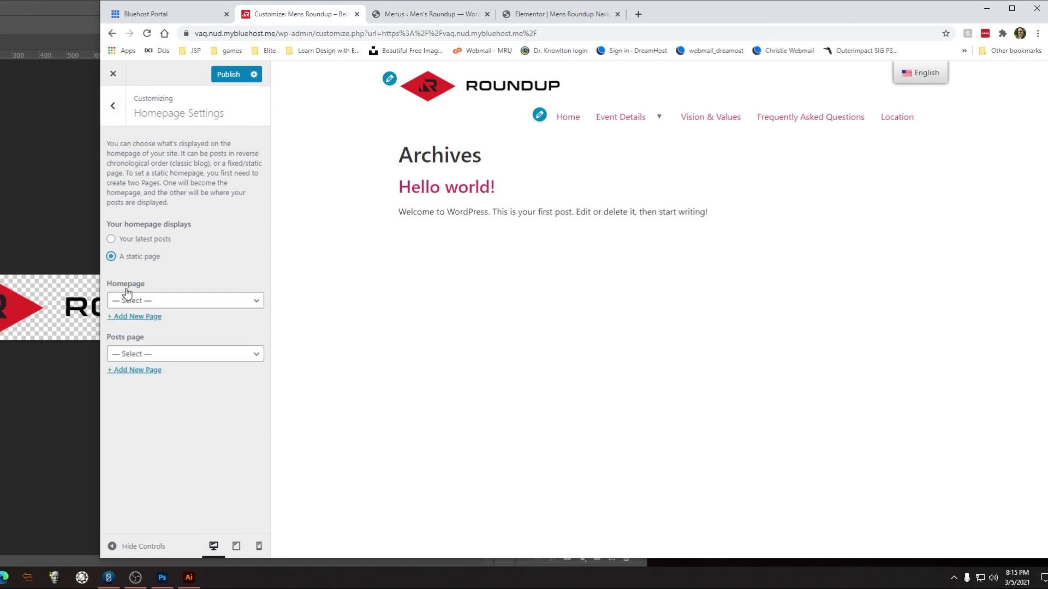
click(171, 302)
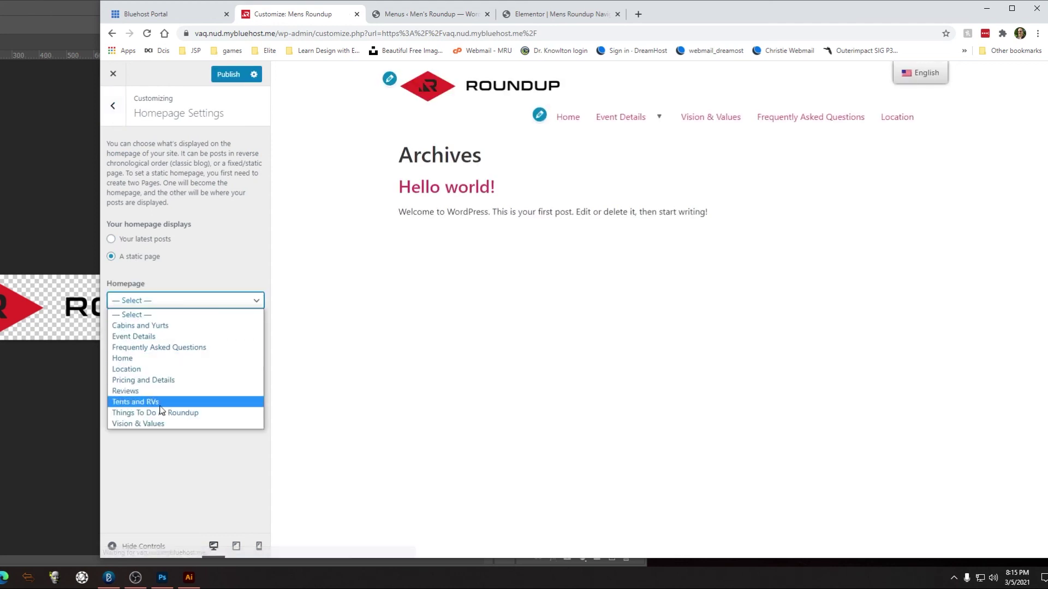
click(159, 357)
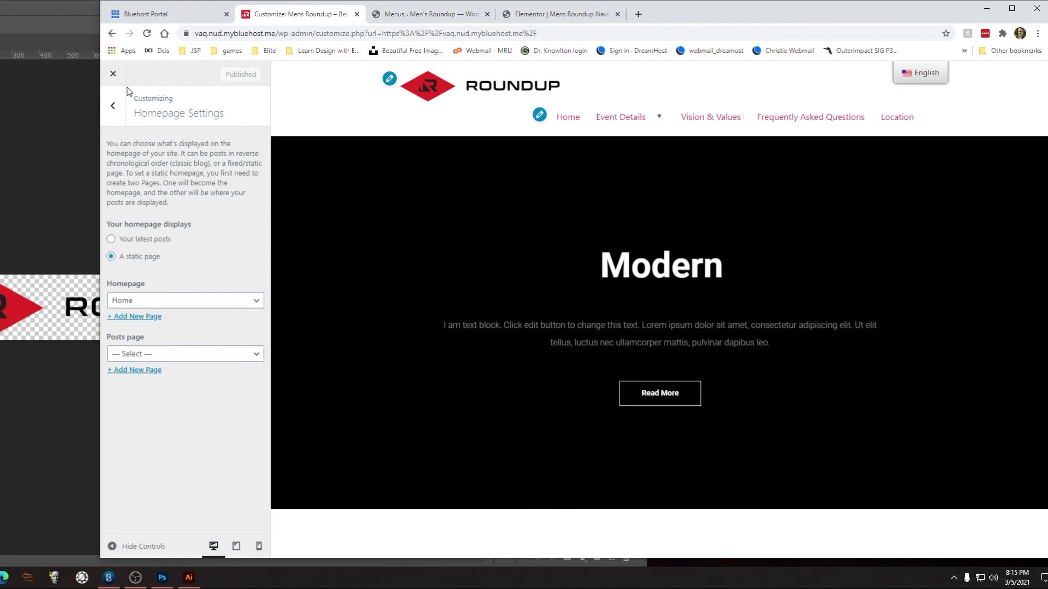
Step: Open the Additional CSS settings, and search Google in a new browser tab for "fixed nav offset elementor"
click(113, 106)
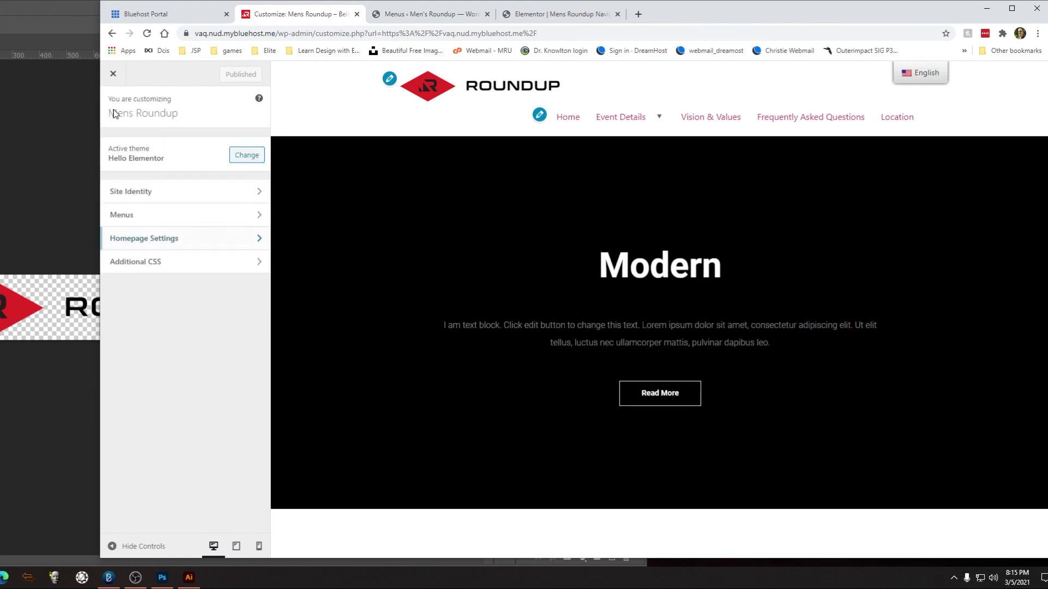
click(159, 263)
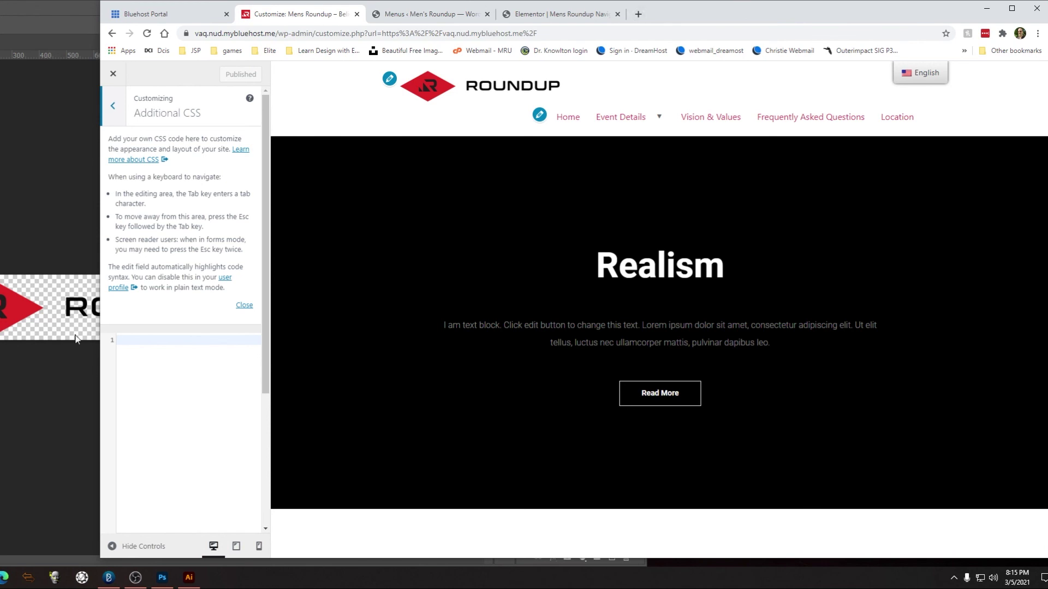
click(639, 16)
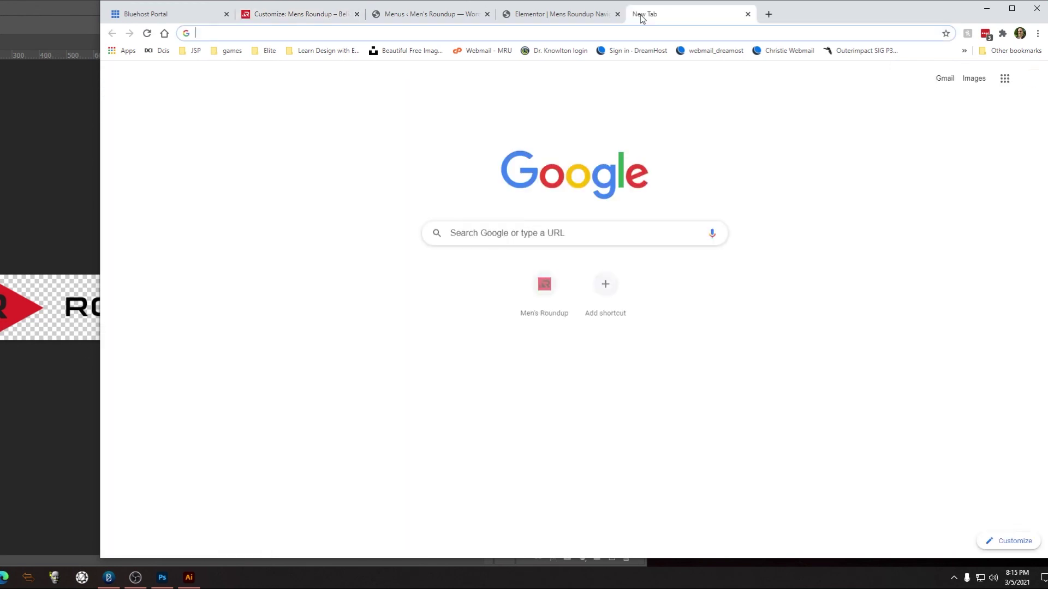
text(fixed nav i)
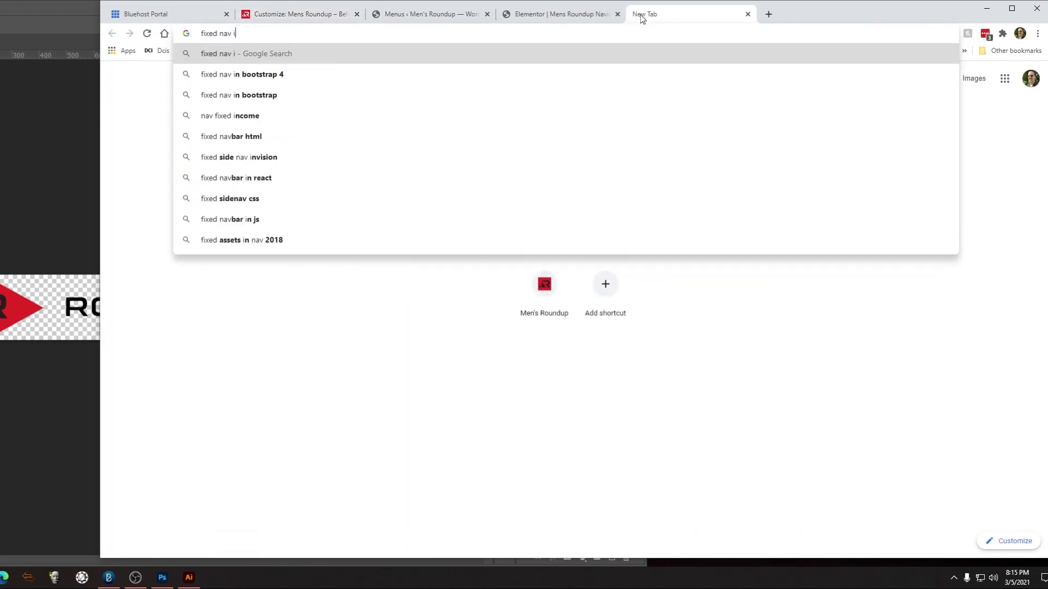
key(BackSpace)
text(offs)
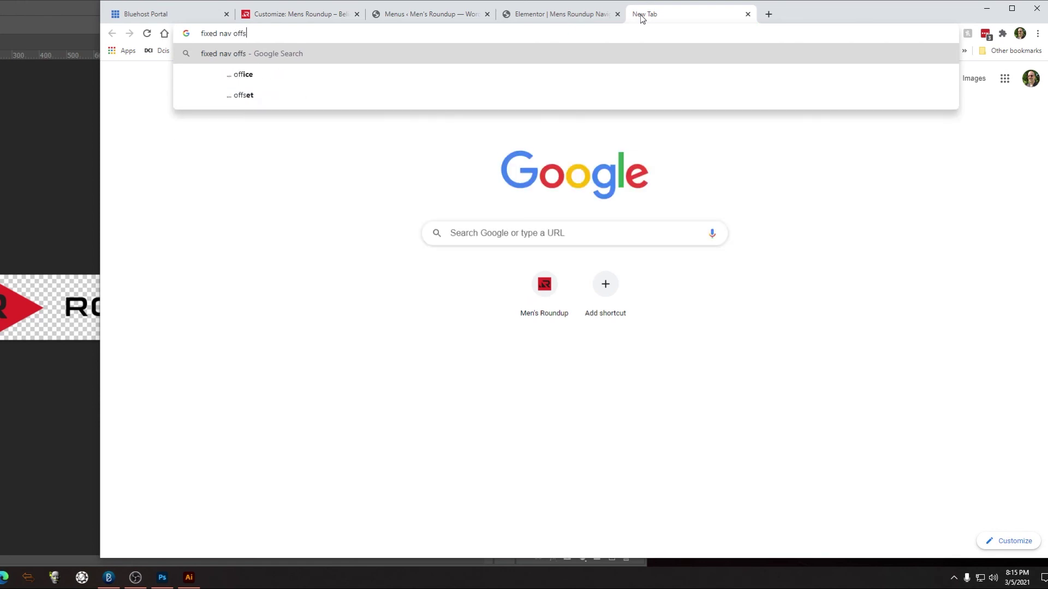
text(et )
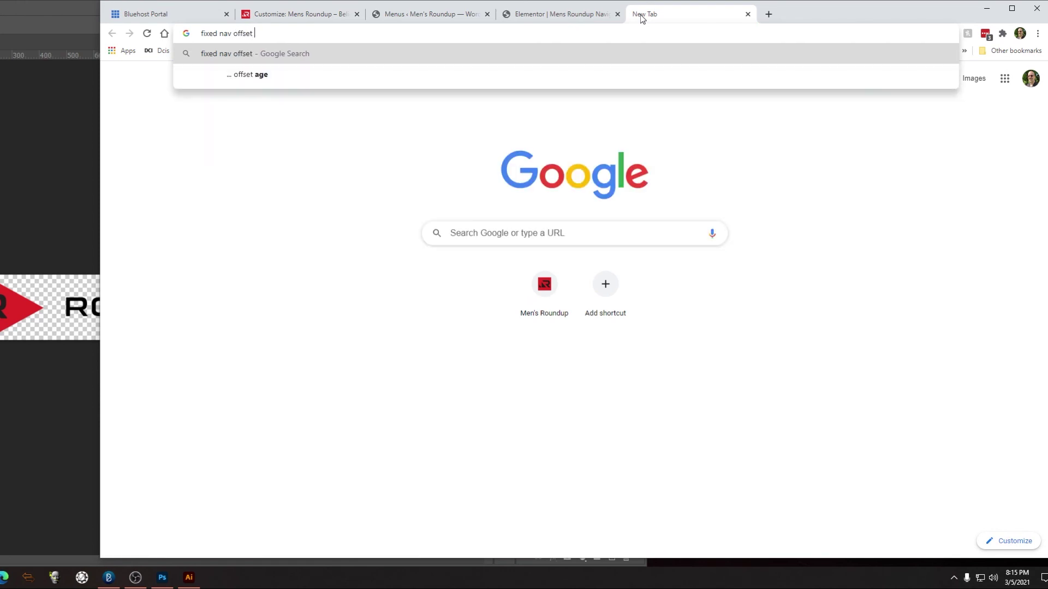
text(elementor)
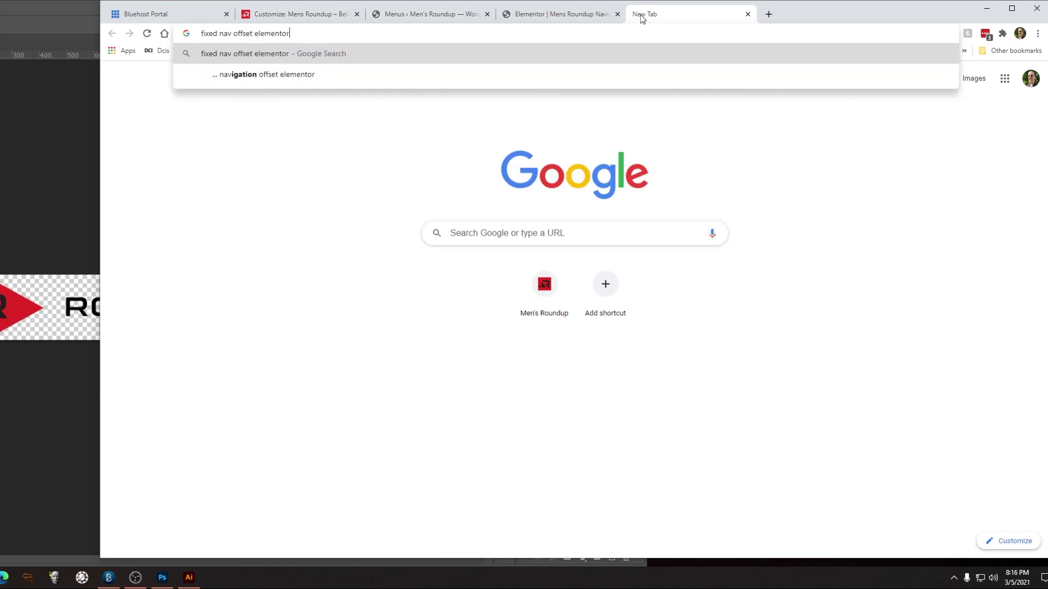
key(Return)
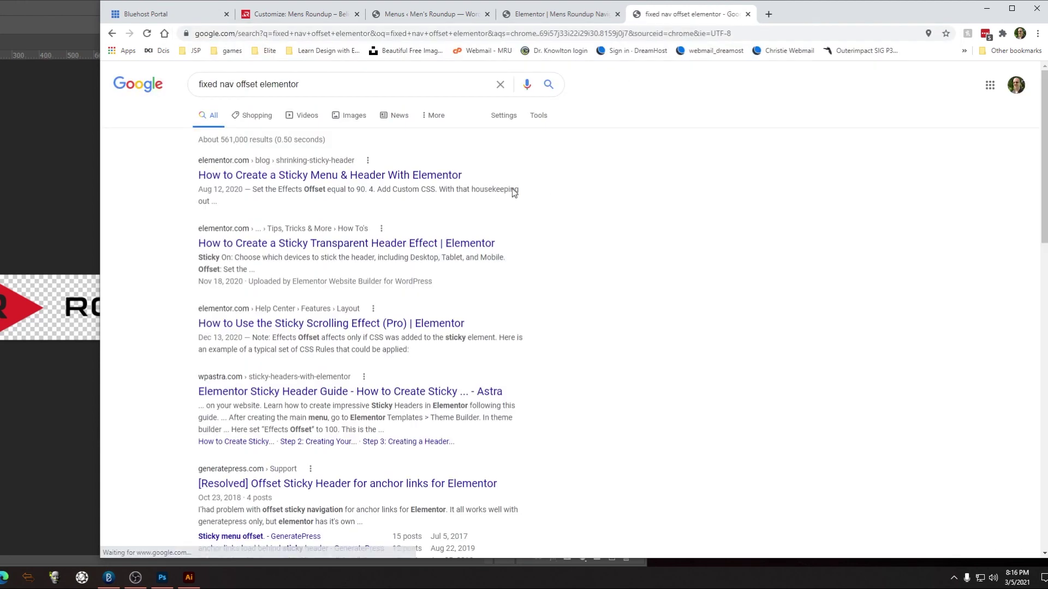
Step: Open Elementor's article on creating a sticky menu and header, and read through its introduction, requirements and setup instructions
click(316, 175)
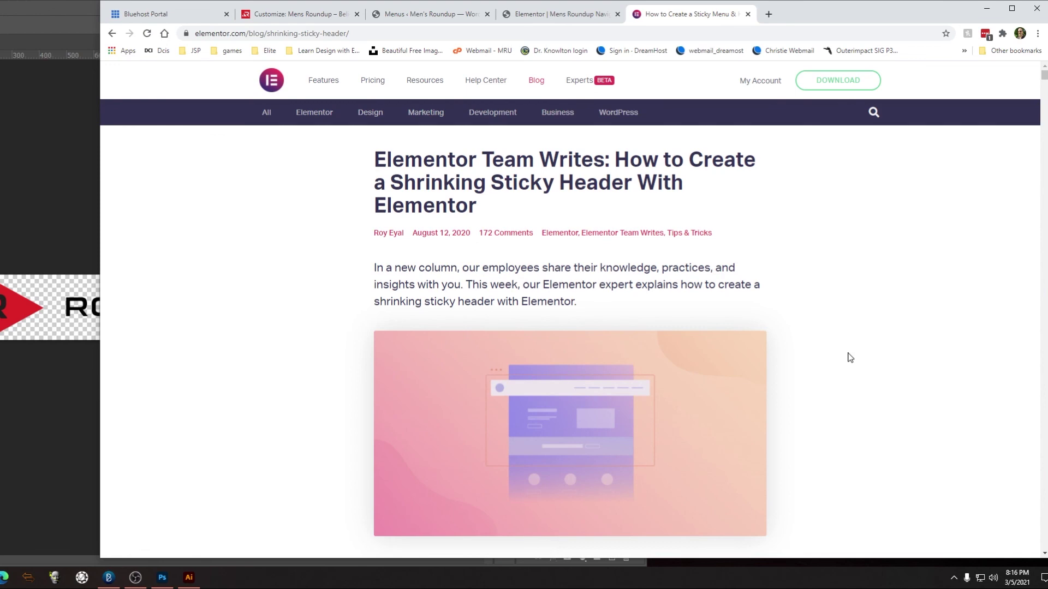
scroll(848, 357, down, 8)
scroll(849, 360, down, 10)
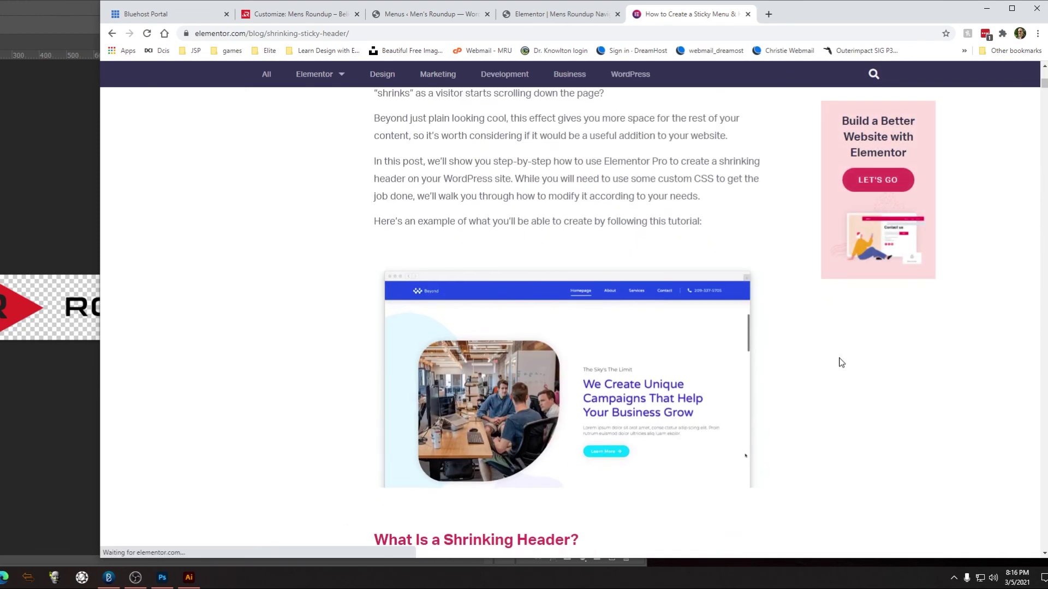
scroll(860, 359, down, 11)
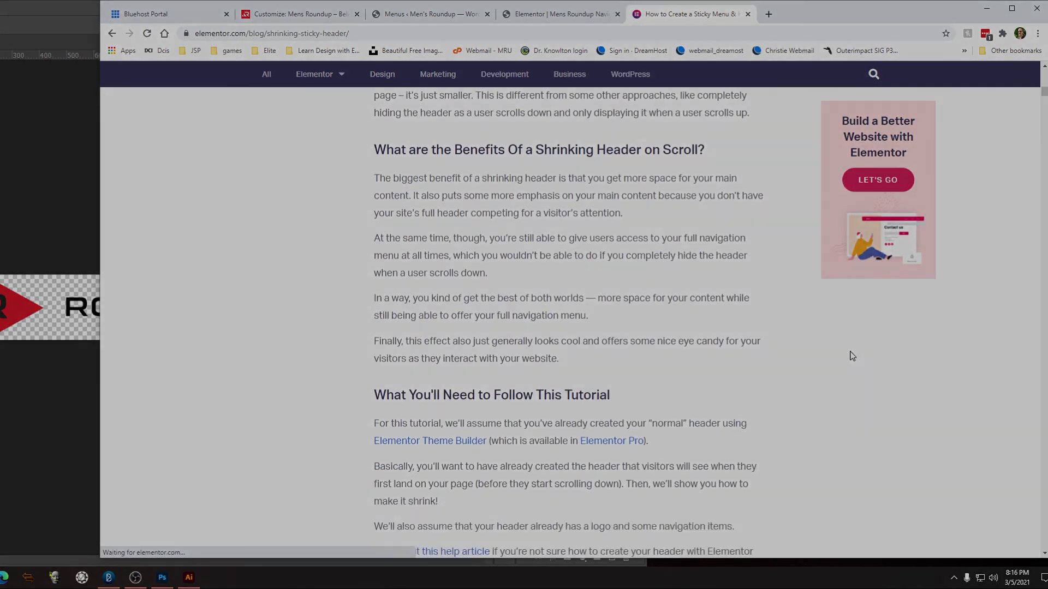
scroll(844, 356, down, 3)
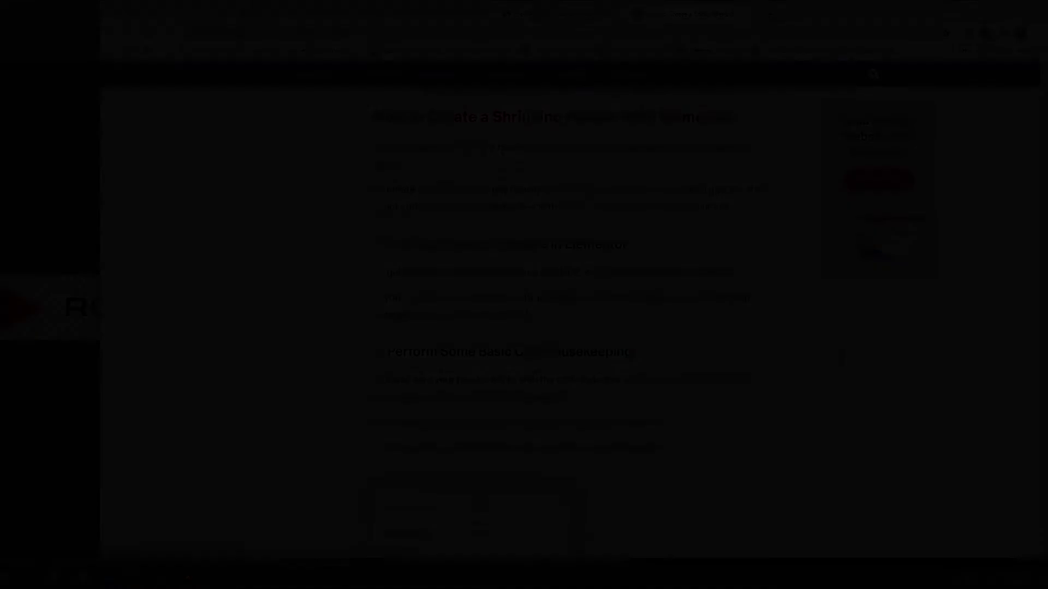